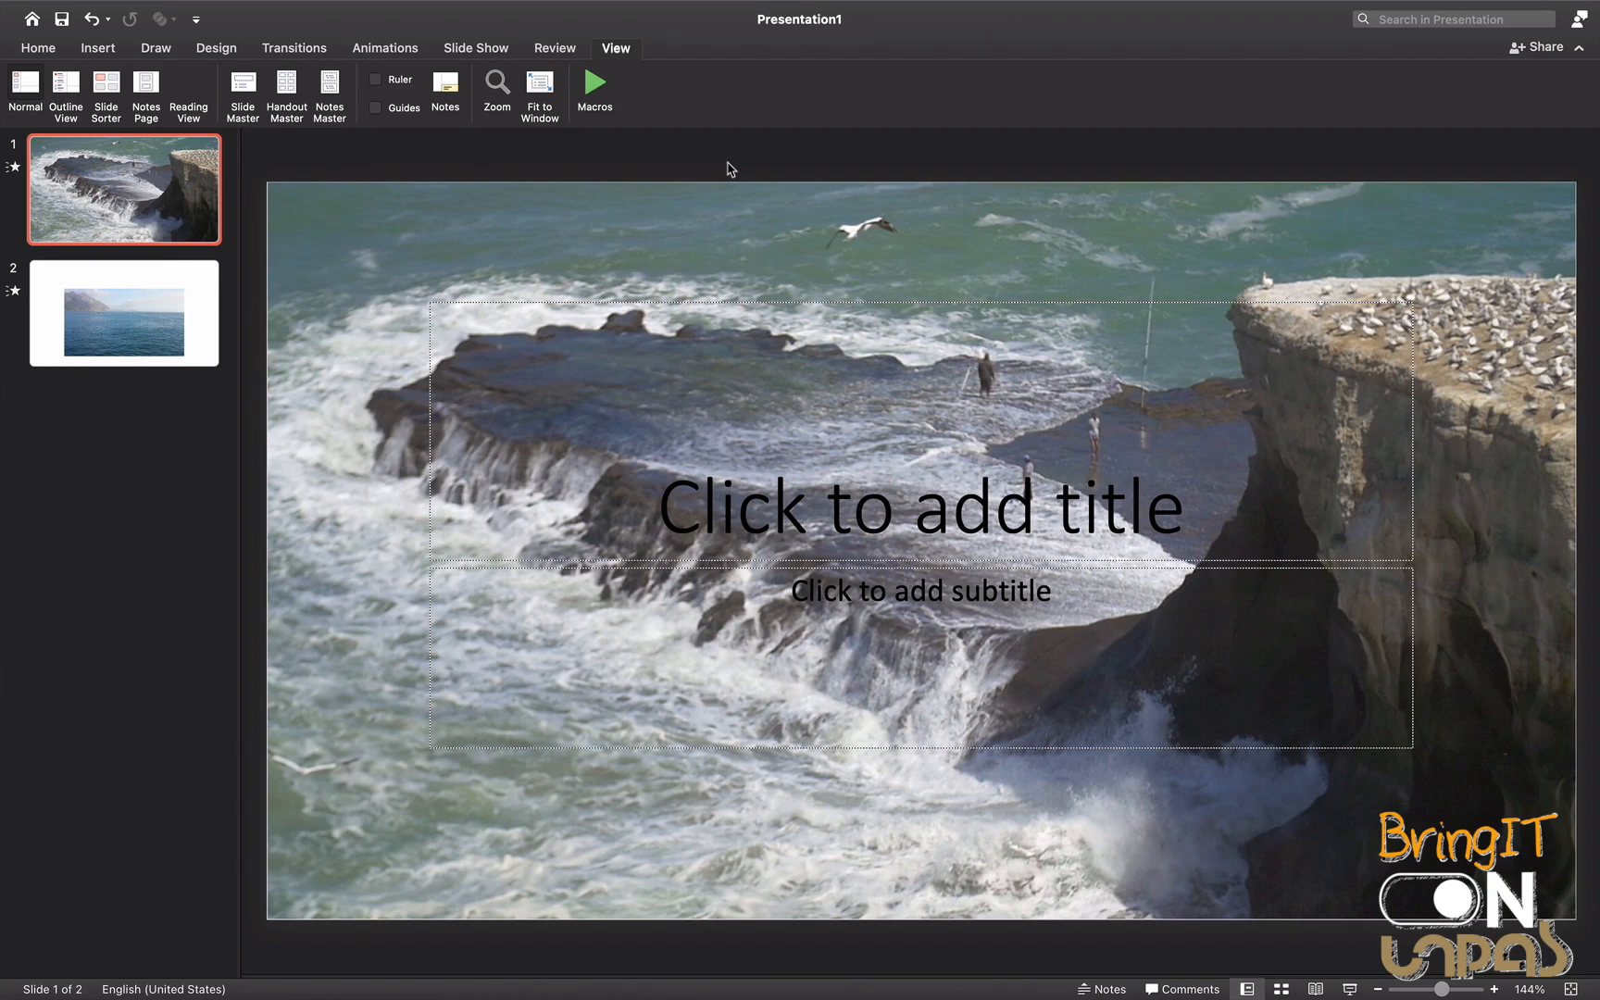
left_click(709, 216)
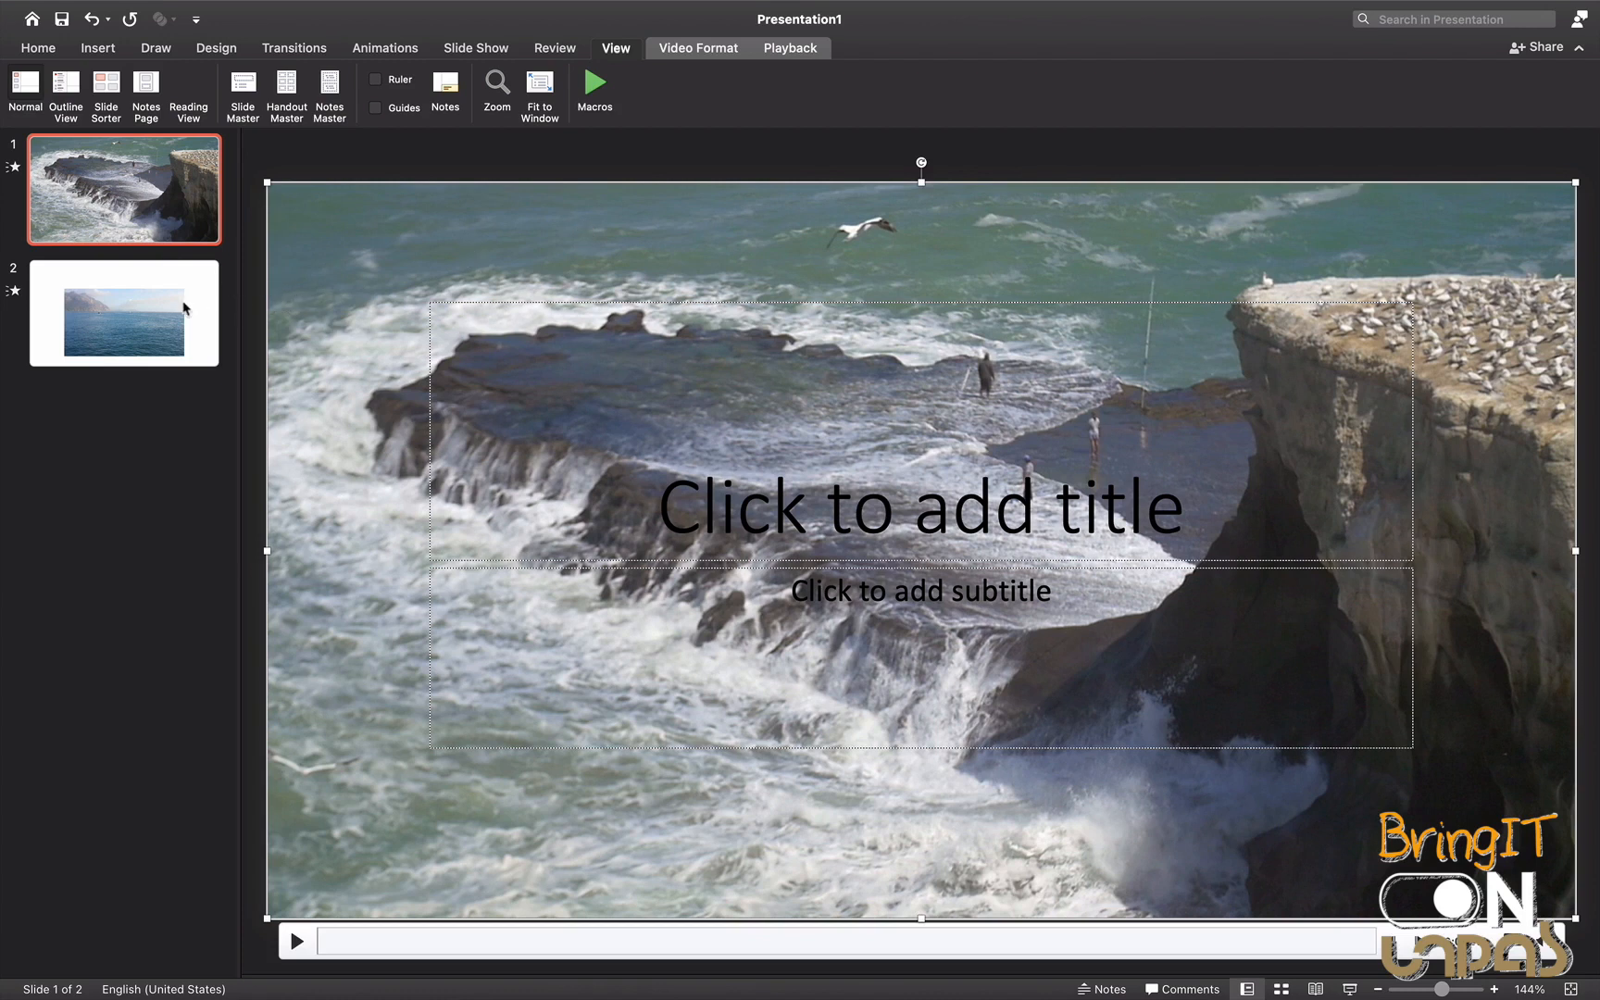
left_click(180, 285)
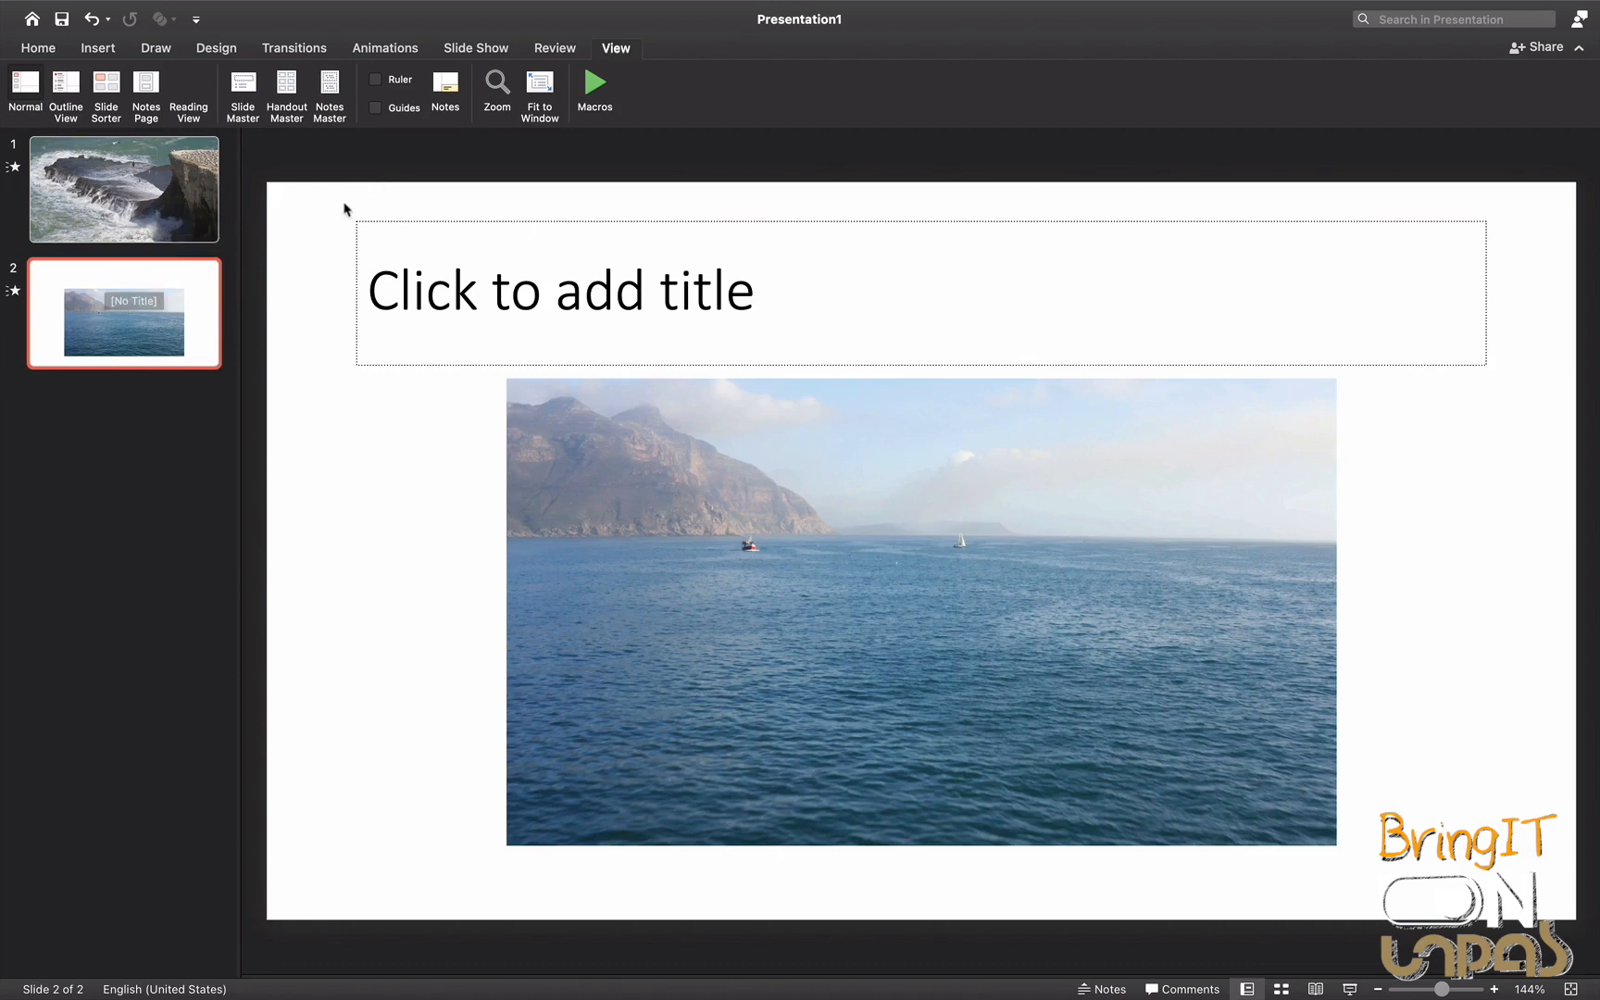
left_click(141, 206)
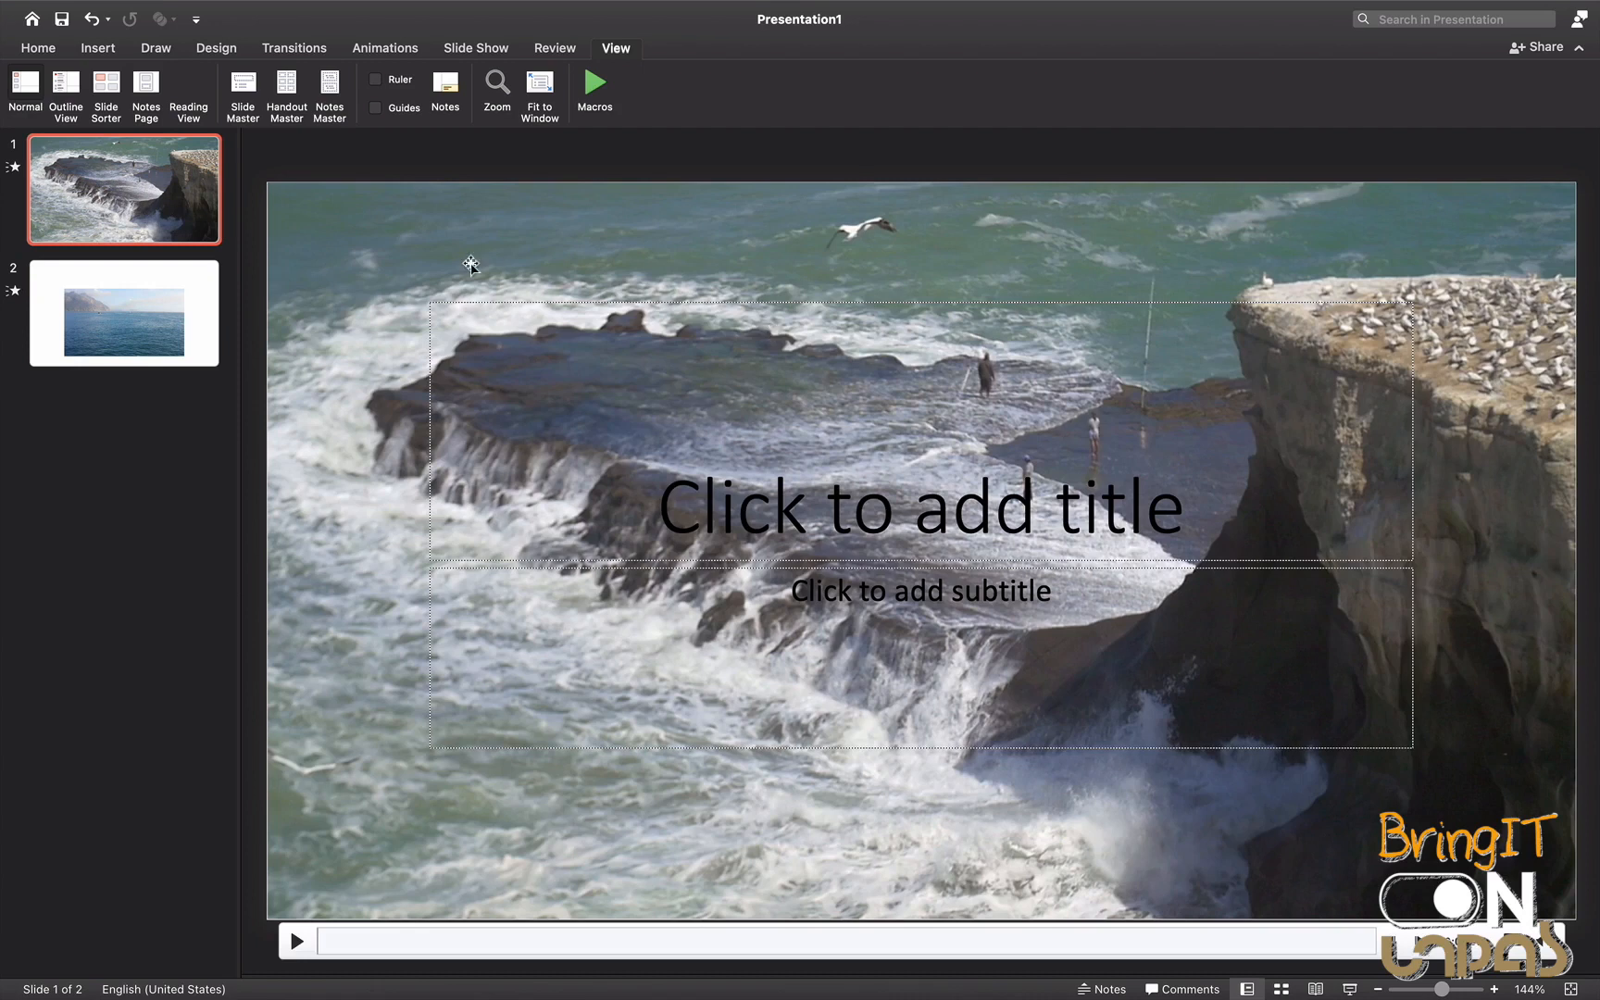
left_click(130, 337)
left_click(143, 212)
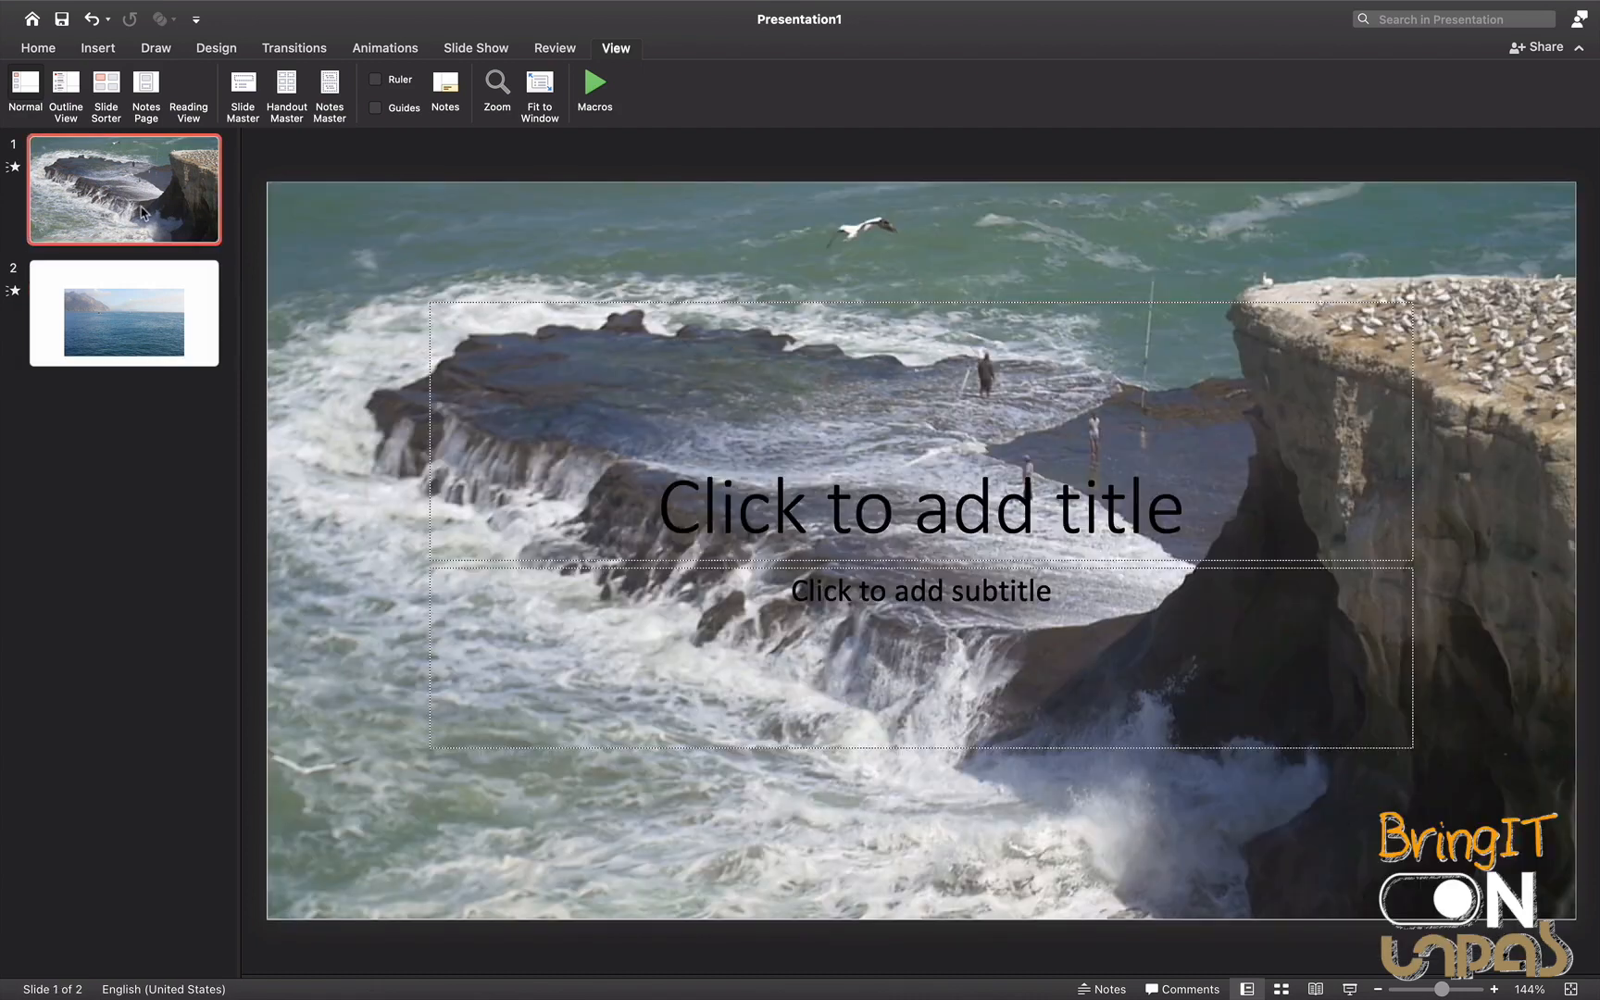
left_click(194, 283)
Apply the Blank layout to slide 1 and show the guides
left_click(180, 213)
left_click(39, 51)
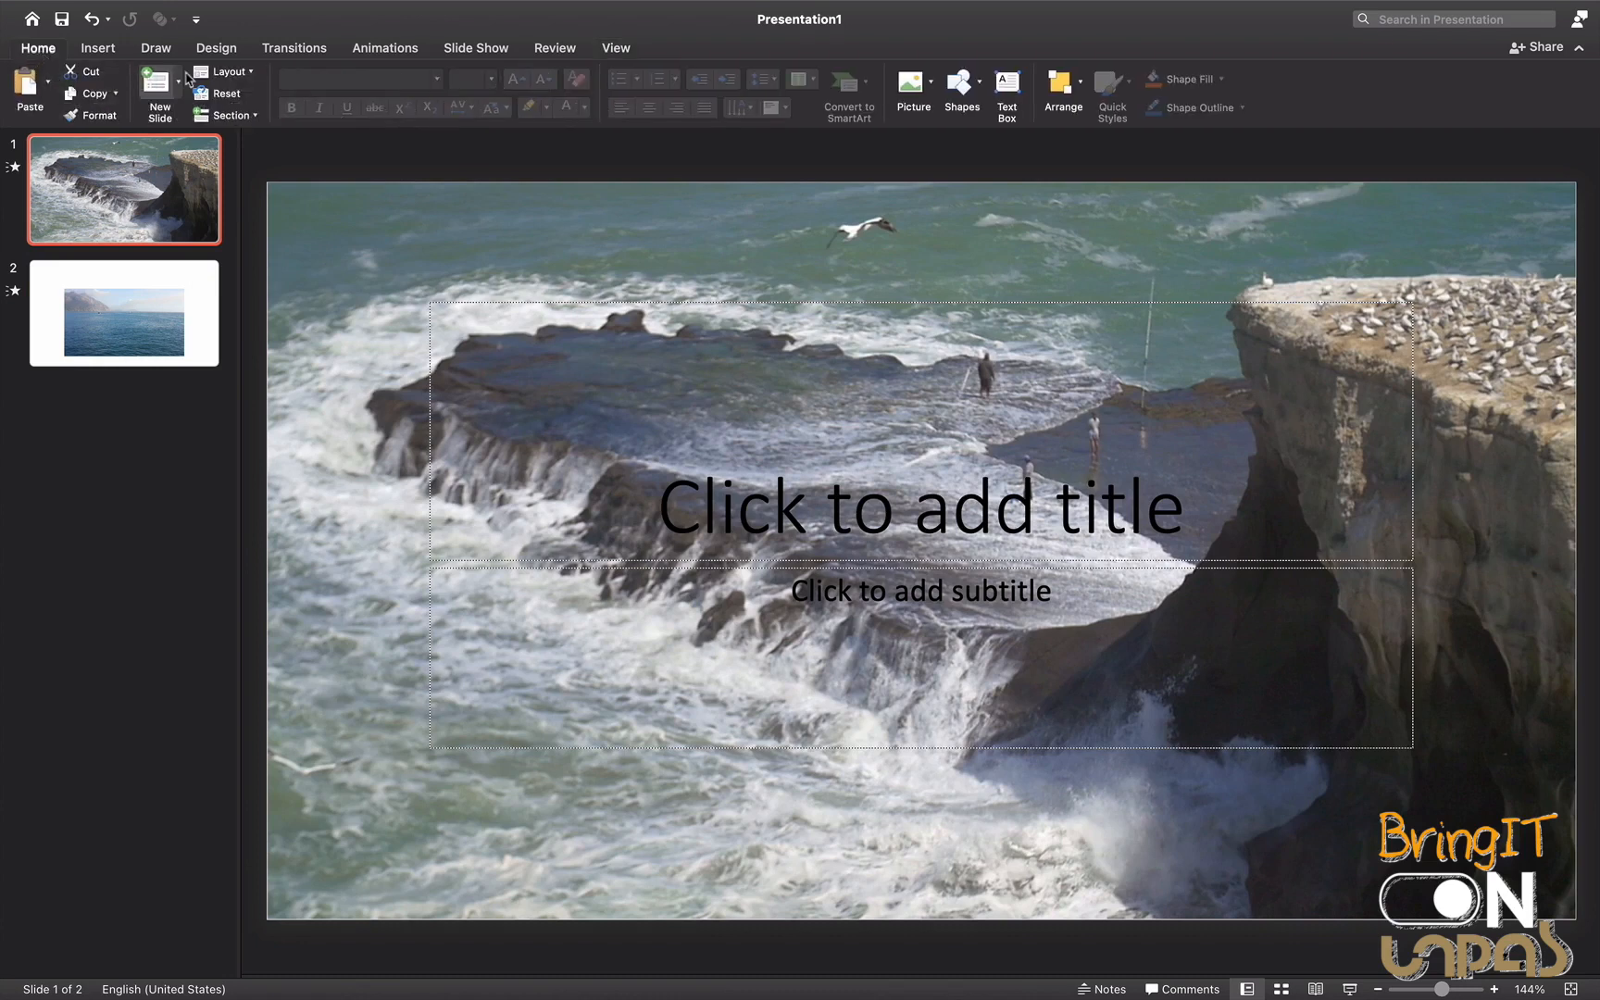
left_click(237, 78)
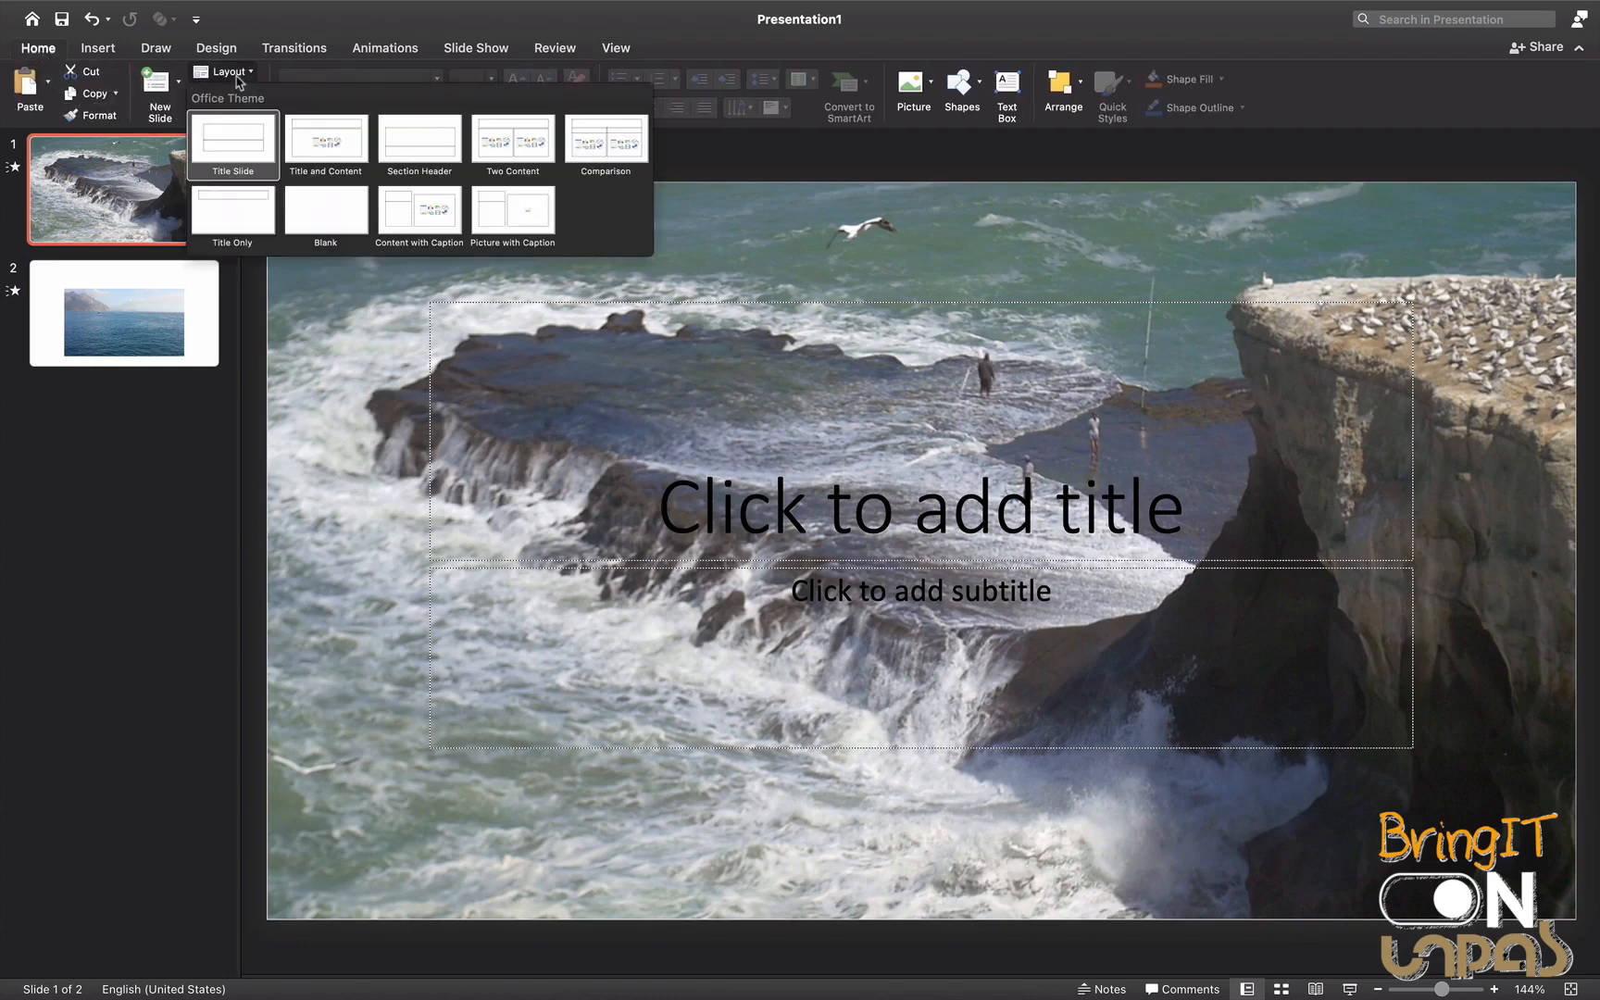
left_click(361, 211)
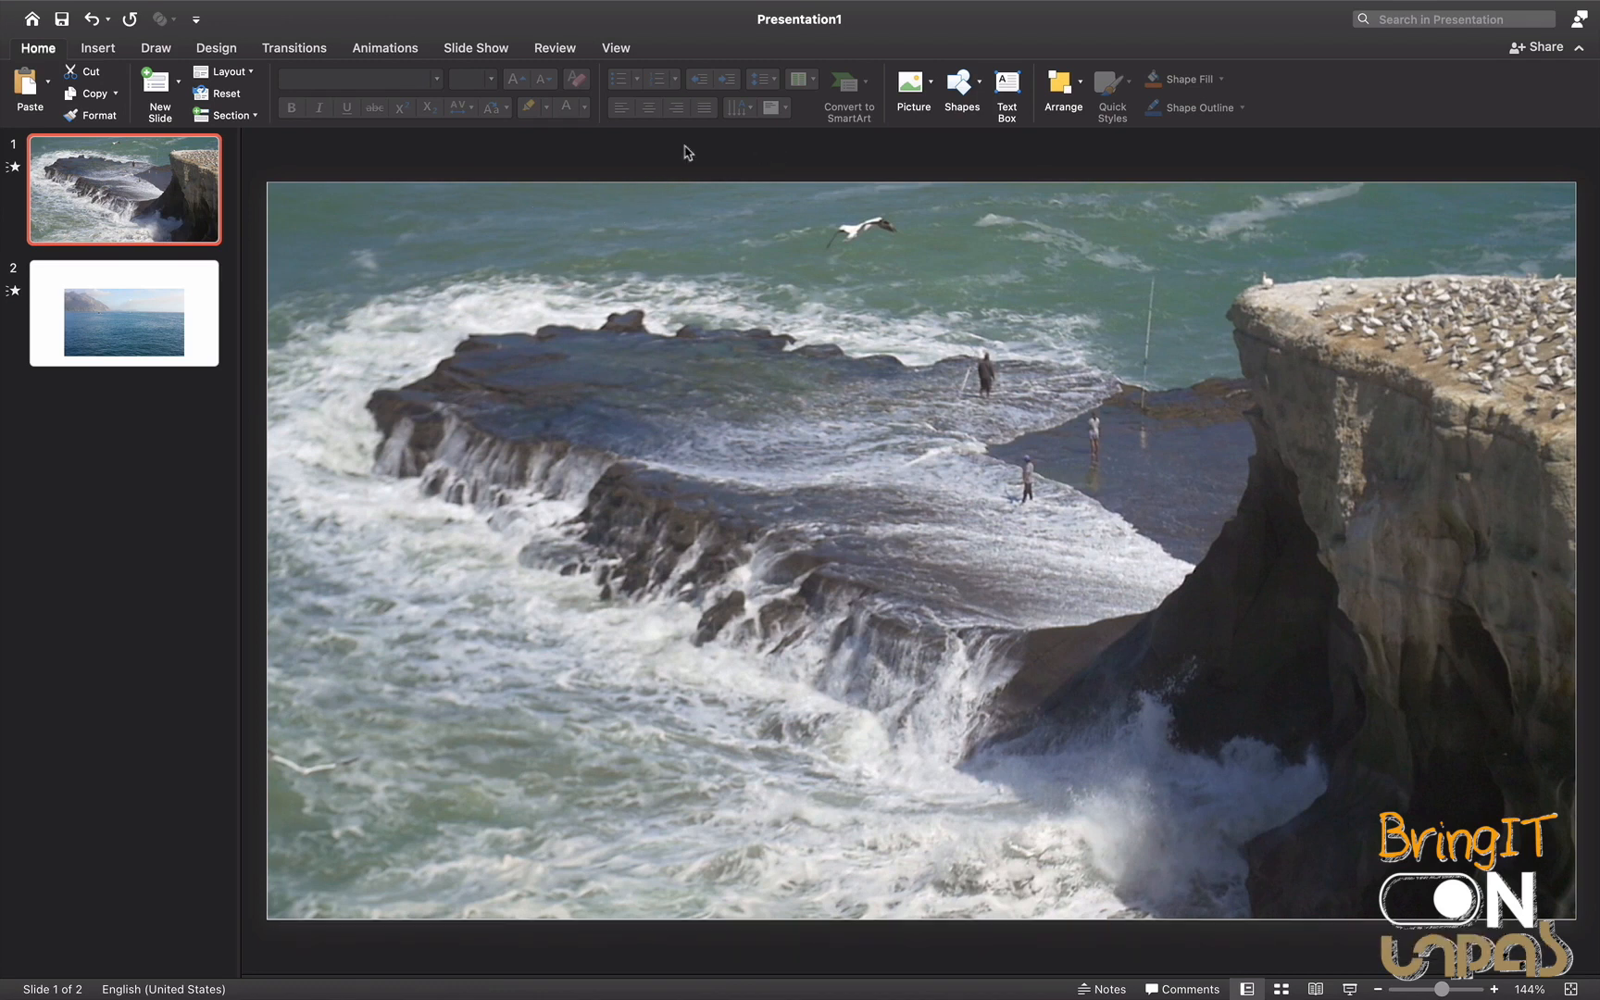
left_click(615, 50)
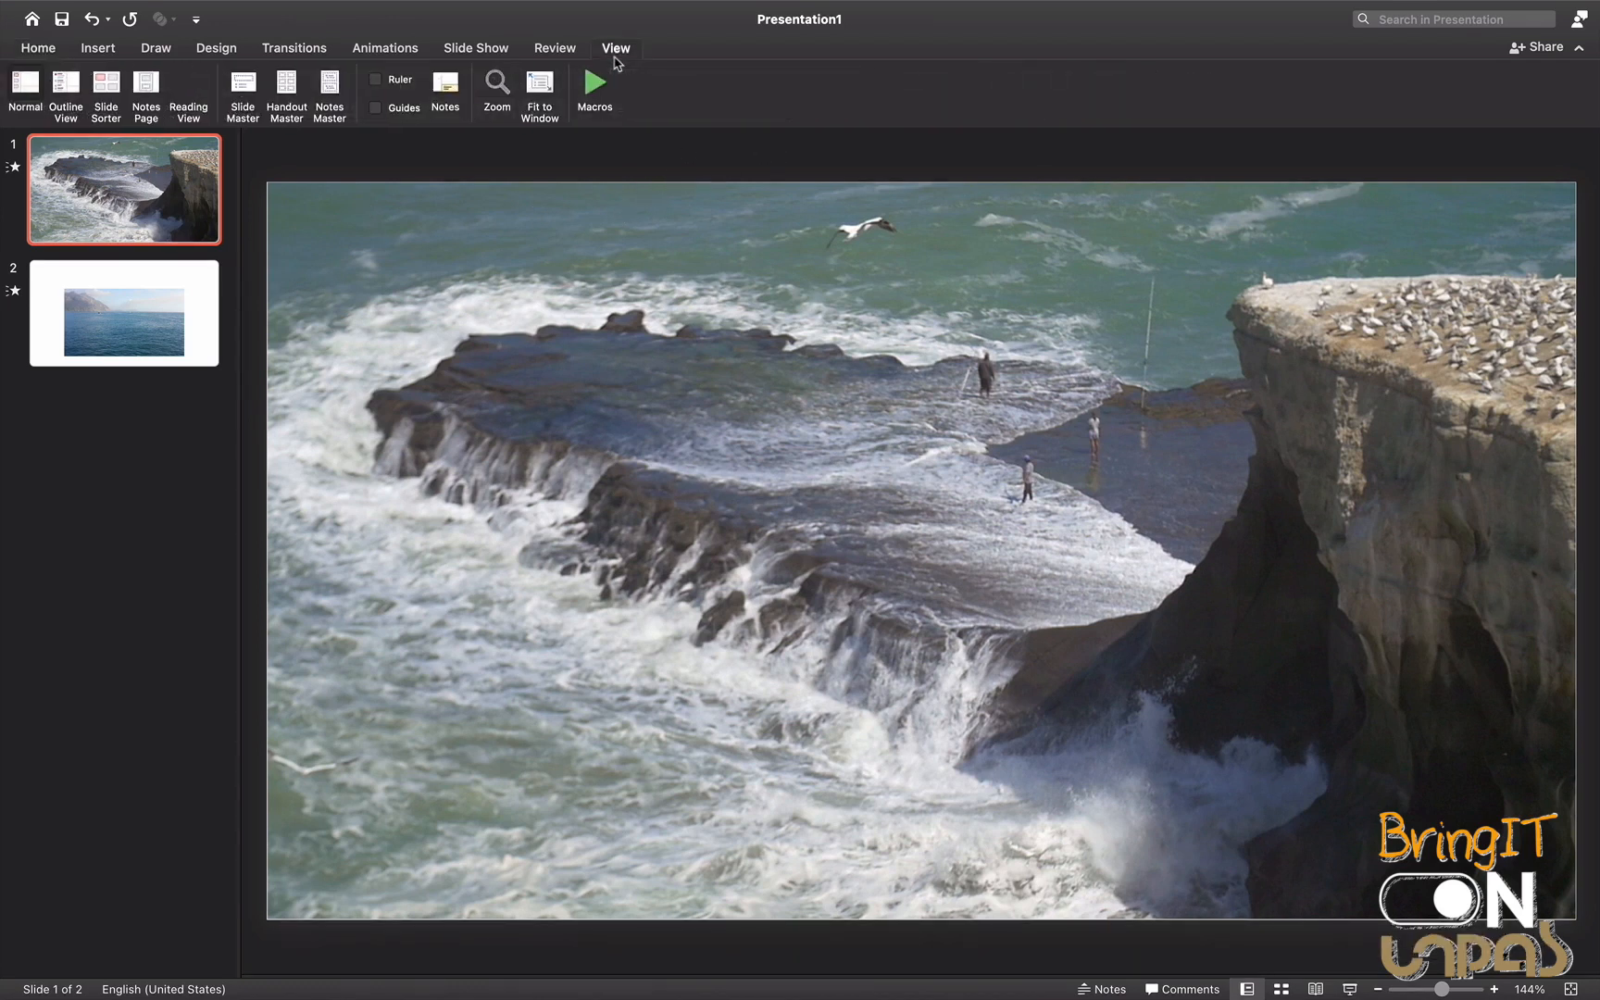
left_click(375, 109)
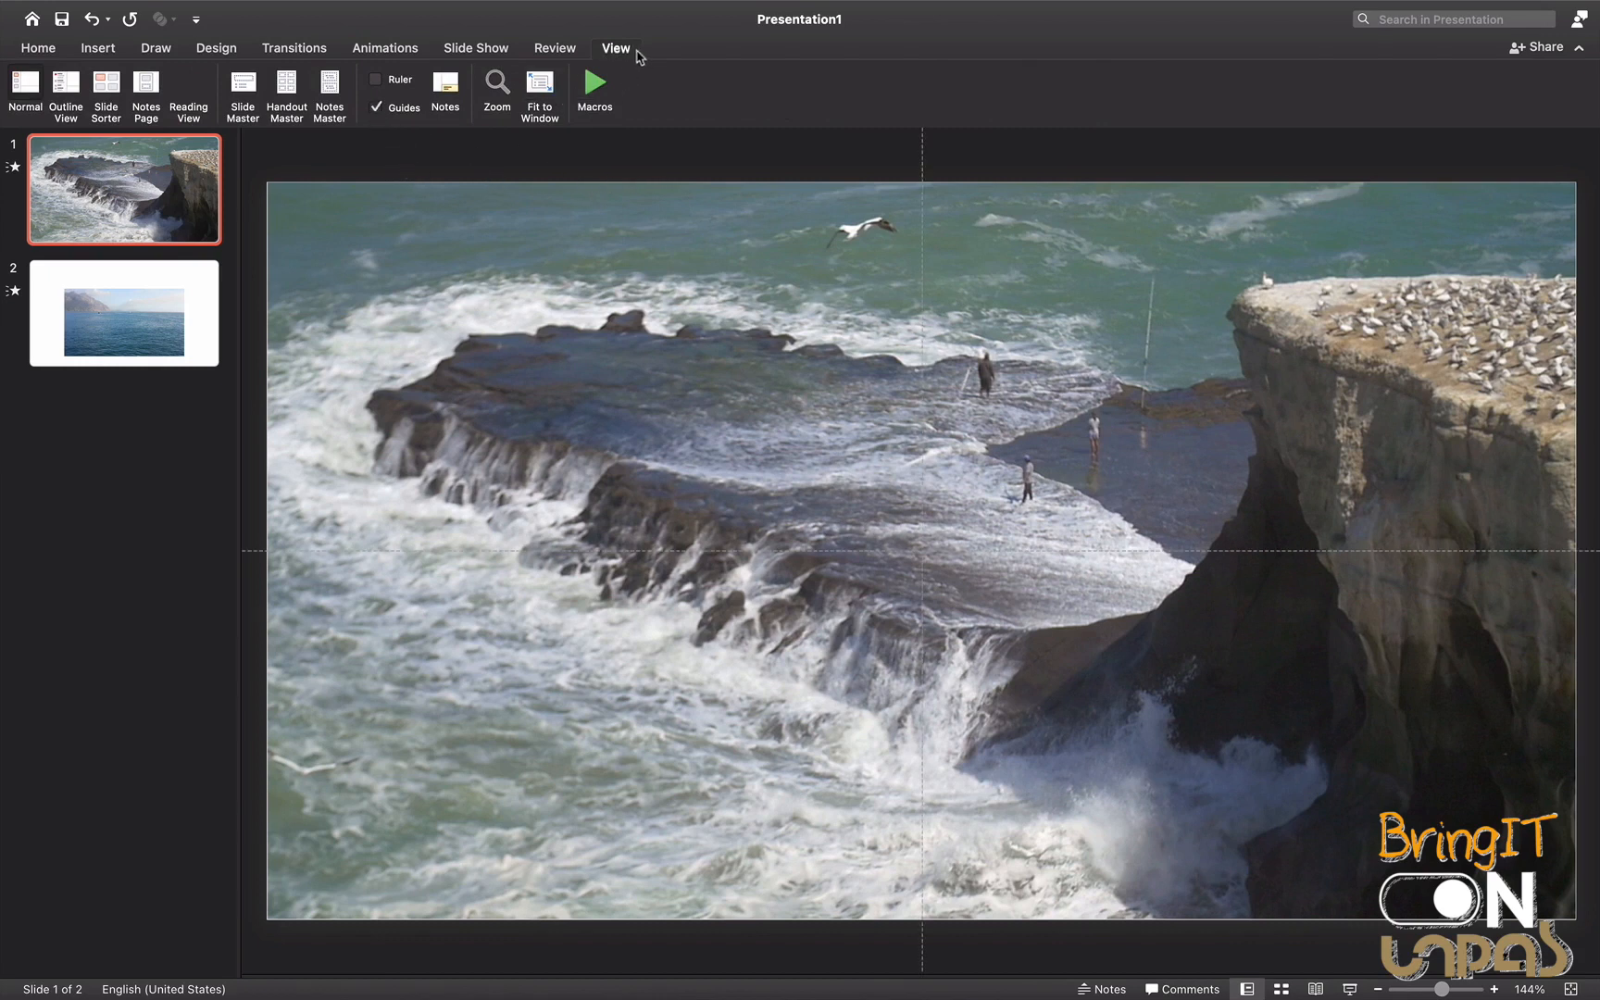
Remove the triggered pause animation from the fisherman video on slide 1
mouse_move(978, 311)
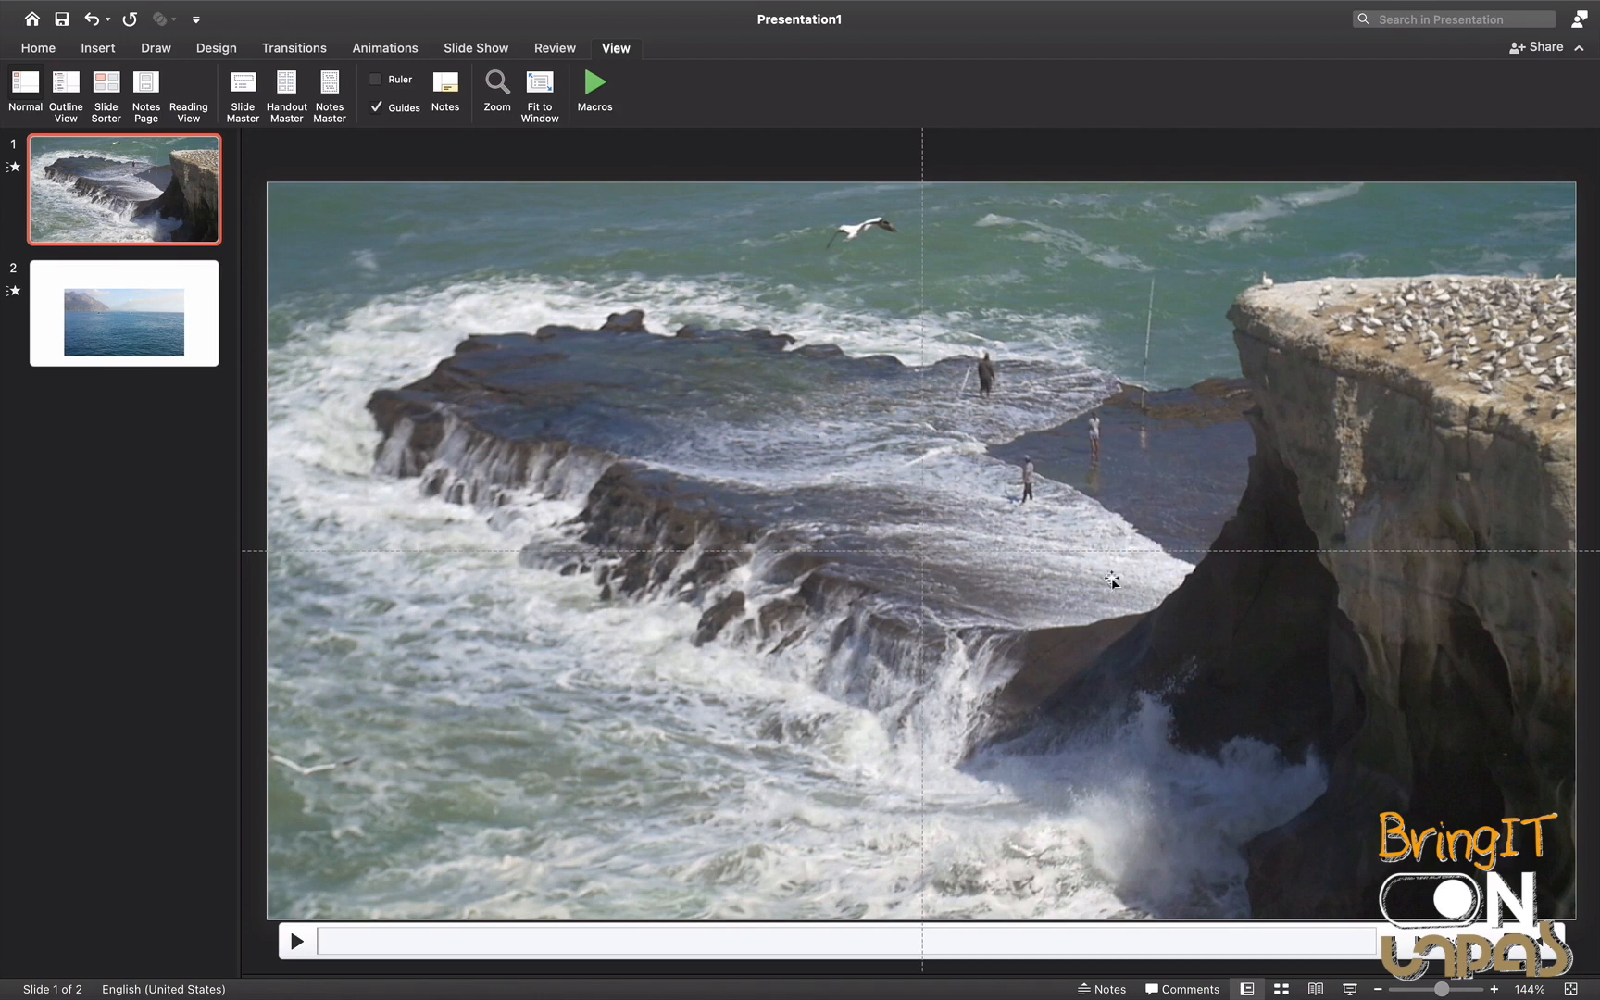
left_click(1125, 398)
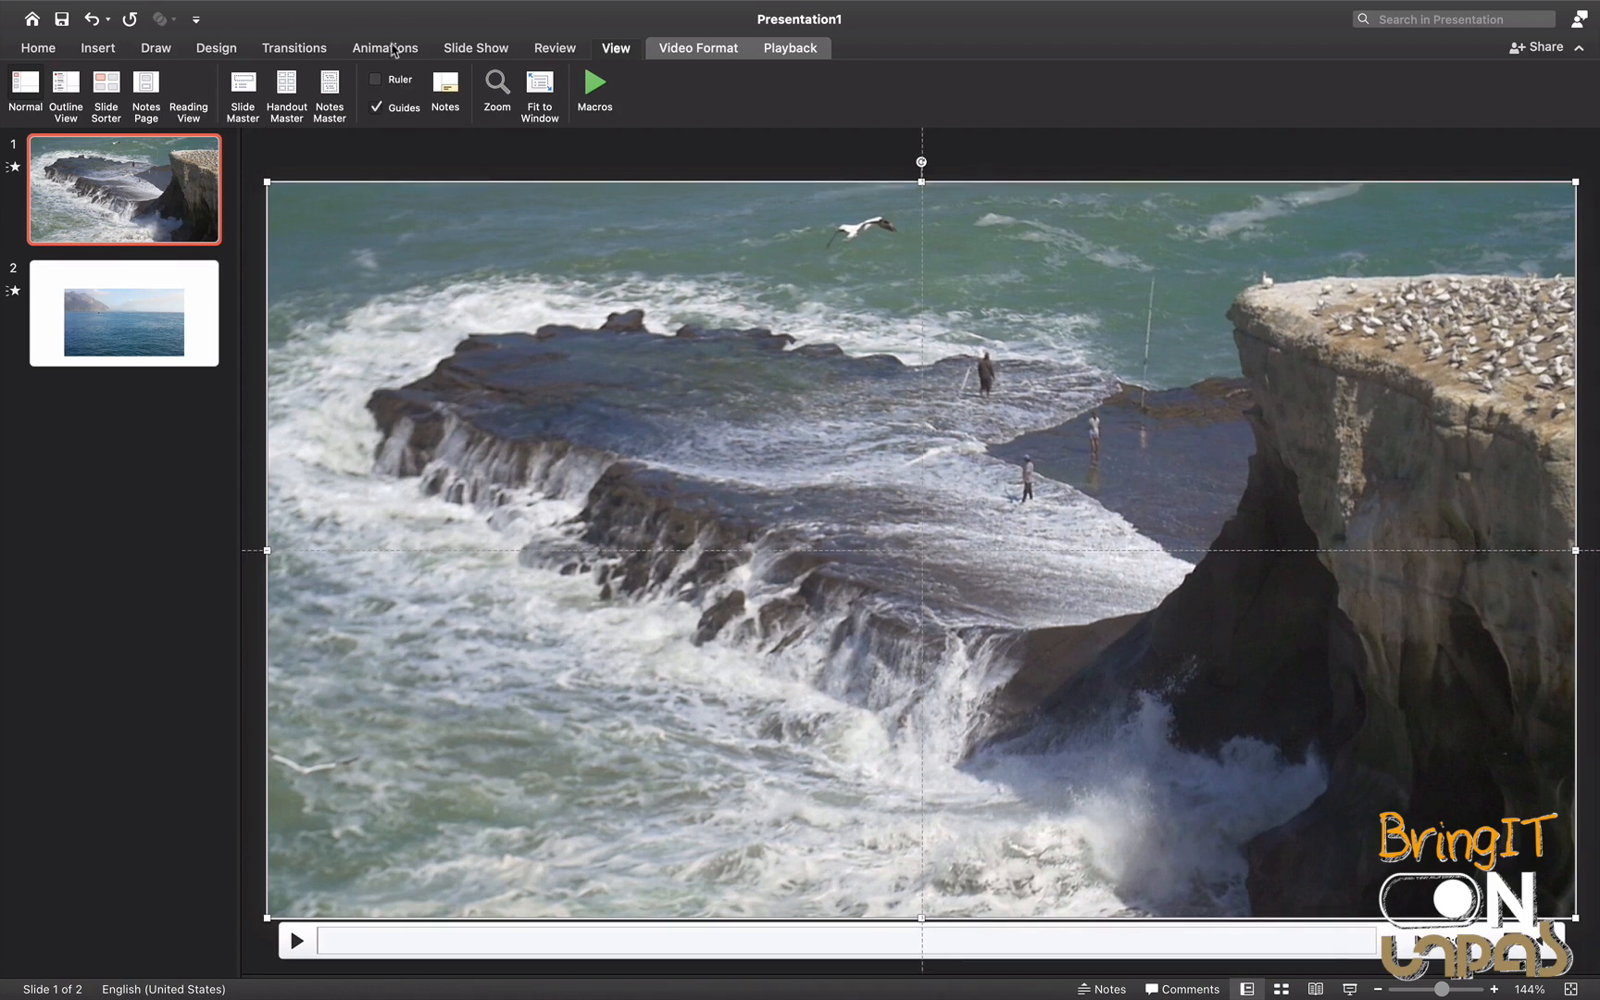
left_click(391, 48)
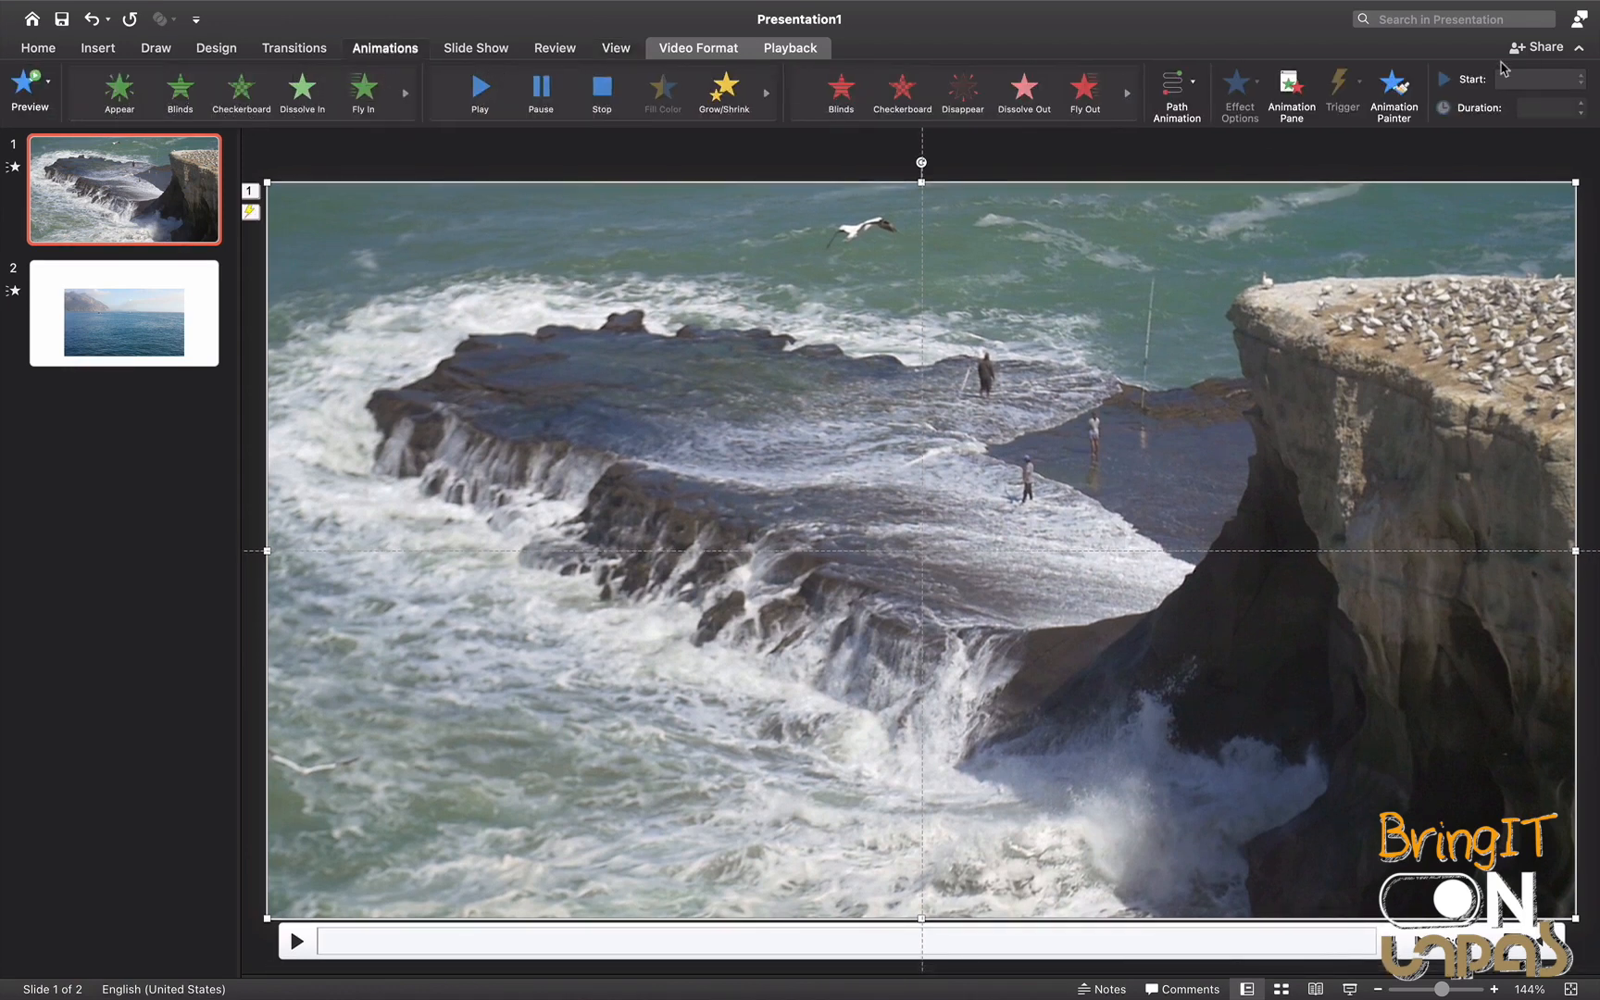
left_click(1289, 81)
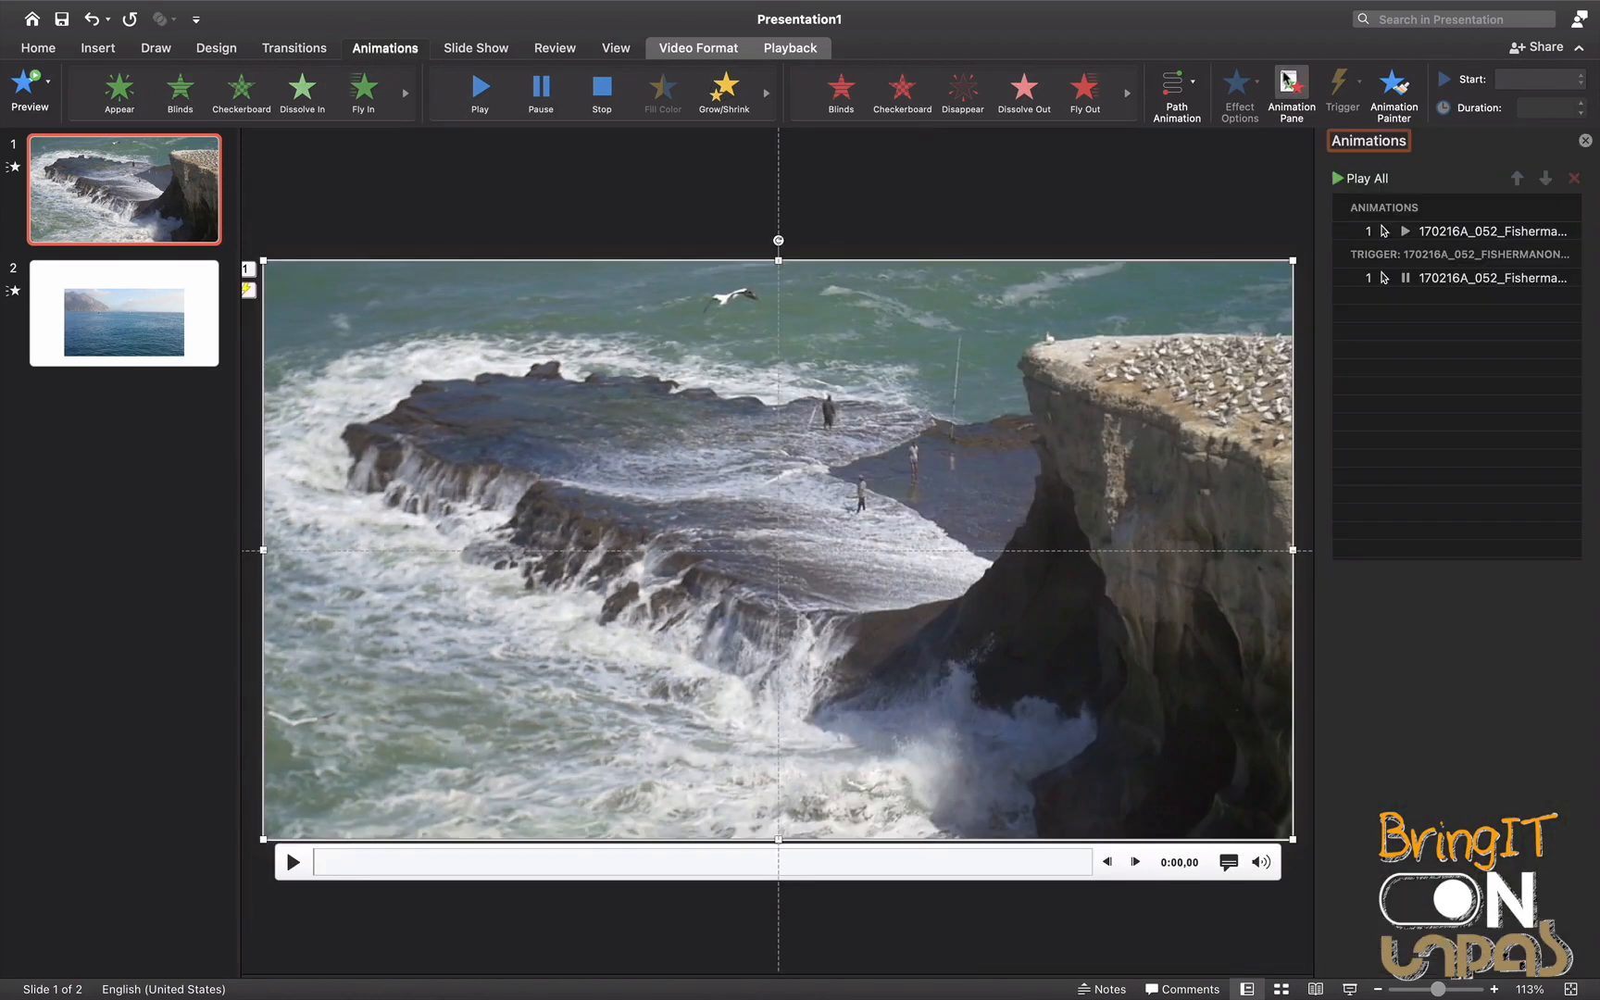
left_click(1426, 281)
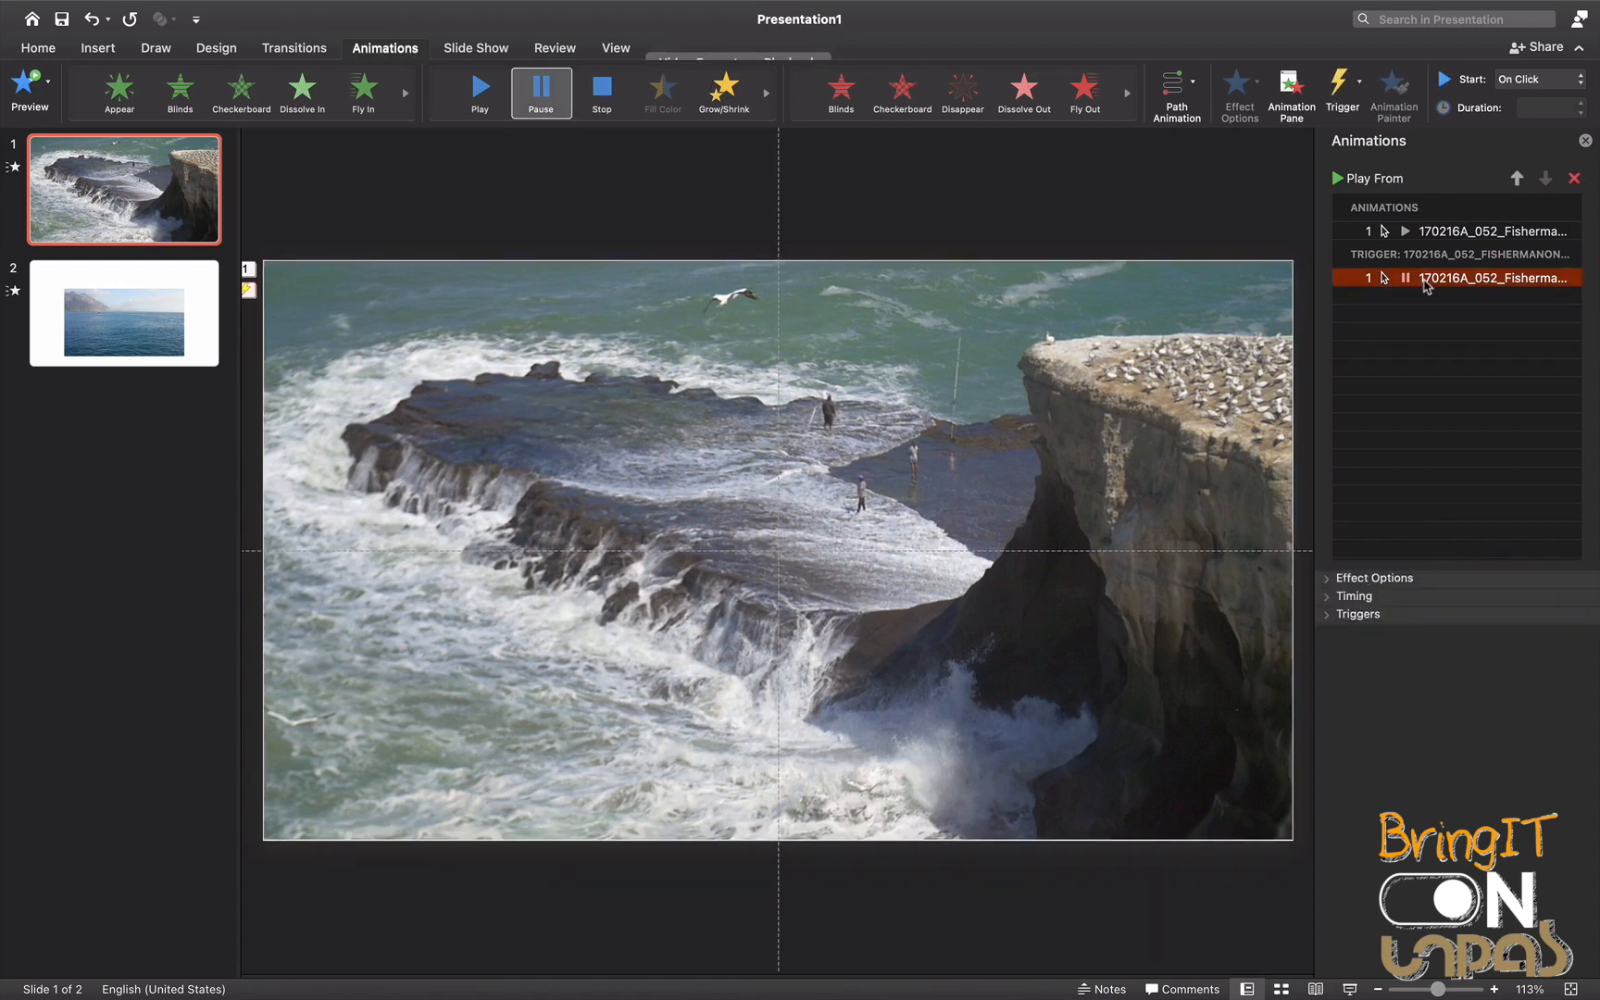
left_click(1574, 179)
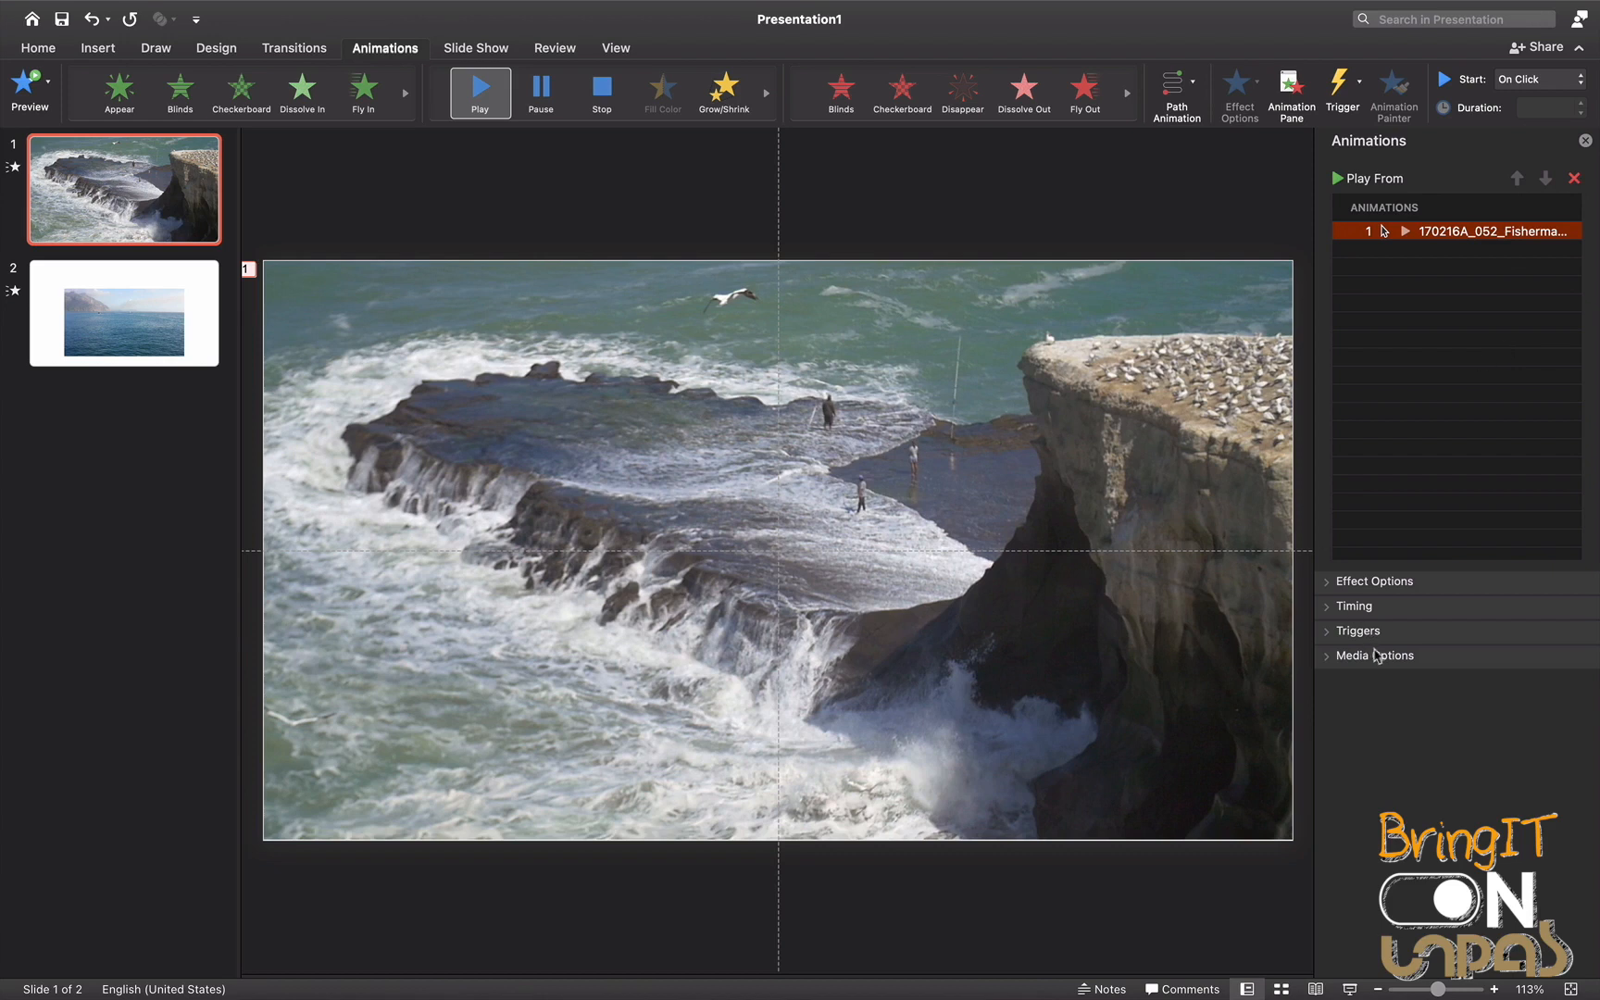
Set the video's play animation to start With Previous and repeat Until End of Slide, and preview it as a slide show
left_click(1389, 616)
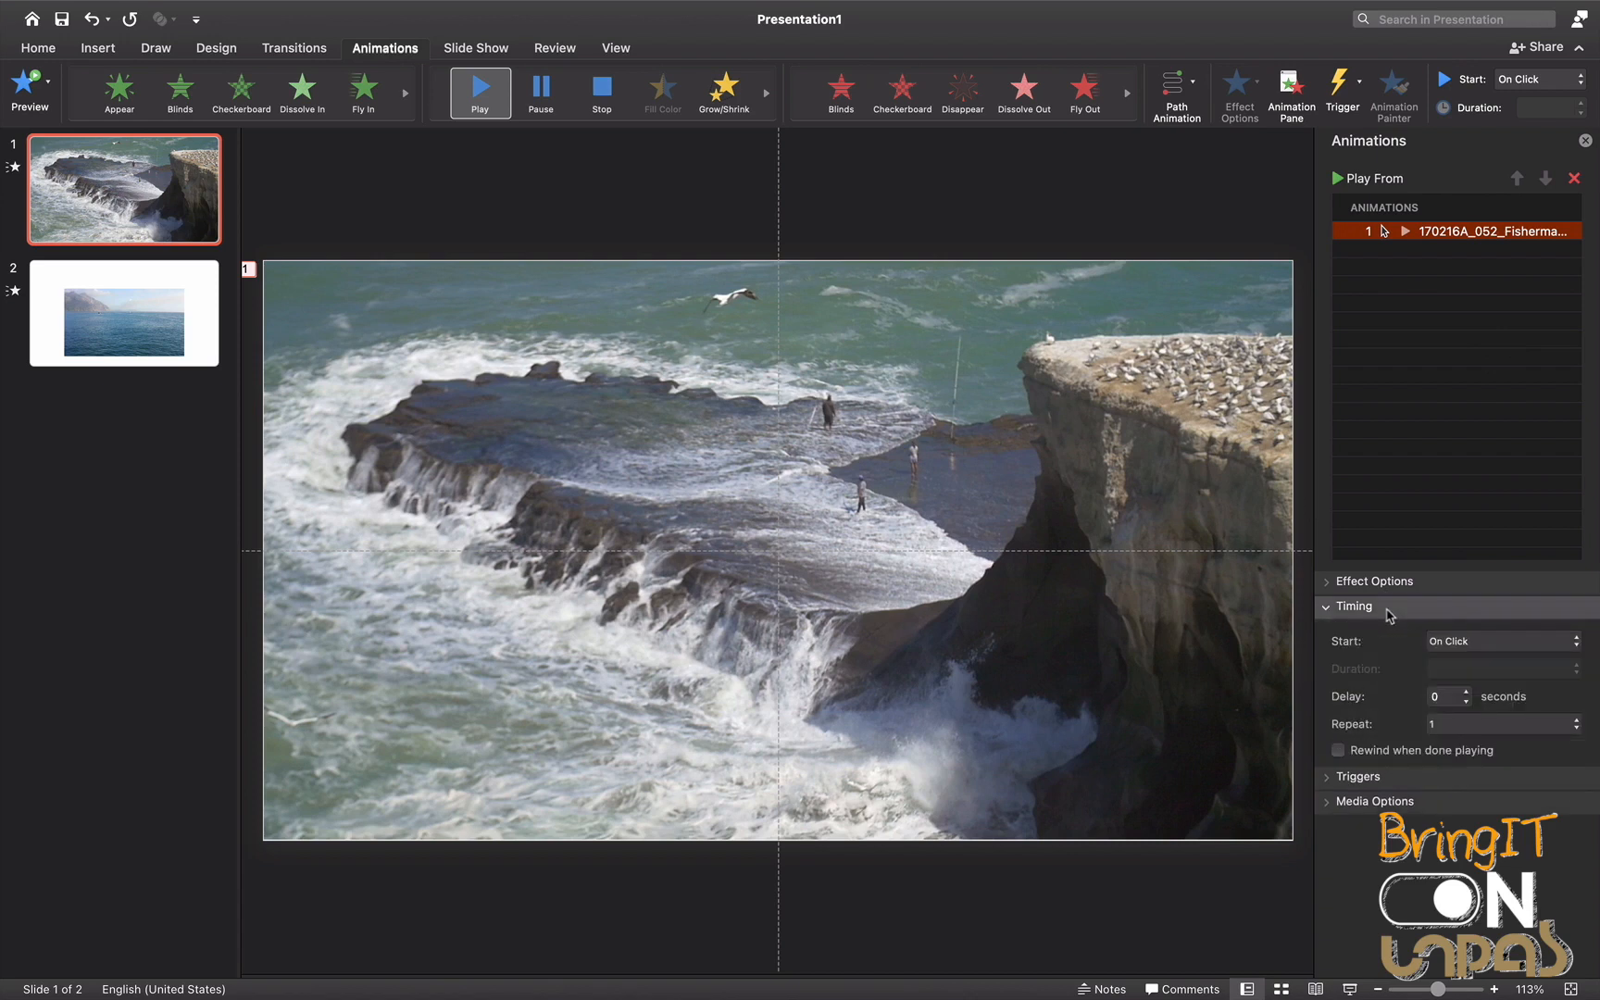
left_click(1549, 641)
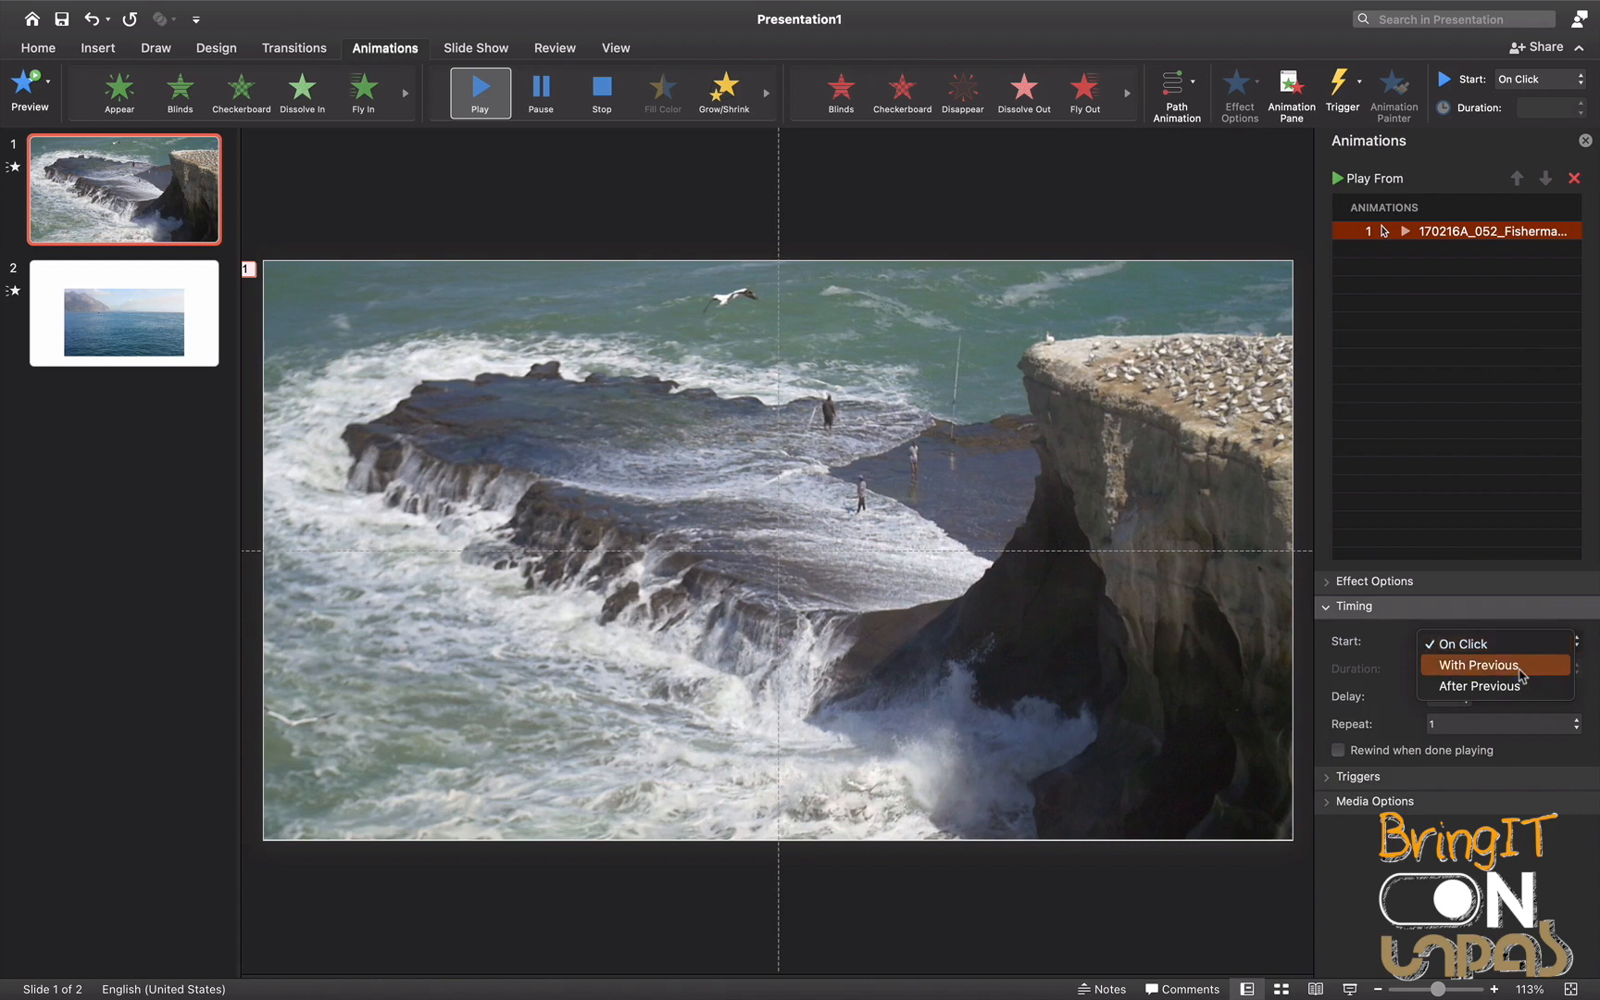
left_click(1519, 667)
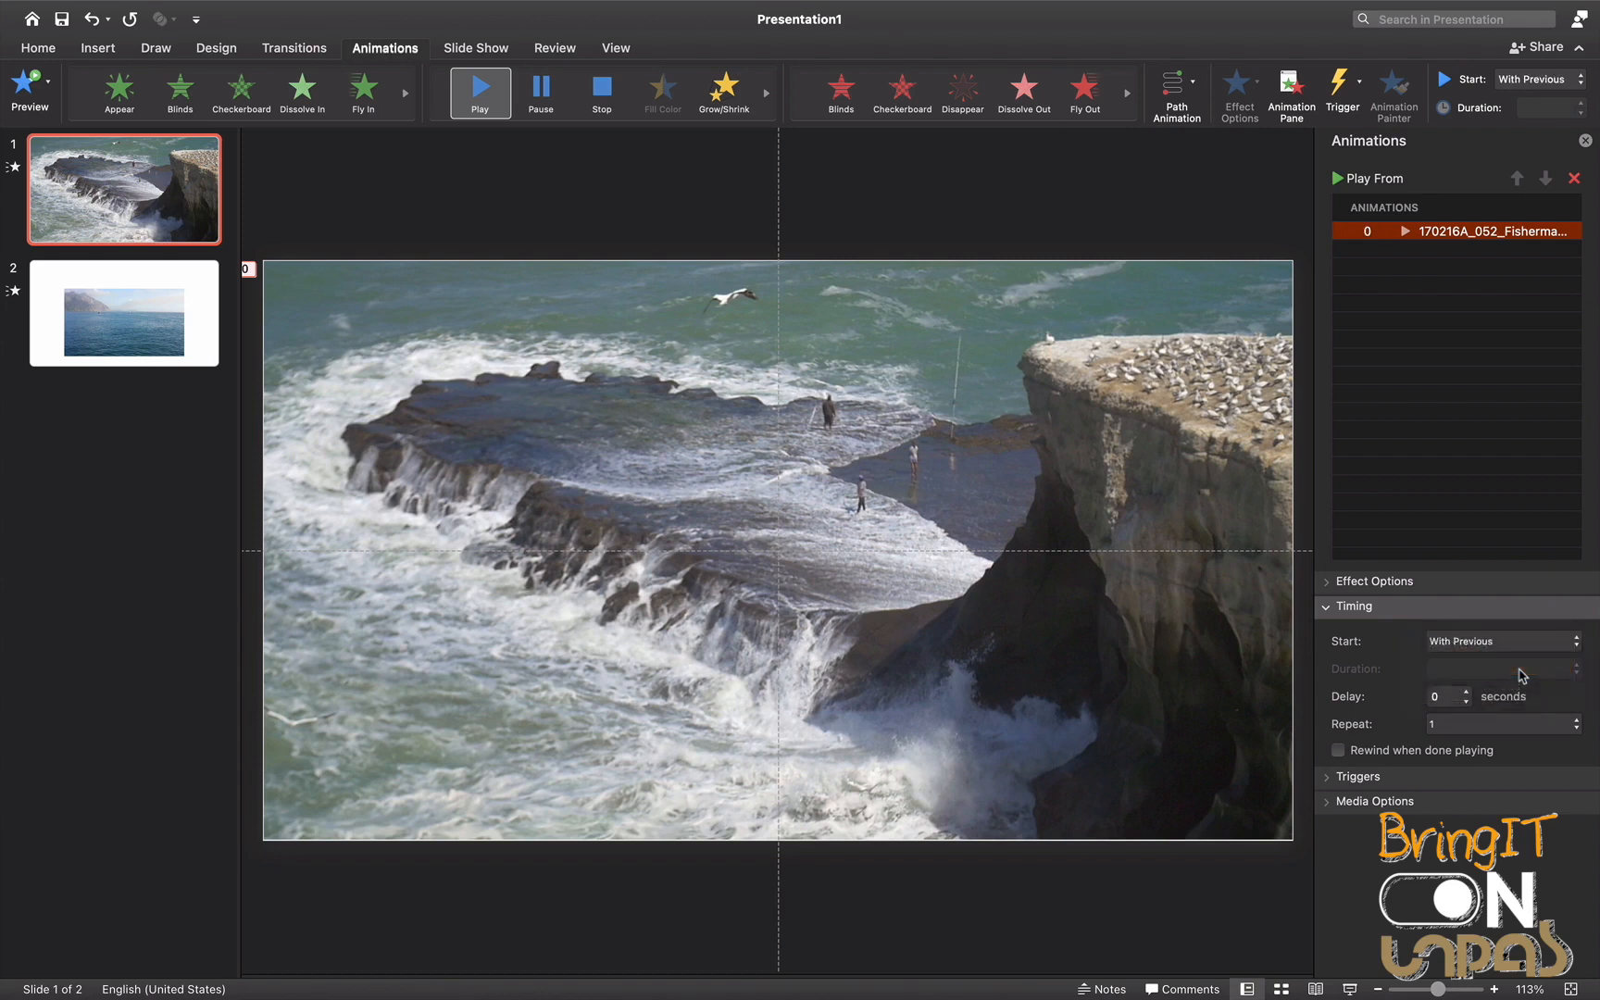
left_click(1546, 725)
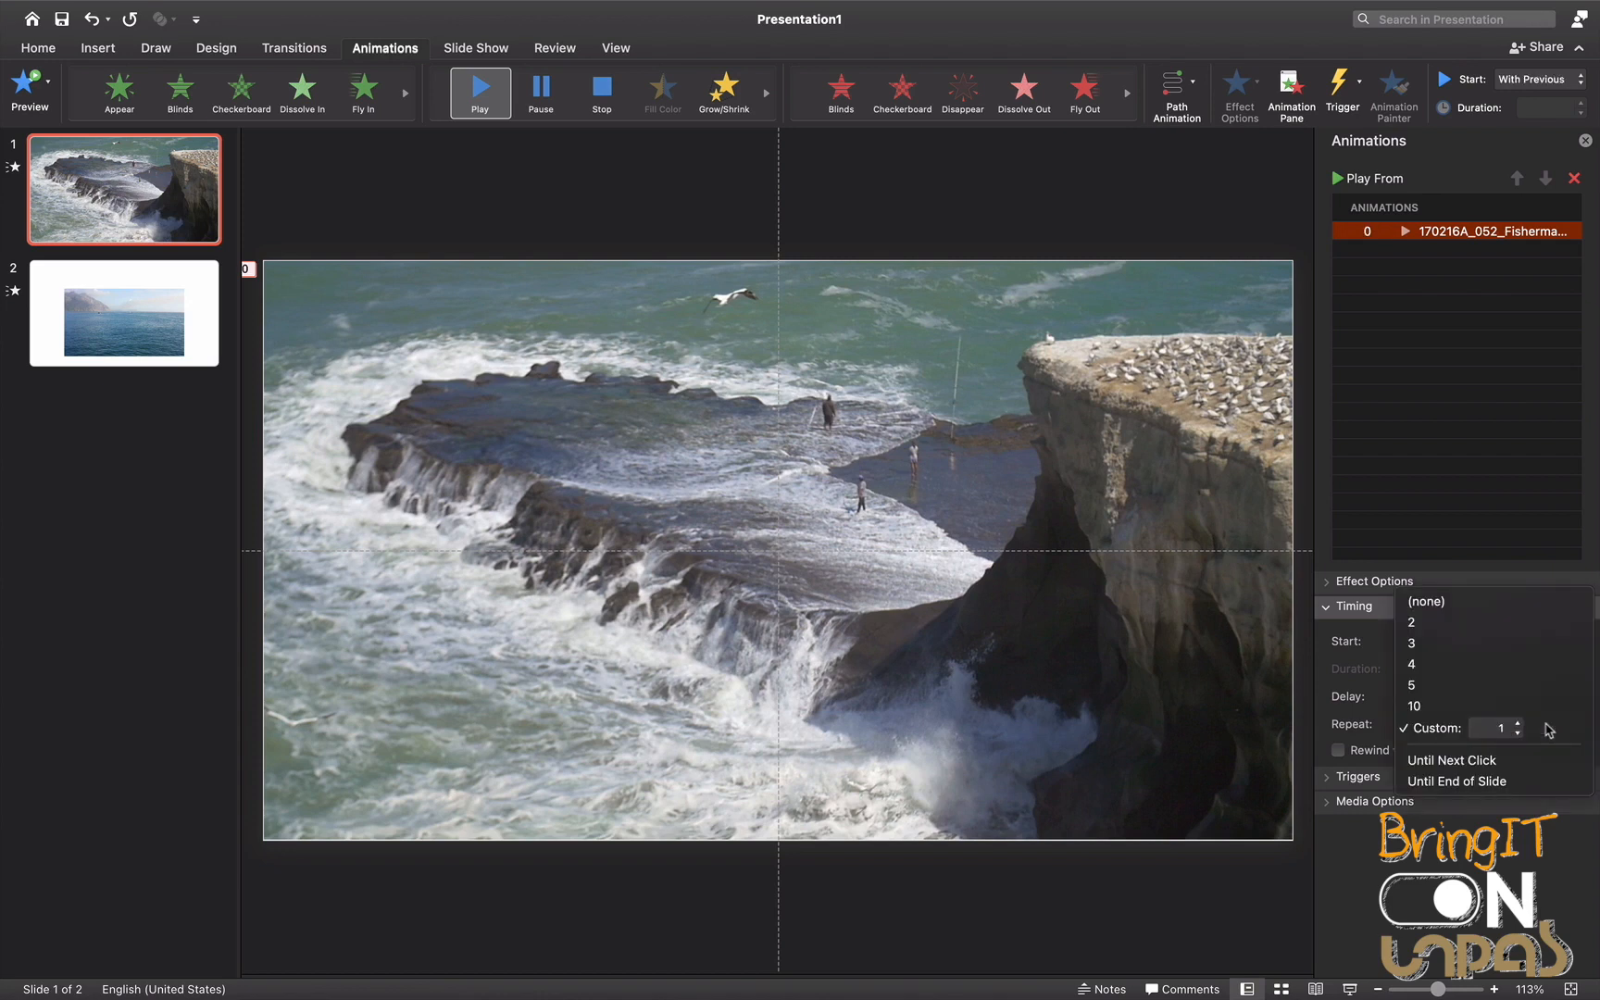
left_click(1494, 782)
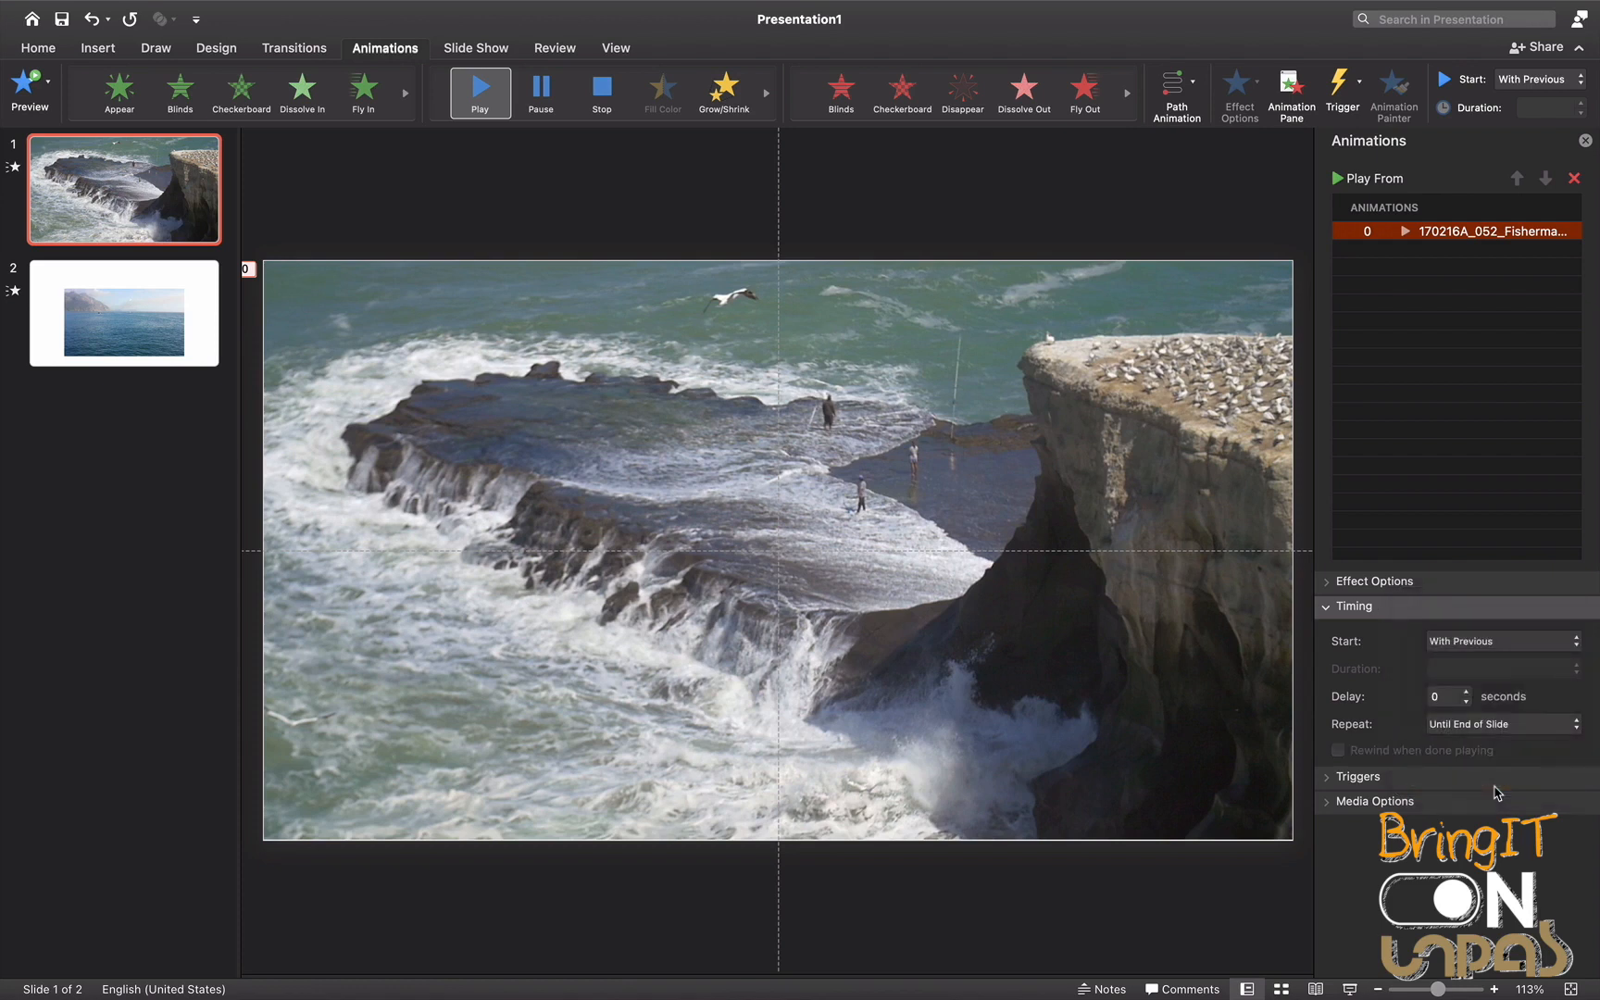
left_click(1351, 989)
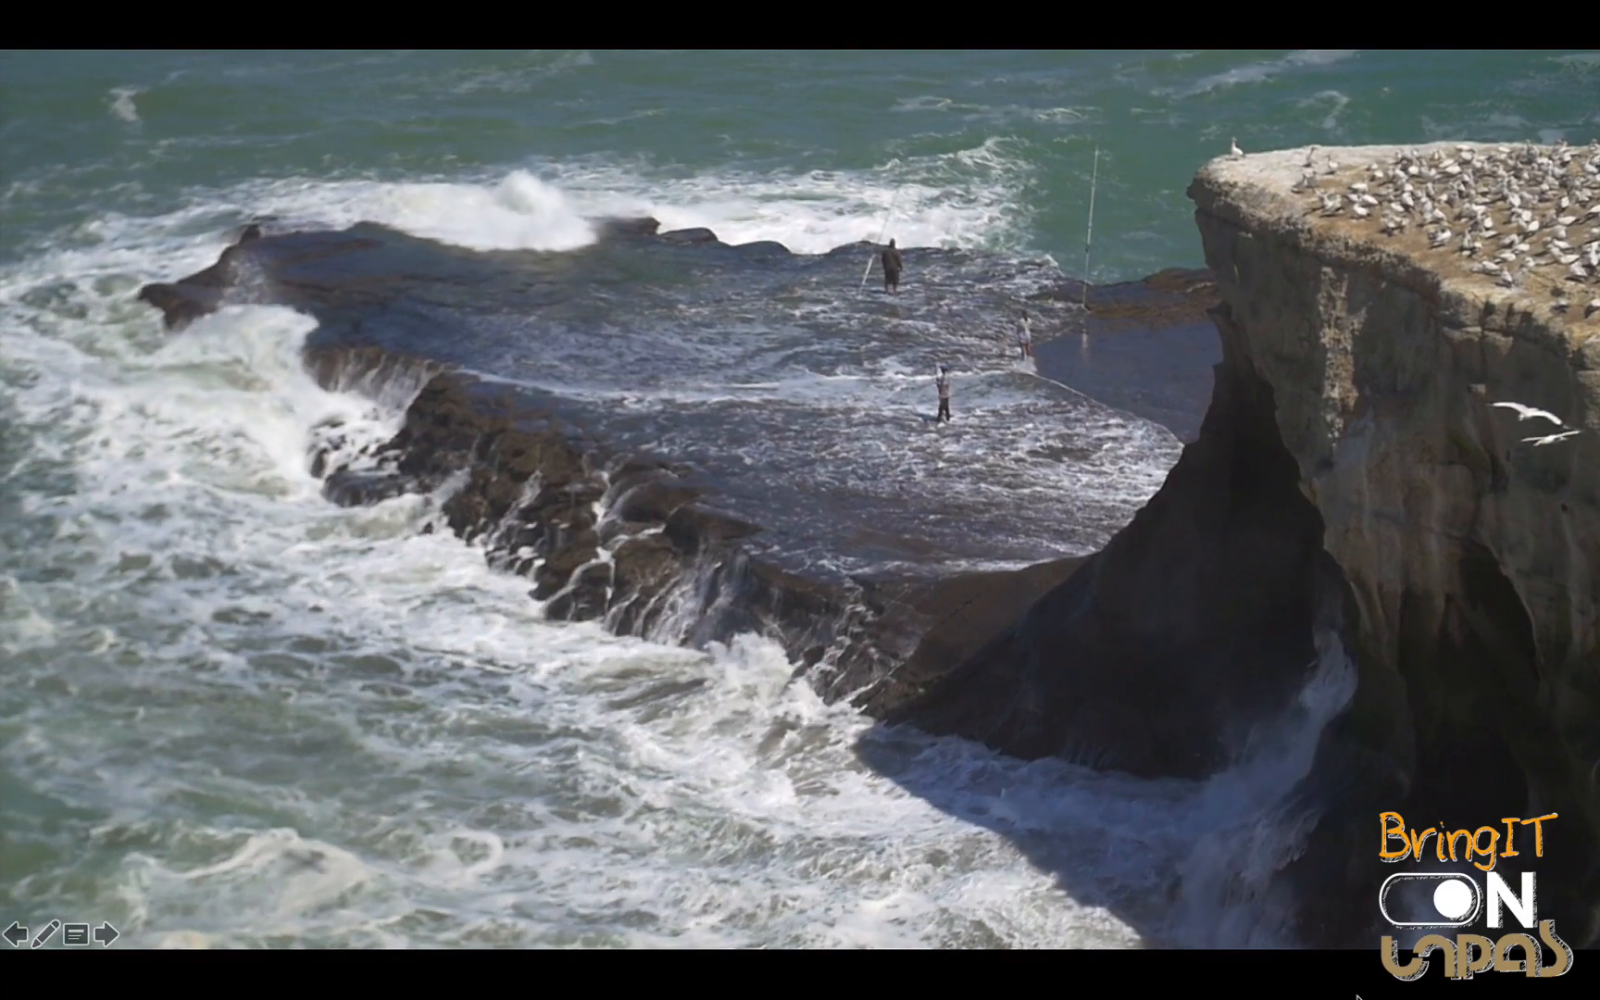
key("Escape")
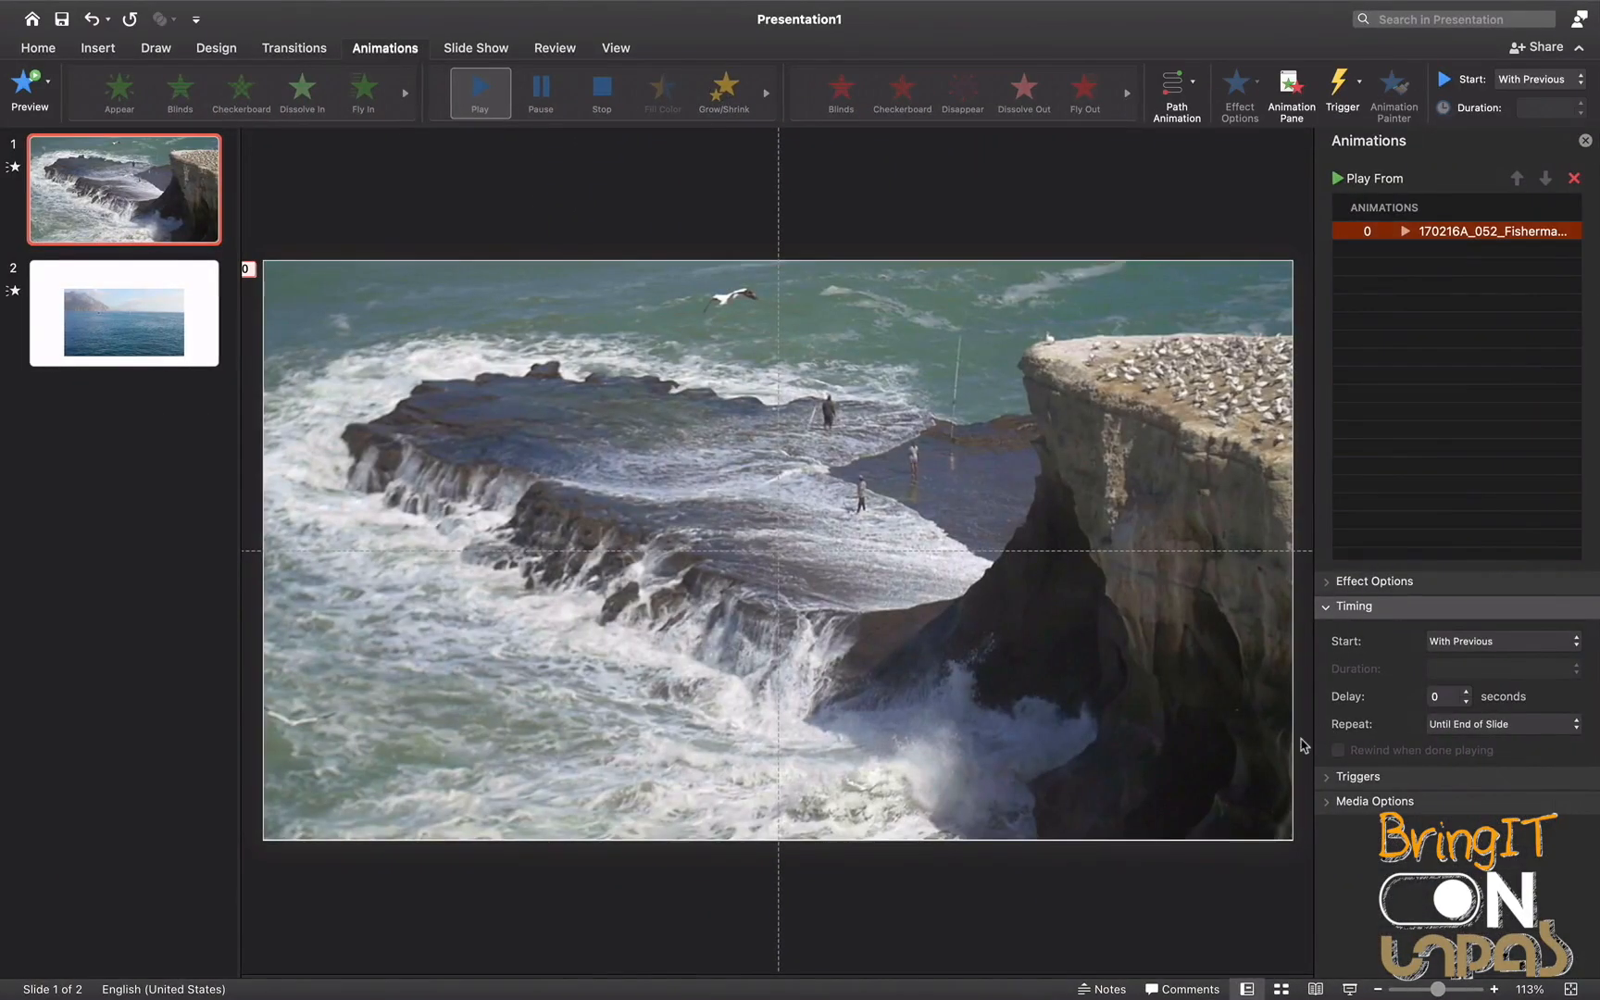
Duplicate the fisherman video twice on slide 1, moving the first copy lower so the copies are staggered
mouse_move(1124, 650)
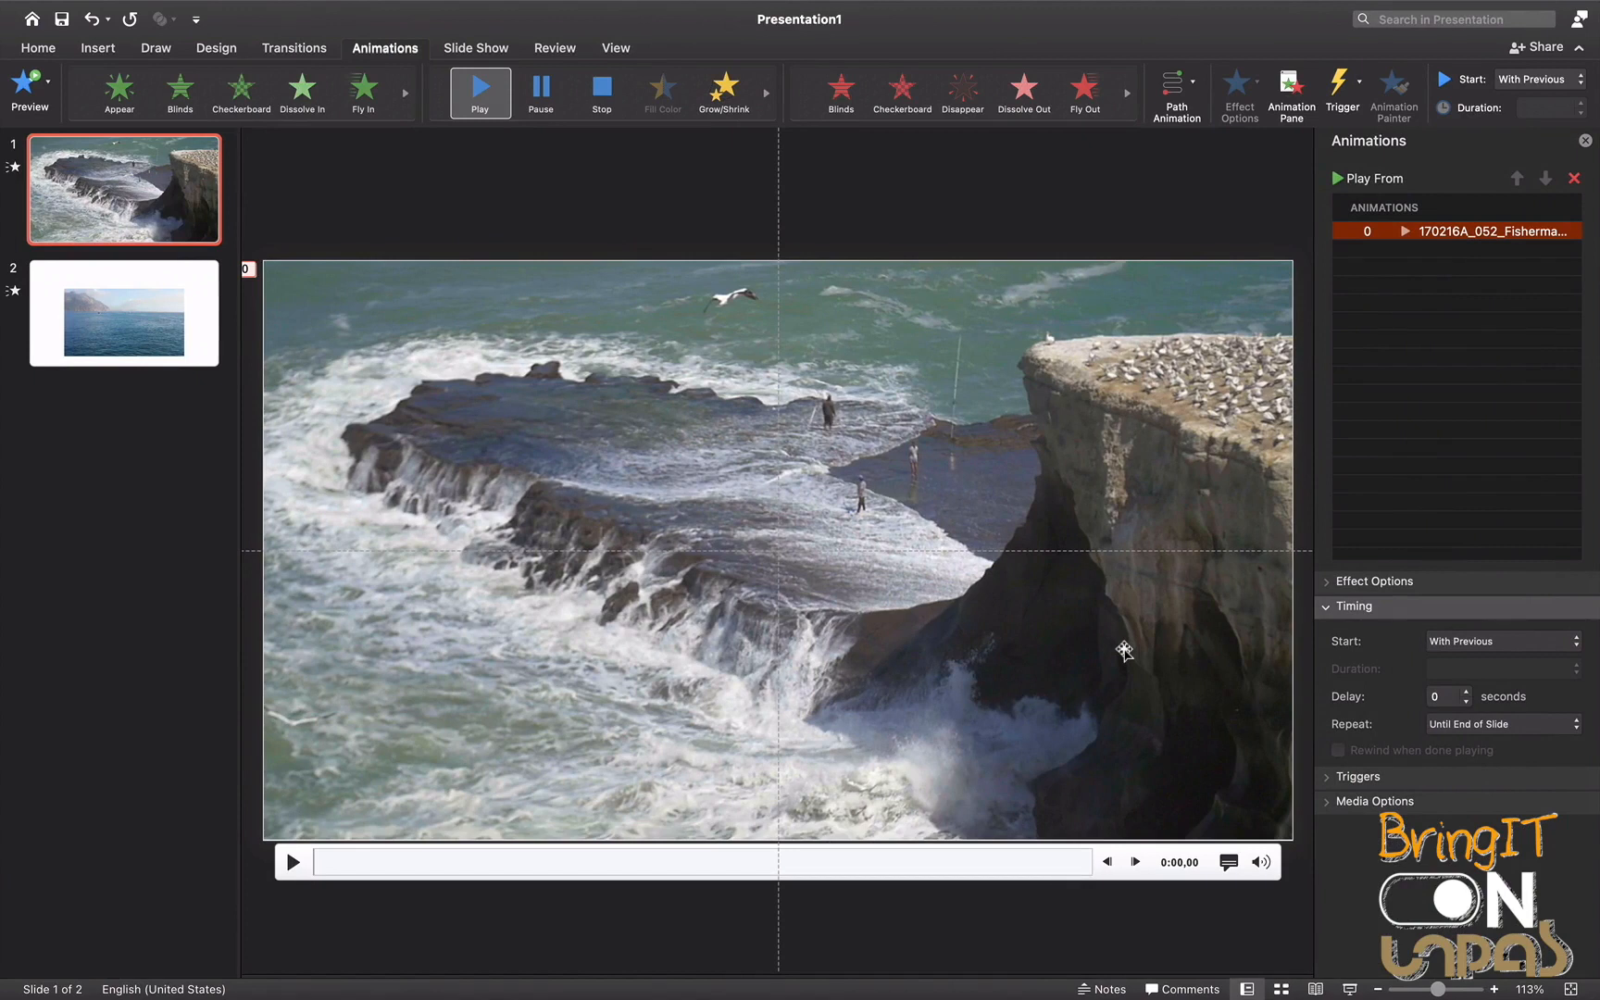
left_click(1124, 650)
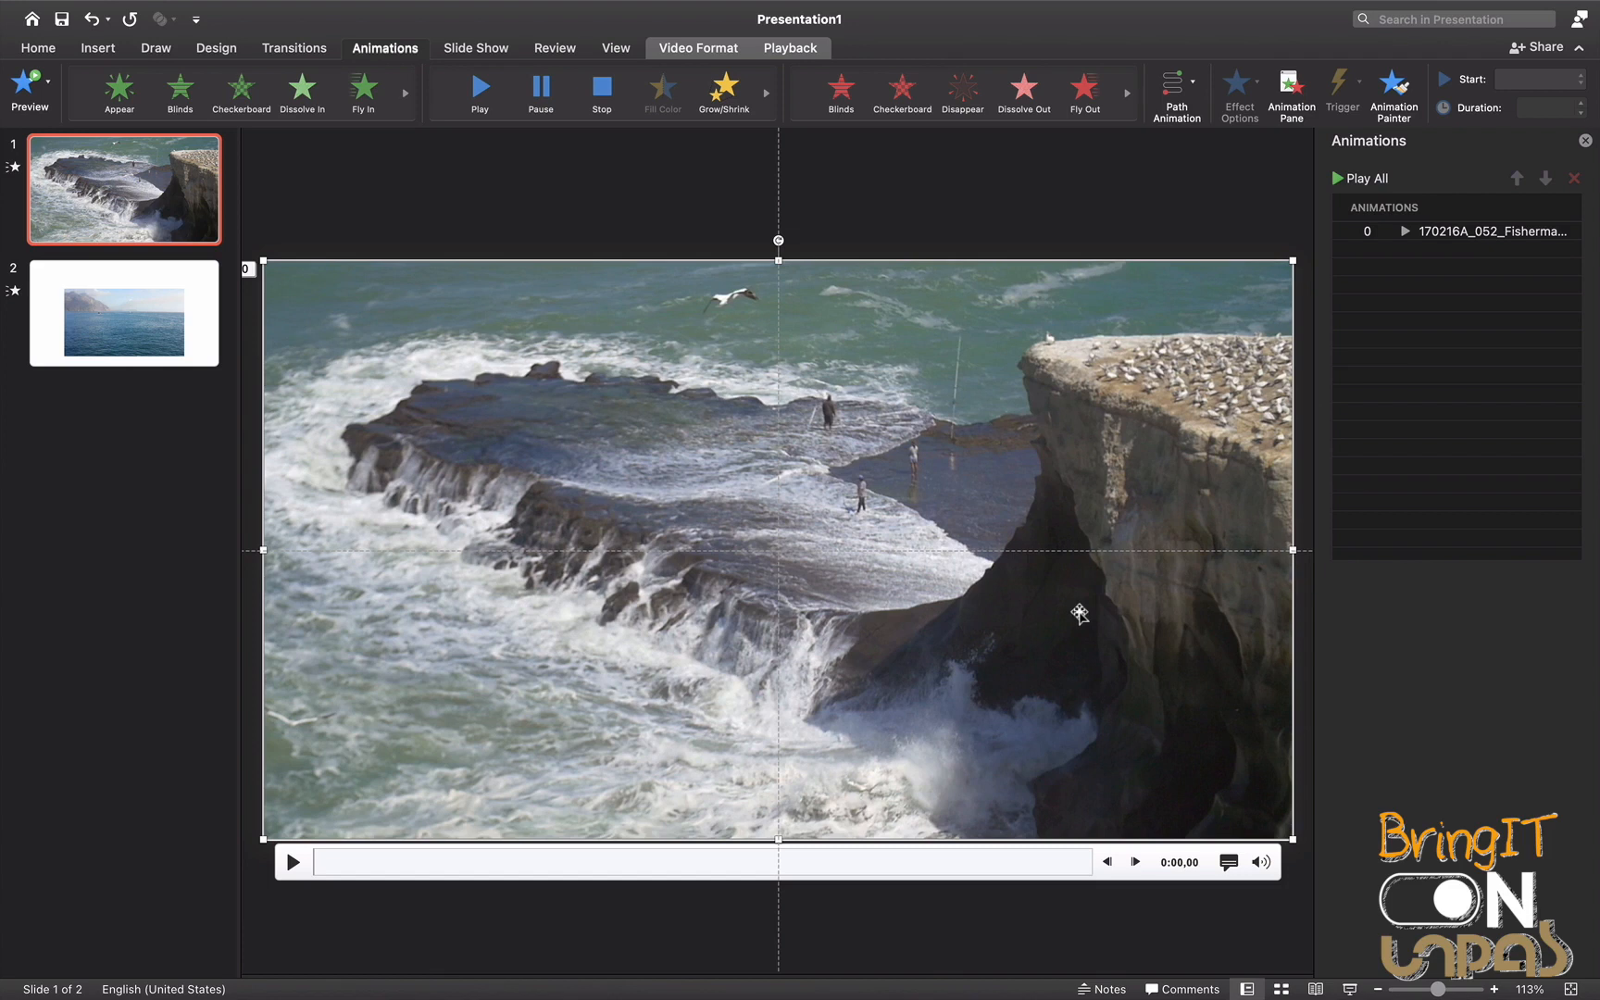
key("super+d")
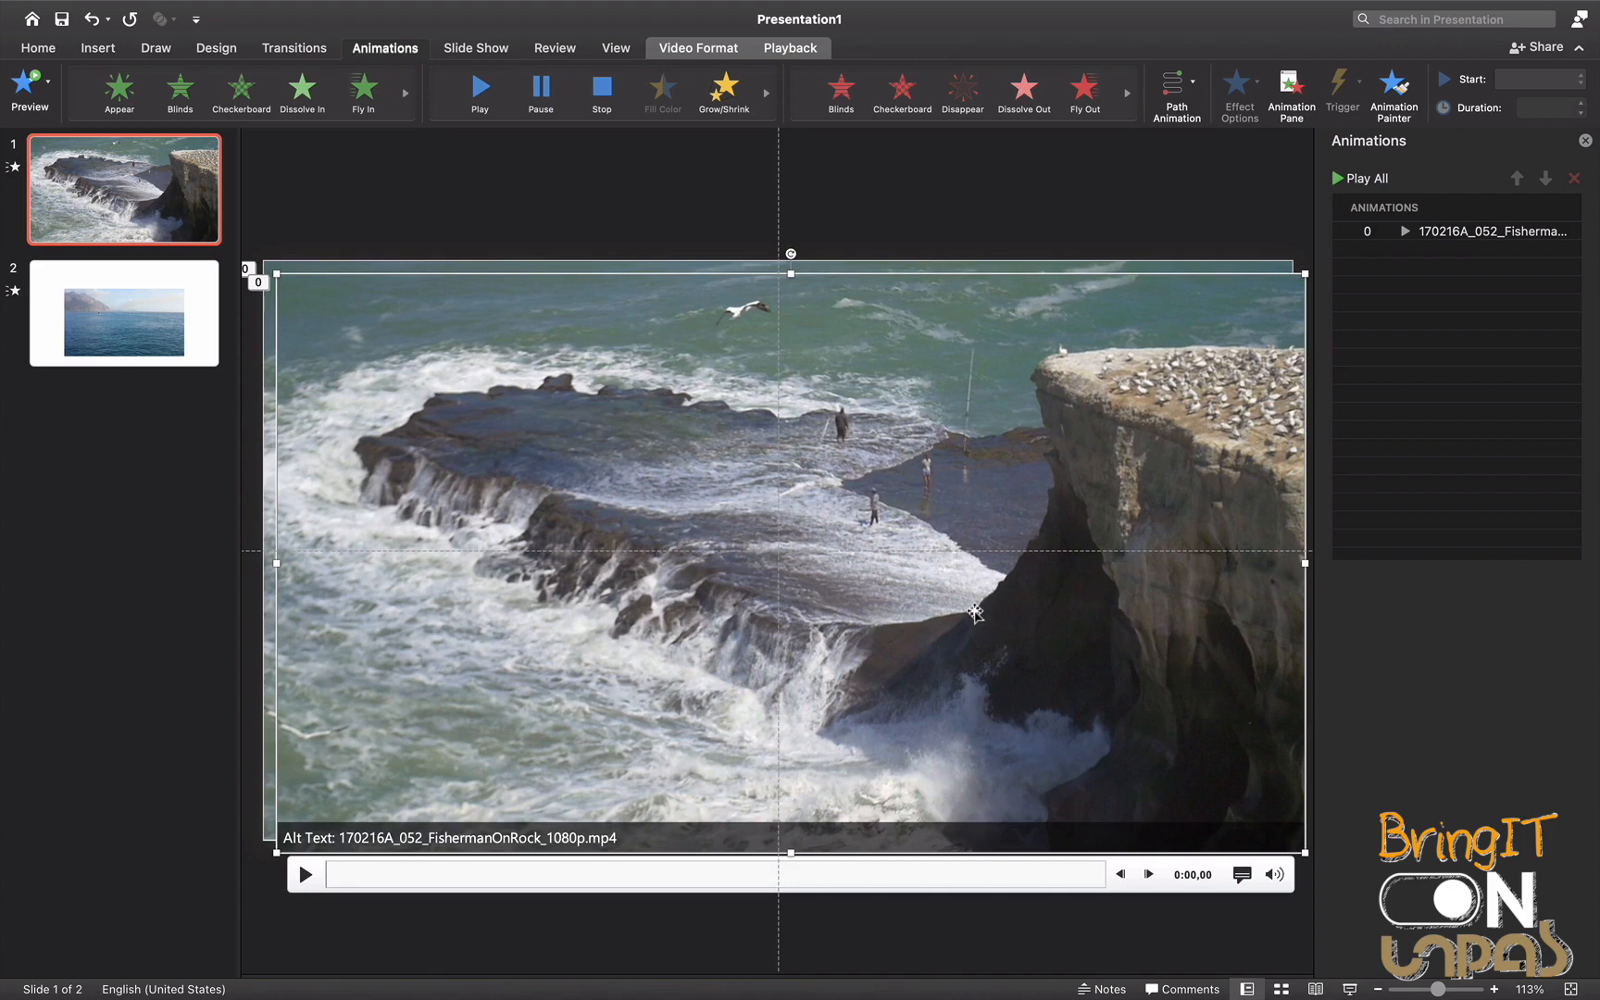
left_click_drag(1025, 524, 989, 596)
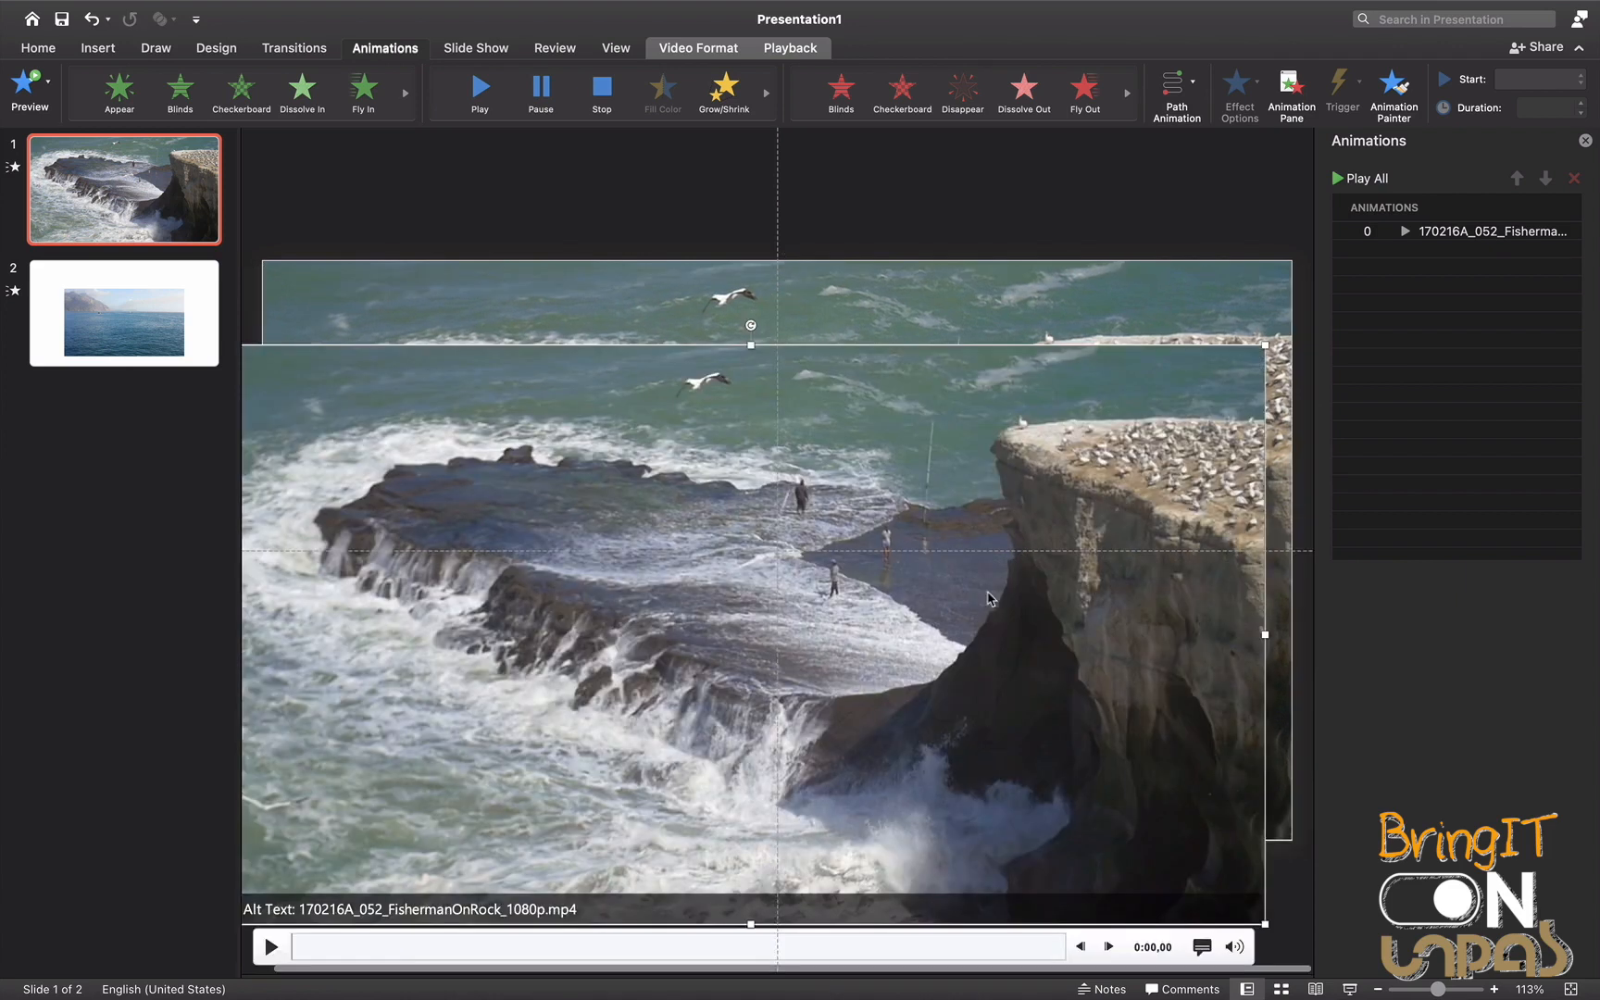
key("super+d")
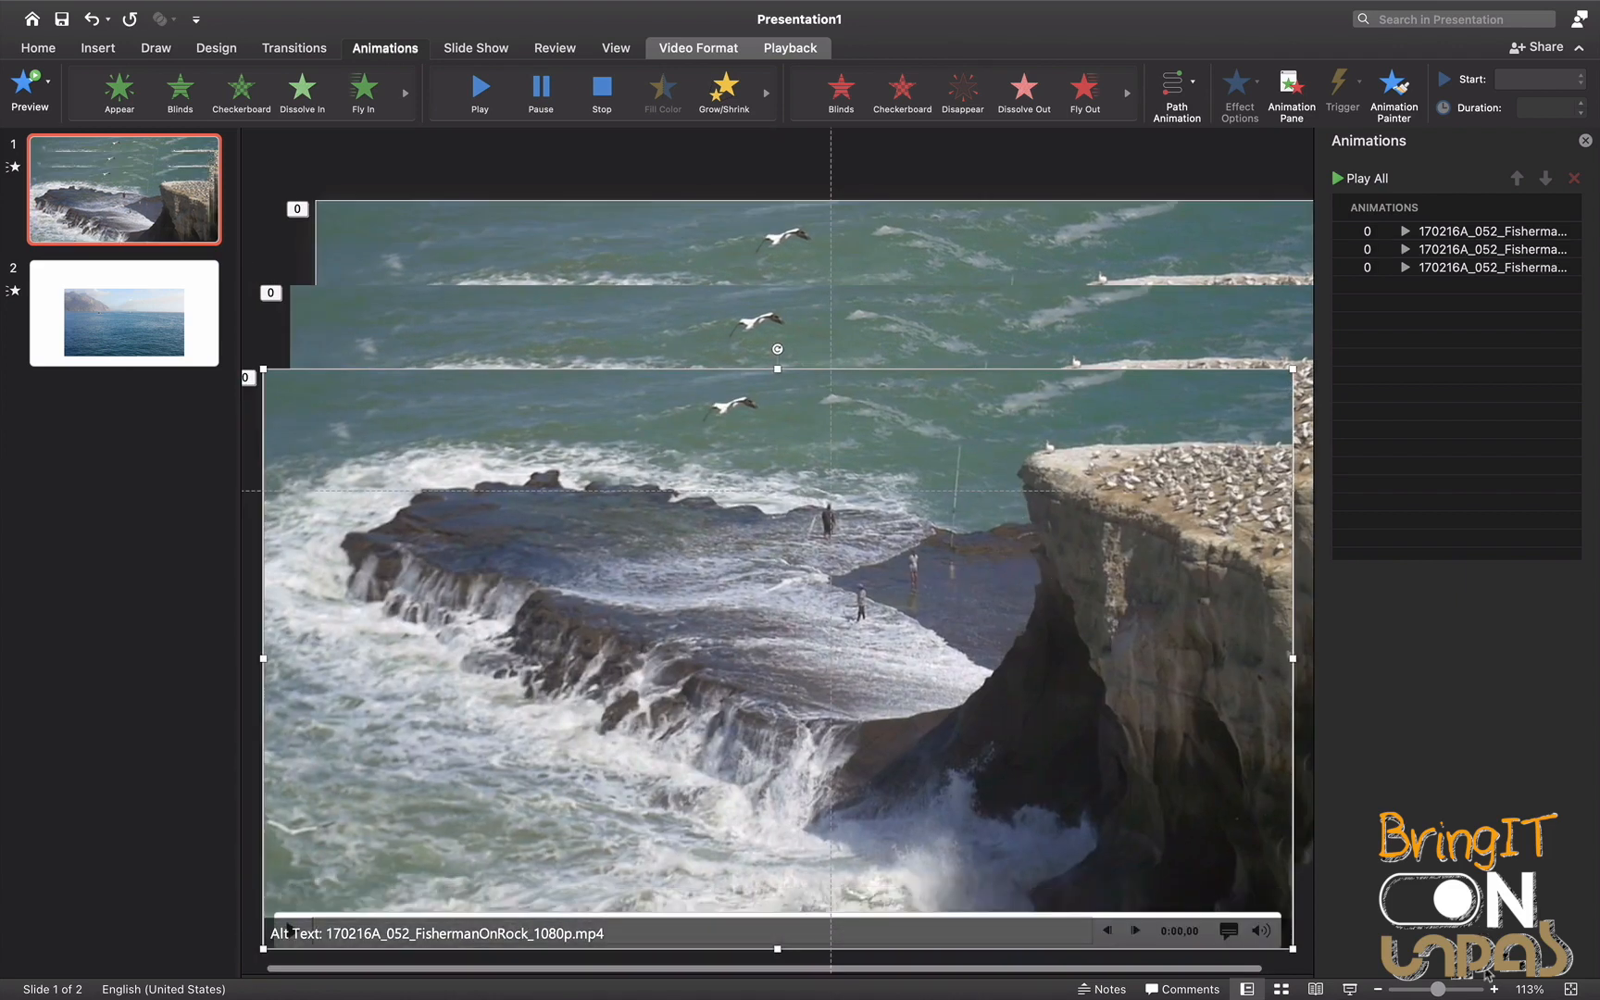
Align the two lower video copies with each other using Align Center
left_click(1415, 989)
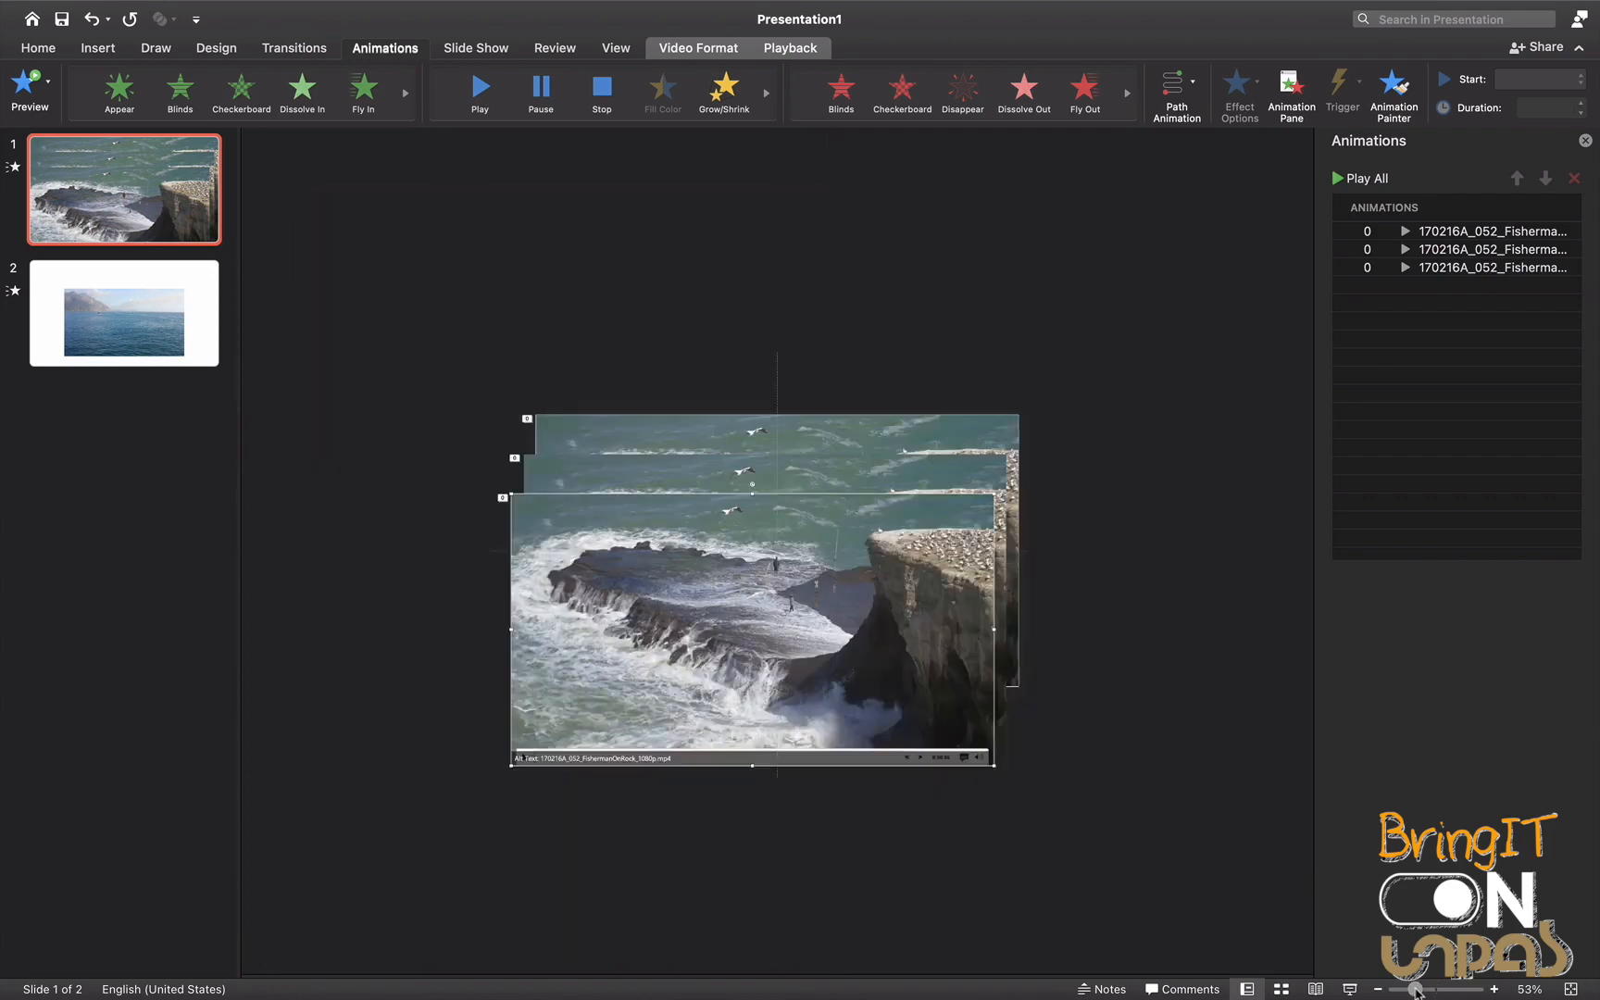
left_click(1099, 742)
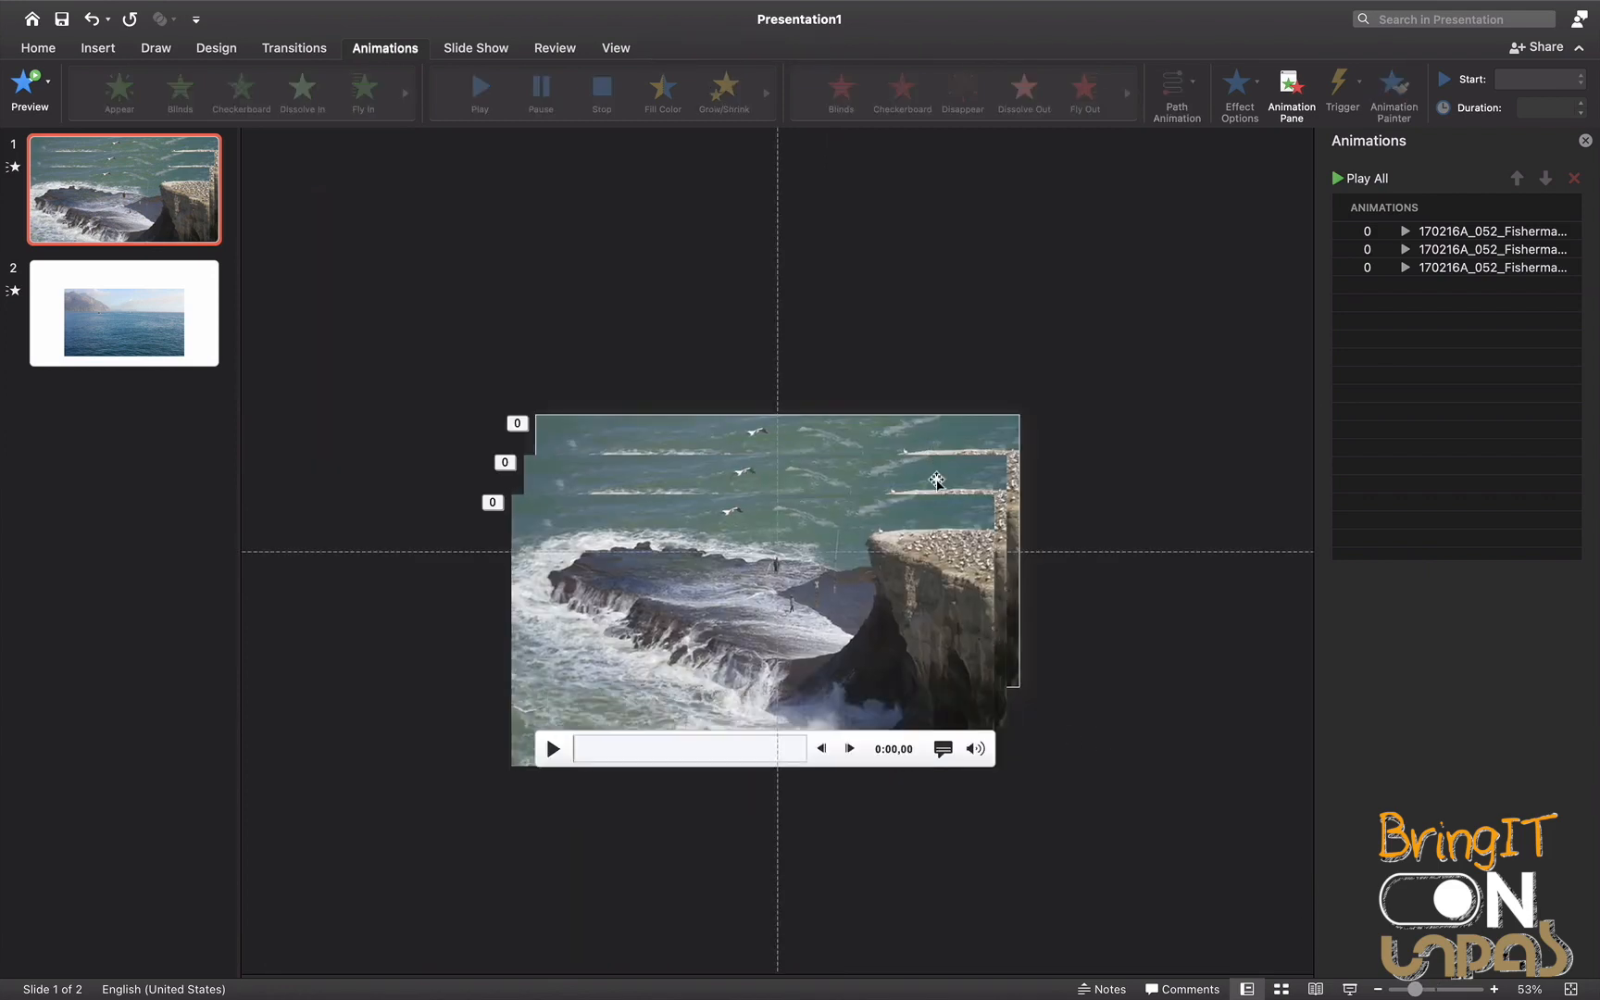
left_click(936, 483)
left_click(917, 518, "shift")
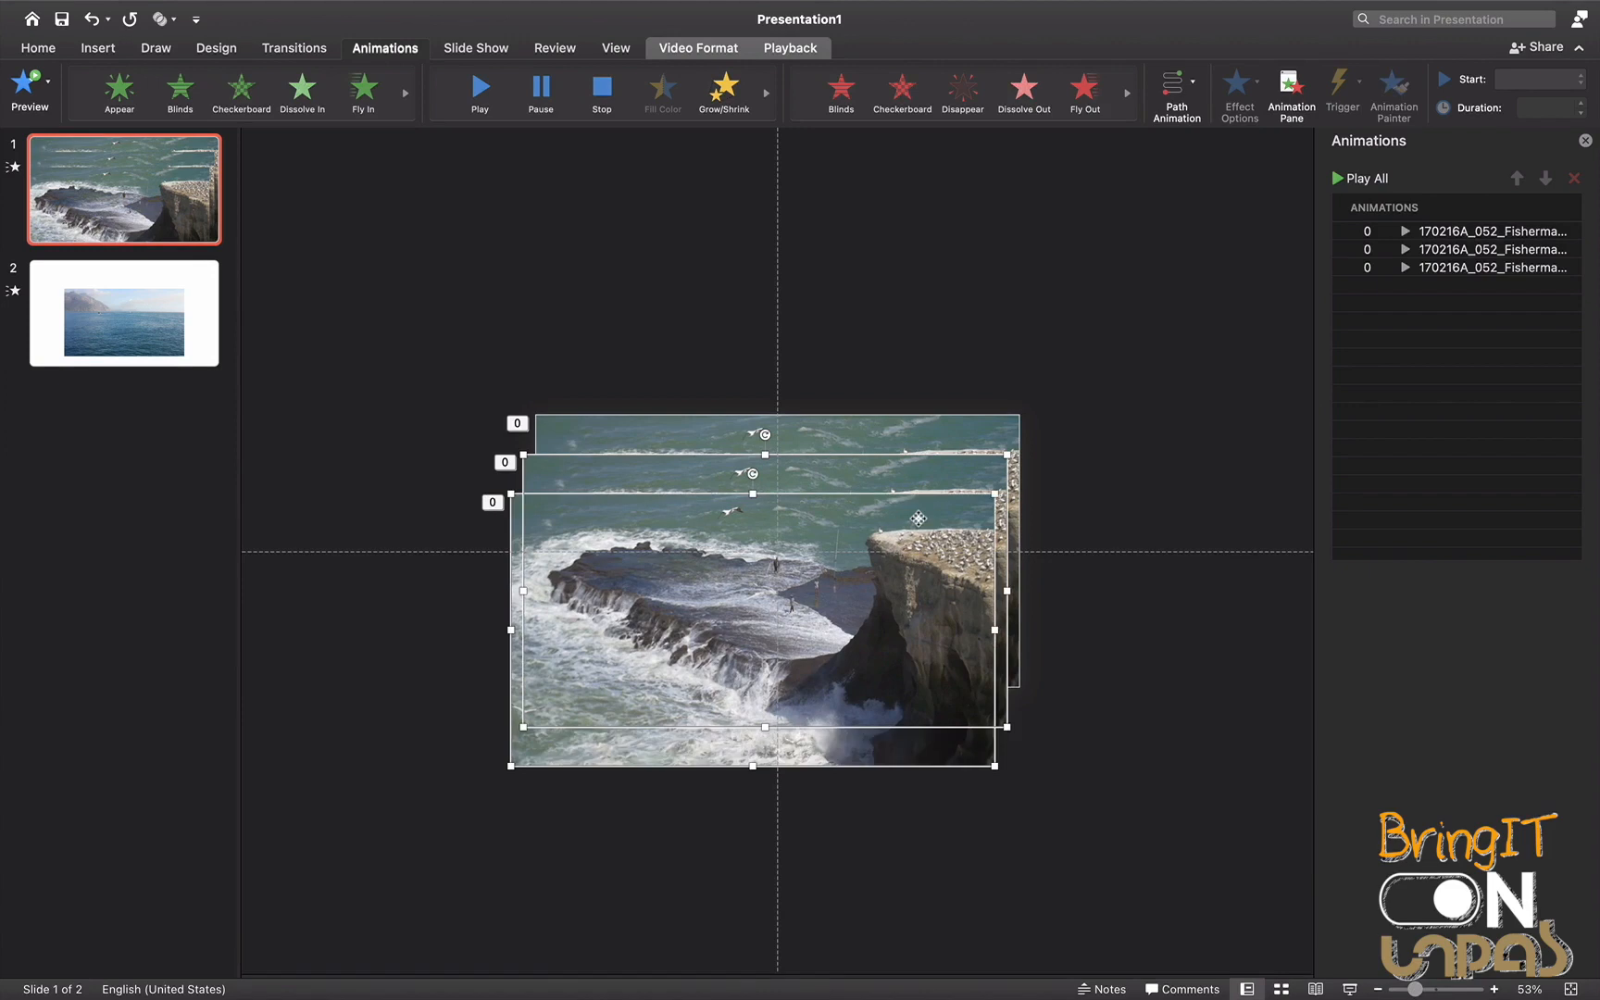
left_click(48, 49)
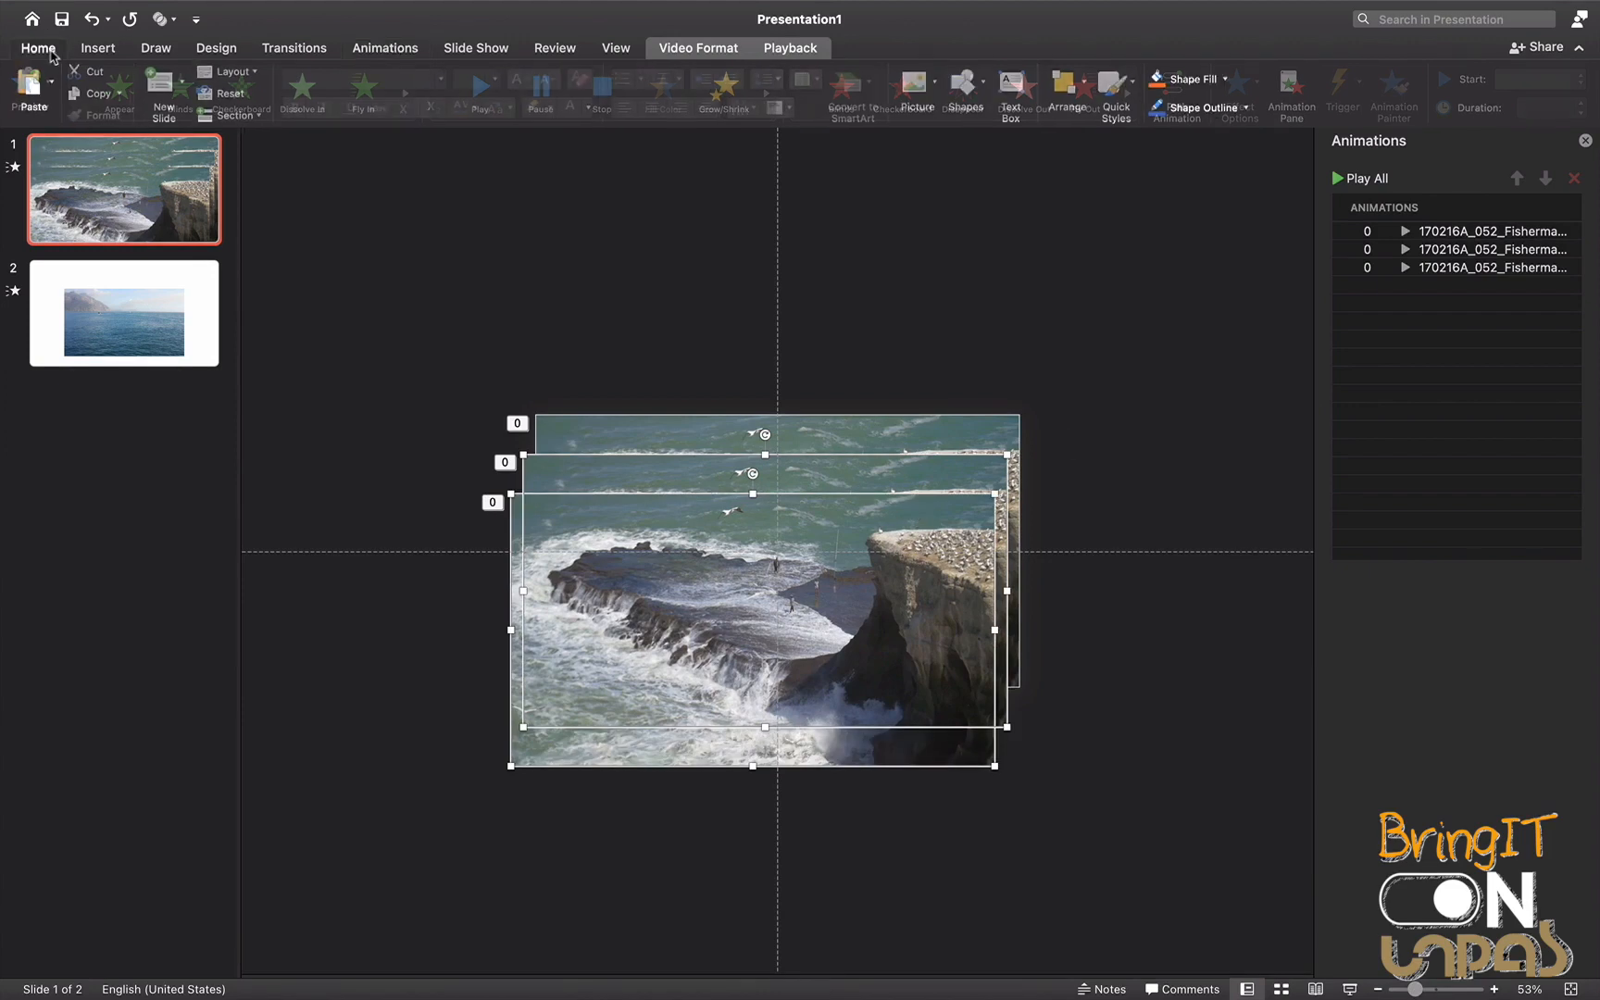
left_click(1081, 88)
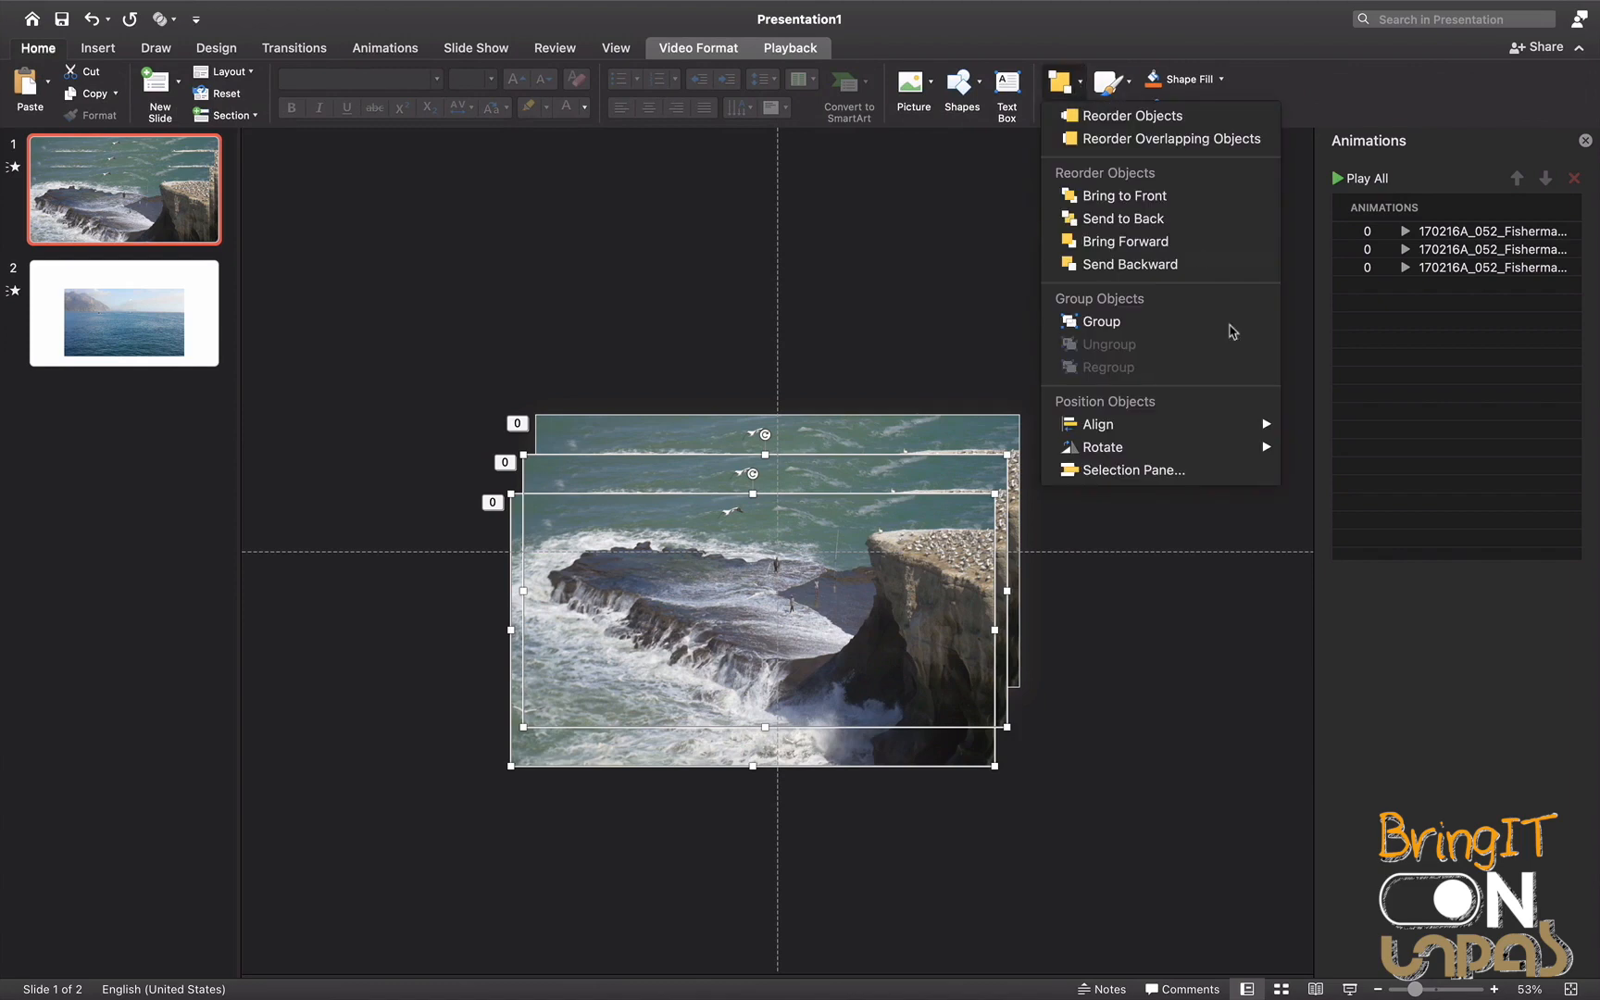
mouse_move(1232, 425)
left_click(1359, 450)
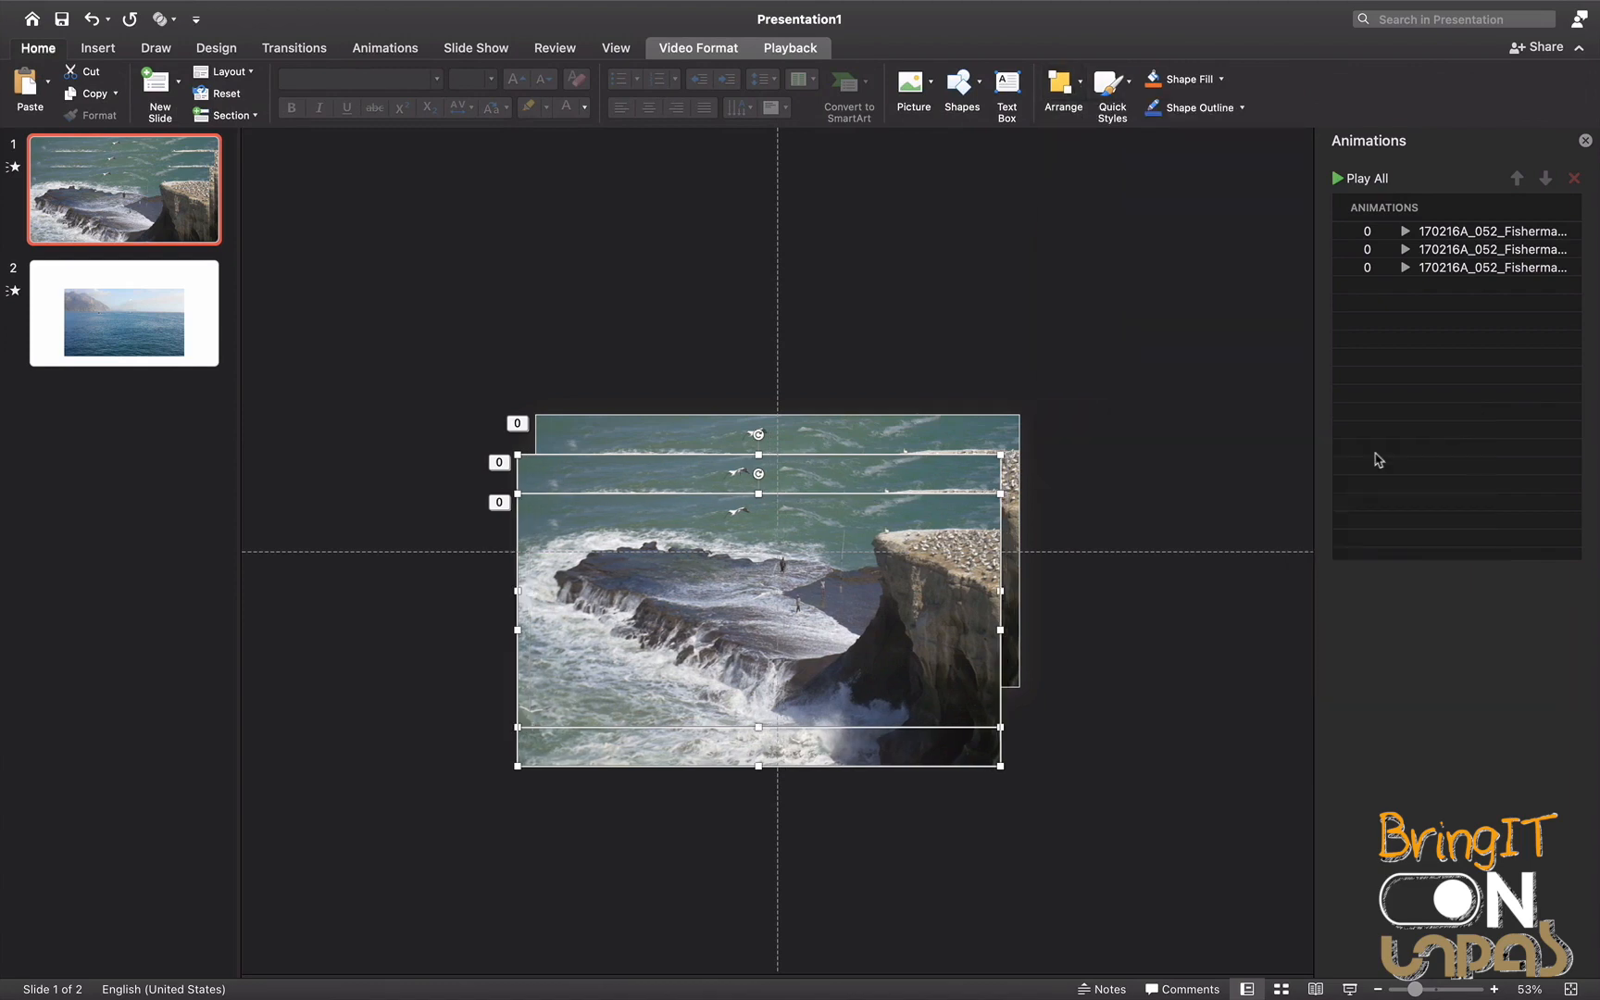
Apply Align Middle to the two selected video copies and move them exactly over the original video on slide 1
left_click(1068, 87)
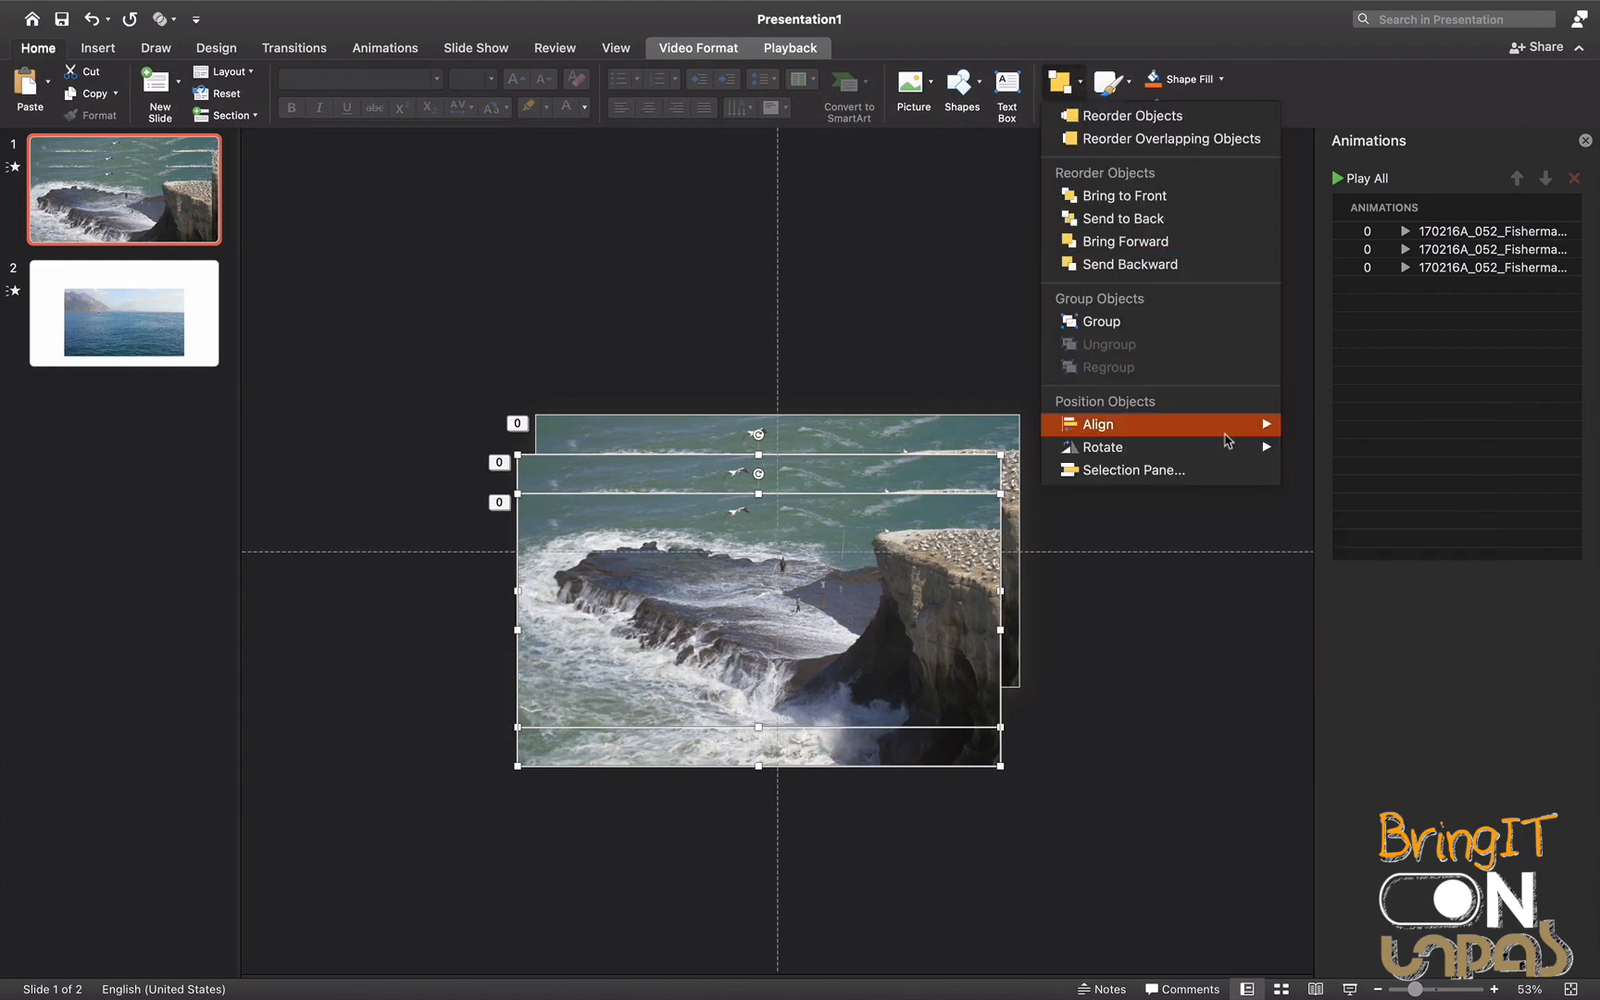
mouse_move(1241, 426)
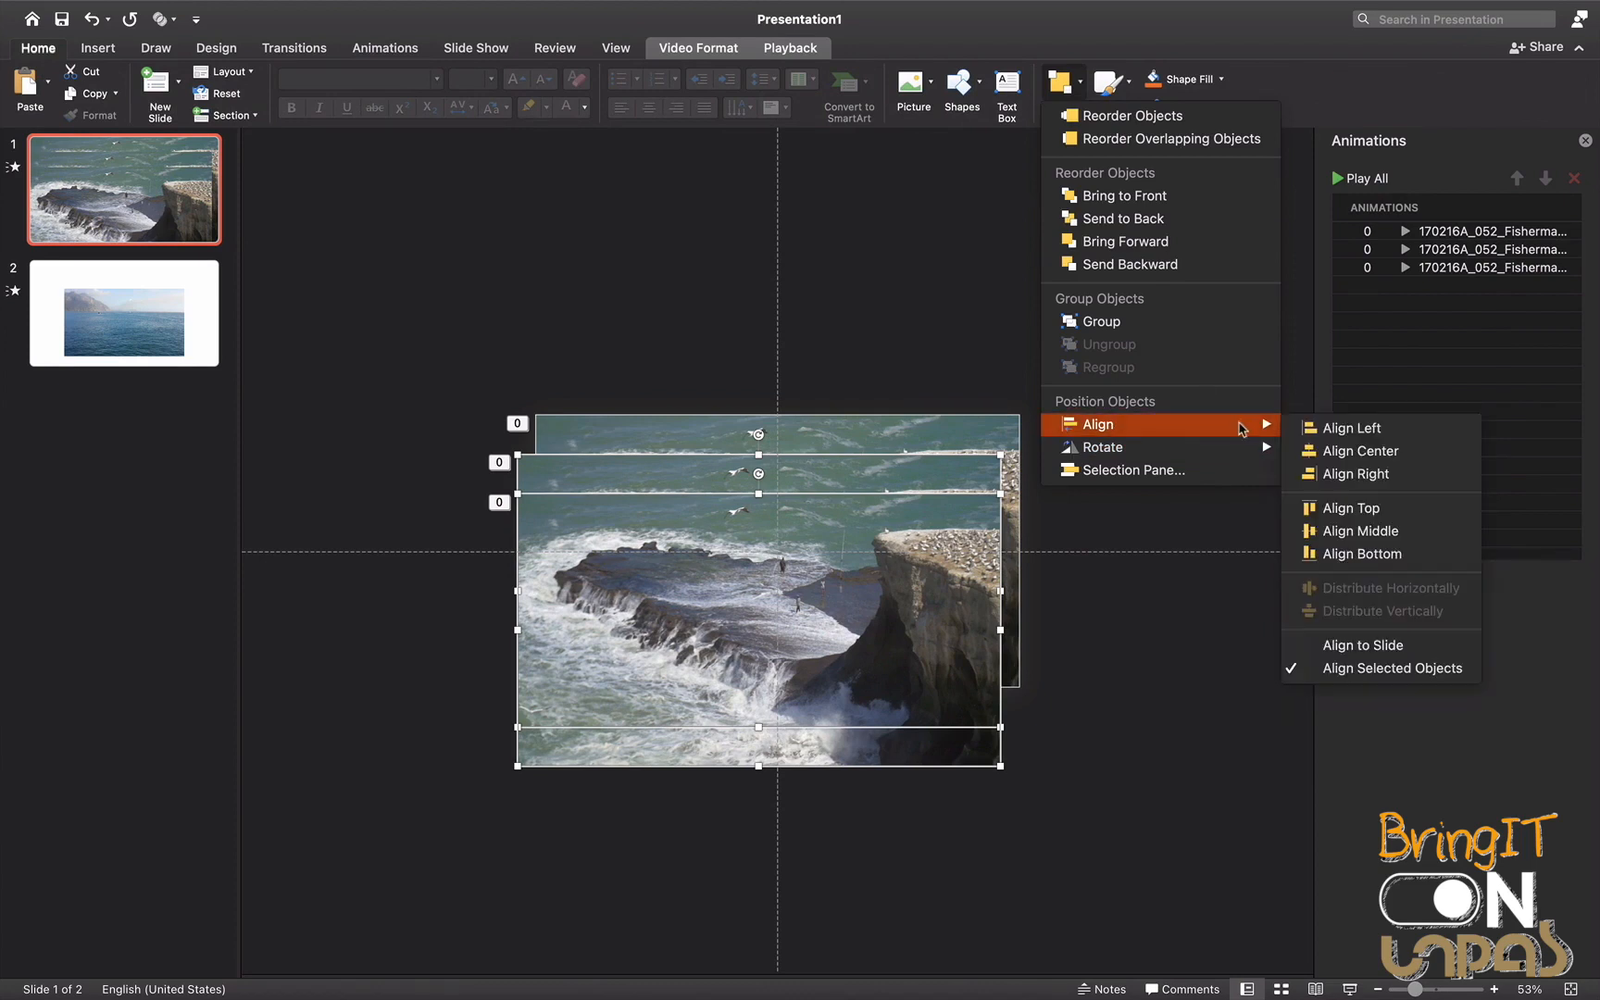
left_click(1401, 546)
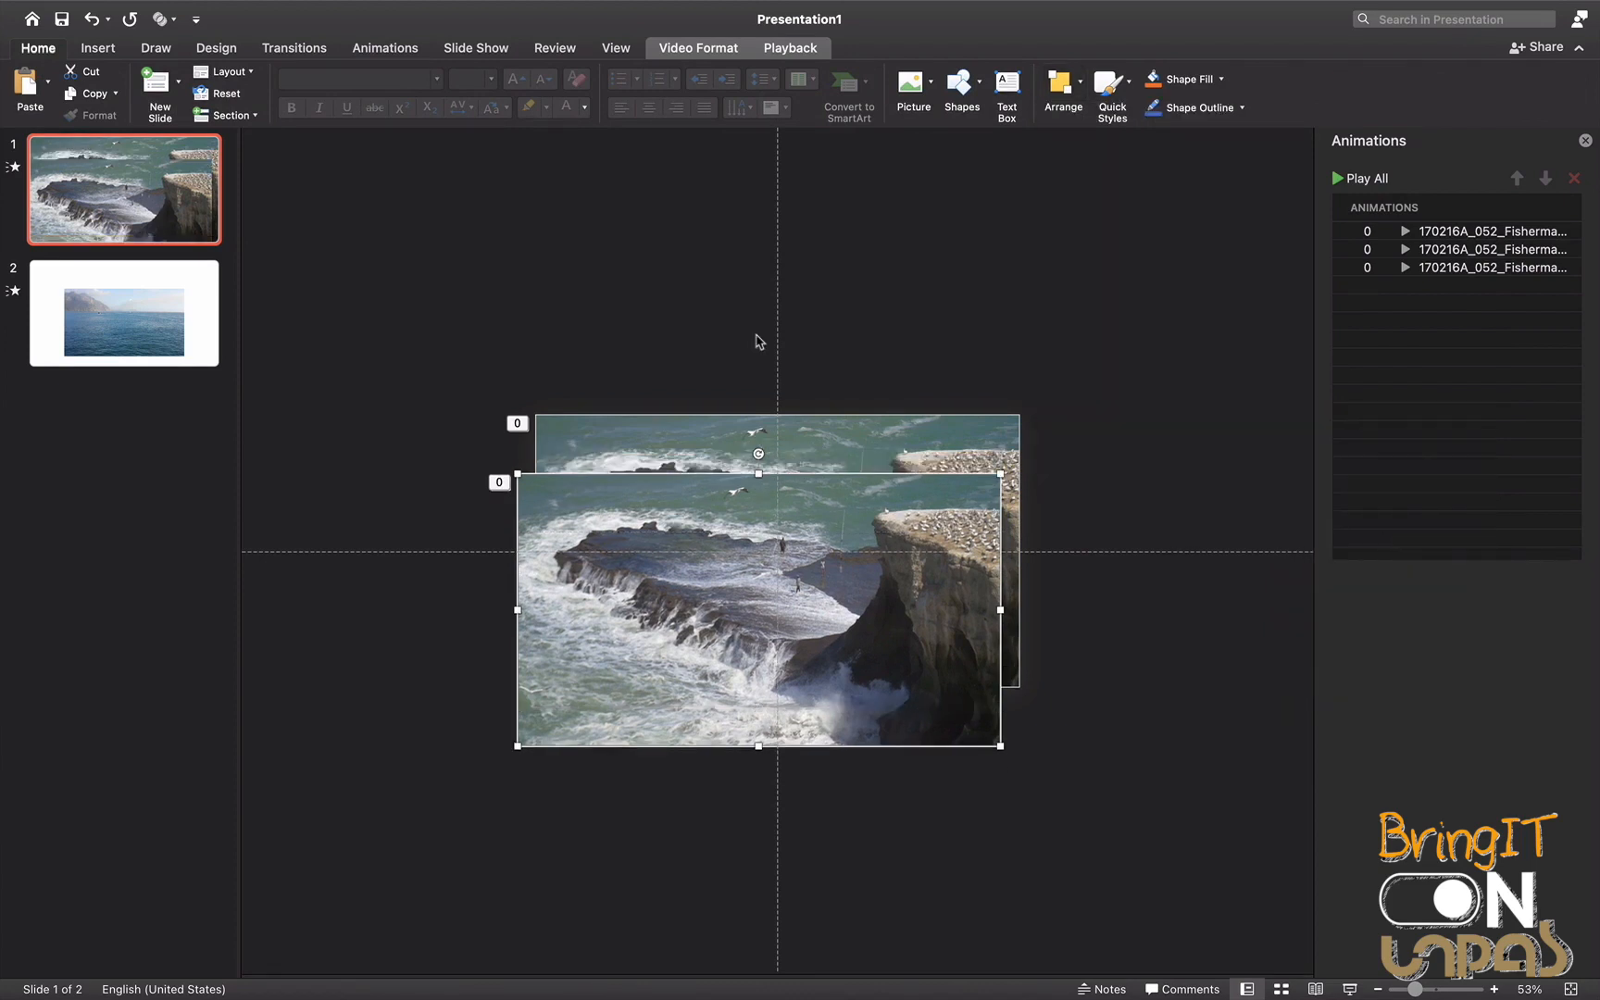
left_click_drag(868, 496, 892, 437)
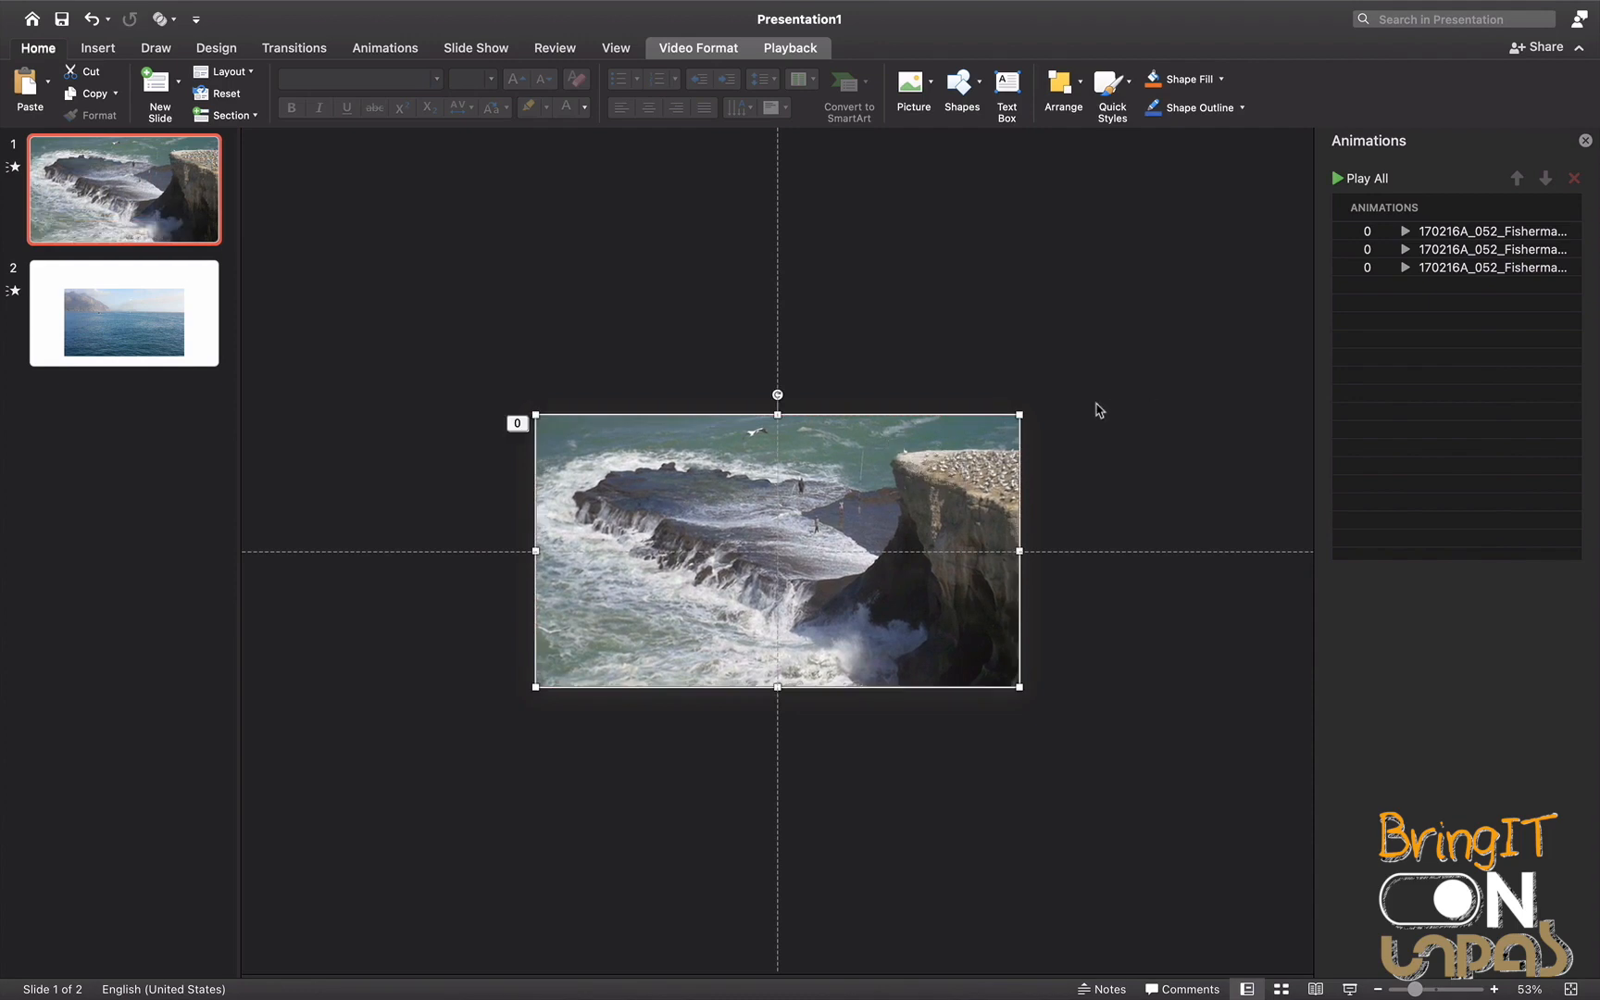
Move two video copies straight down below the slide so they are staggered, and check the timing of the copies' play animations
left_click_drag(963, 447, 962, 527)
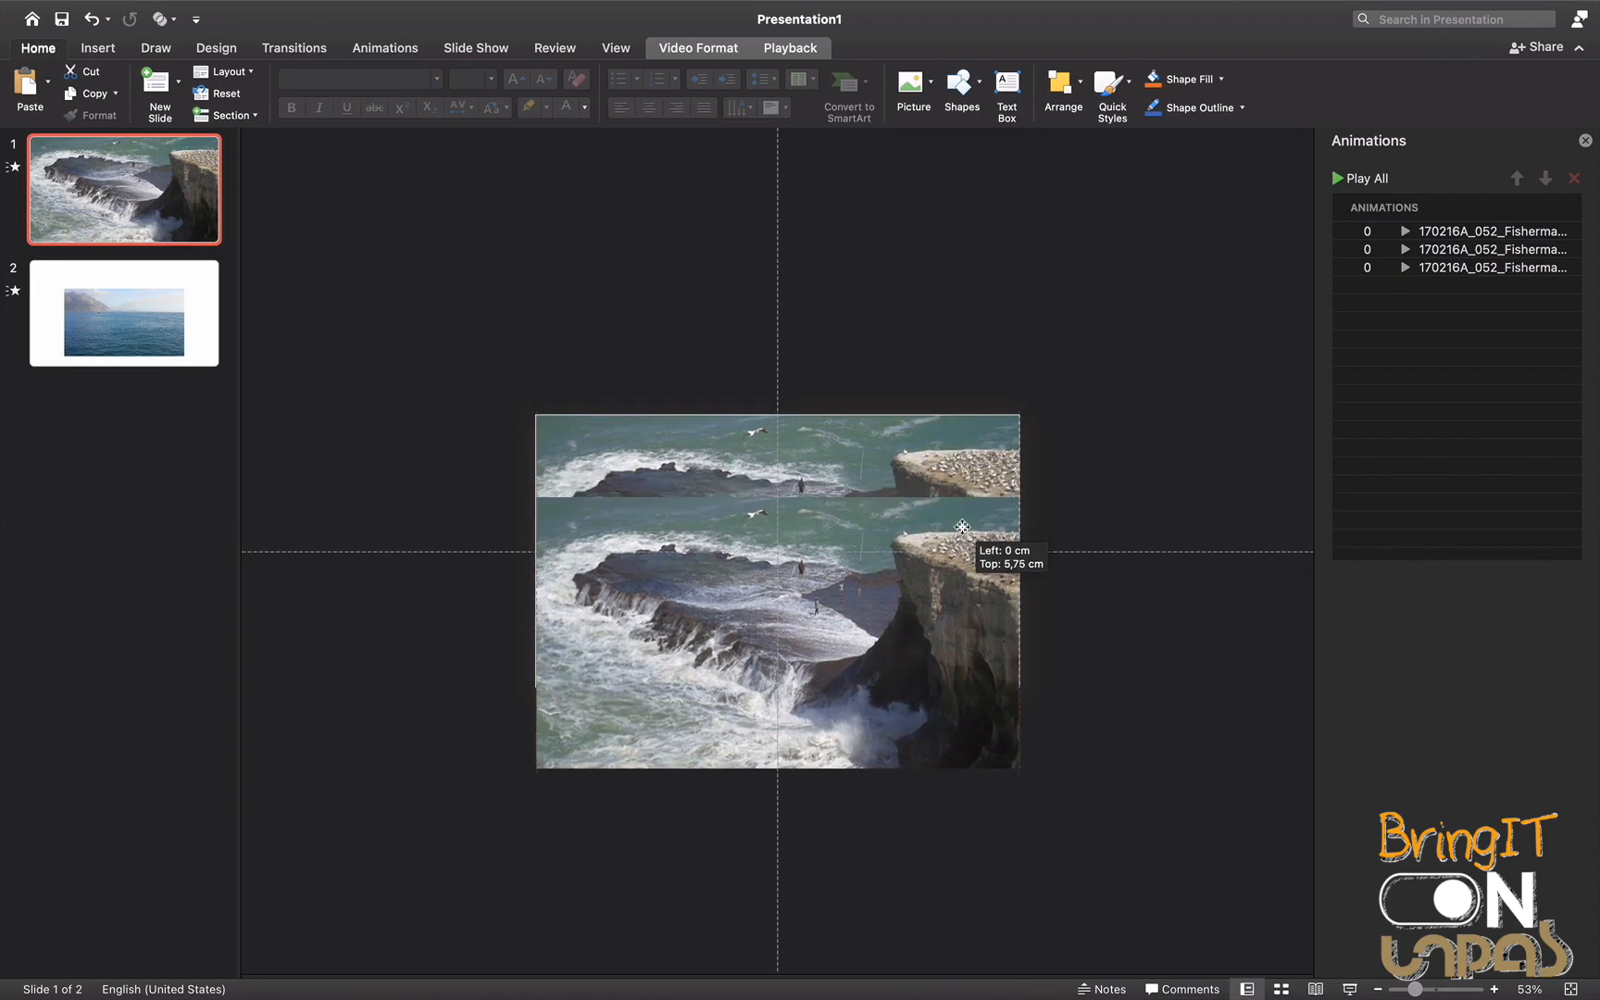
left_click_drag(963, 527, 926, 834)
left_click(1160, 661)
left_click(941, 739)
left_click(1167, 732)
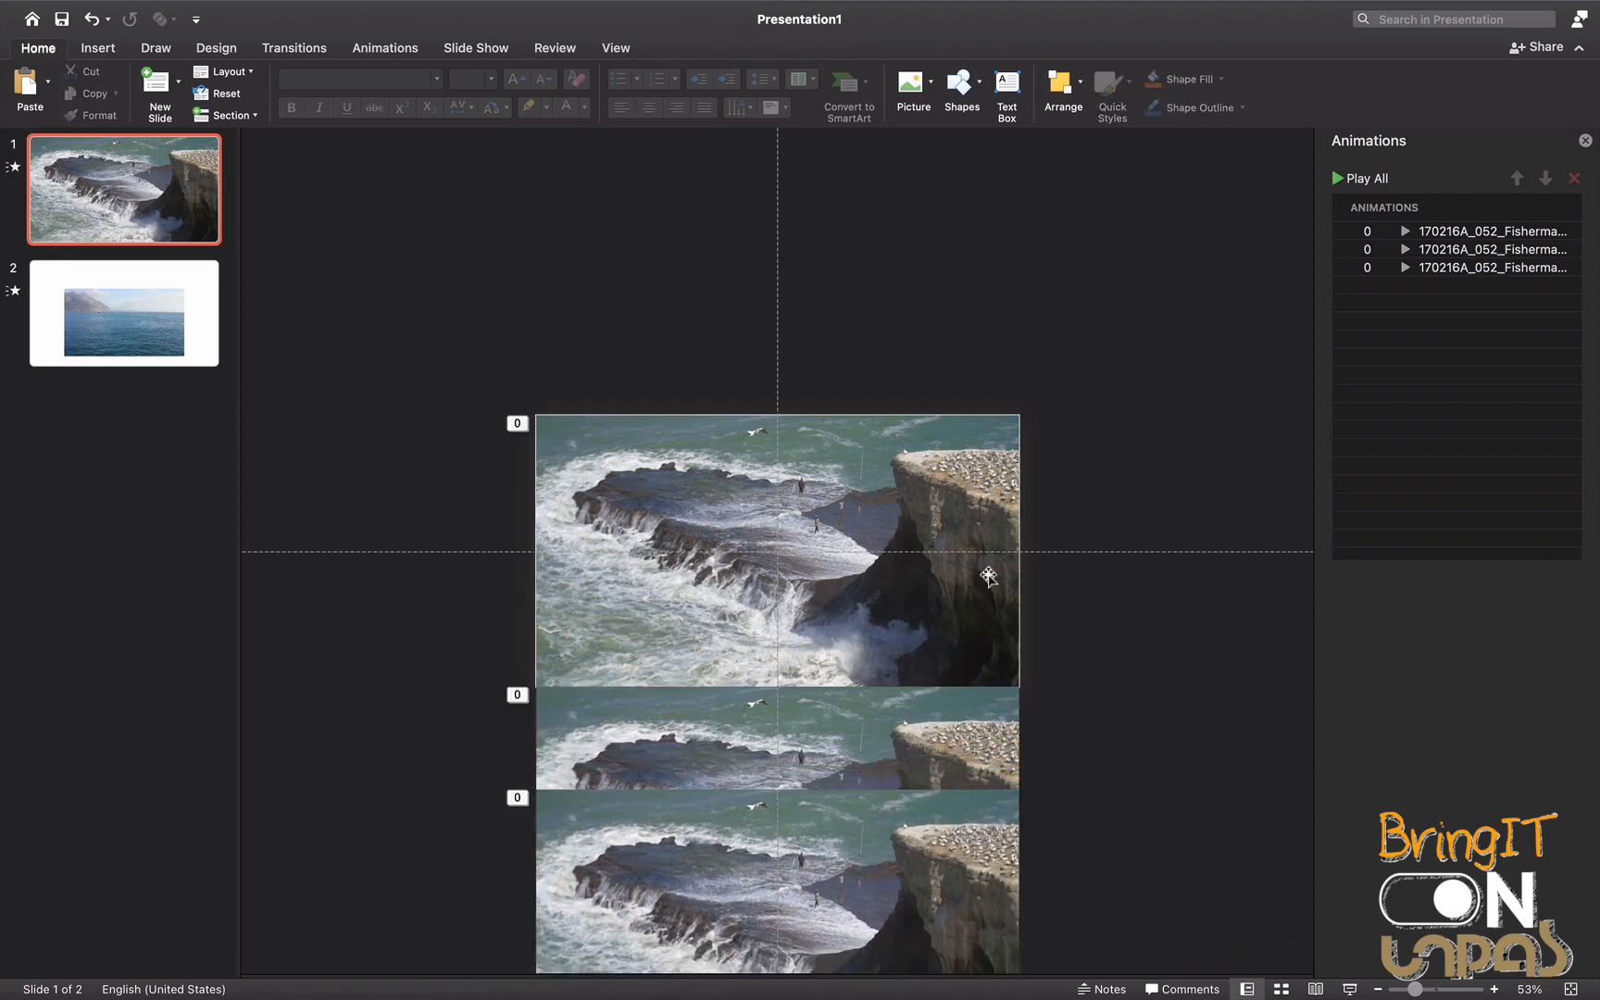
left_click(1467, 251)
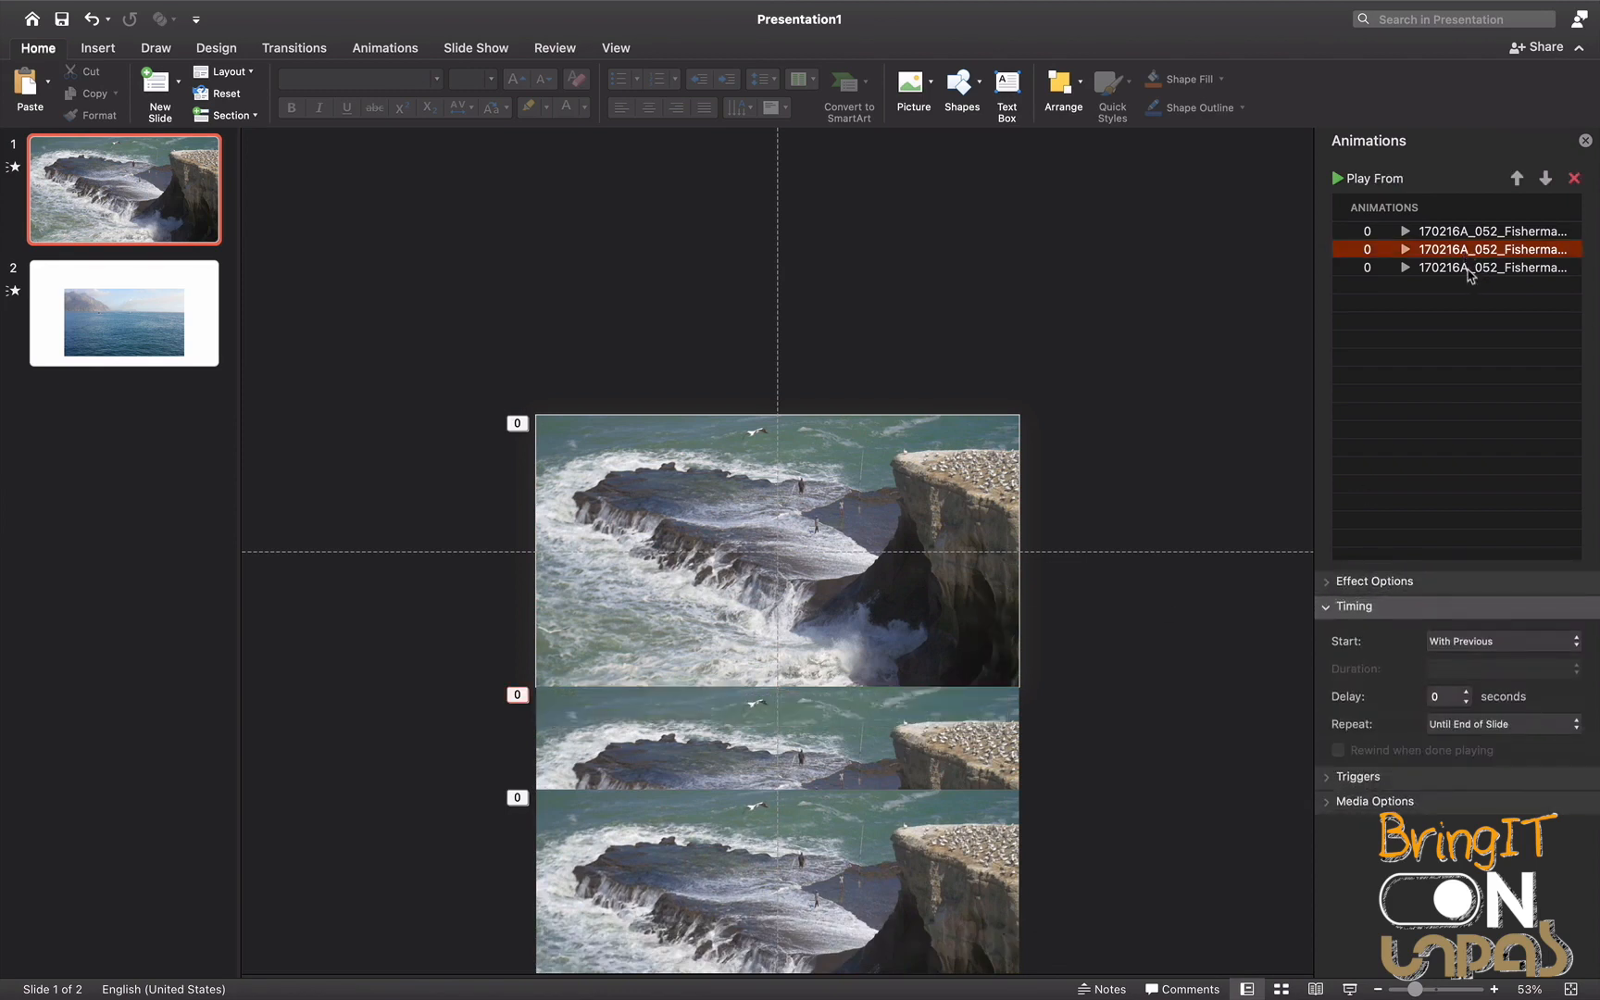
left_click(1468, 268)
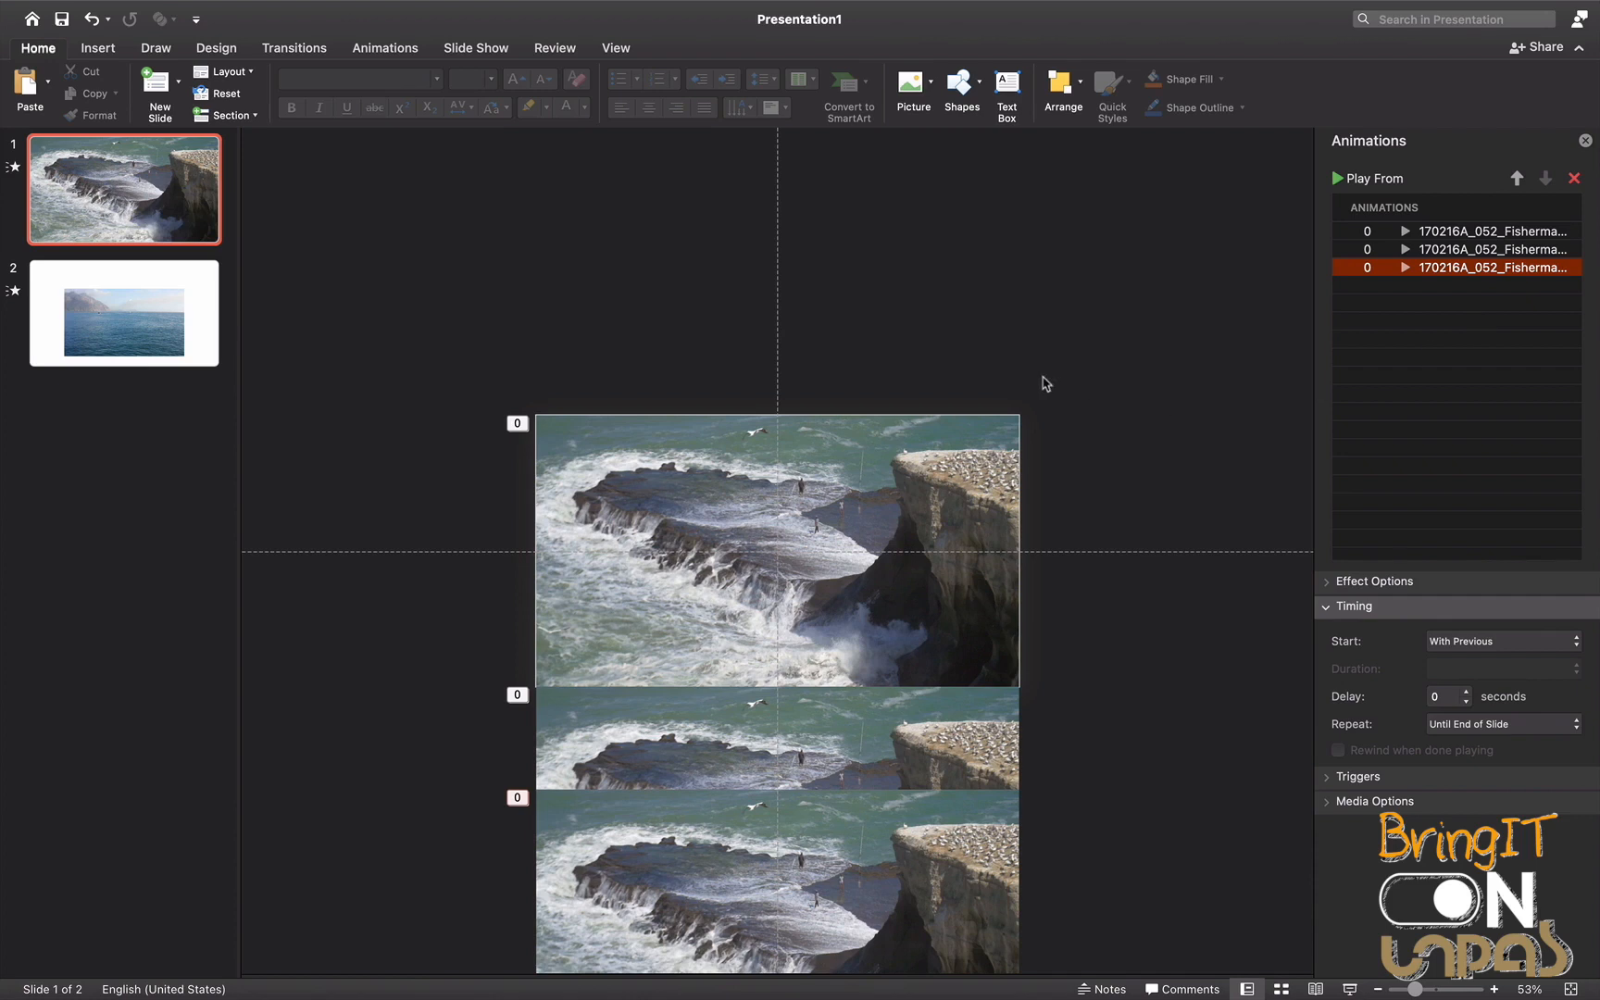
Recolor the video copy directly beneath the slide with the dark orange color variation
left_click(993, 732)
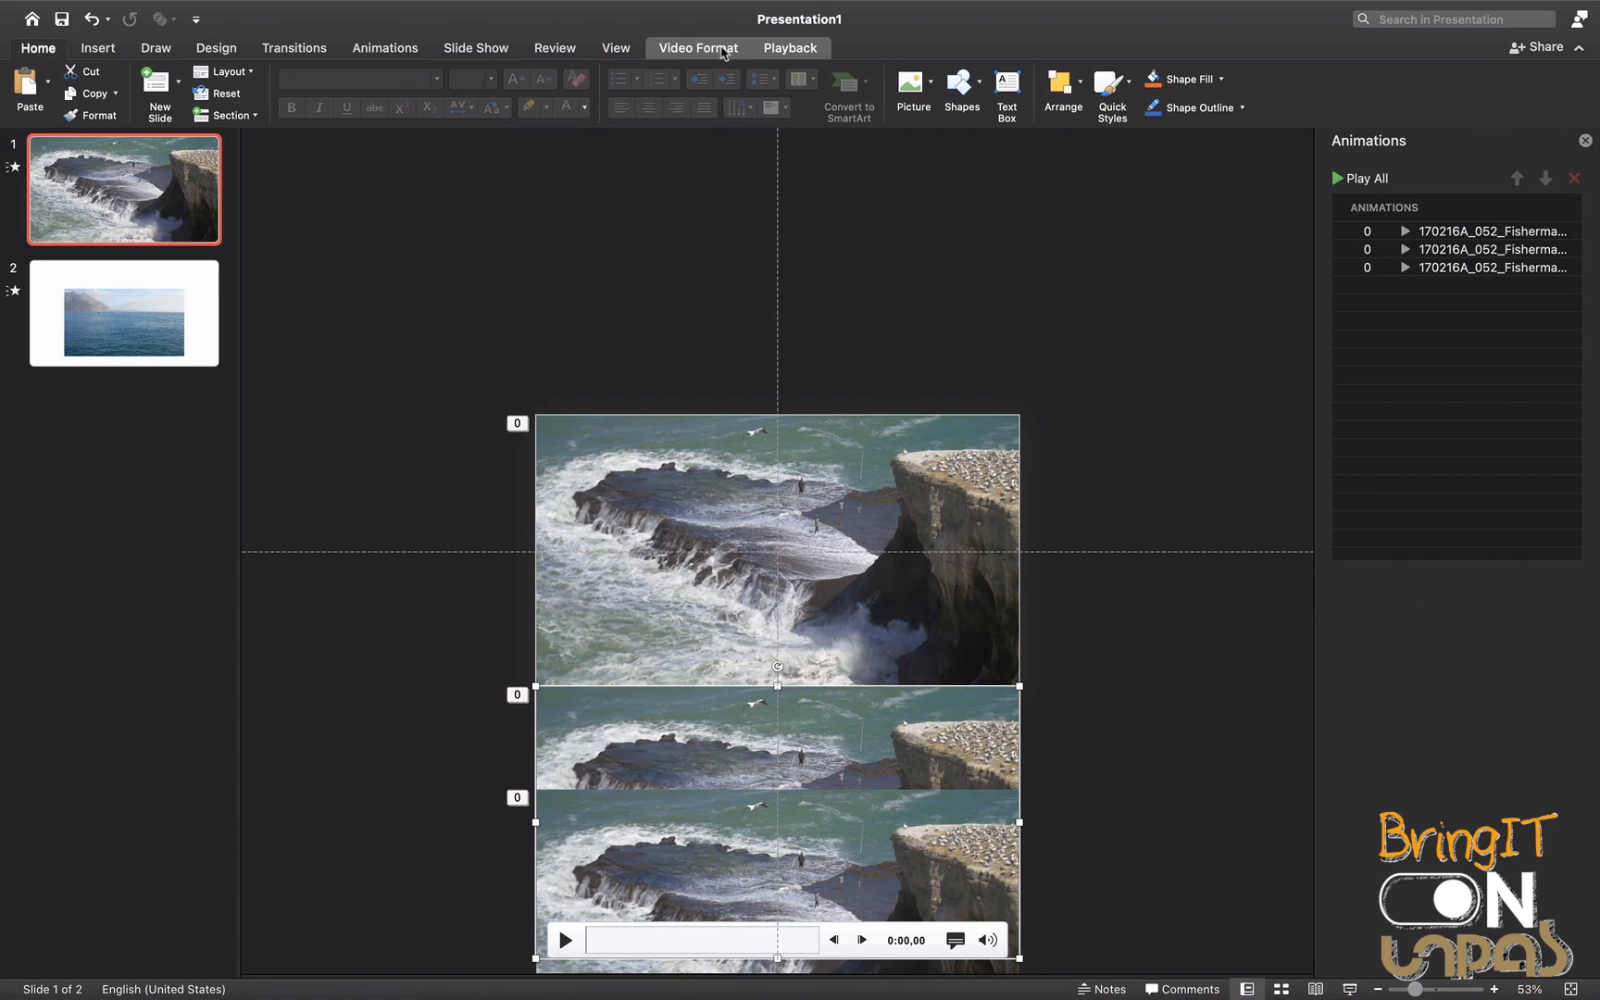
left_click(724, 51)
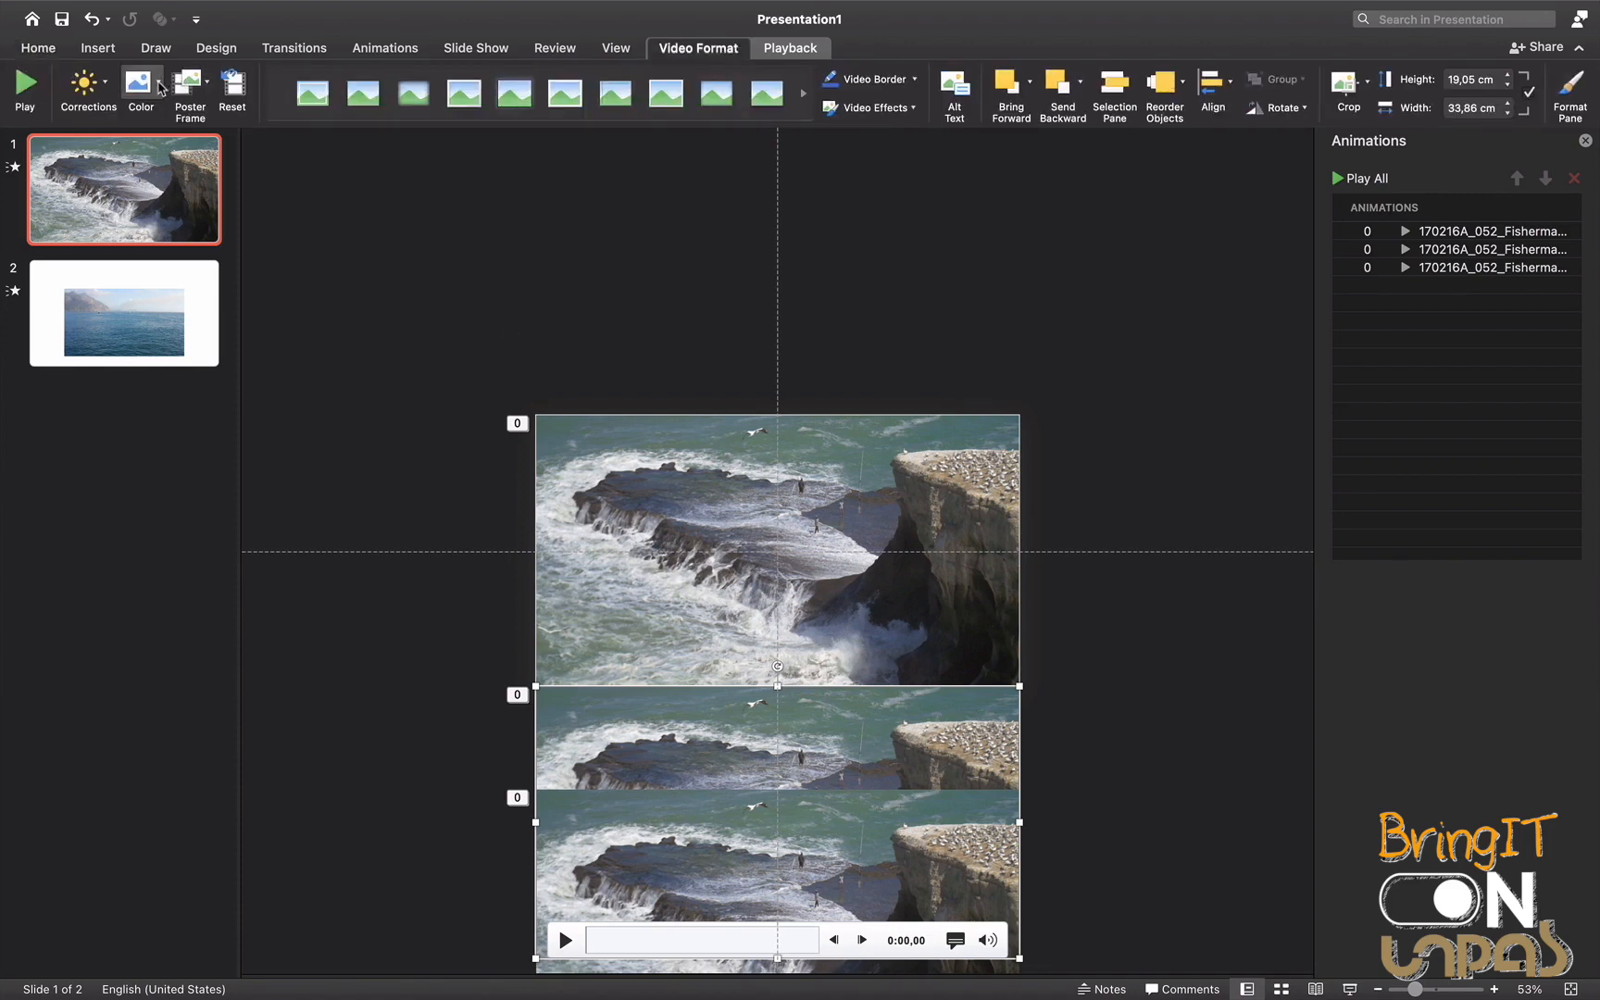
left_click(161, 87)
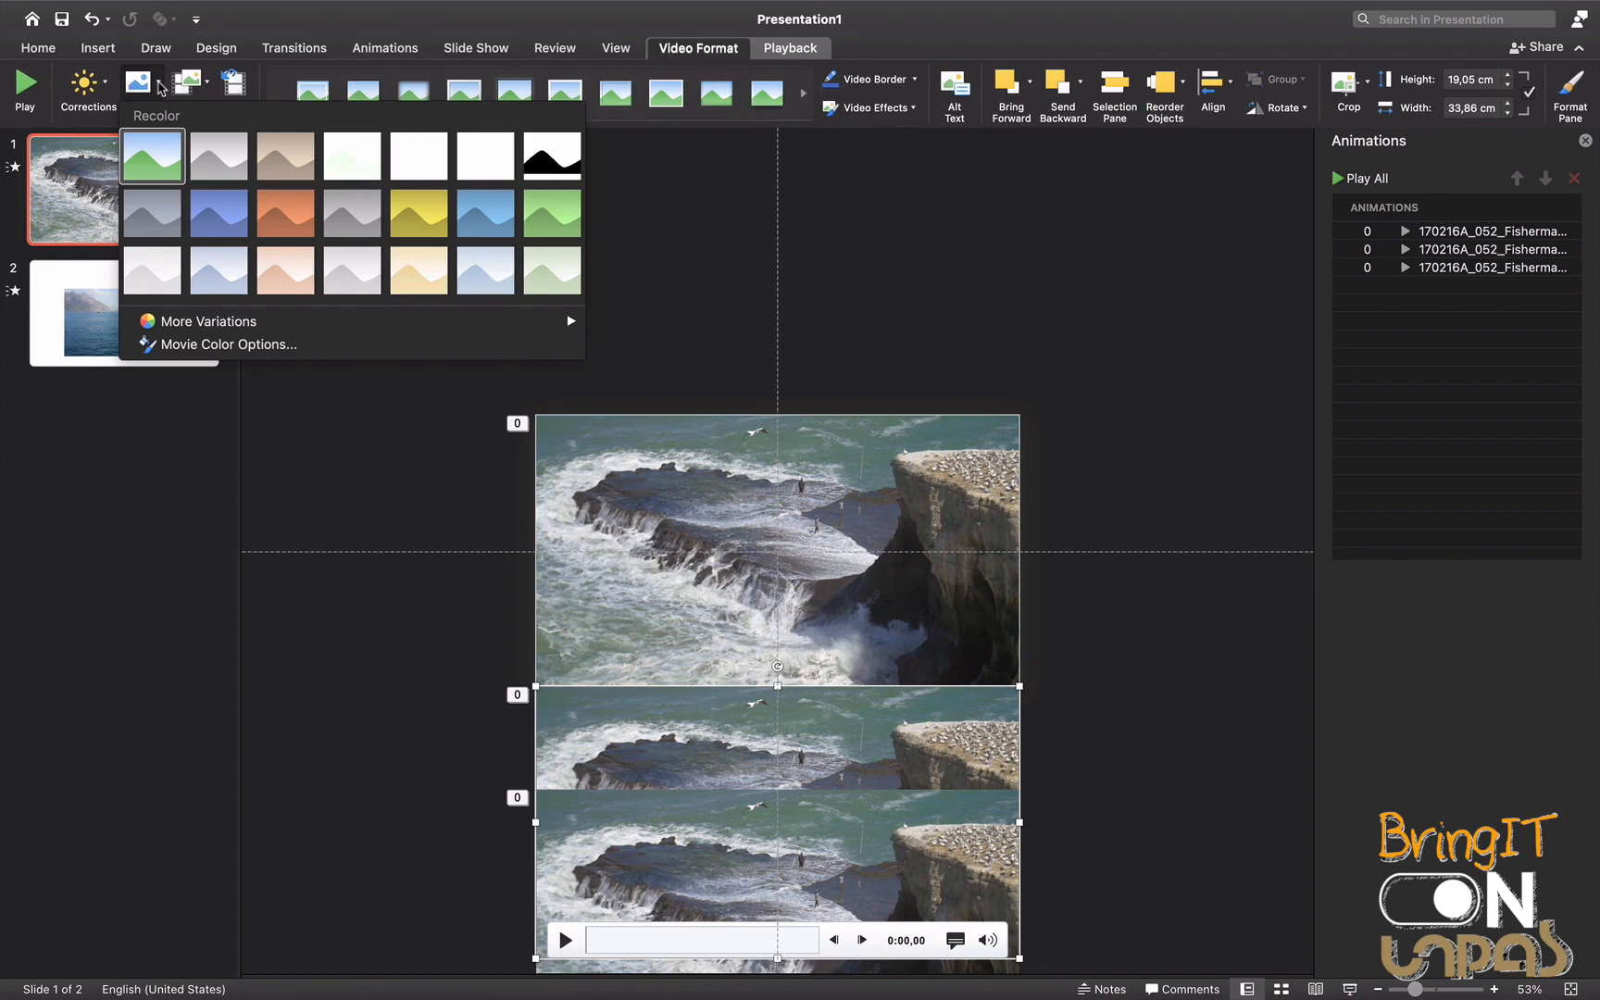
left_click(292, 226)
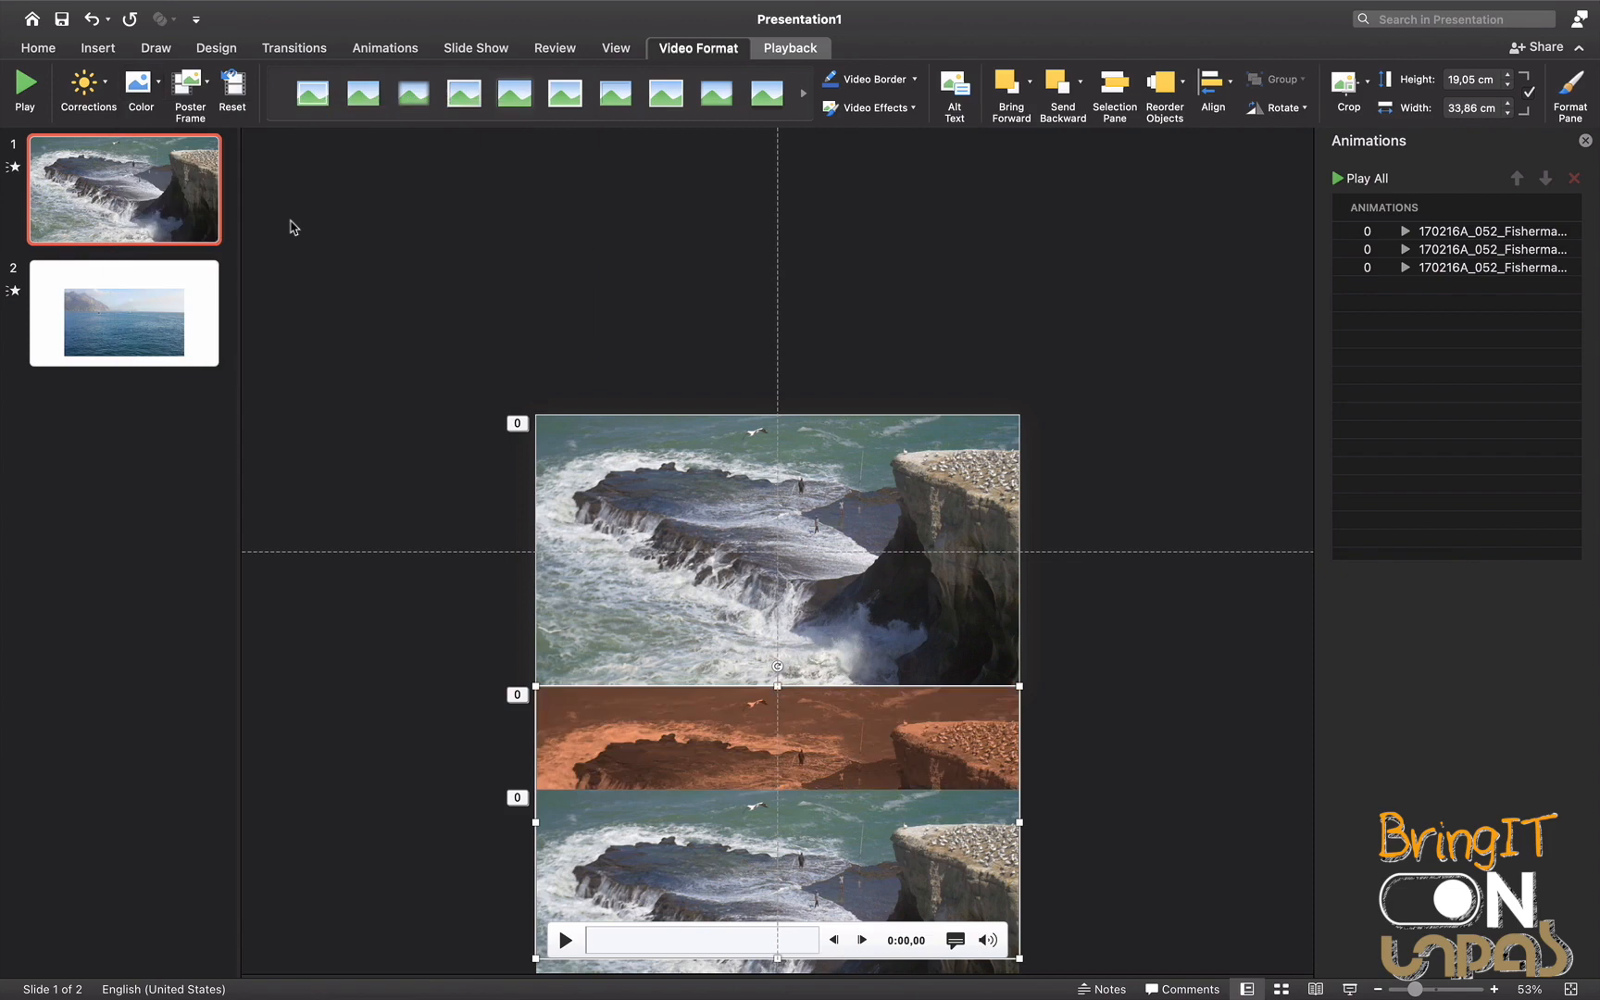
Try the dark gold recolor on the same video copy and return it to the dark orange variation
left_click(139, 85)
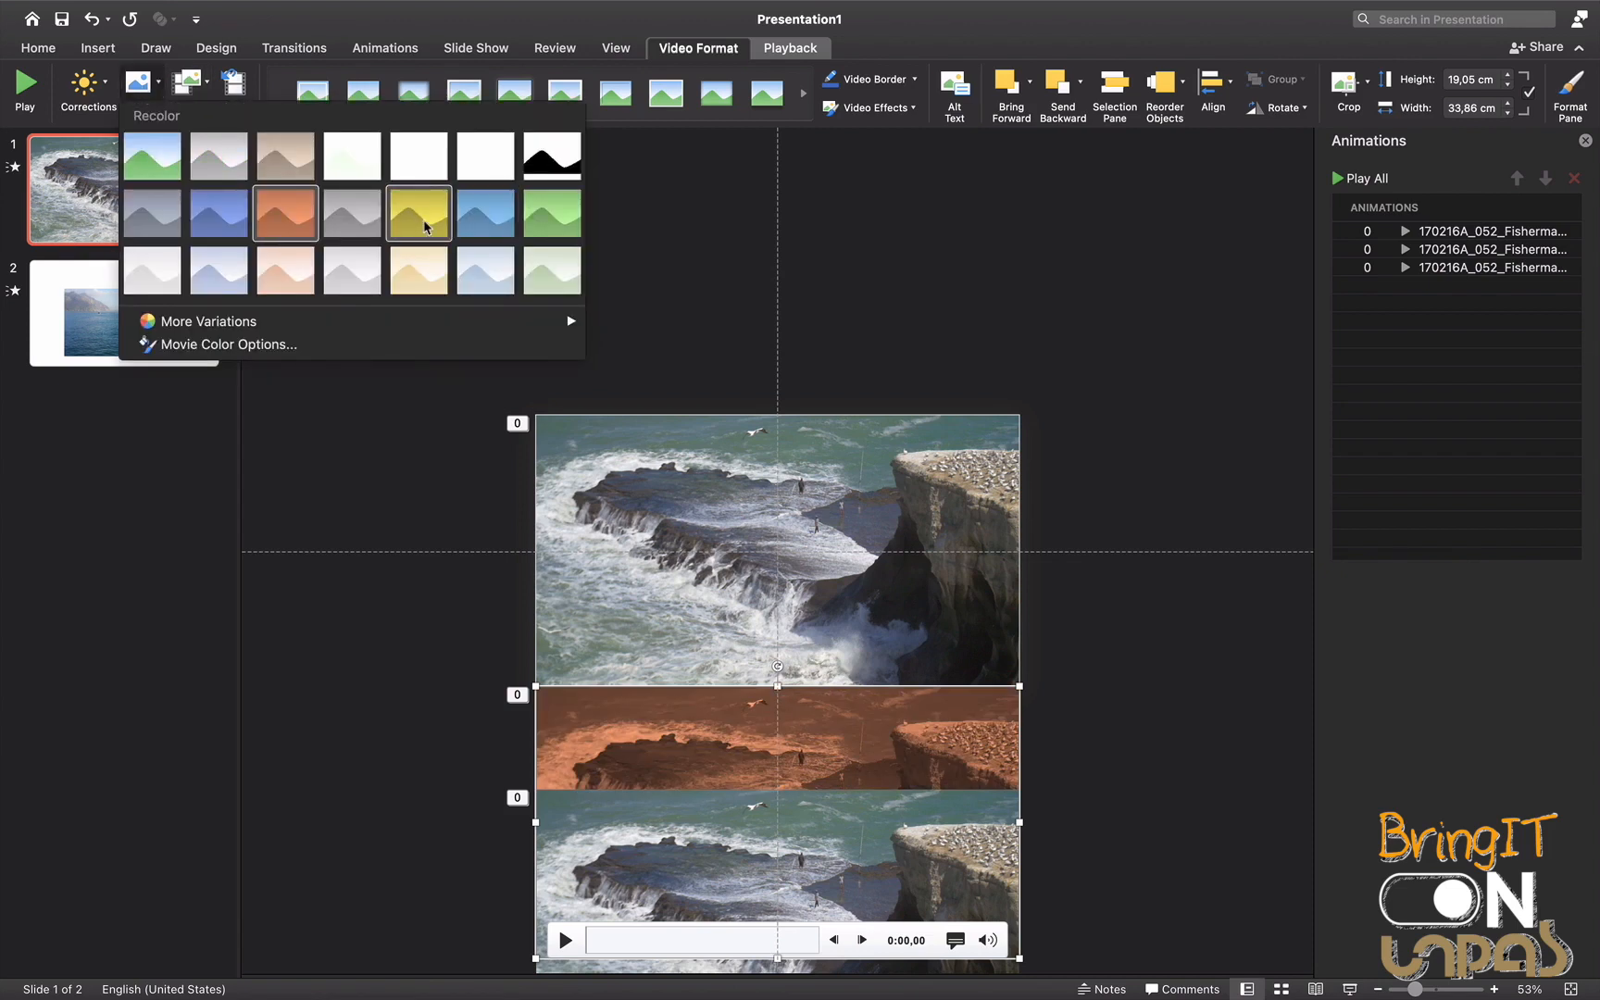
left_click(426, 227)
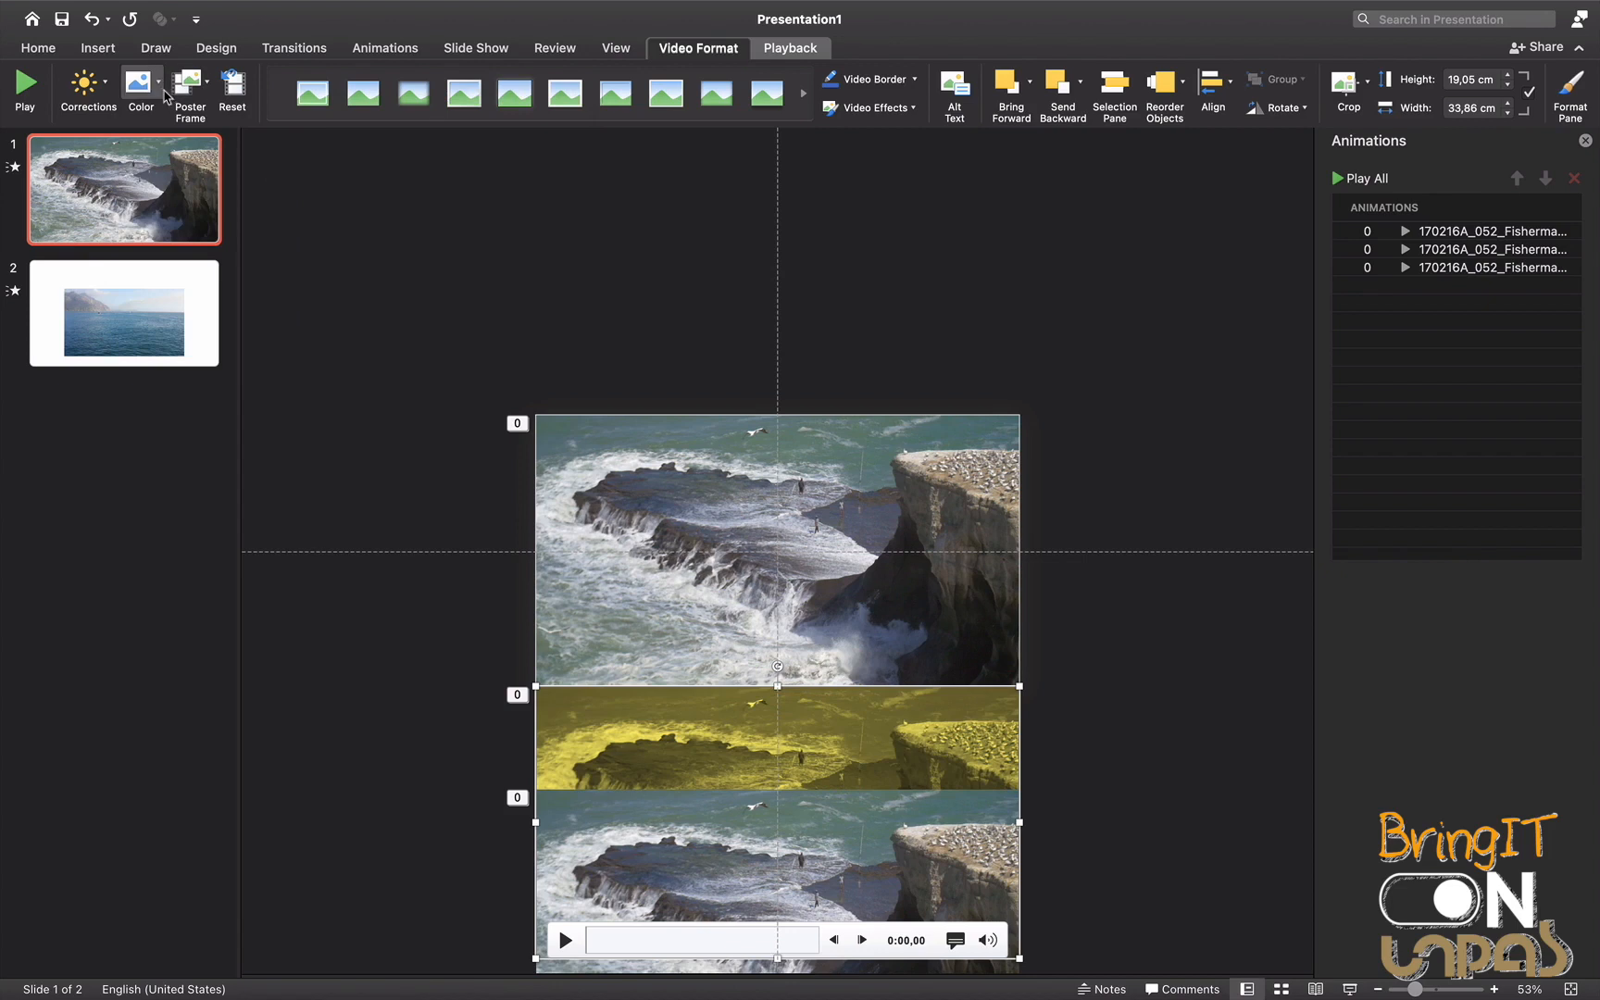
left_click(158, 88)
left_click(298, 225)
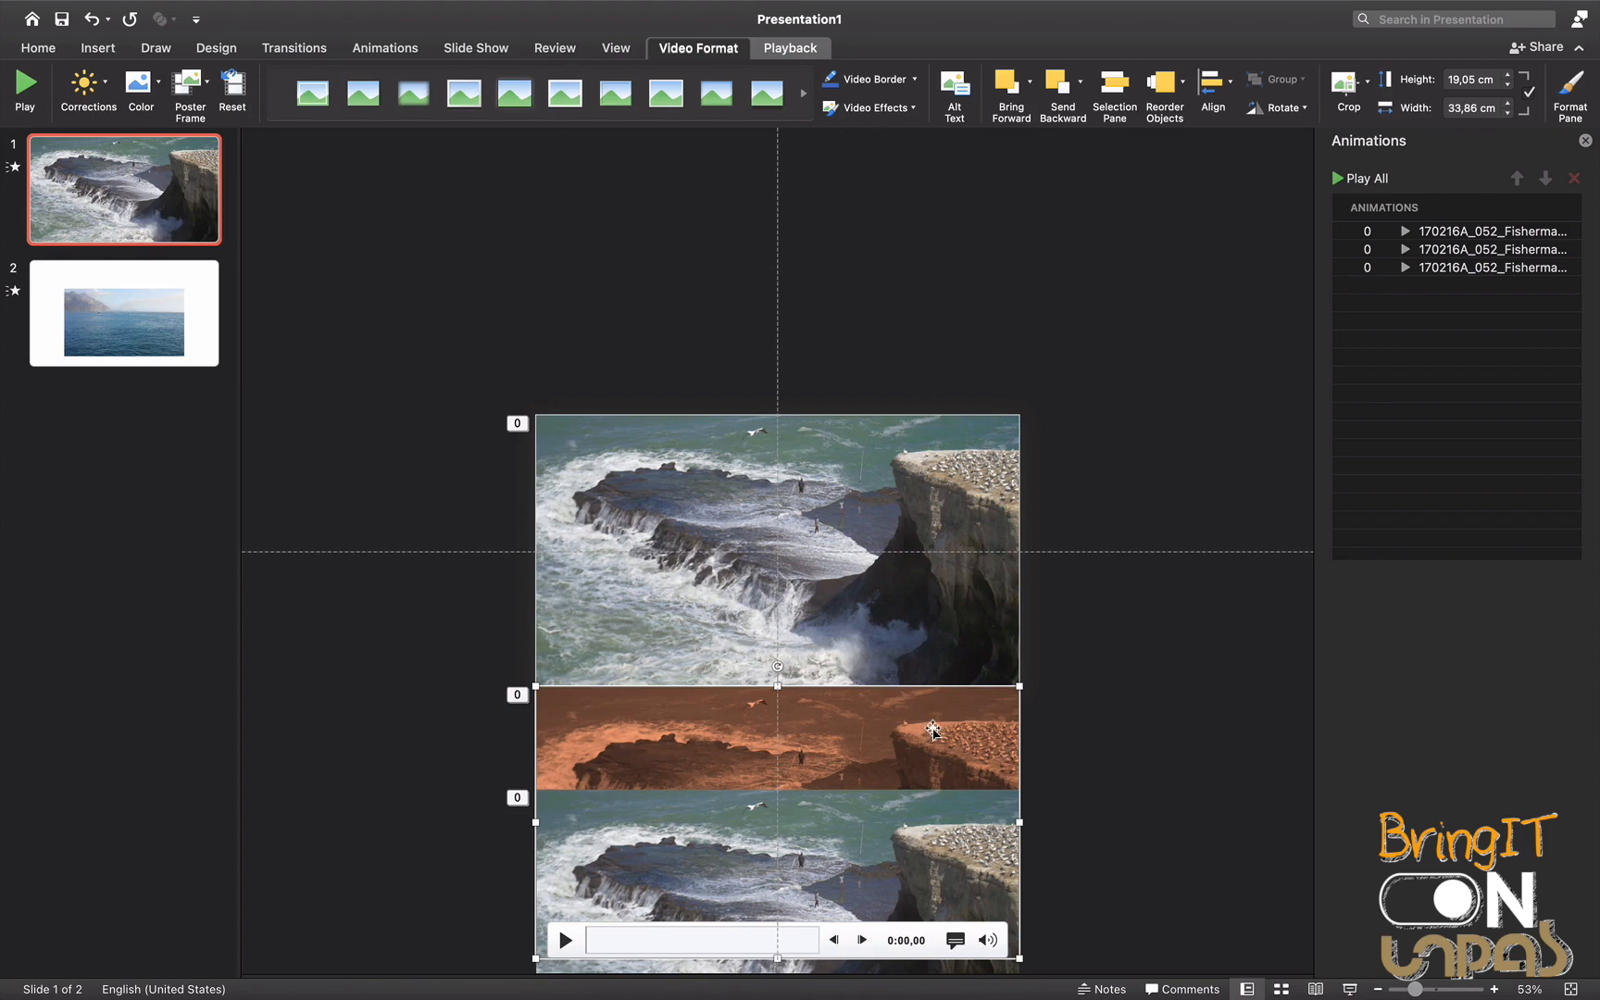
Place the orange video copy exactly over the original on the slide and add the Transparency emphasis animation to it
left_click_drag(933, 729, 934, 458)
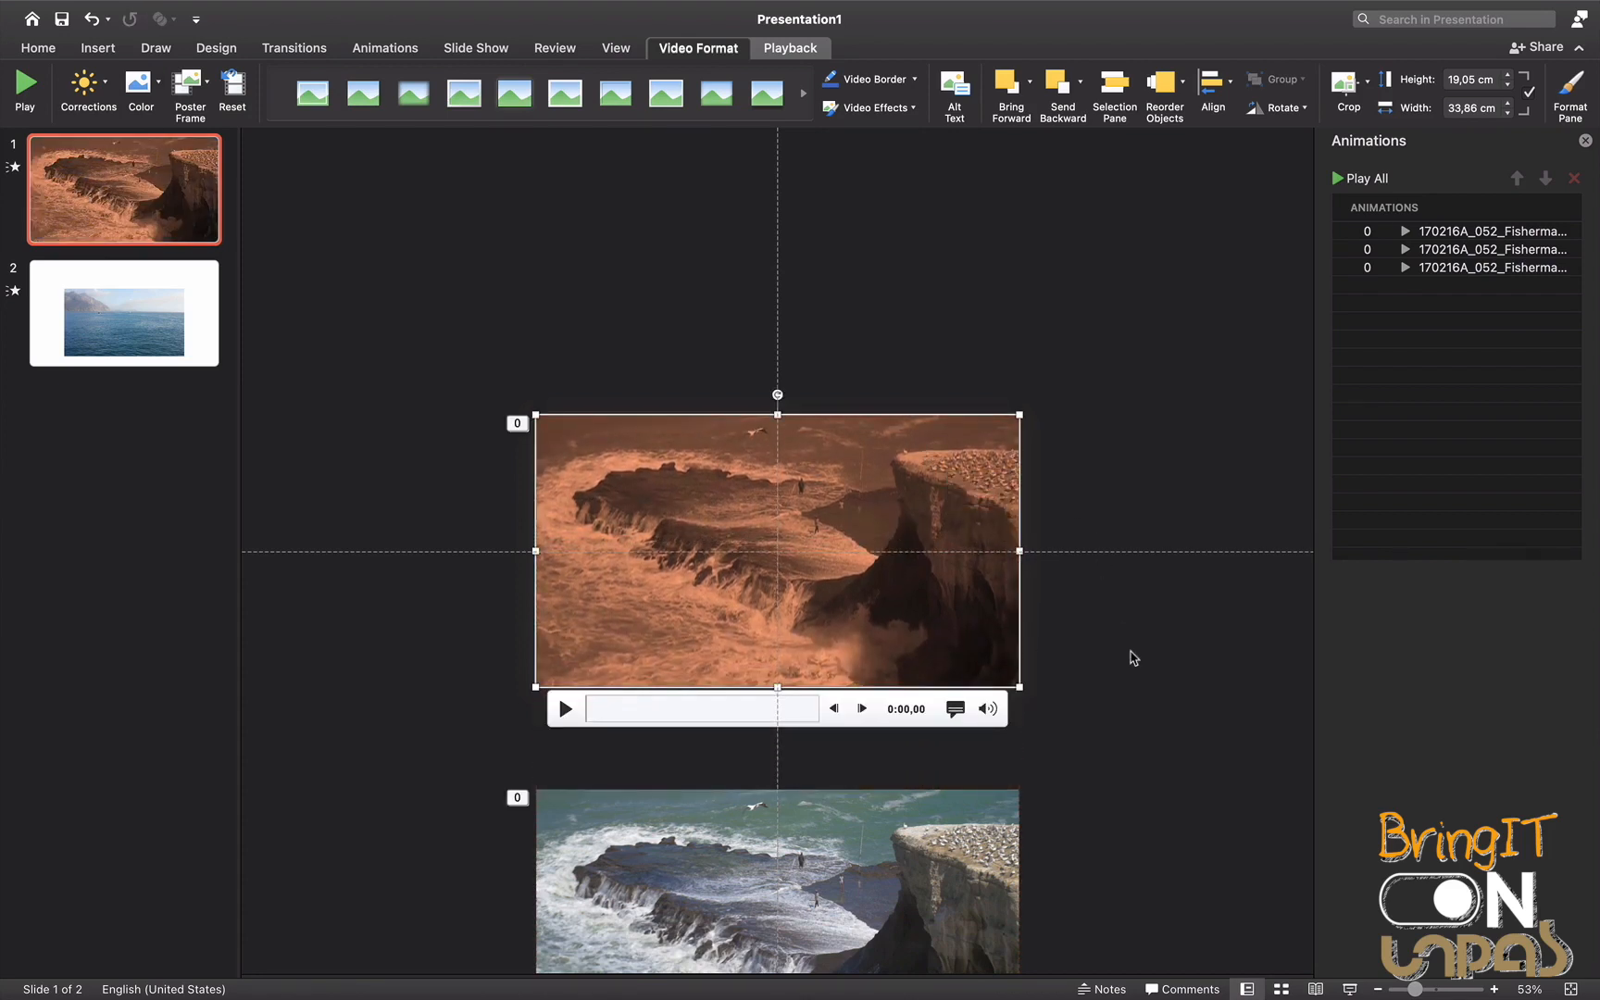
scroll(1131, 656, "down", 1)
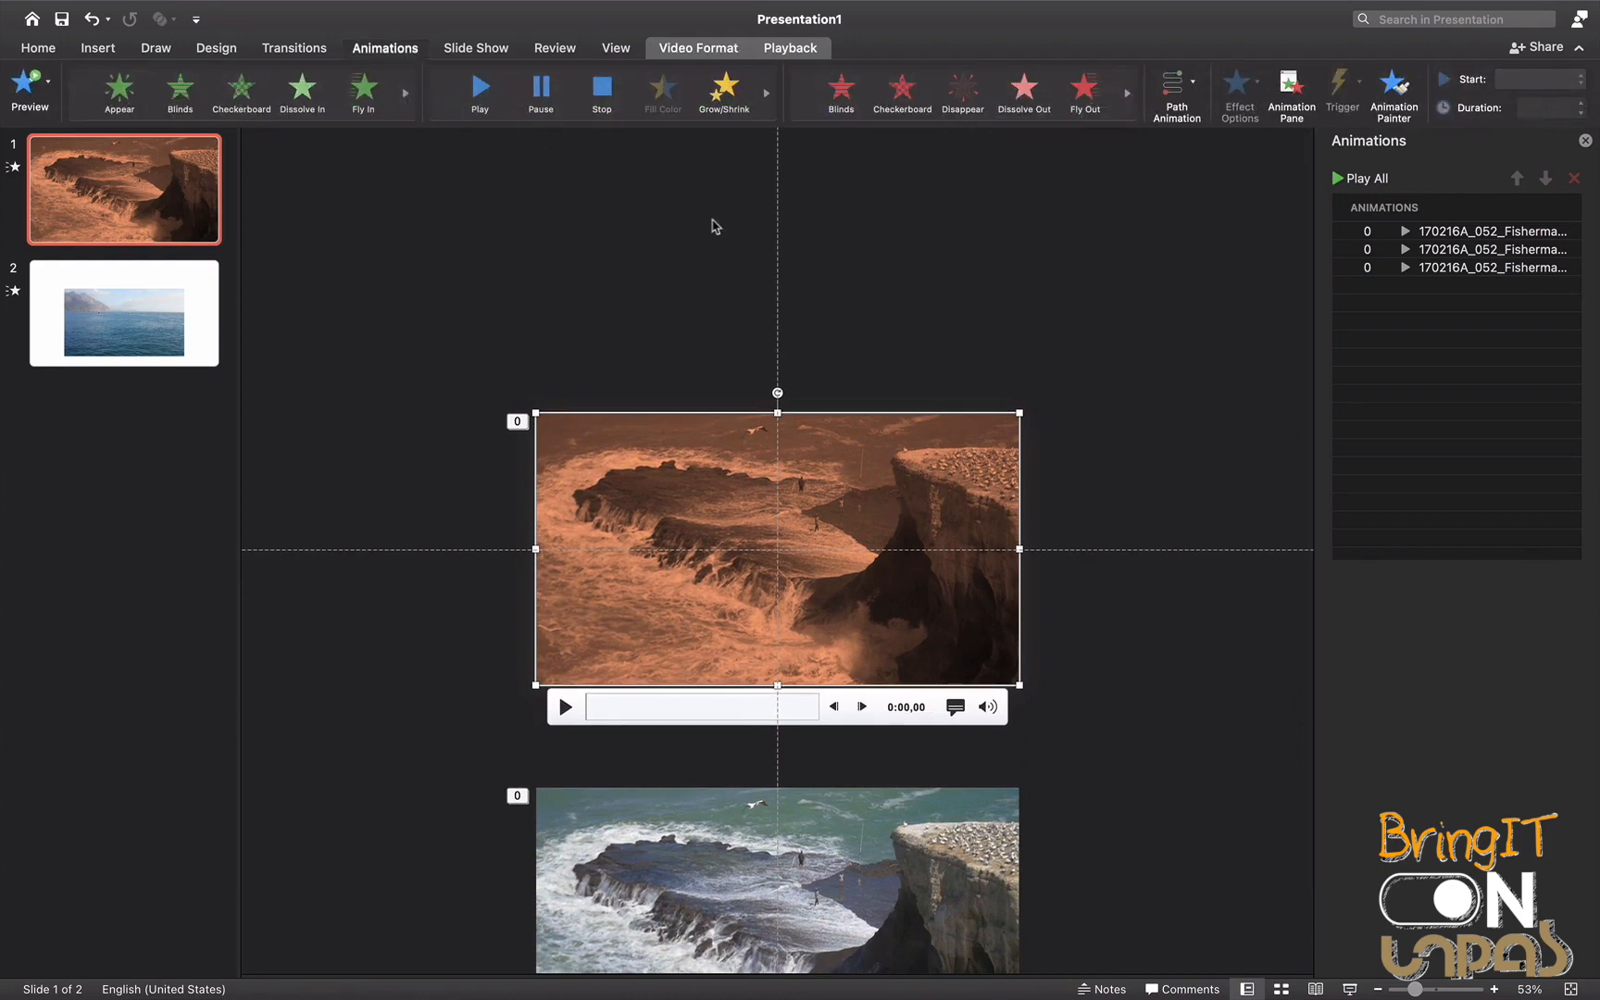
left_click(602, 127)
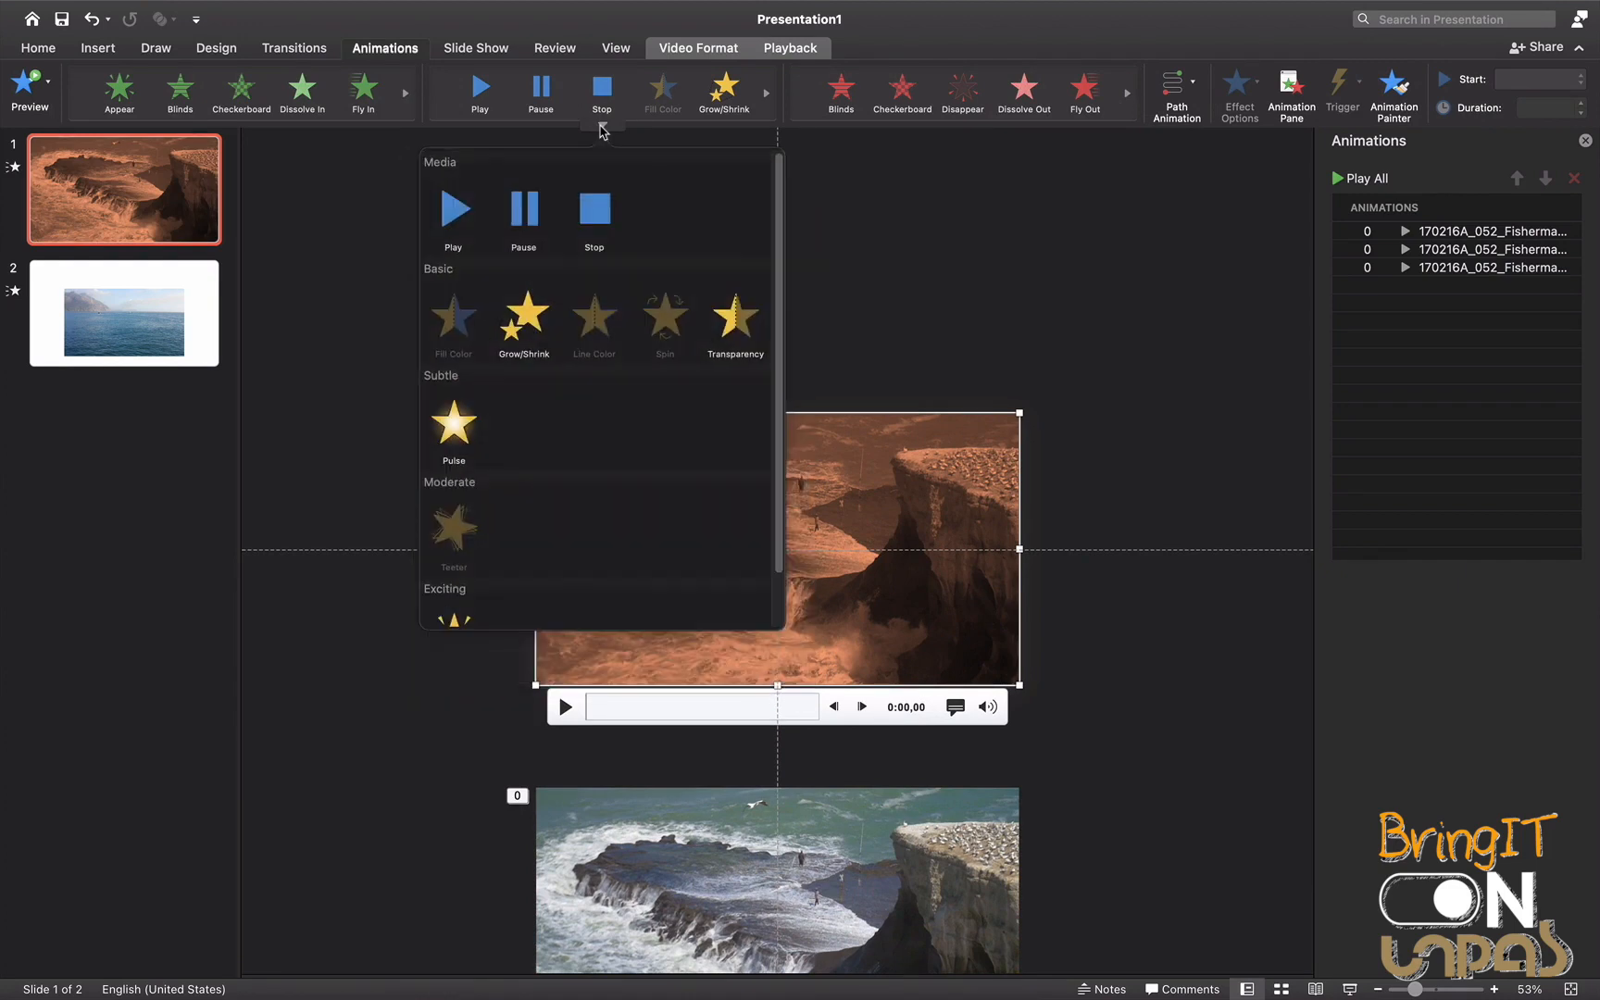
left_click(750, 324)
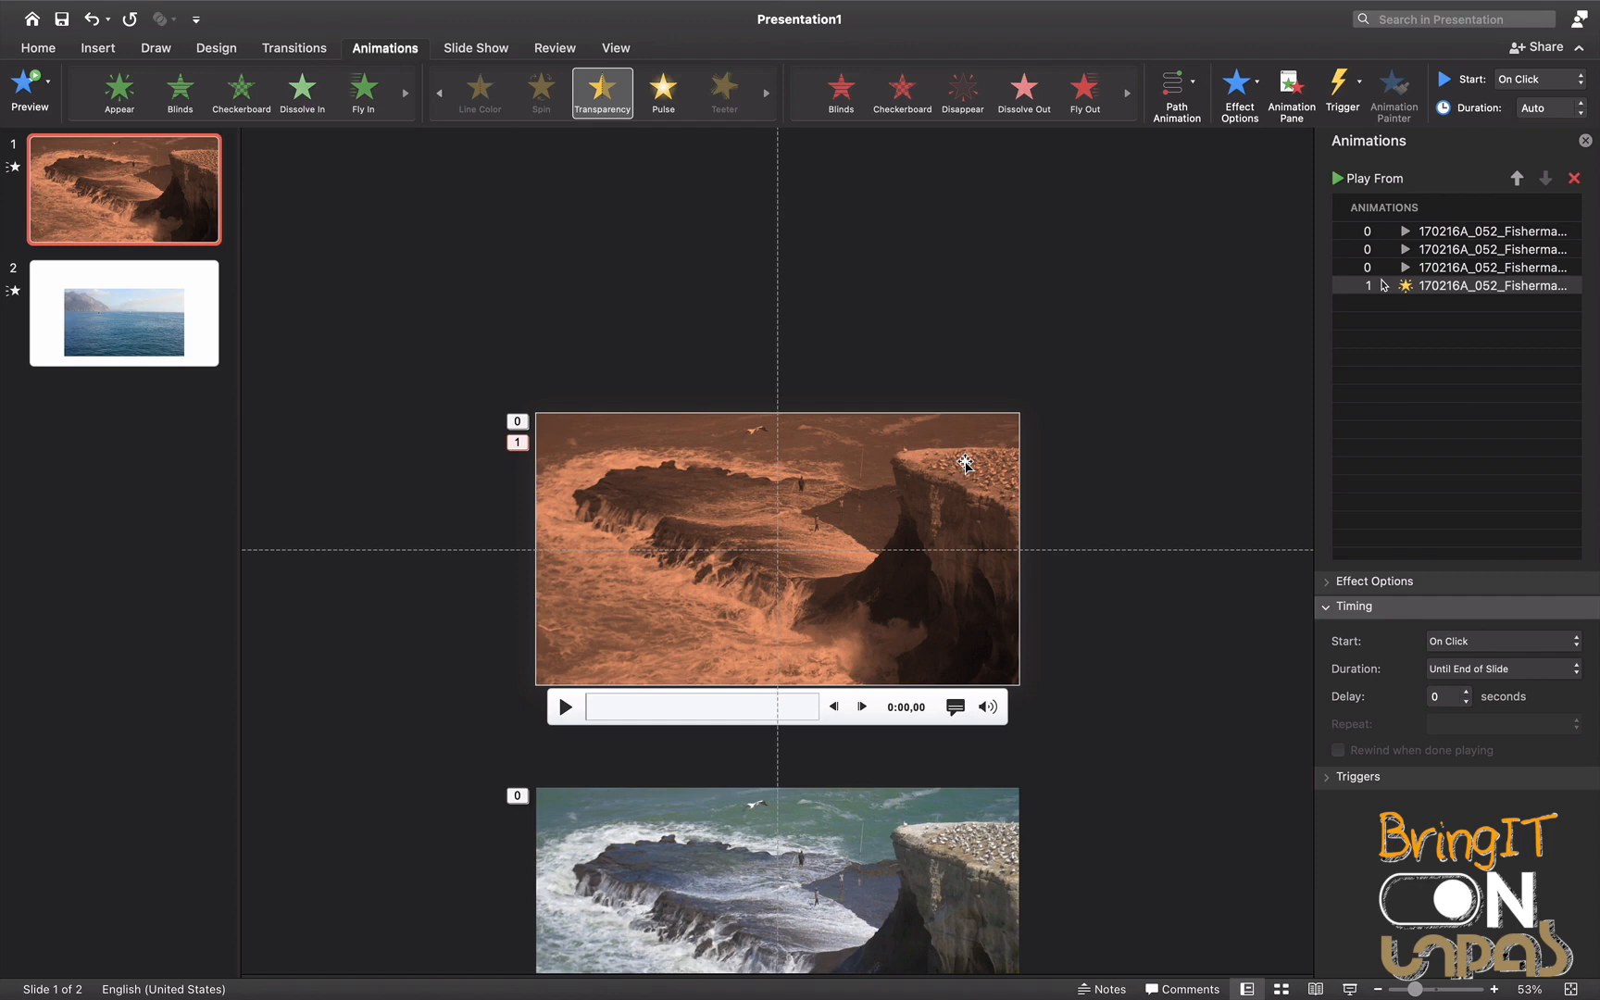
Set the orange video's Transparency animation to start With Previous
left_click(965, 465)
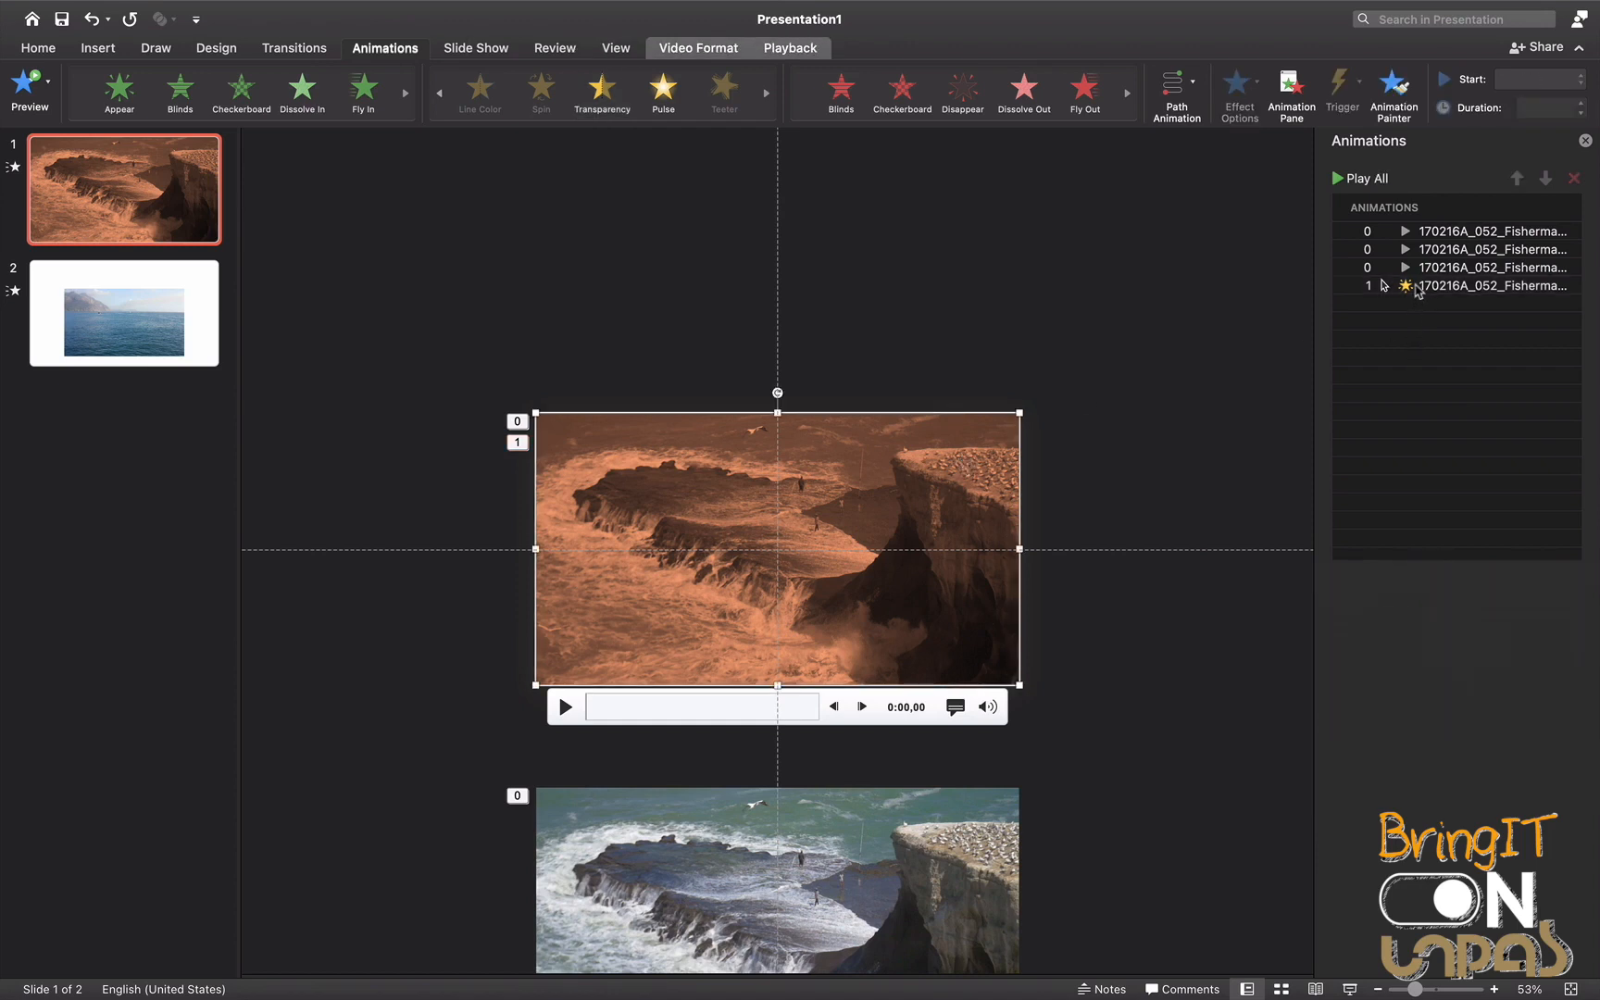
left_click(1416, 287)
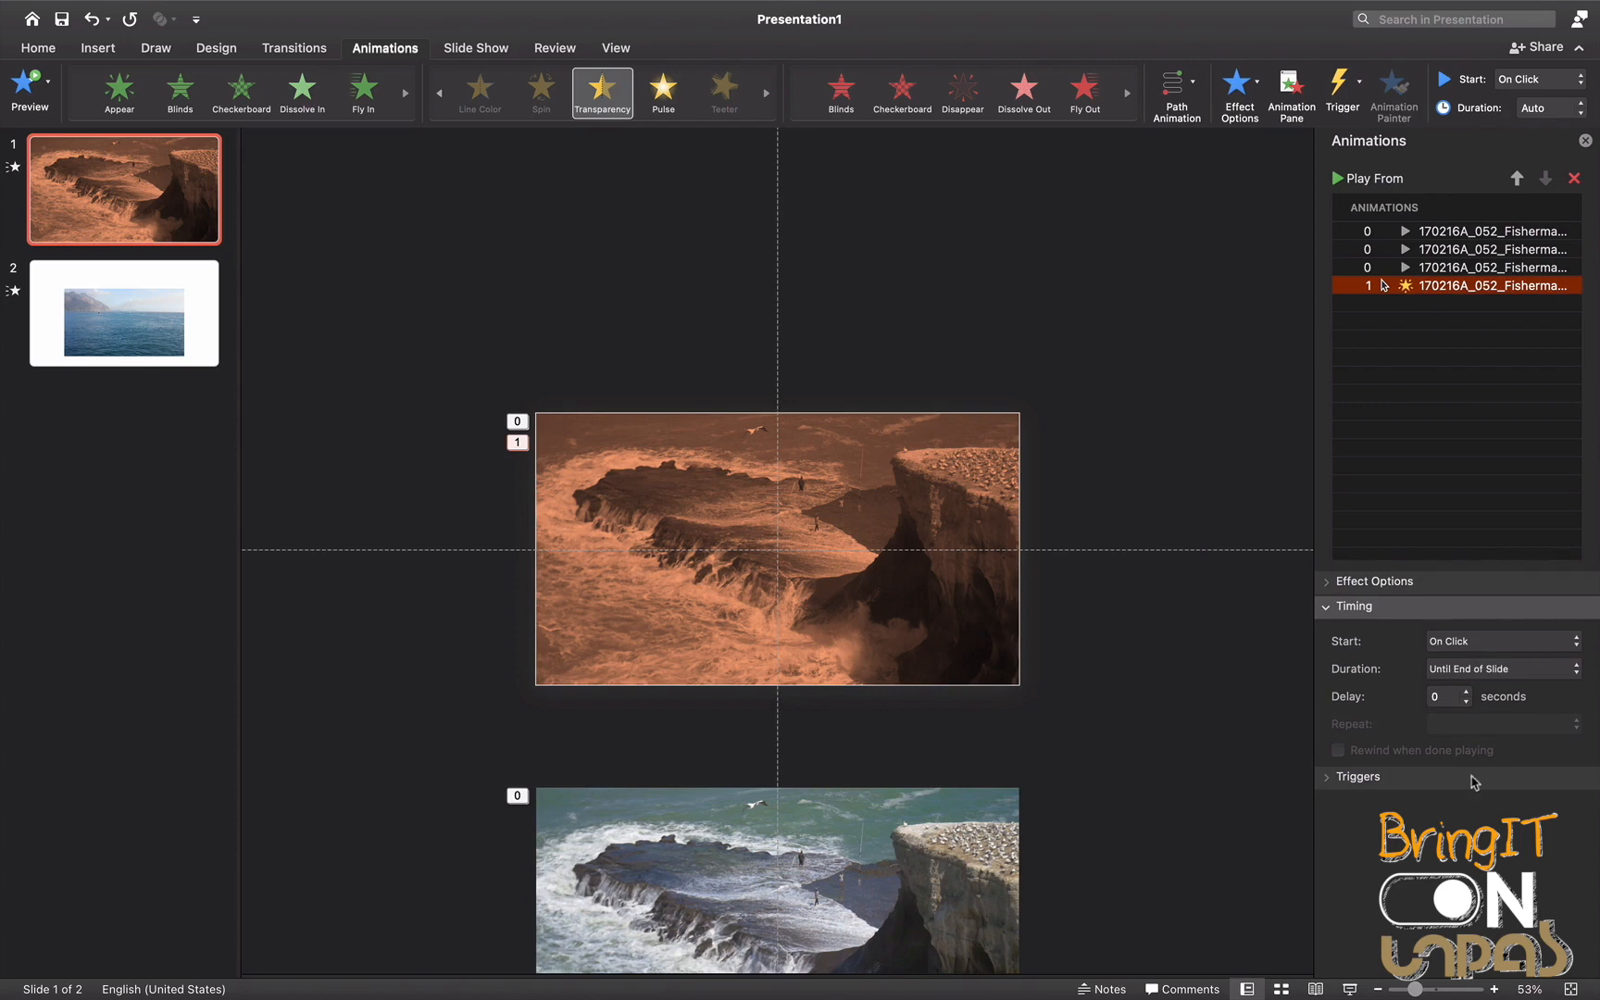
left_click(1499, 641)
left_click(1472, 661)
Try 75% and 25% for the Transparency effect and return the property to 50%
left_click(1499, 589)
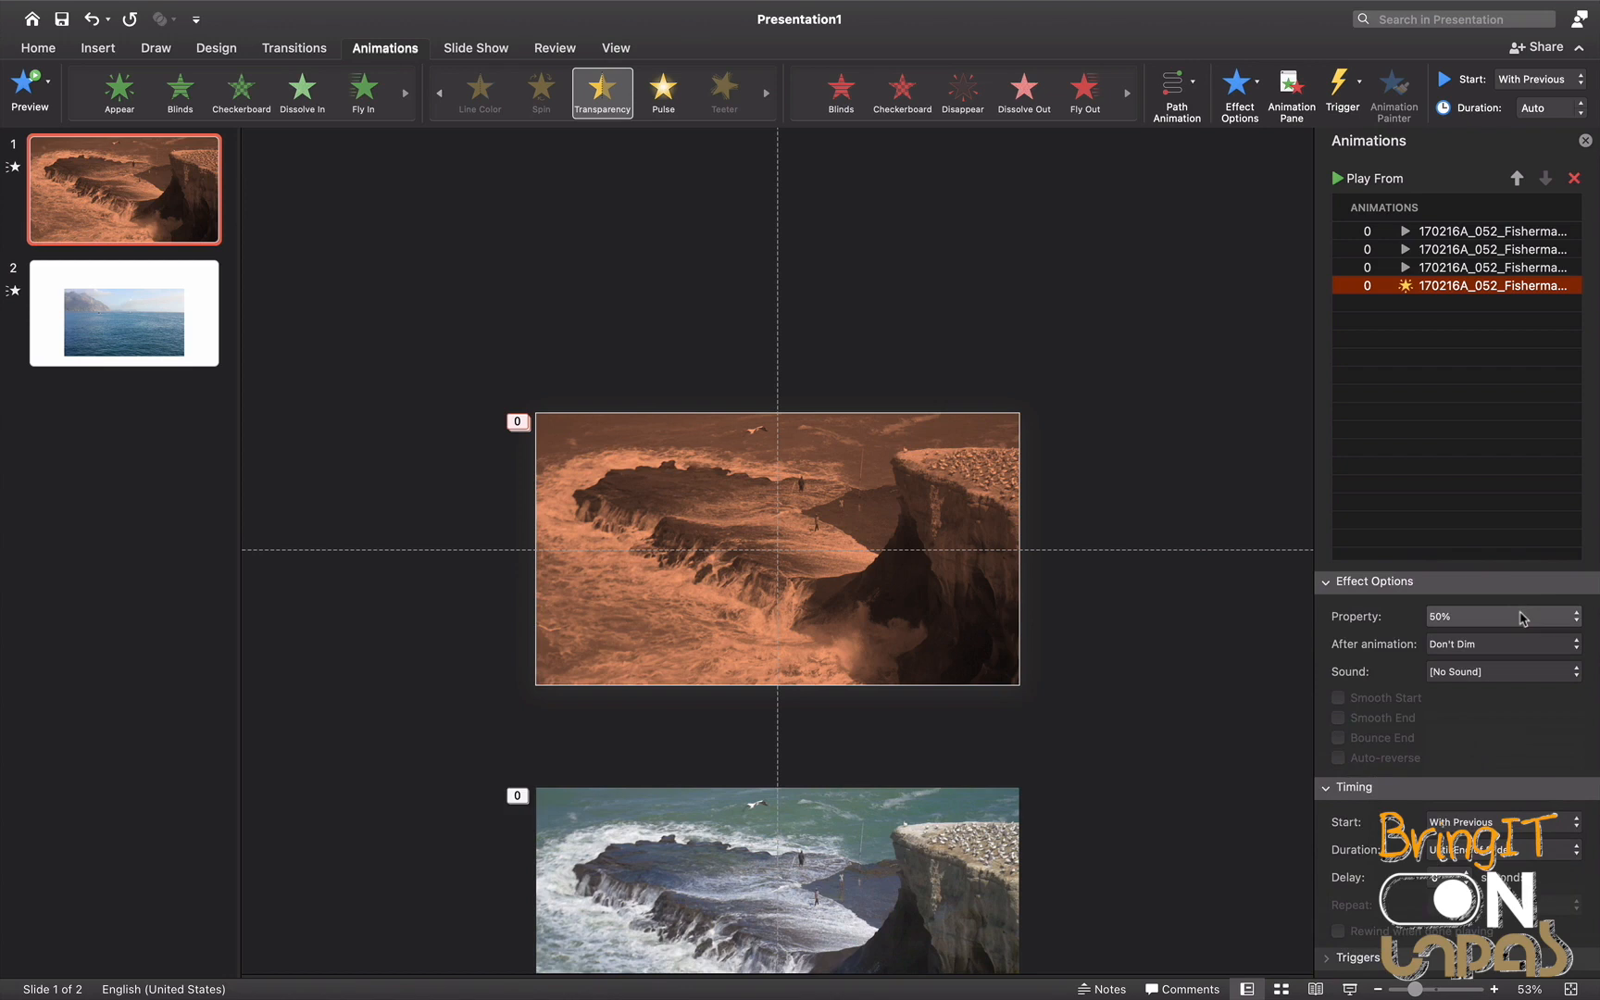
left_click(1523, 618)
left_click(1518, 639)
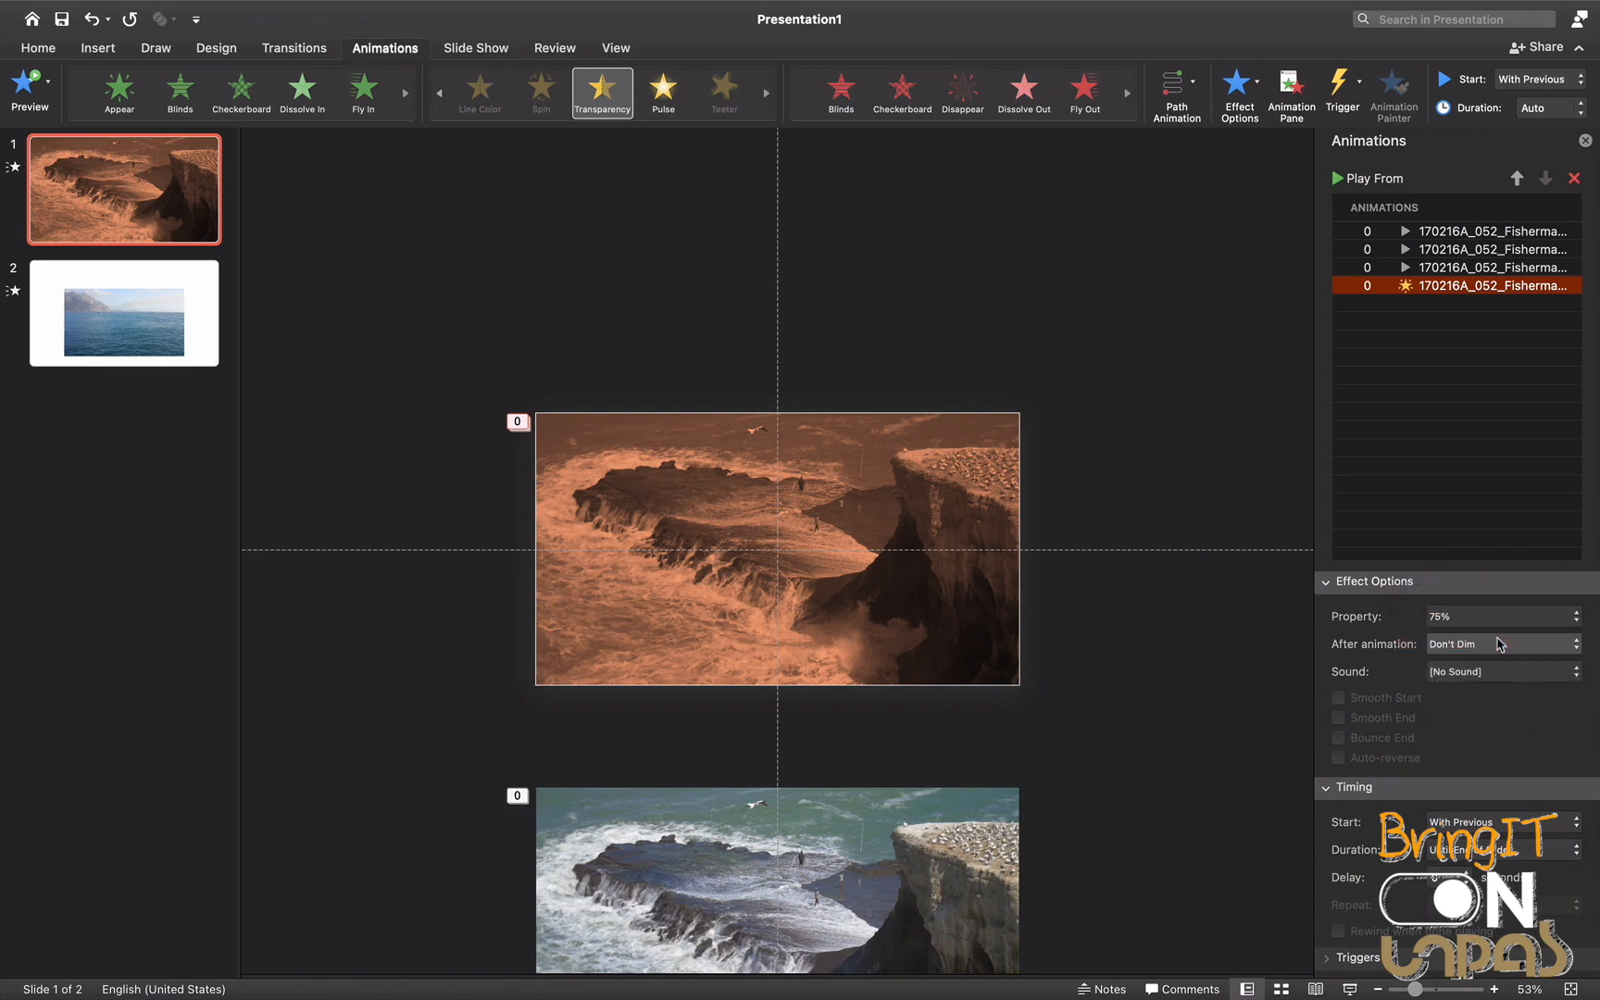
left_click(1524, 615)
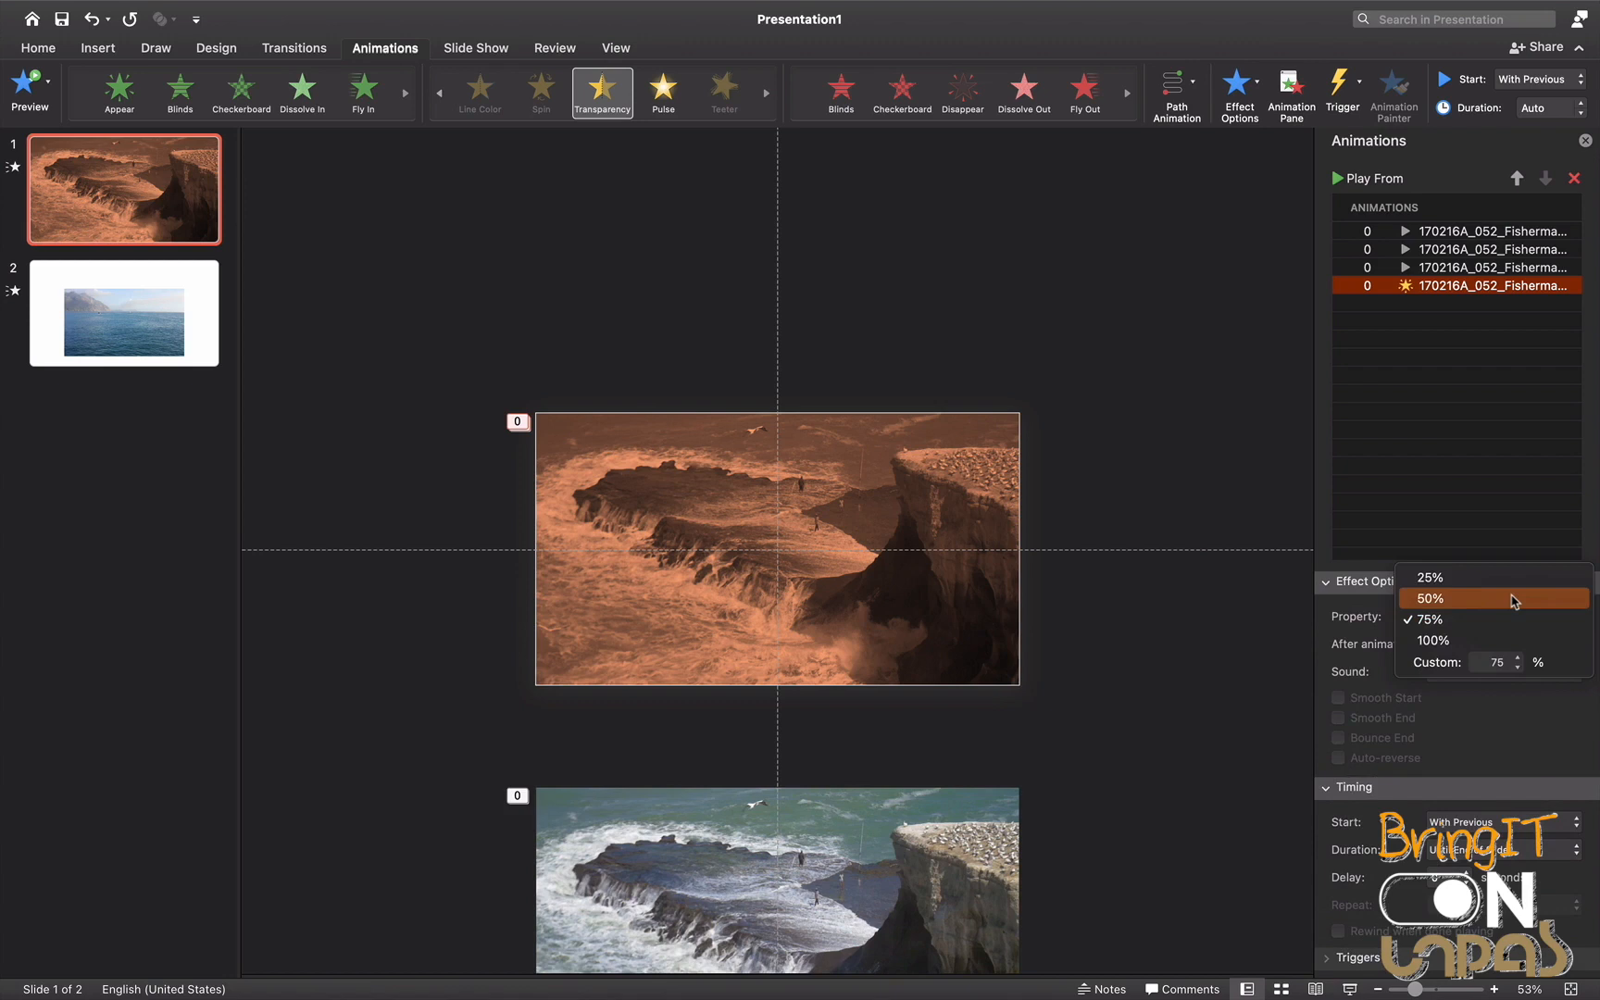
left_click(1520, 593)
left_click(1518, 618)
left_click(1505, 598)
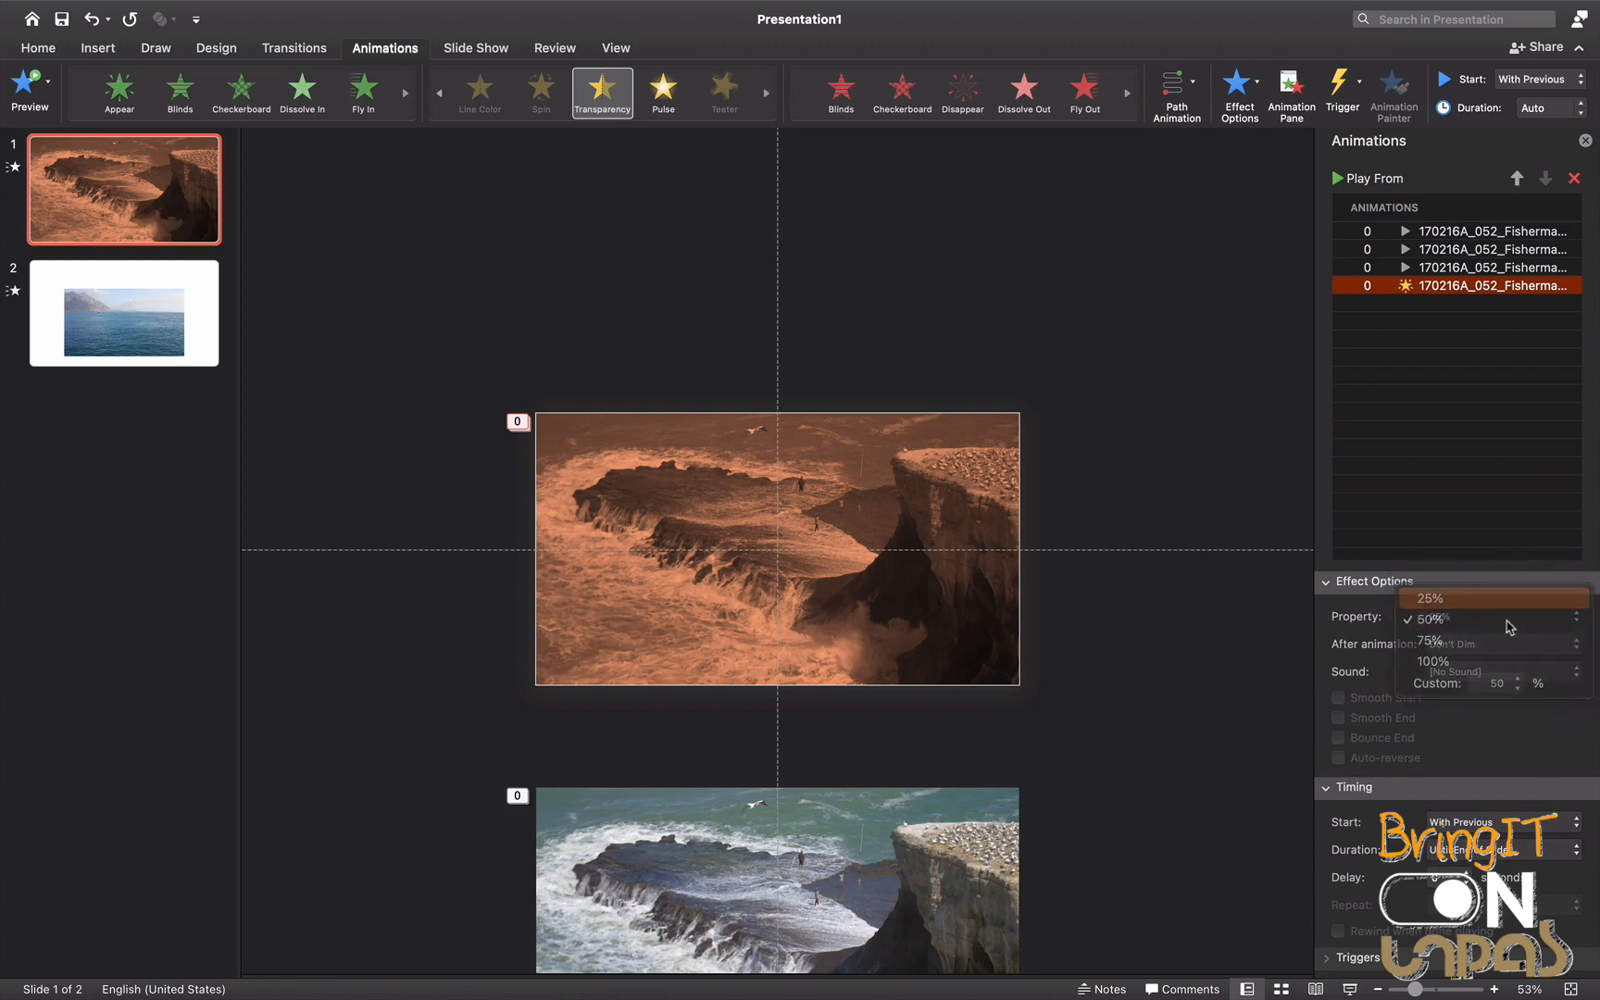
left_click(1505, 618)
left_click(1499, 640)
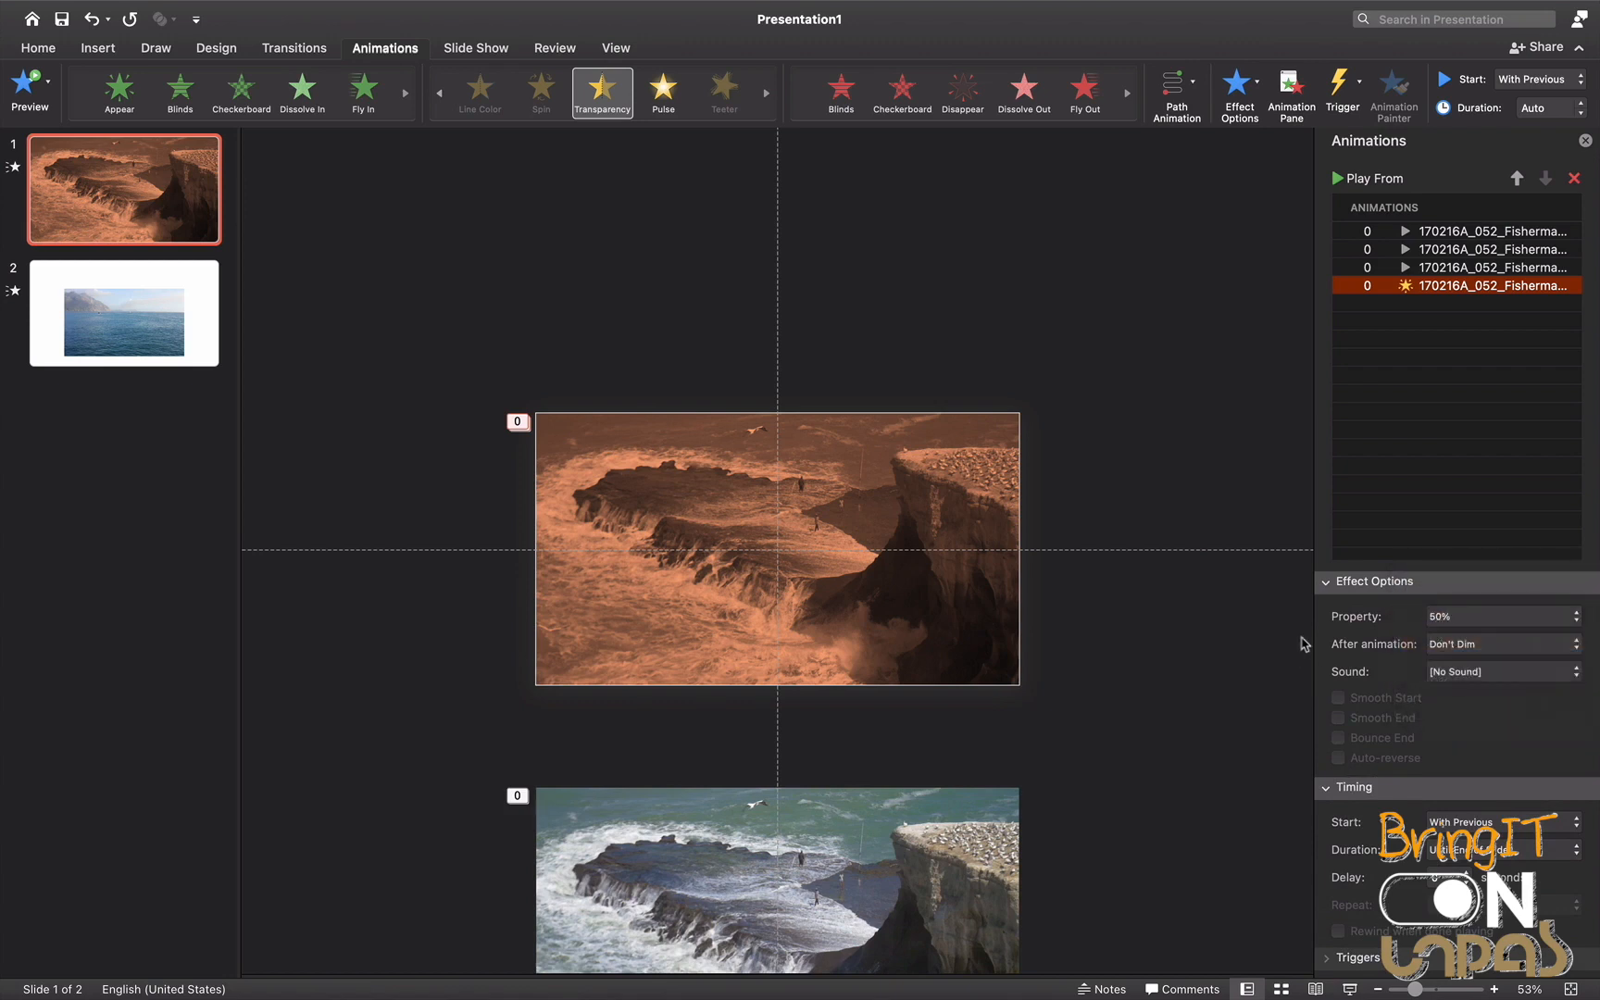
left_click(1327, 583)
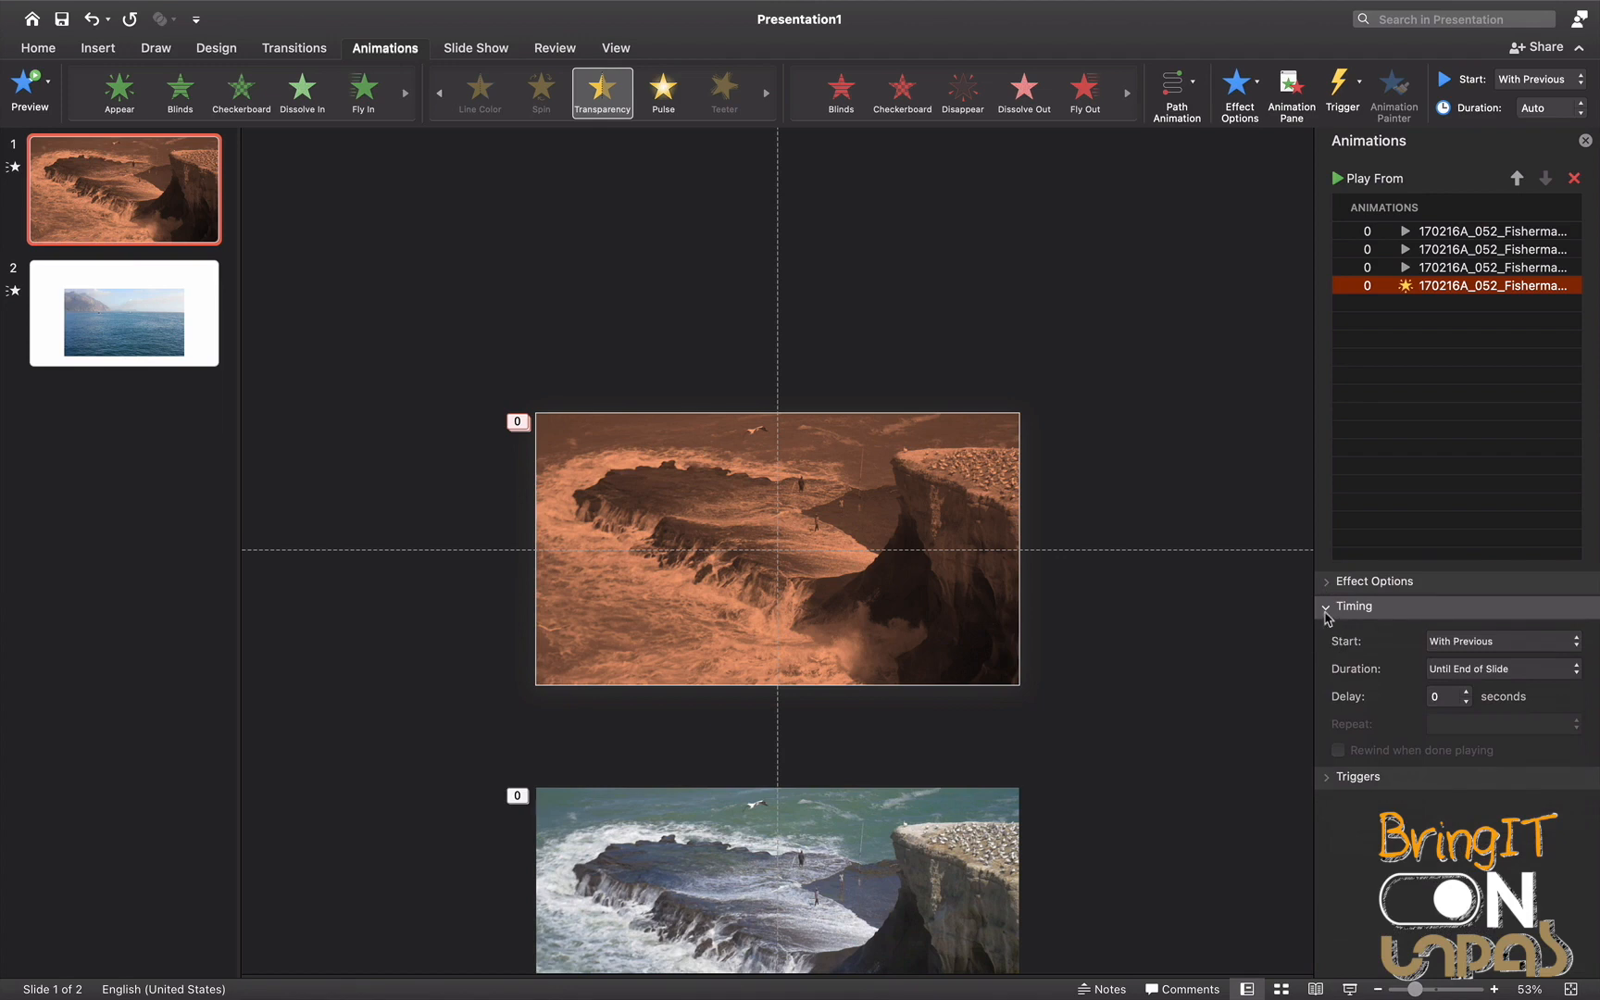
Check the Transparency animation's duration setting and preview slide 1 as a slide show
left_click(1472, 671)
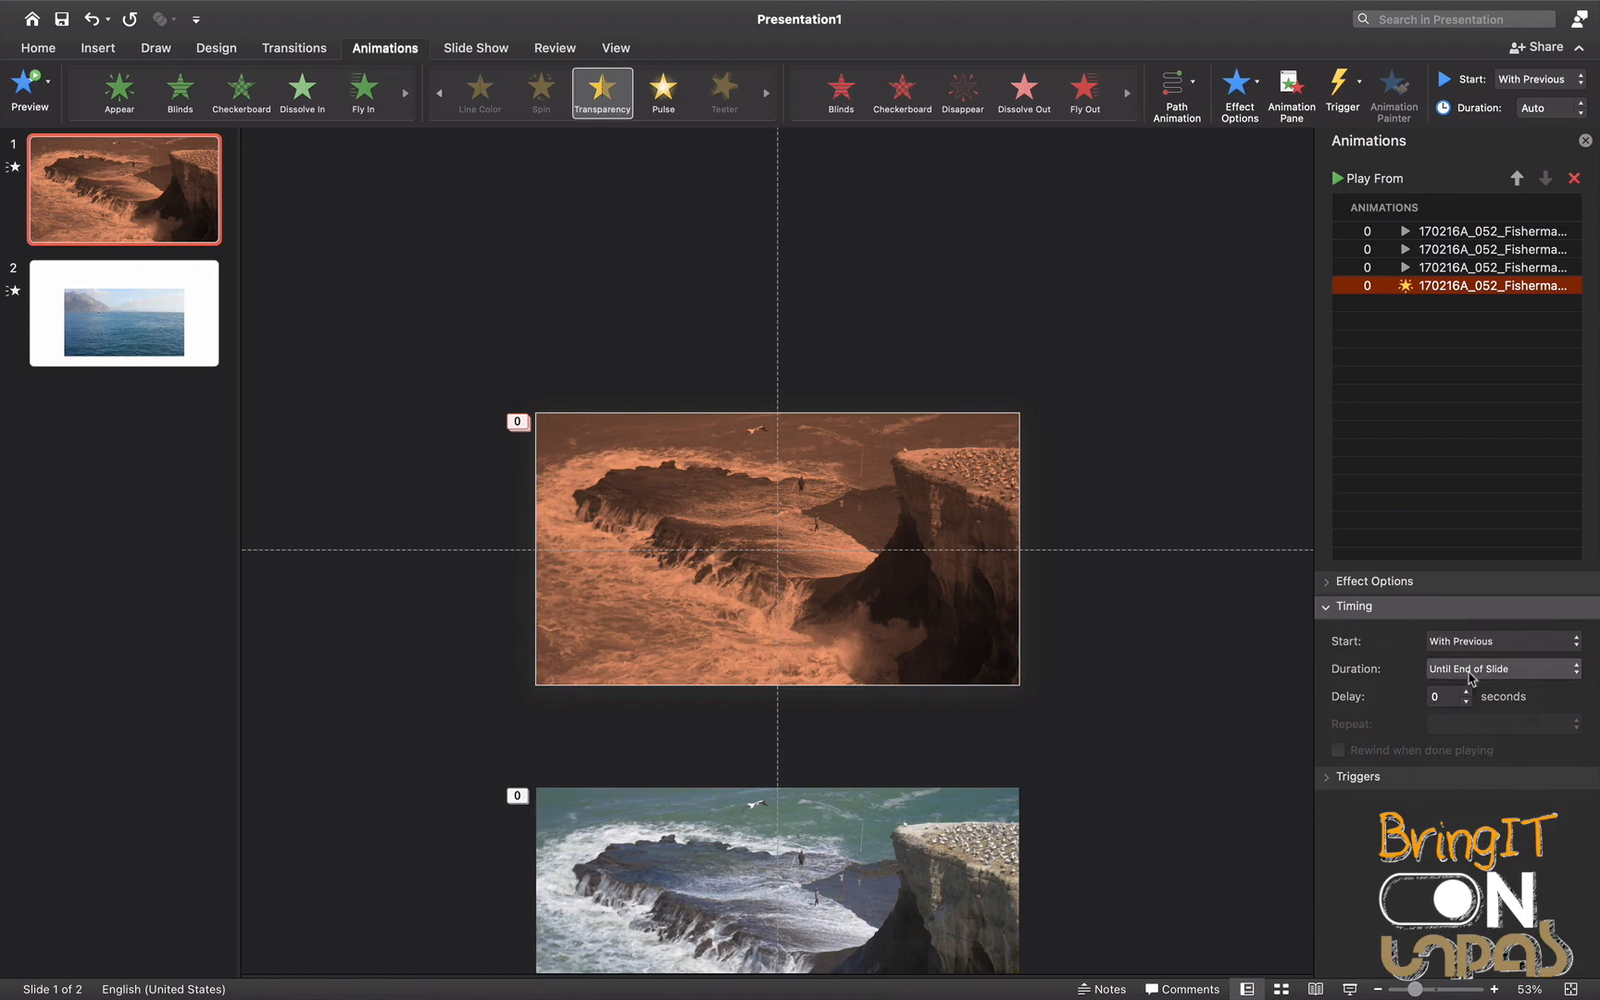
left_click(1274, 685)
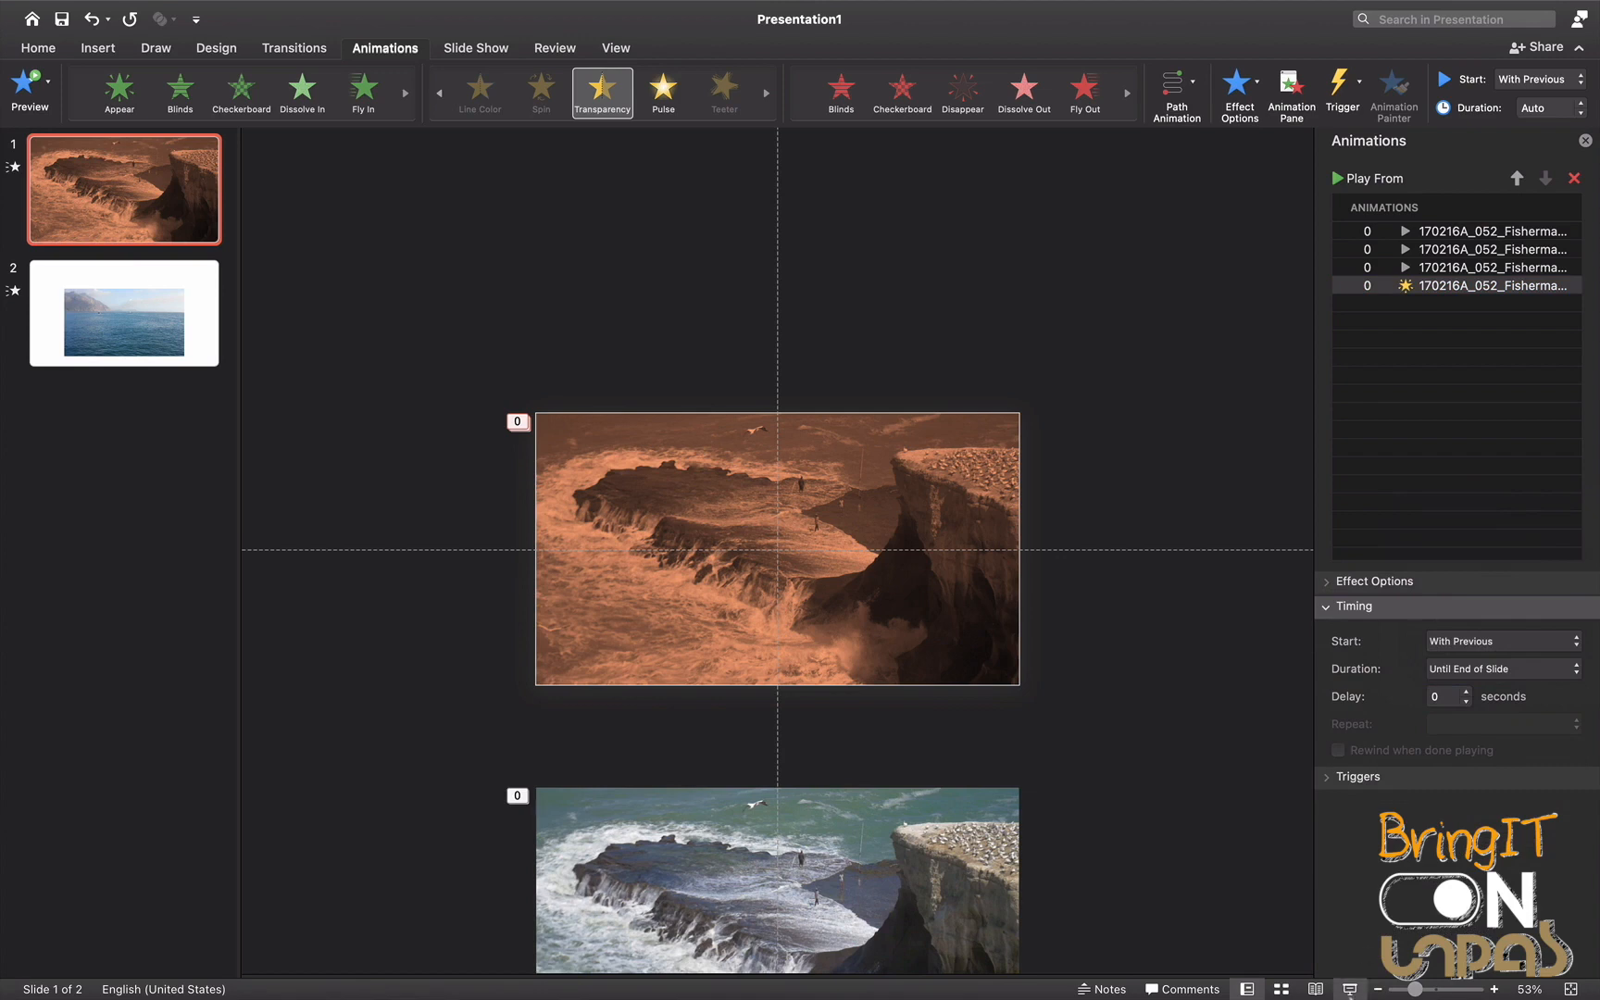
left_click(1349, 989)
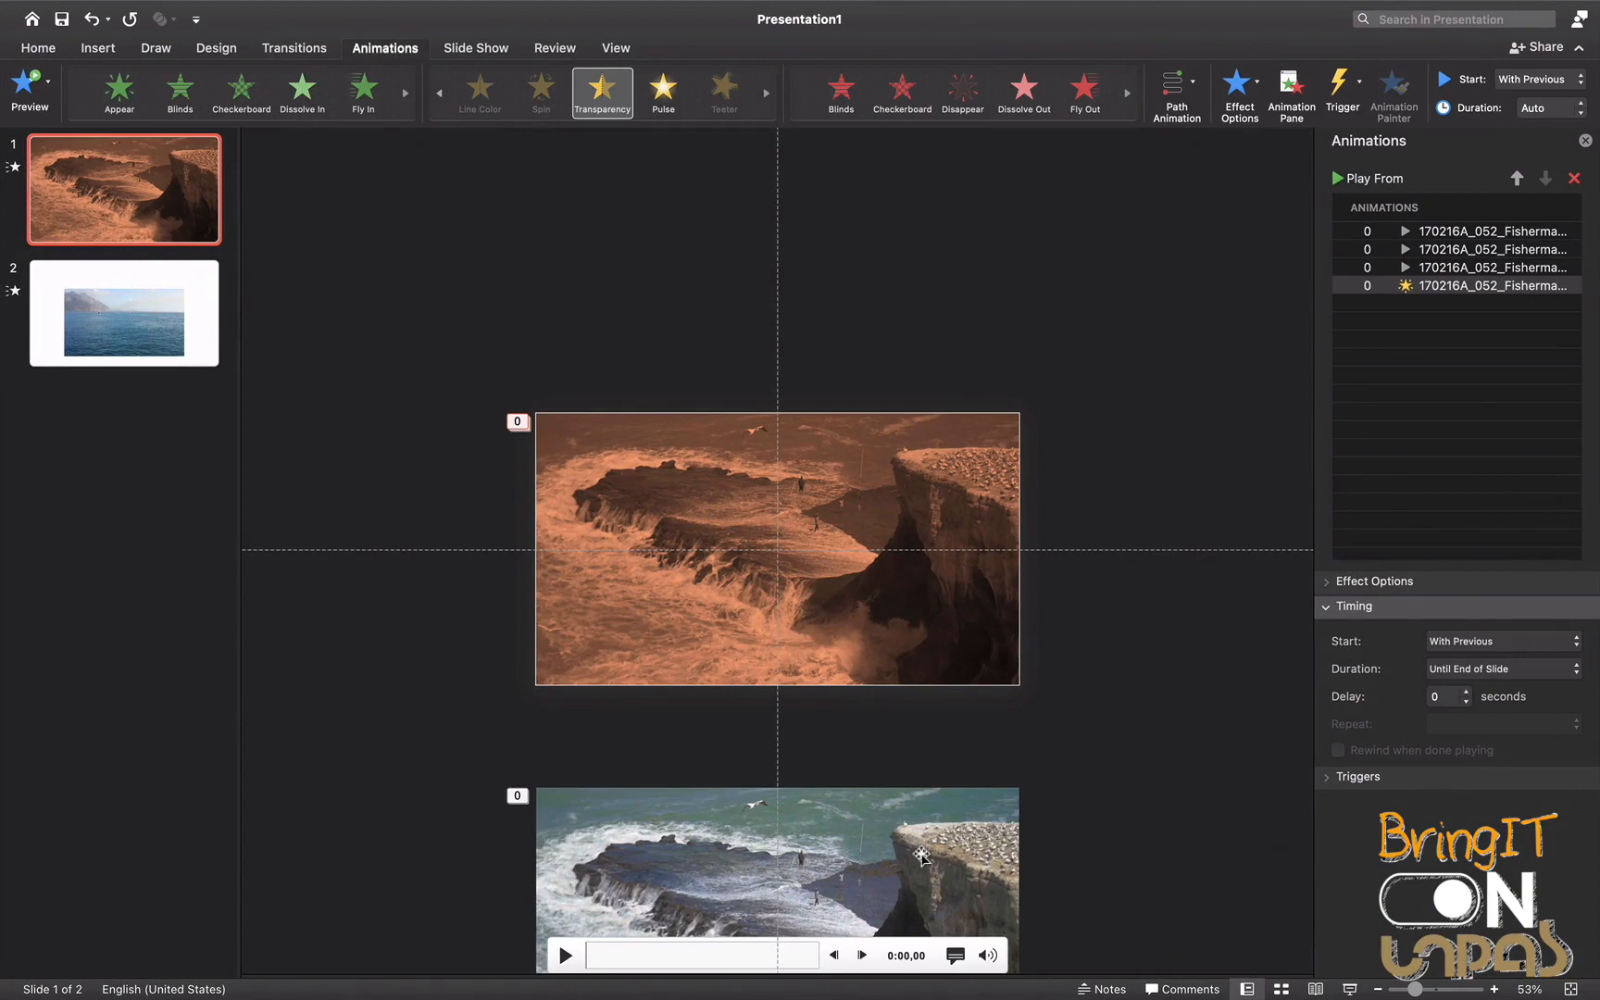
Place the remaining natural-color video copy exactly over the orange one on the slide and add a Fade exit animation to it
left_click(921, 853)
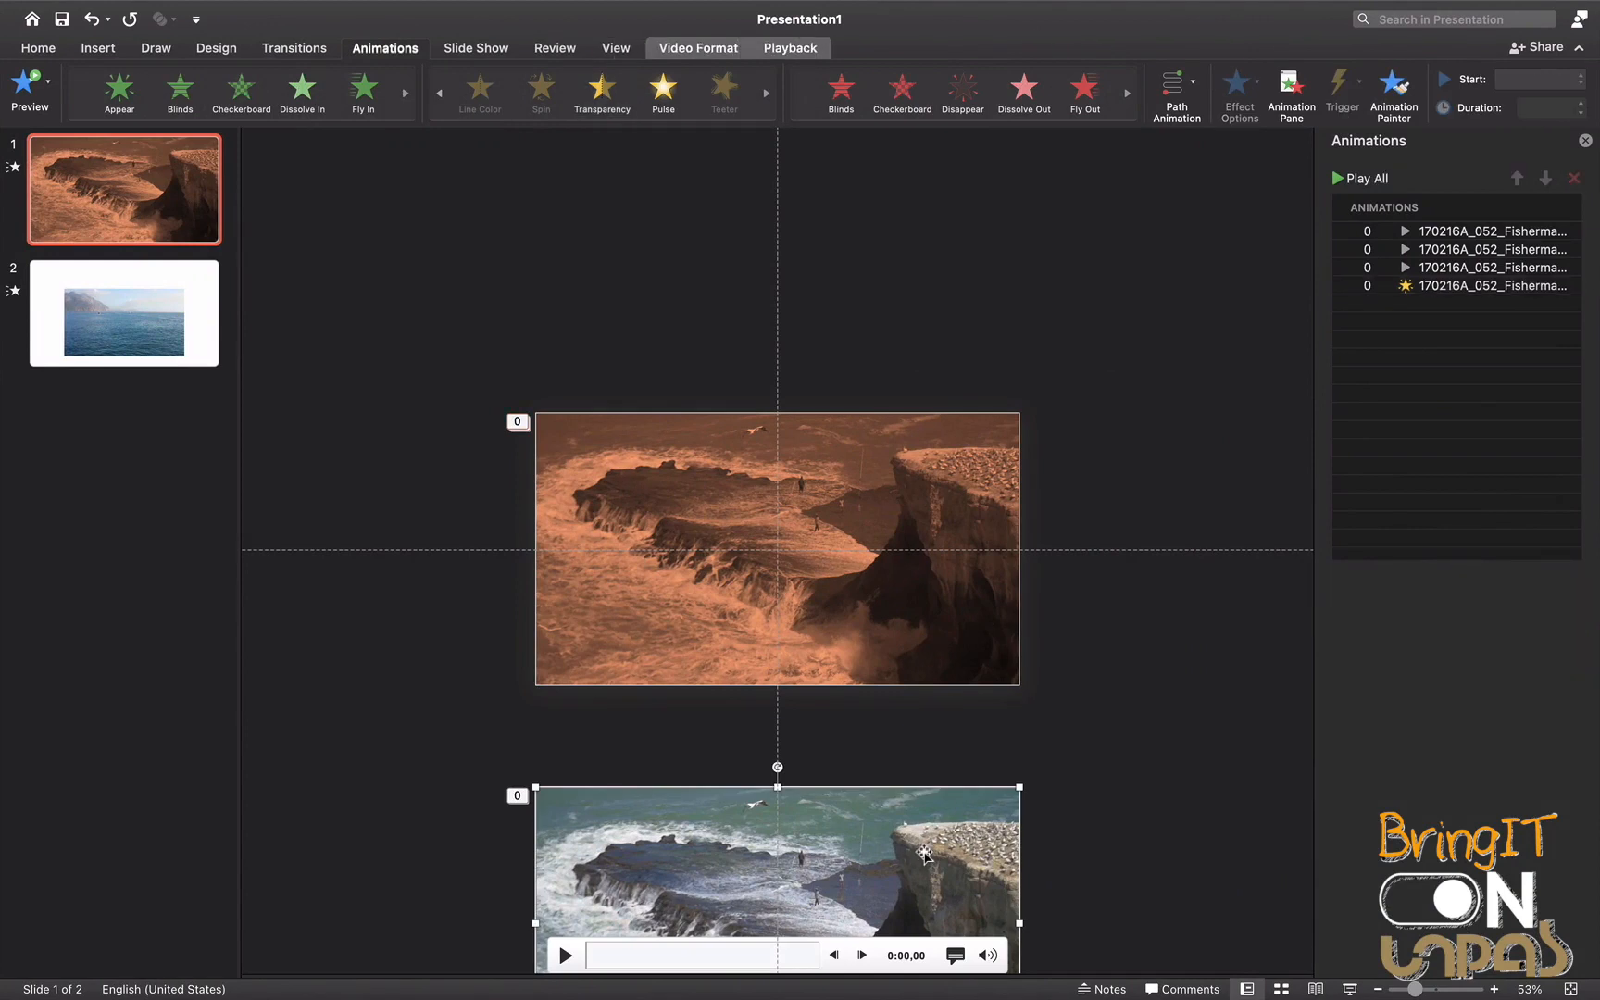
left_click_drag(922, 852, 941, 464)
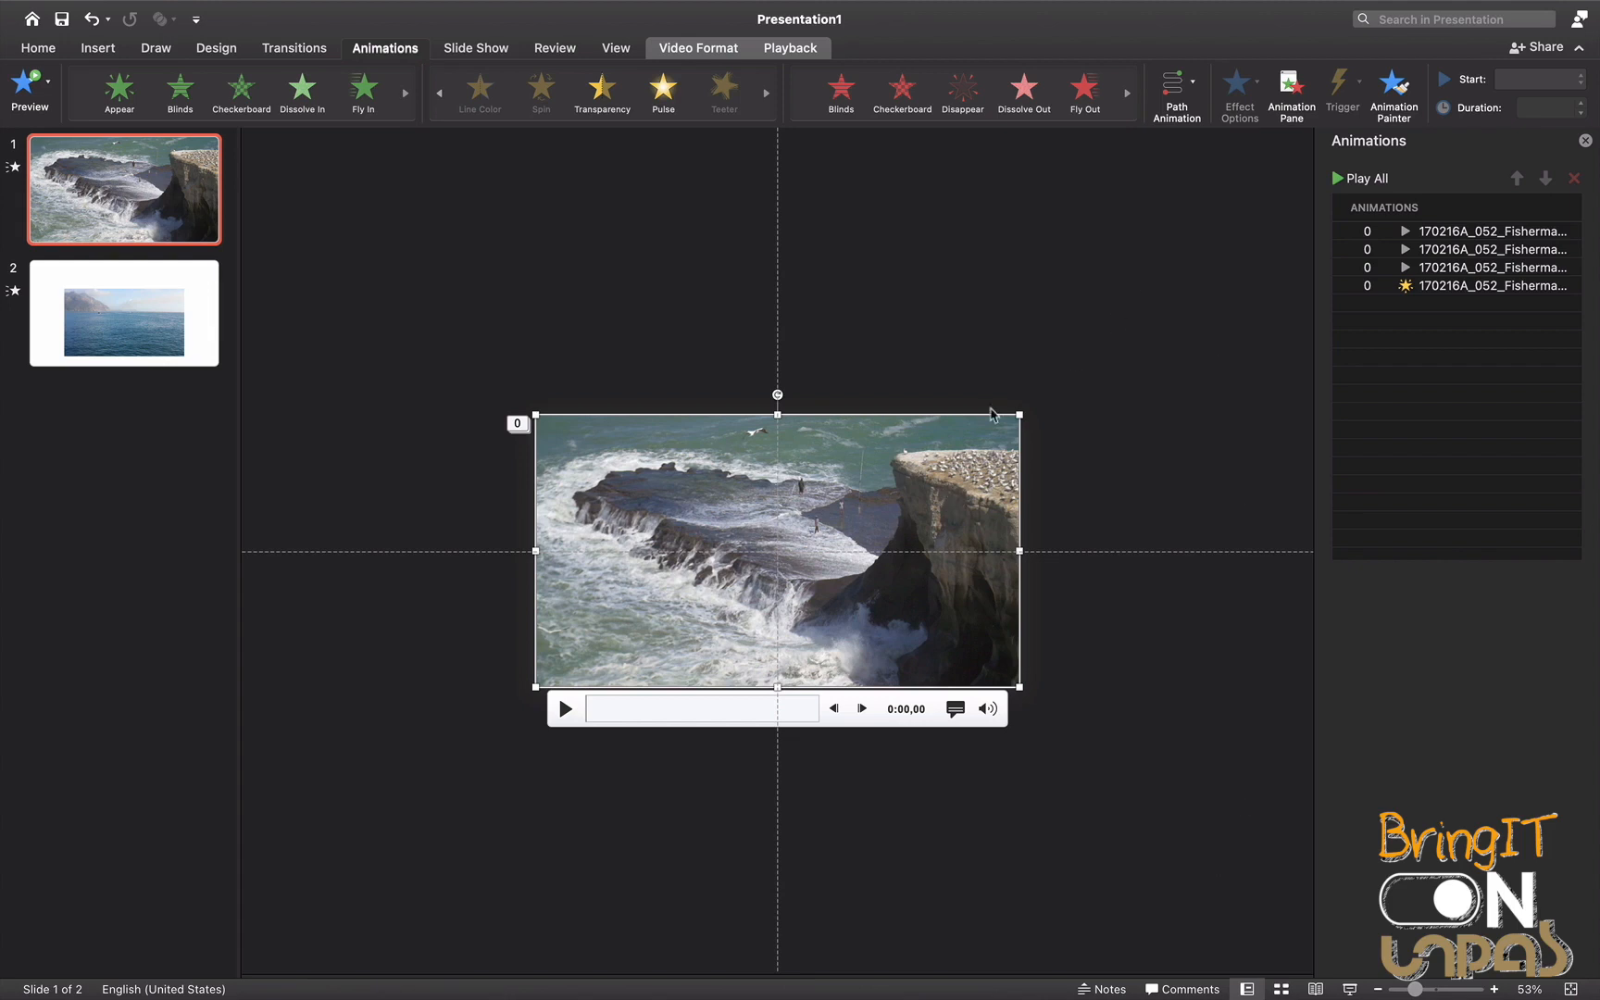
left_click(963, 127)
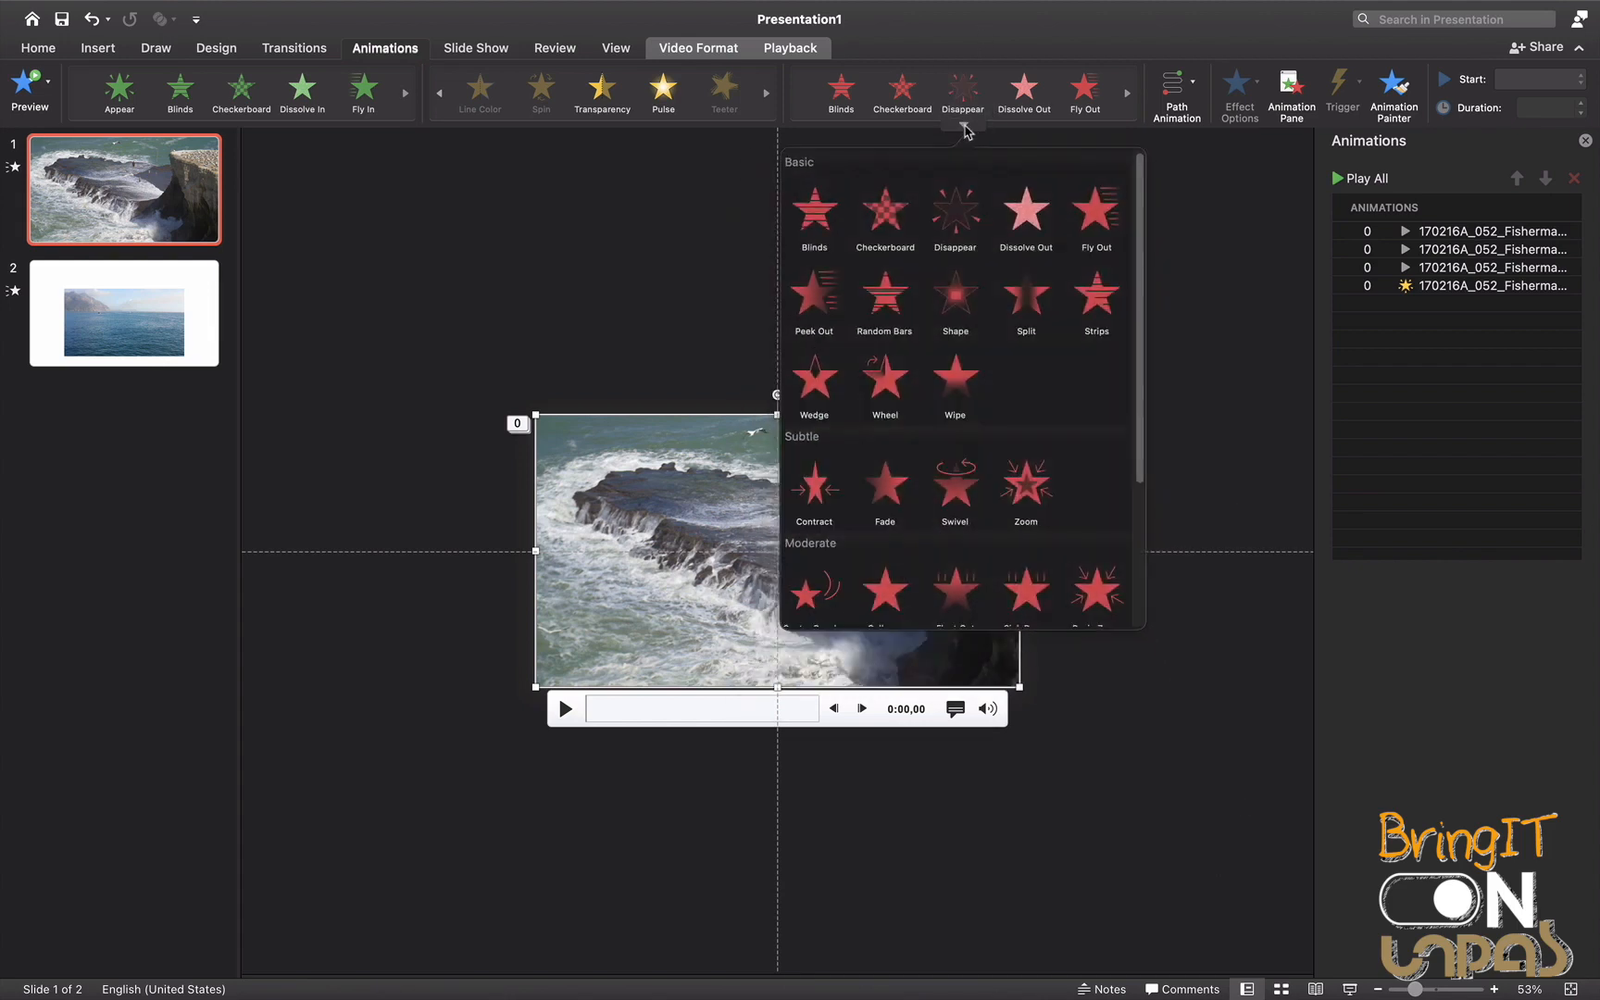
left_click(899, 501)
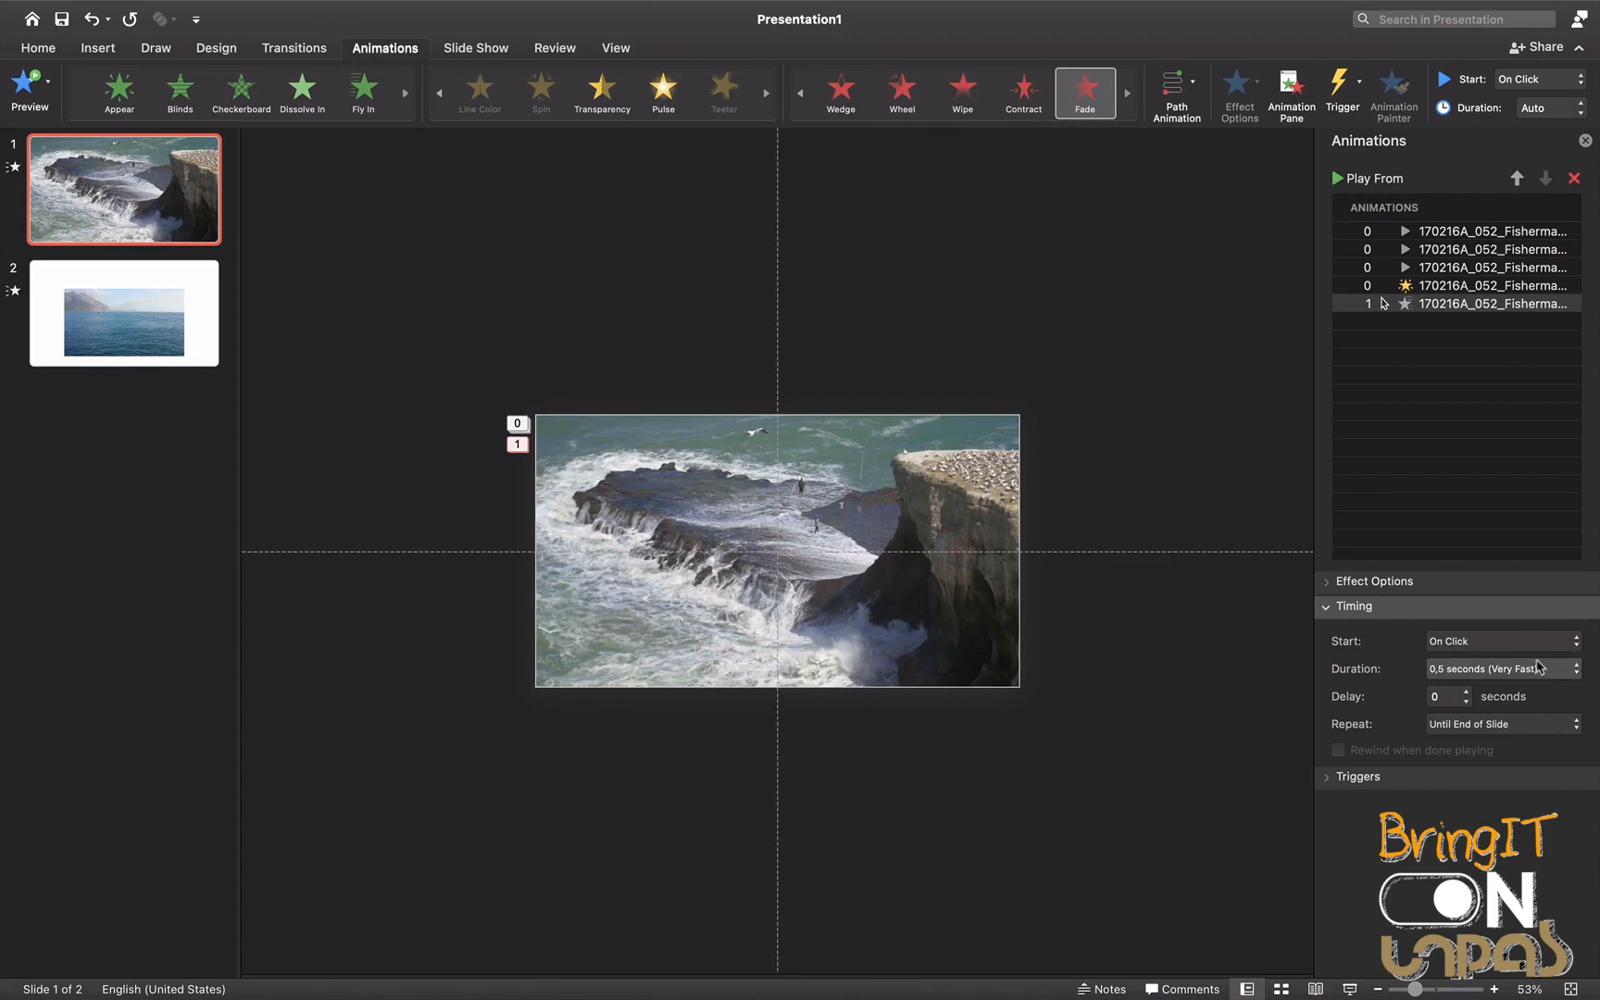
Set the Fade exit animation to start With Previous with a 1-second duration and a 3-second delay, and preview the slide show
left_click(1518, 643)
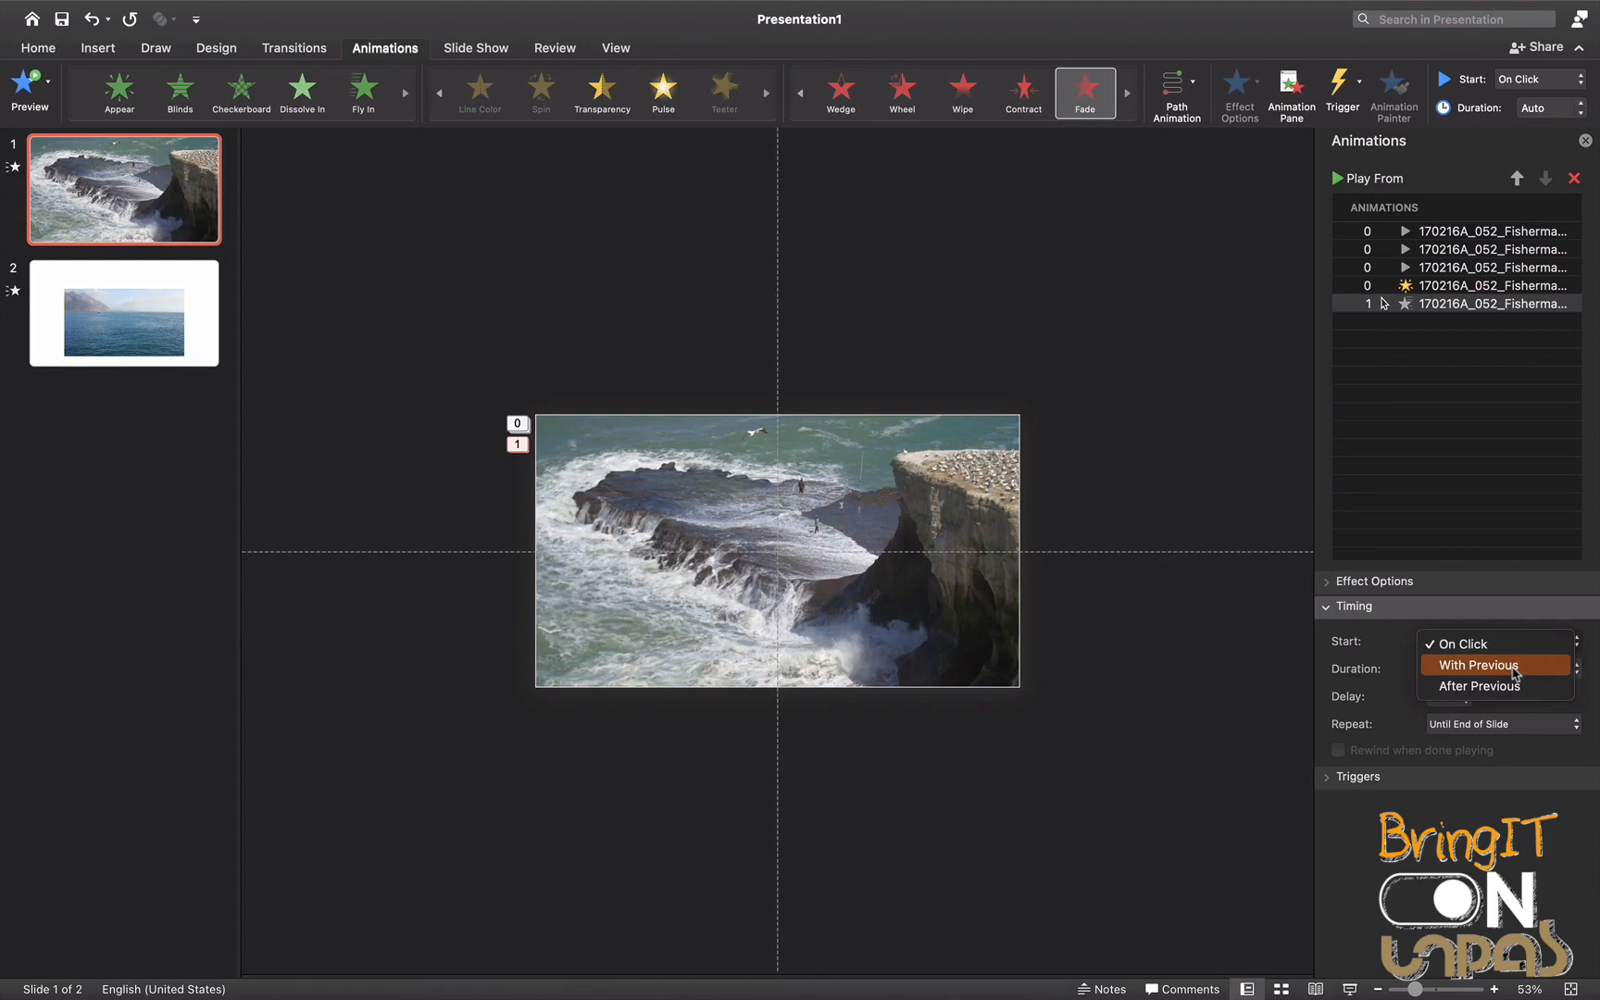
left_click(1514, 666)
left_click(1514, 668)
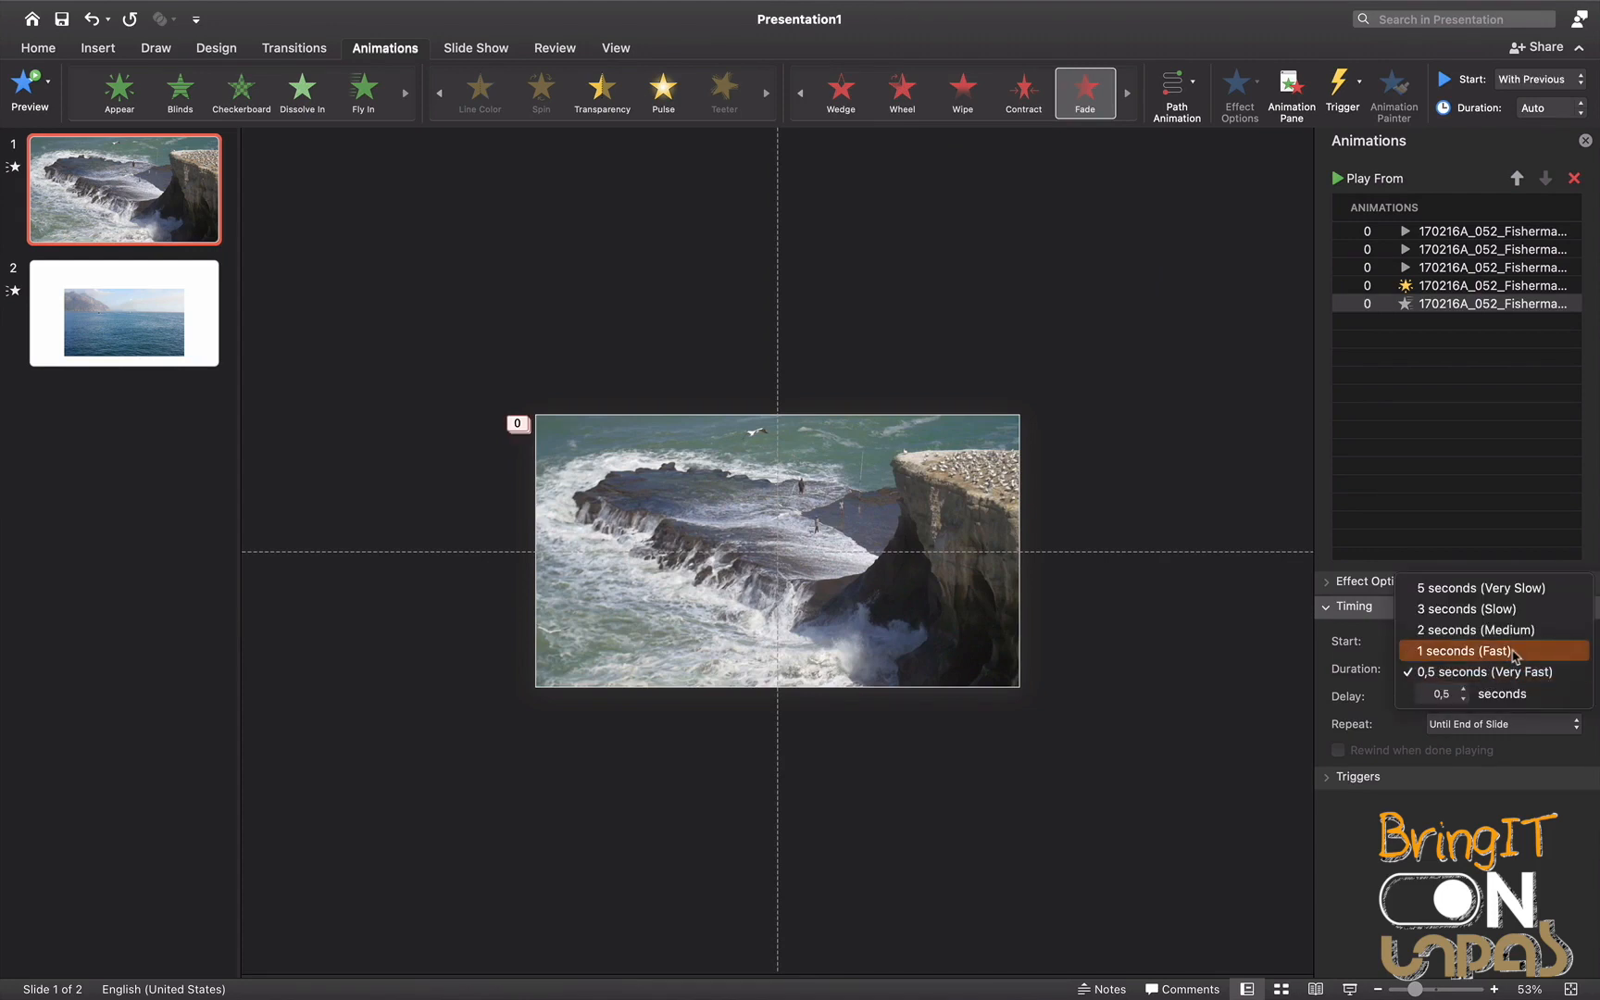
left_click(1515, 651)
double_click(1440, 695)
type("0")
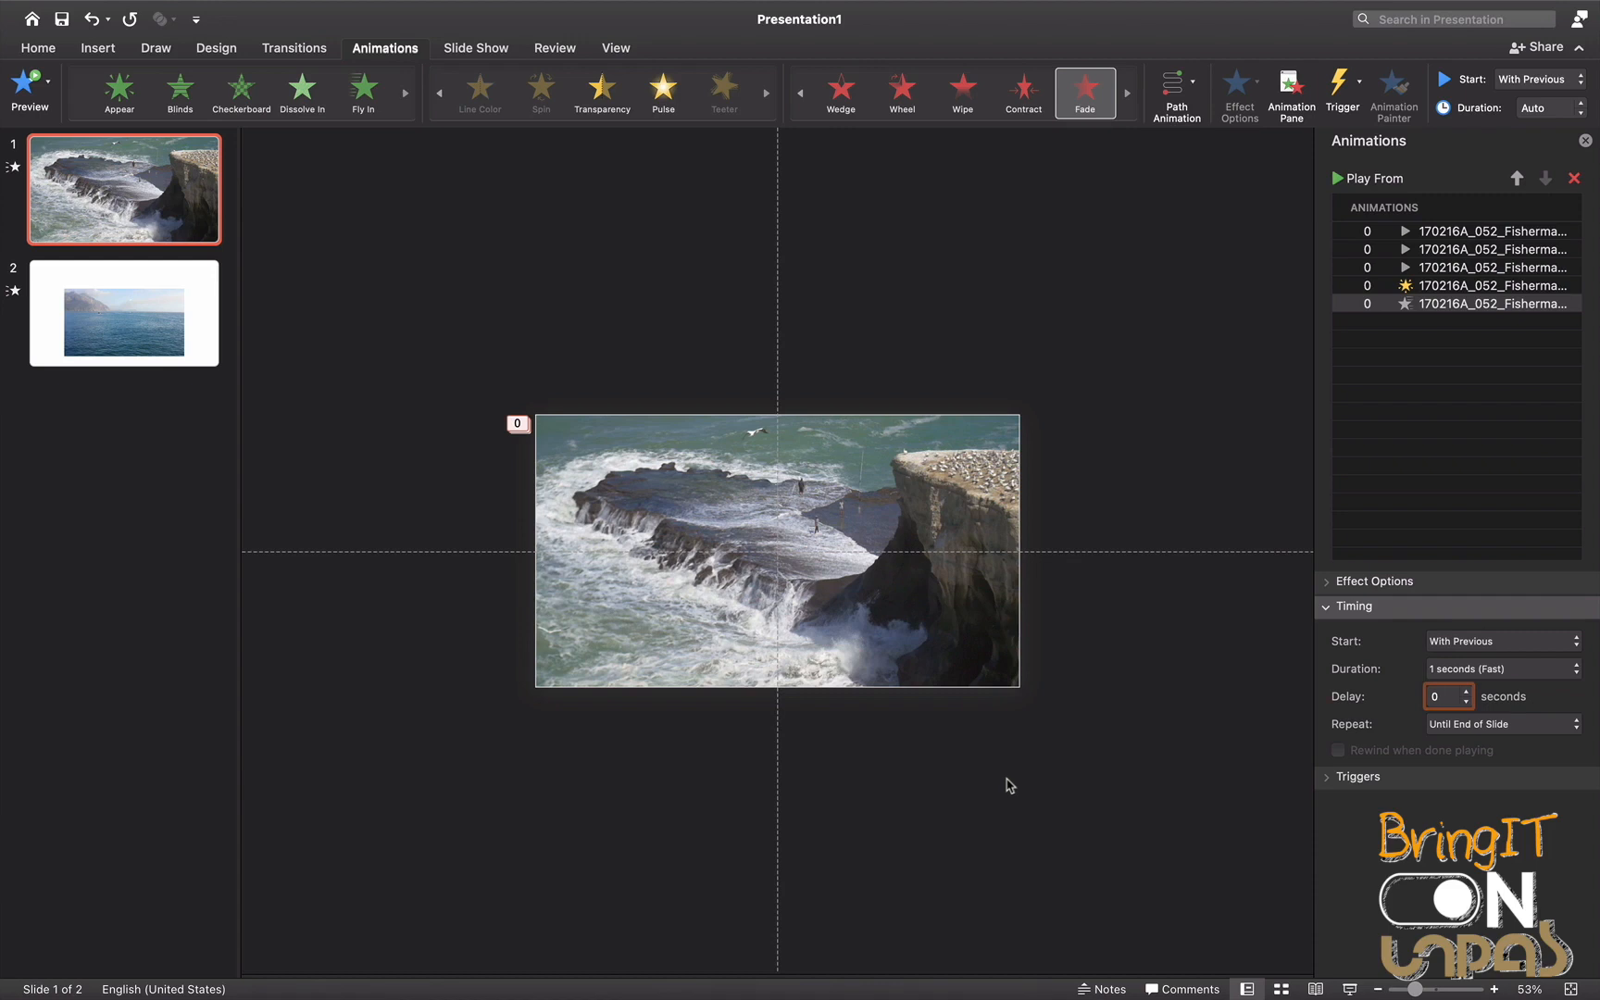
key("BackSpace")
left_click(1348, 989)
Draw a rectangle about 35,15 cm wide and 4,34 cm high across the slide, just above its top edge
left_click(94, 48)
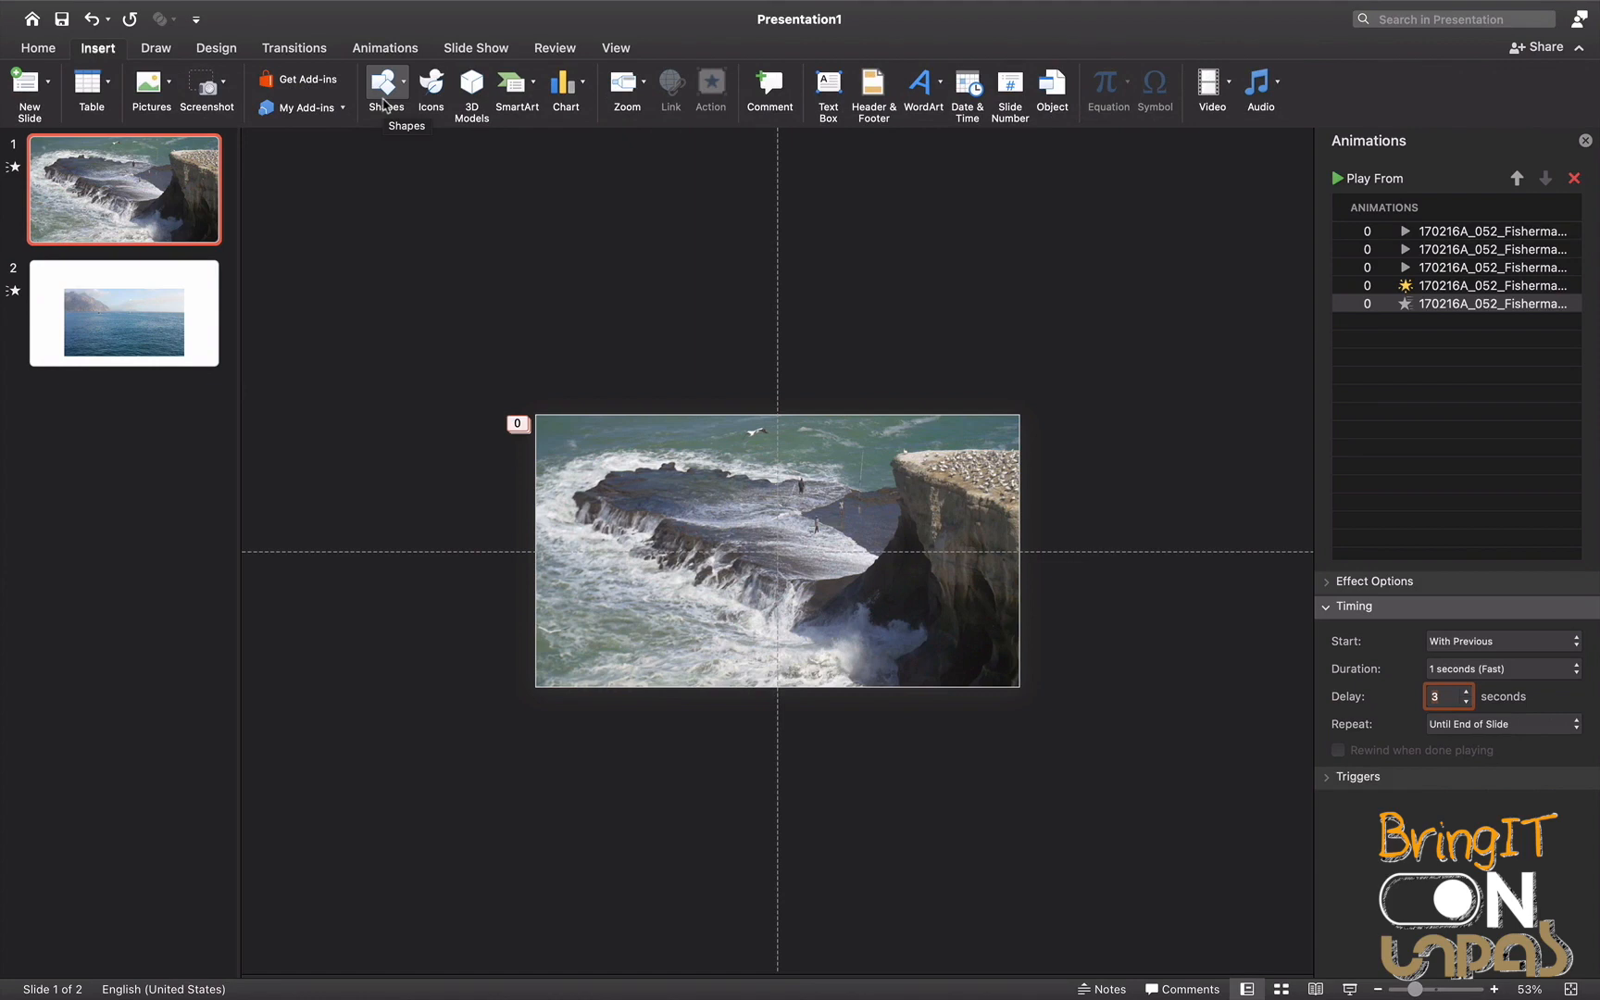
left_click(385, 104)
left_click(465, 140)
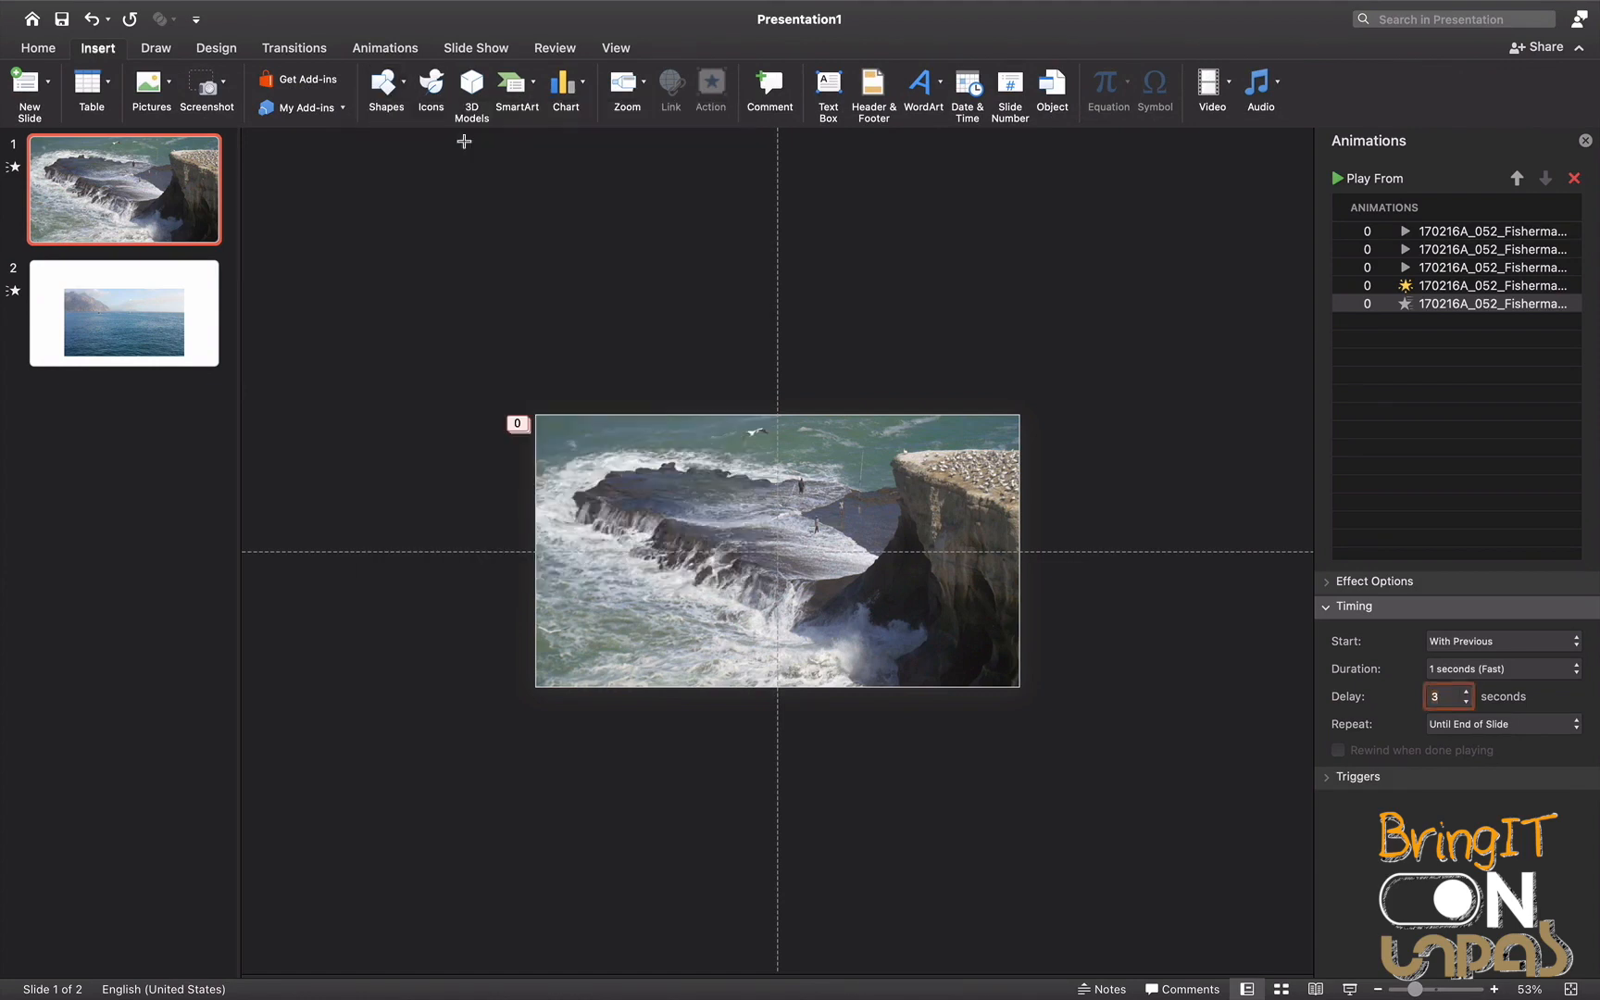
left_click_drag(527, 354, 1027, 414)
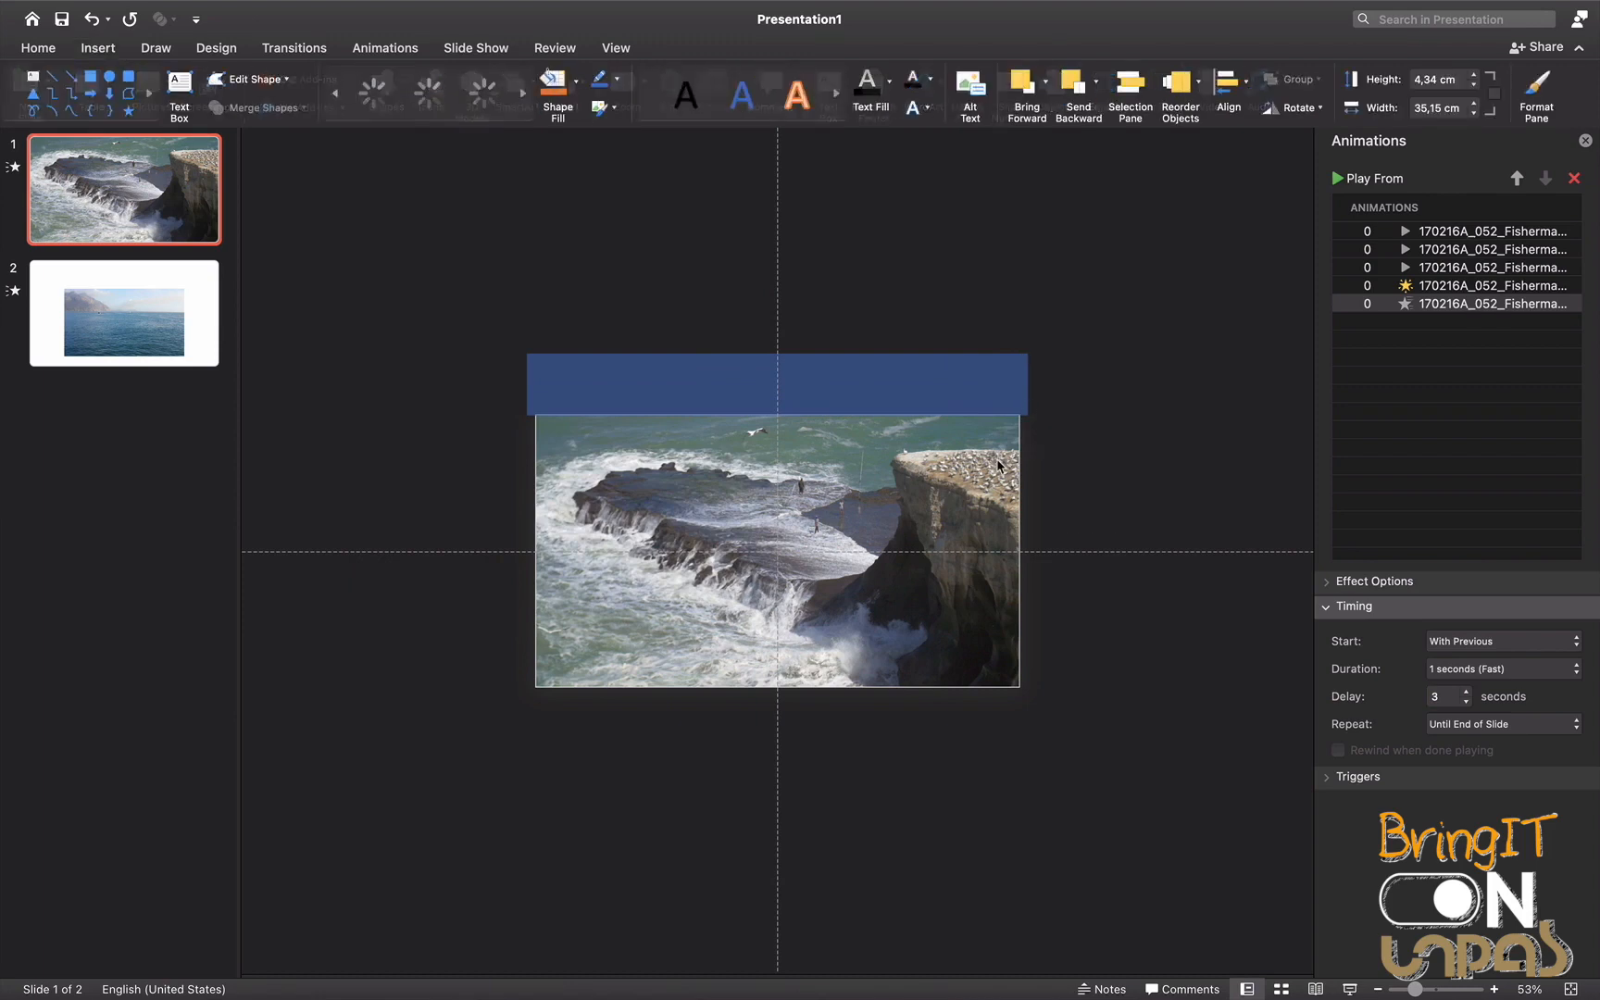
Format the rectangle with no outline and a solid black fill
right_click(917, 382)
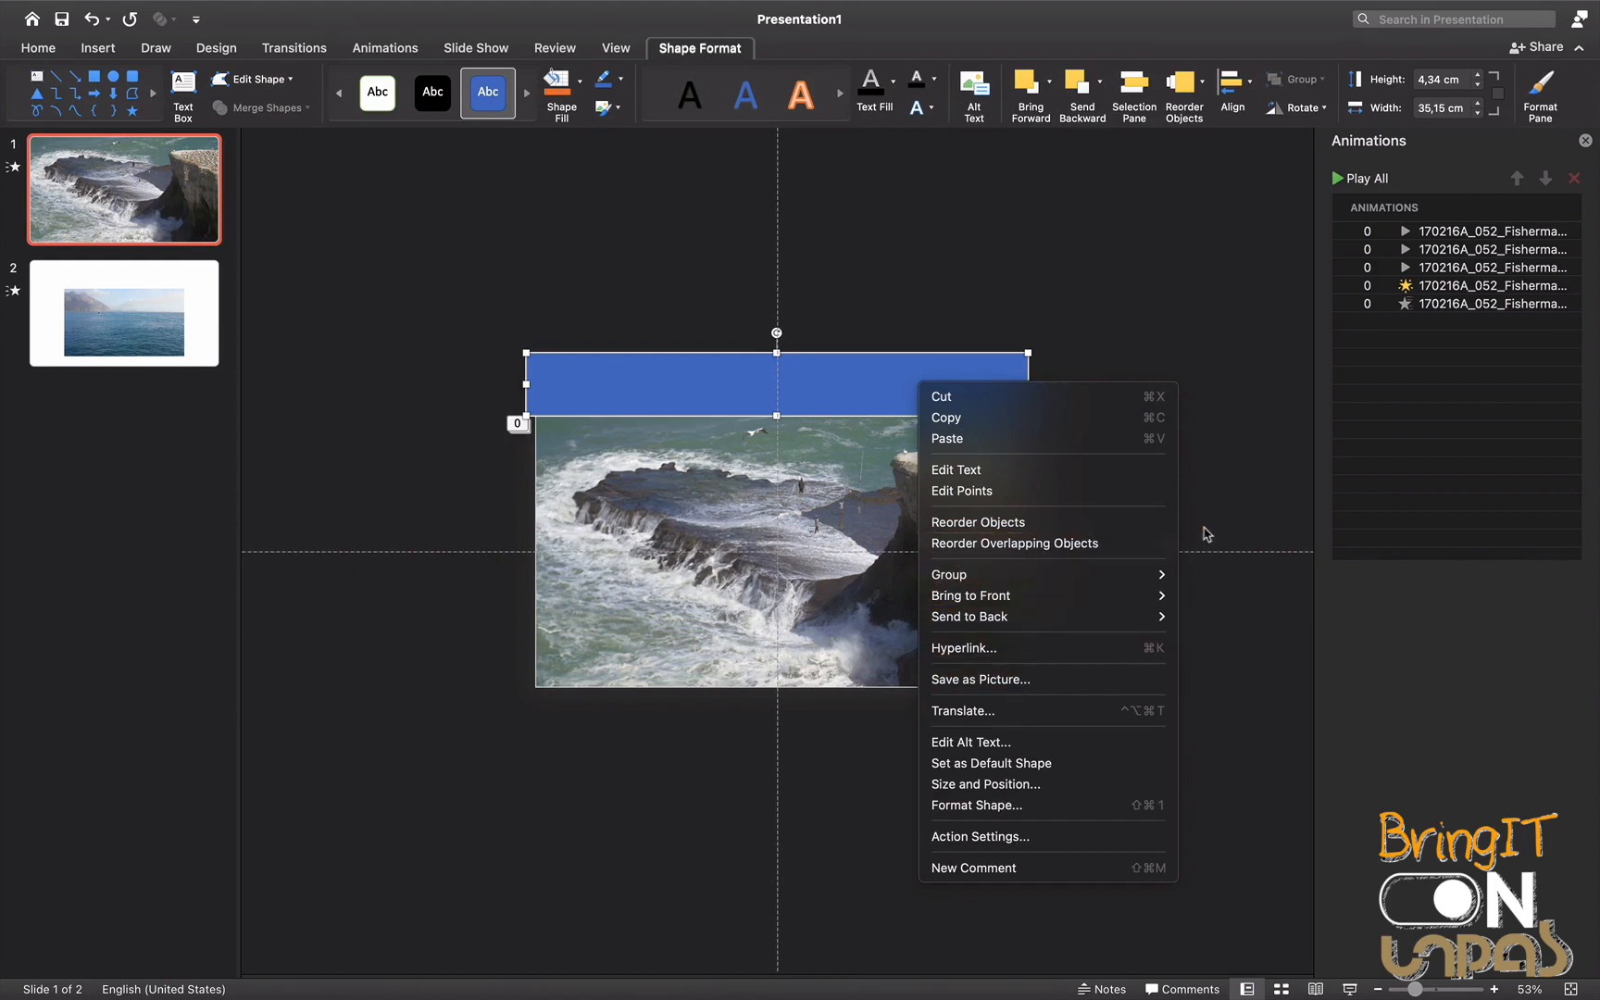
left_click(1111, 805)
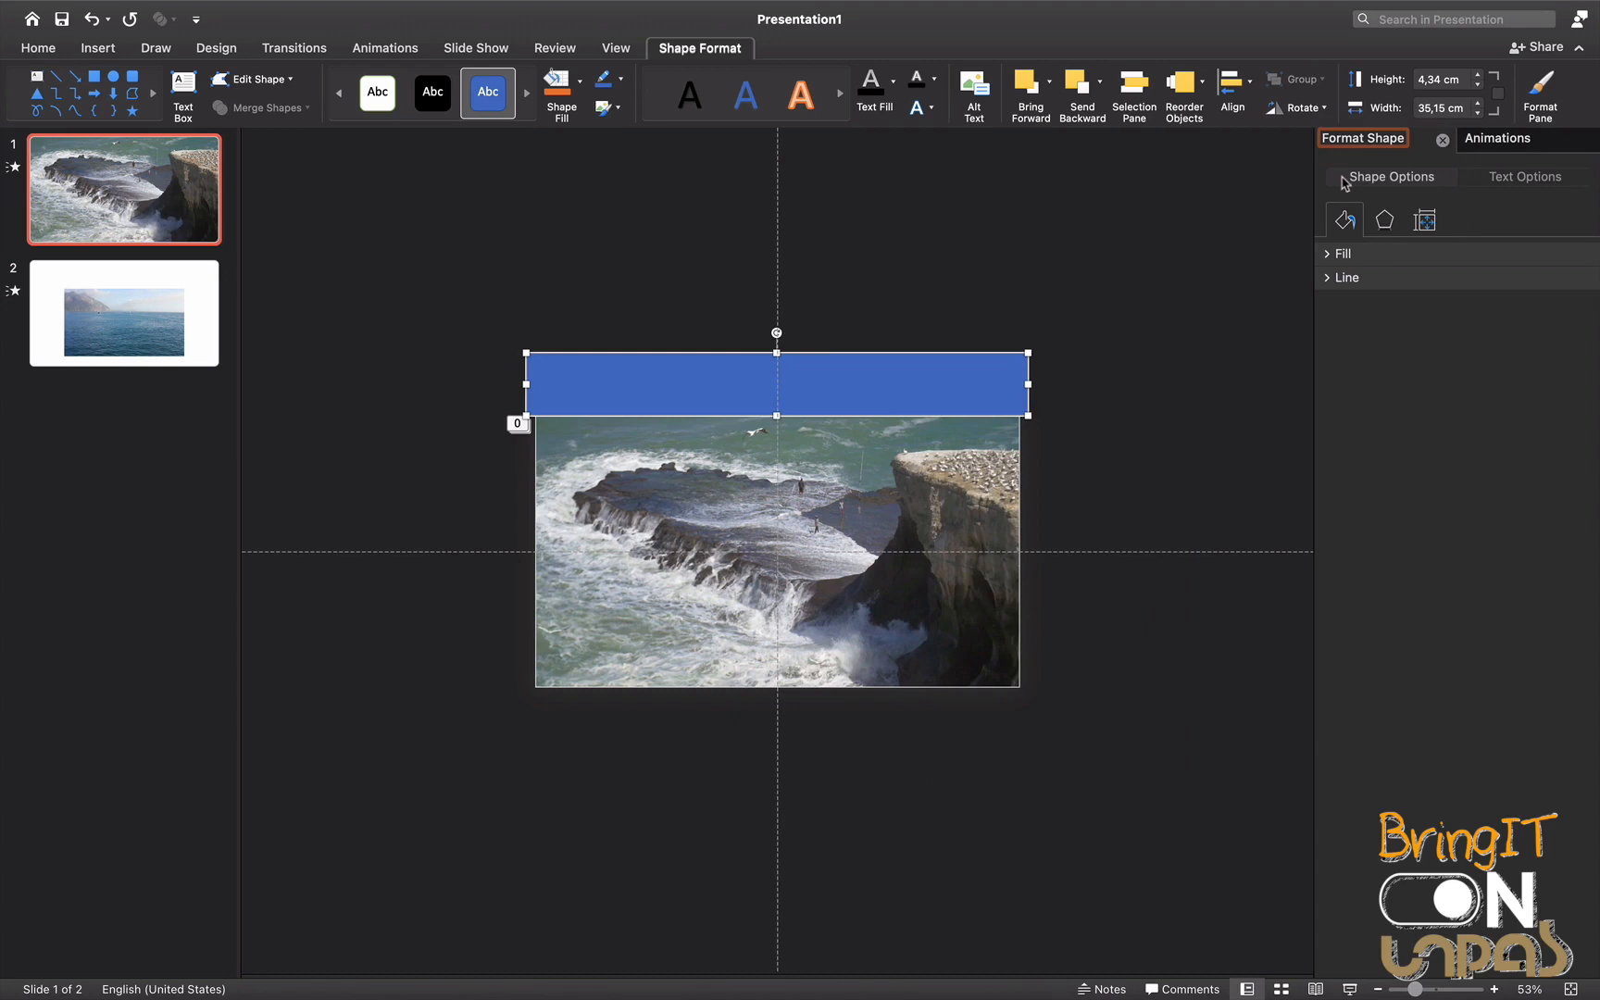
left_click(1363, 255)
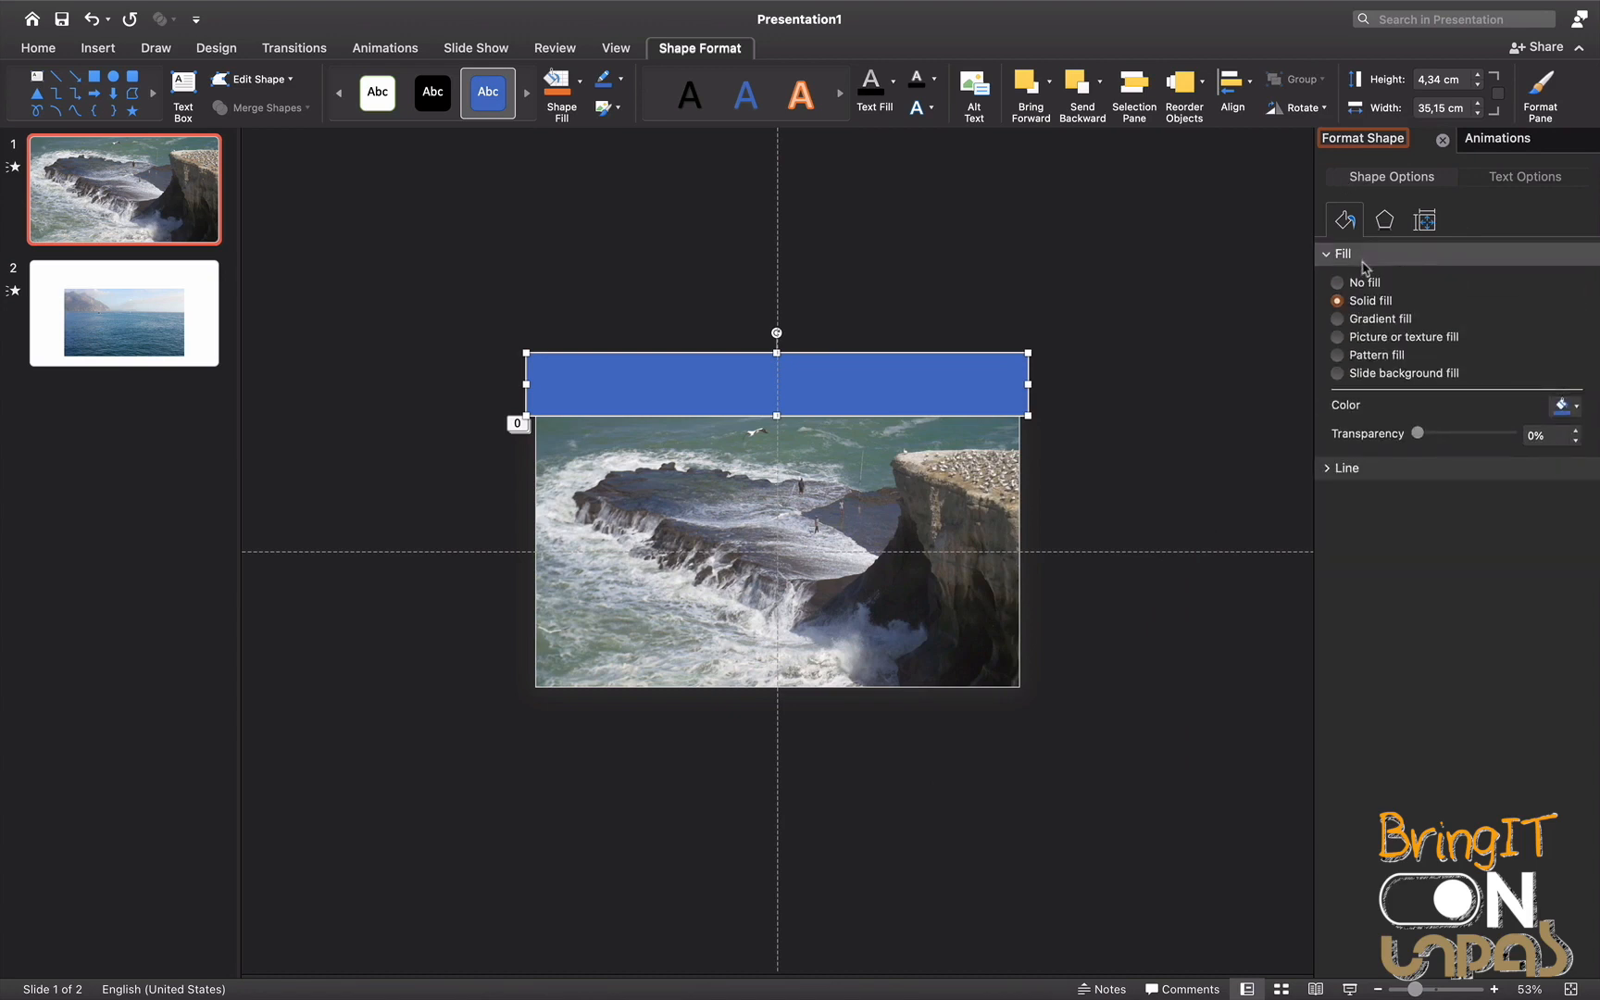
left_click(1357, 475)
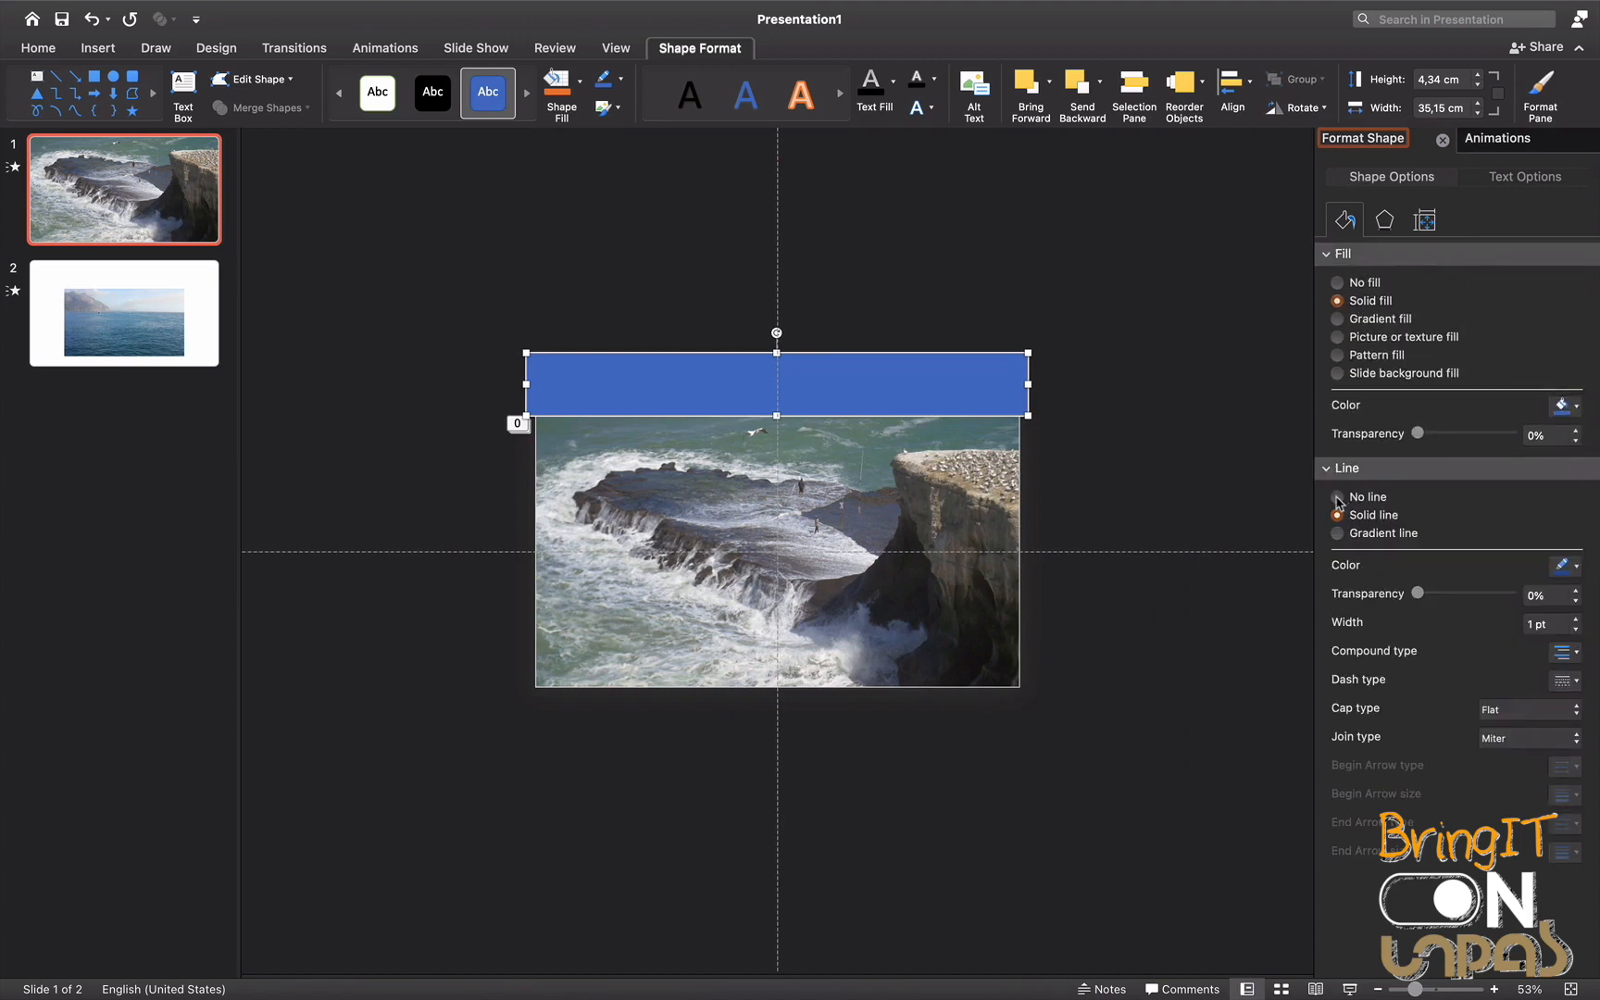
left_click(1336, 498)
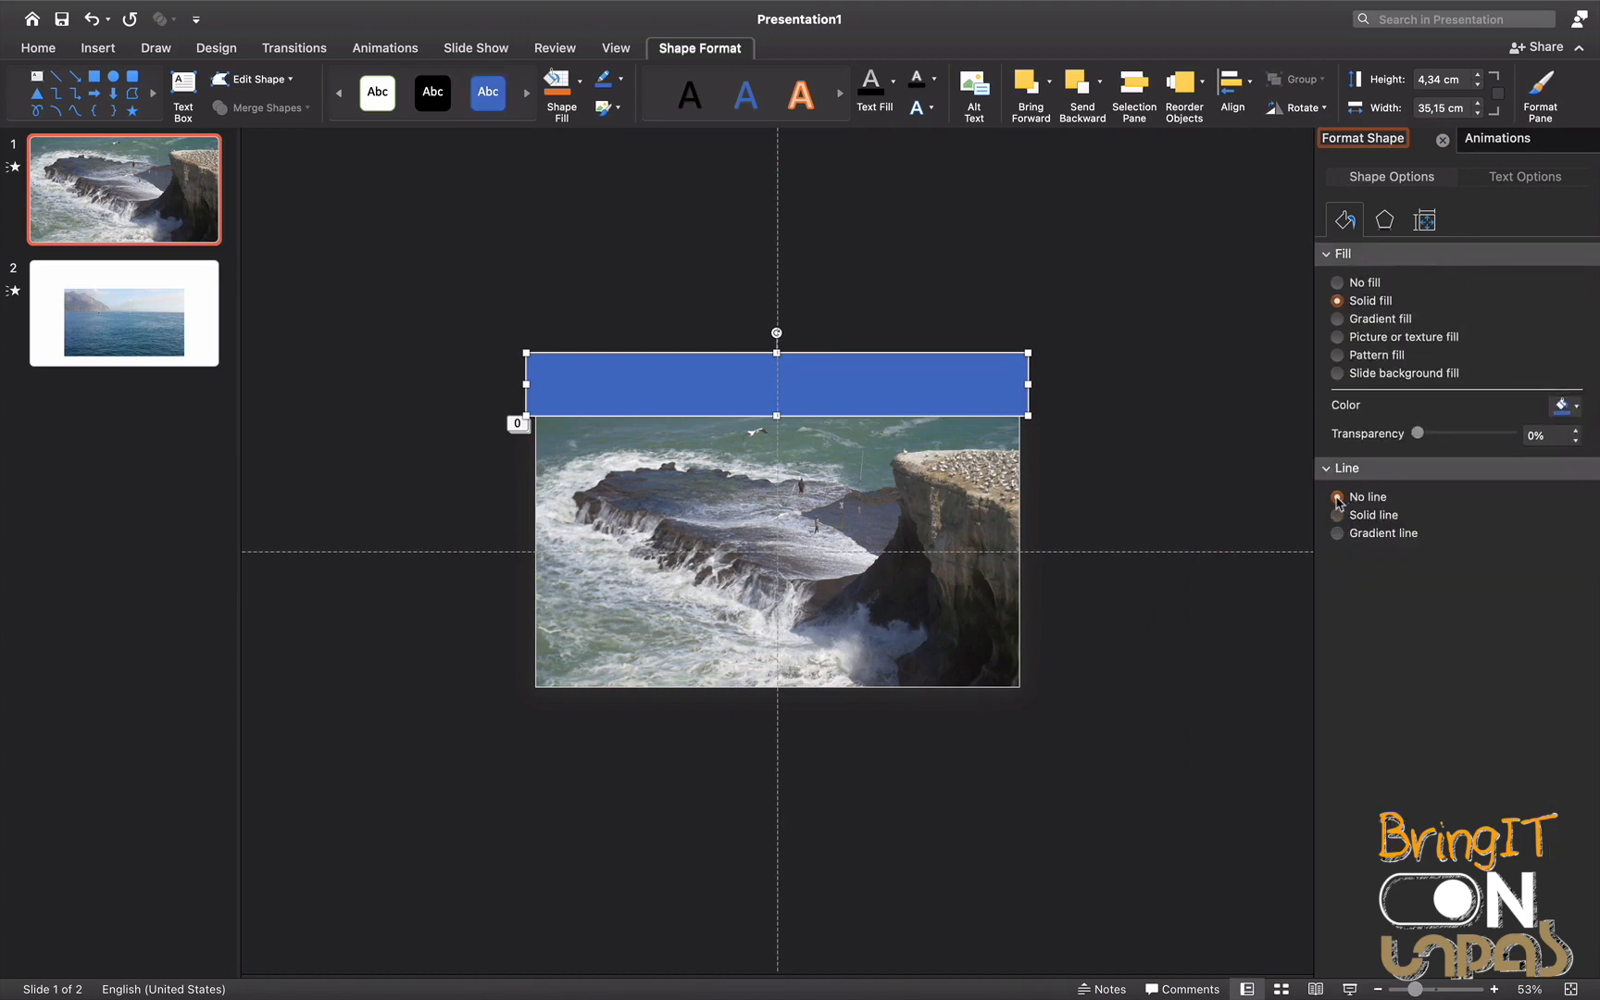
left_click(1573, 406)
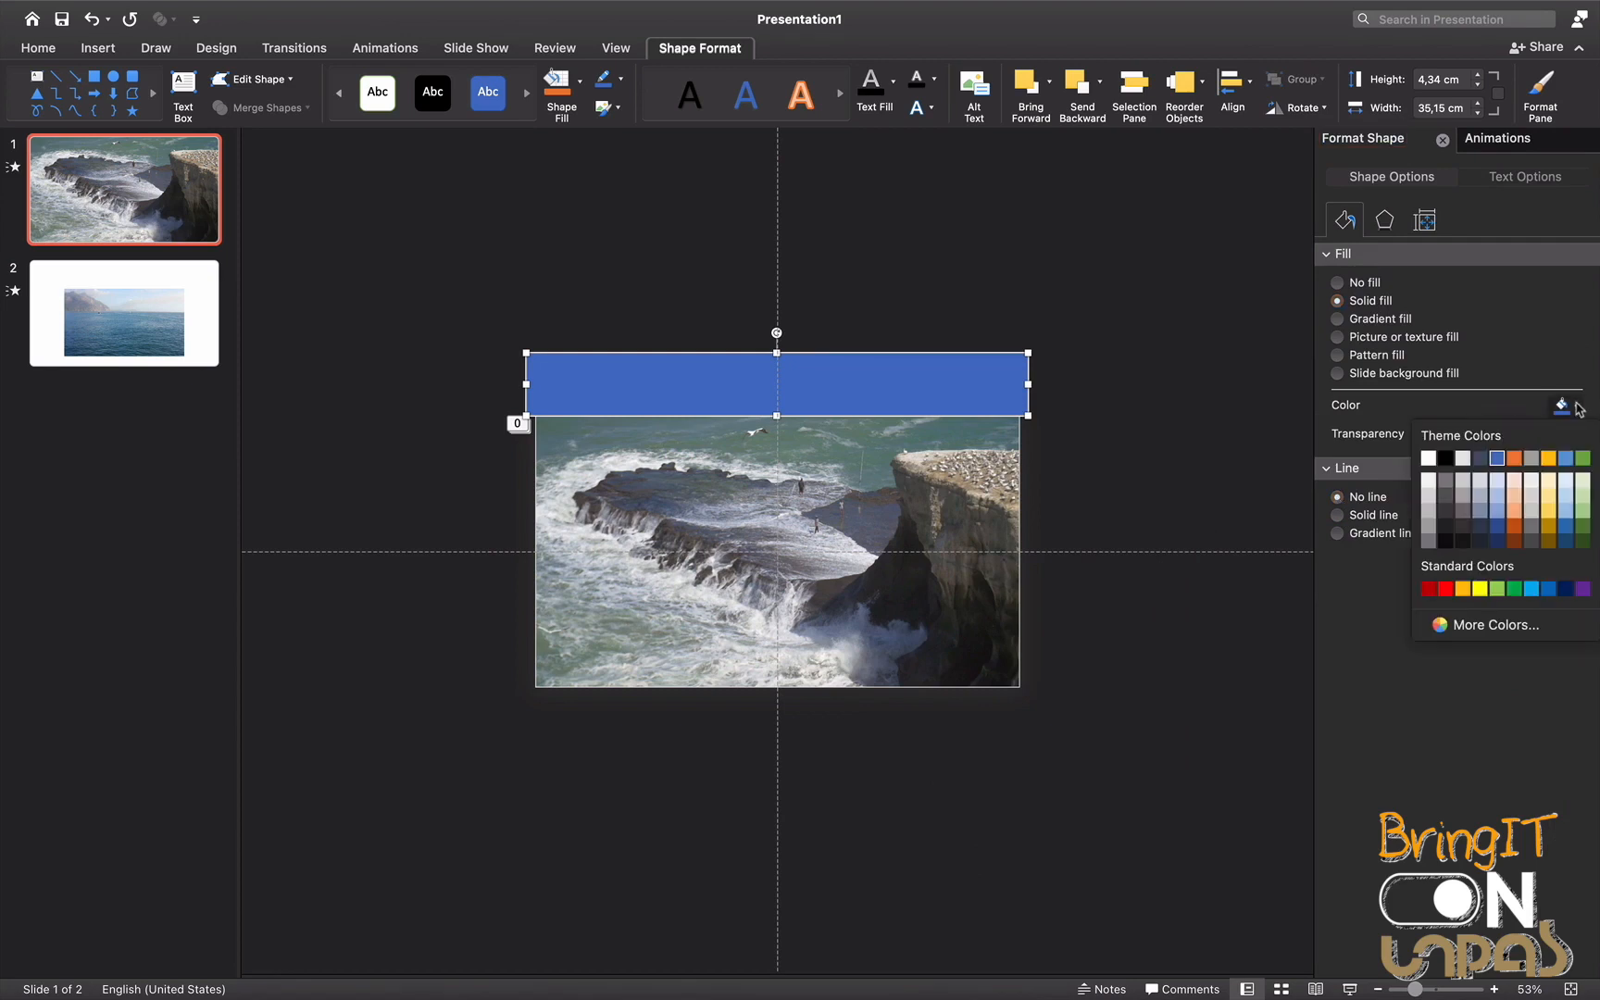
left_click(1445, 458)
left_click(1111, 450)
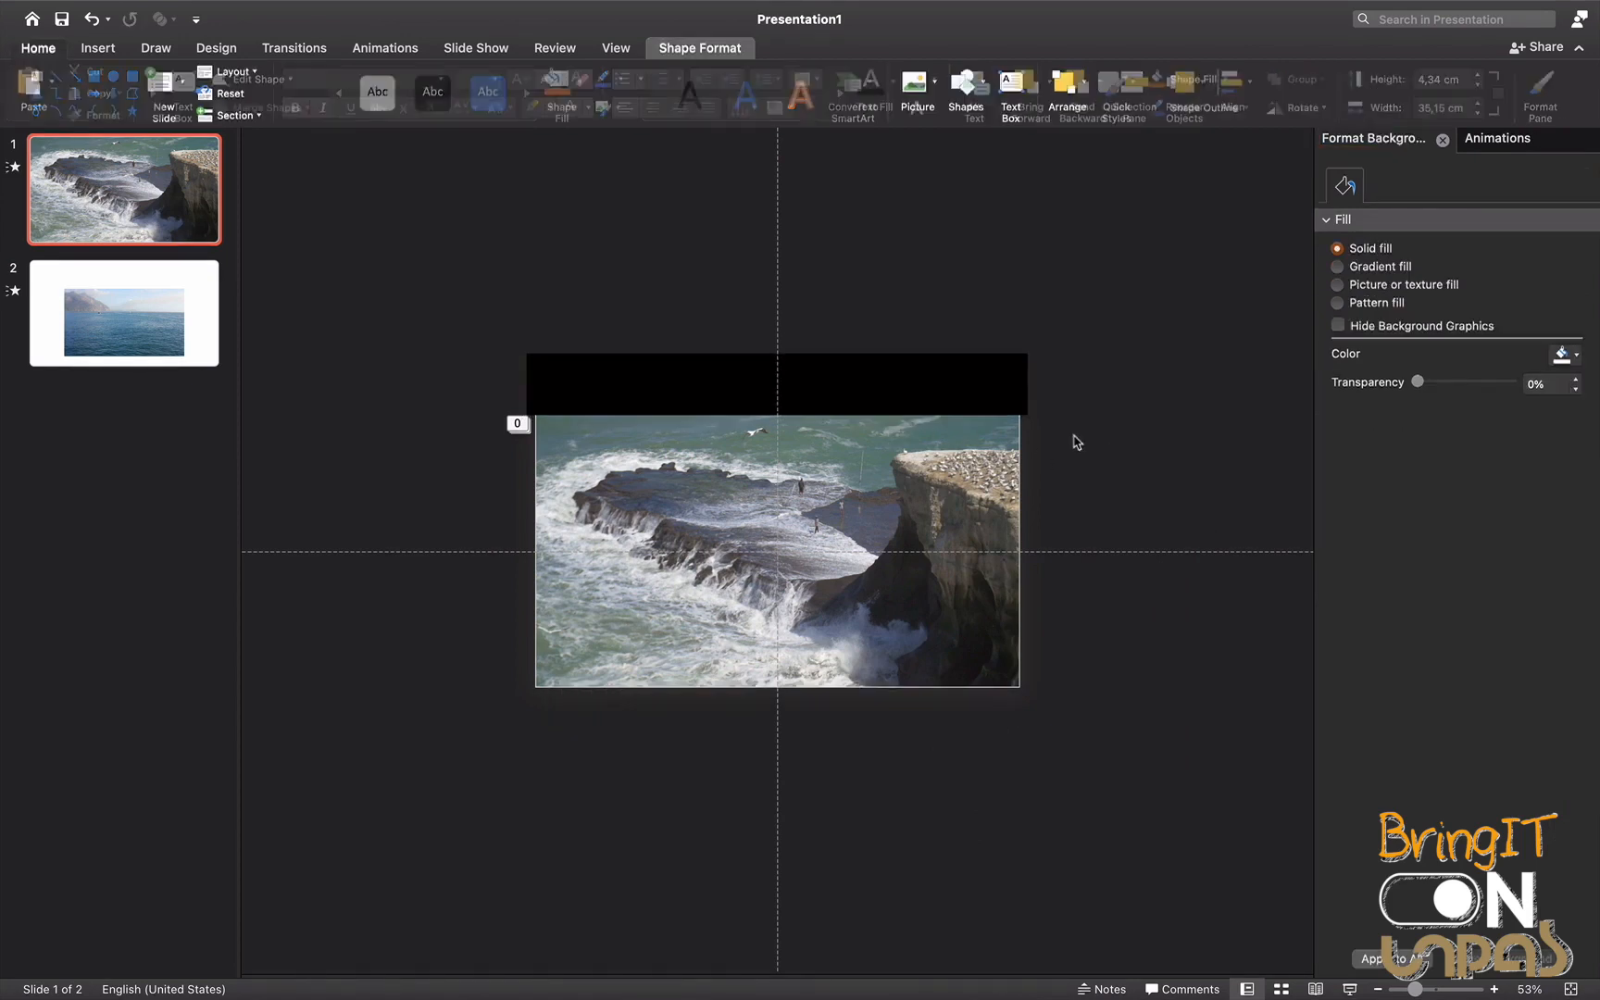
Nudge the black bar down until it overlaps the top edge of the video
left_click(897, 368)
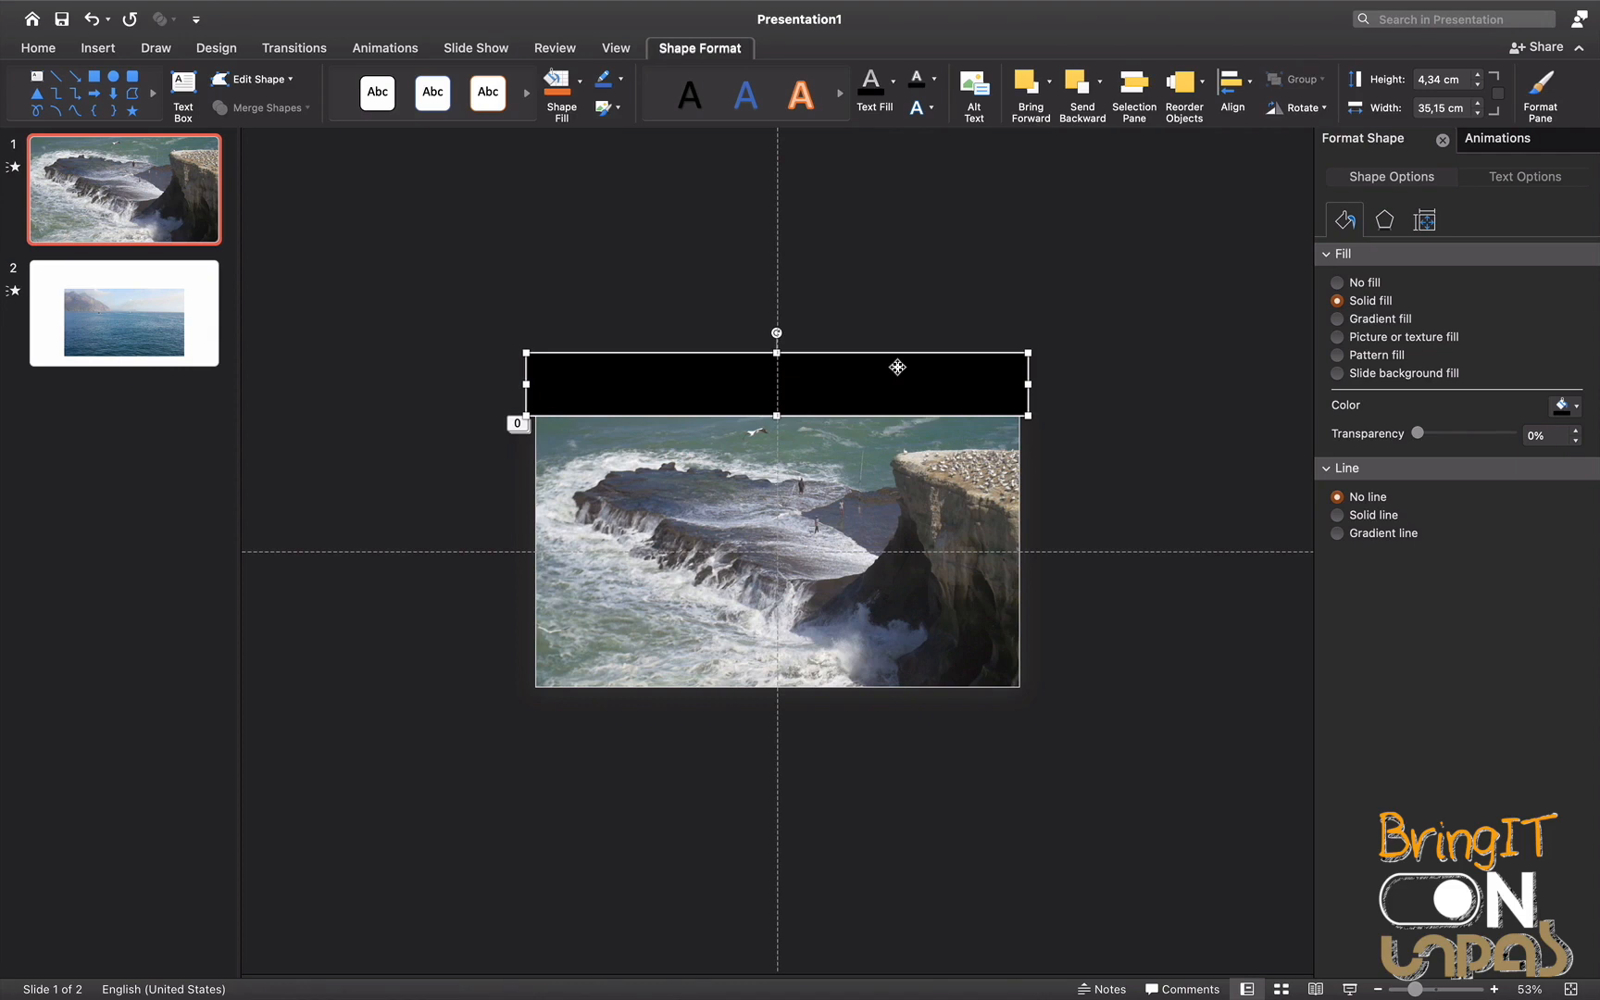
key("Down")
key("Down")
key("Down")
key("Down")
key("Down")
key("Down")
key("Down")
key("Down")
key("Down")
key("Down")
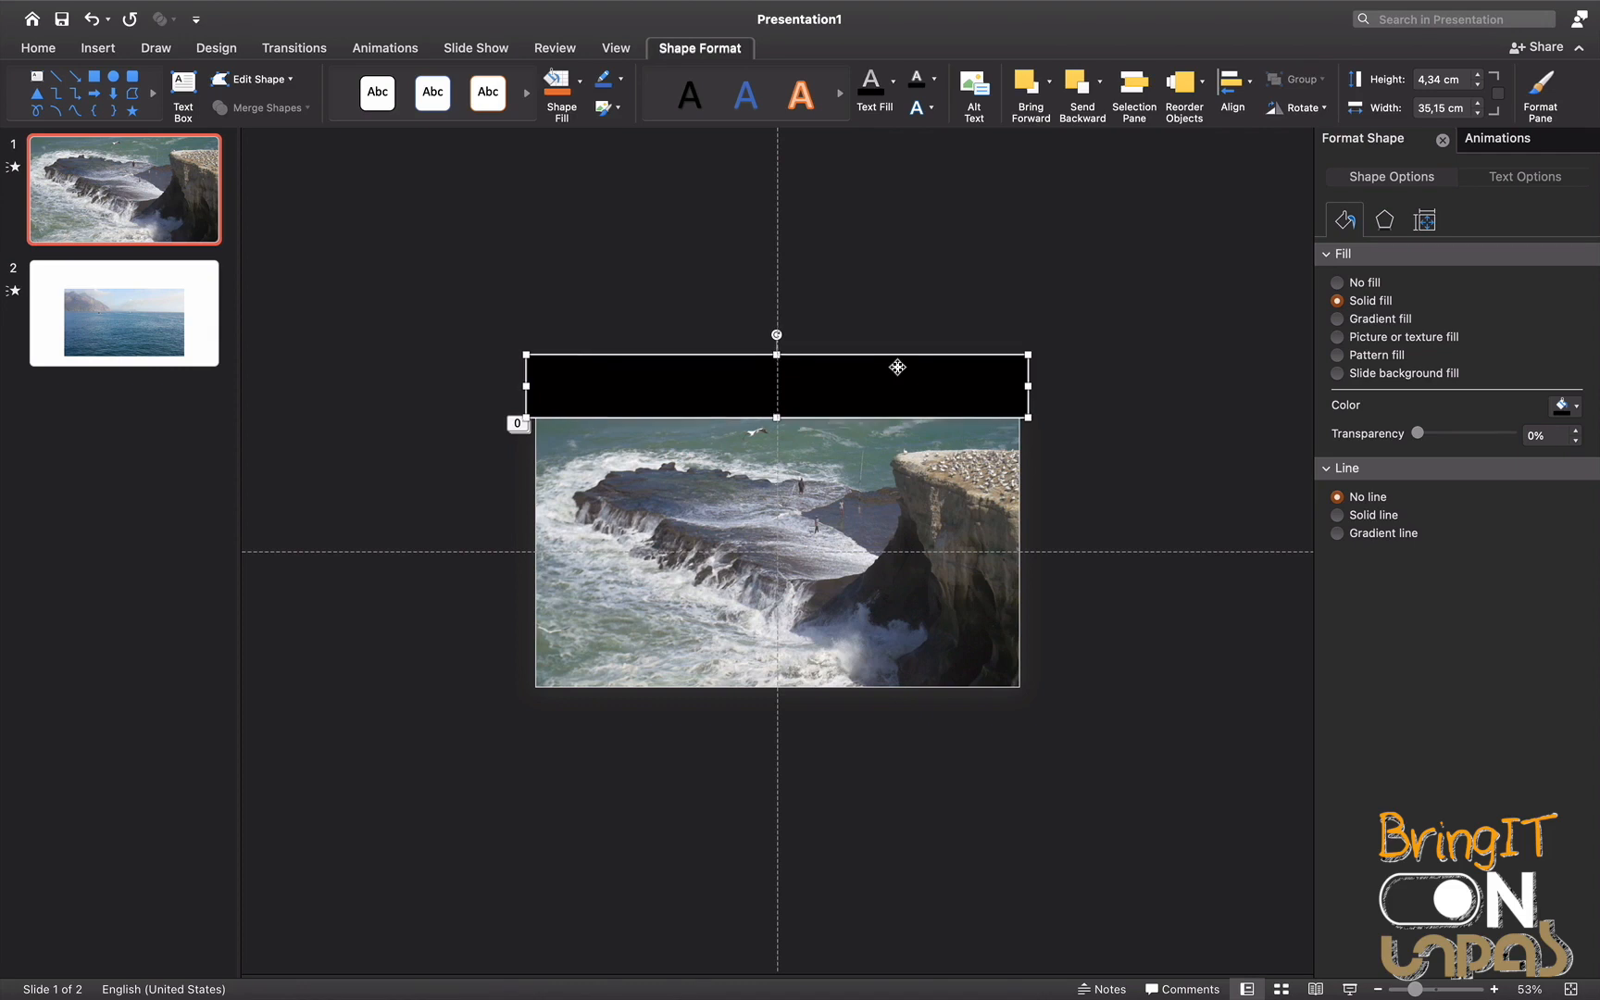
key("Down")
key("Up")
key("Up")
key("Up")
key("Up")
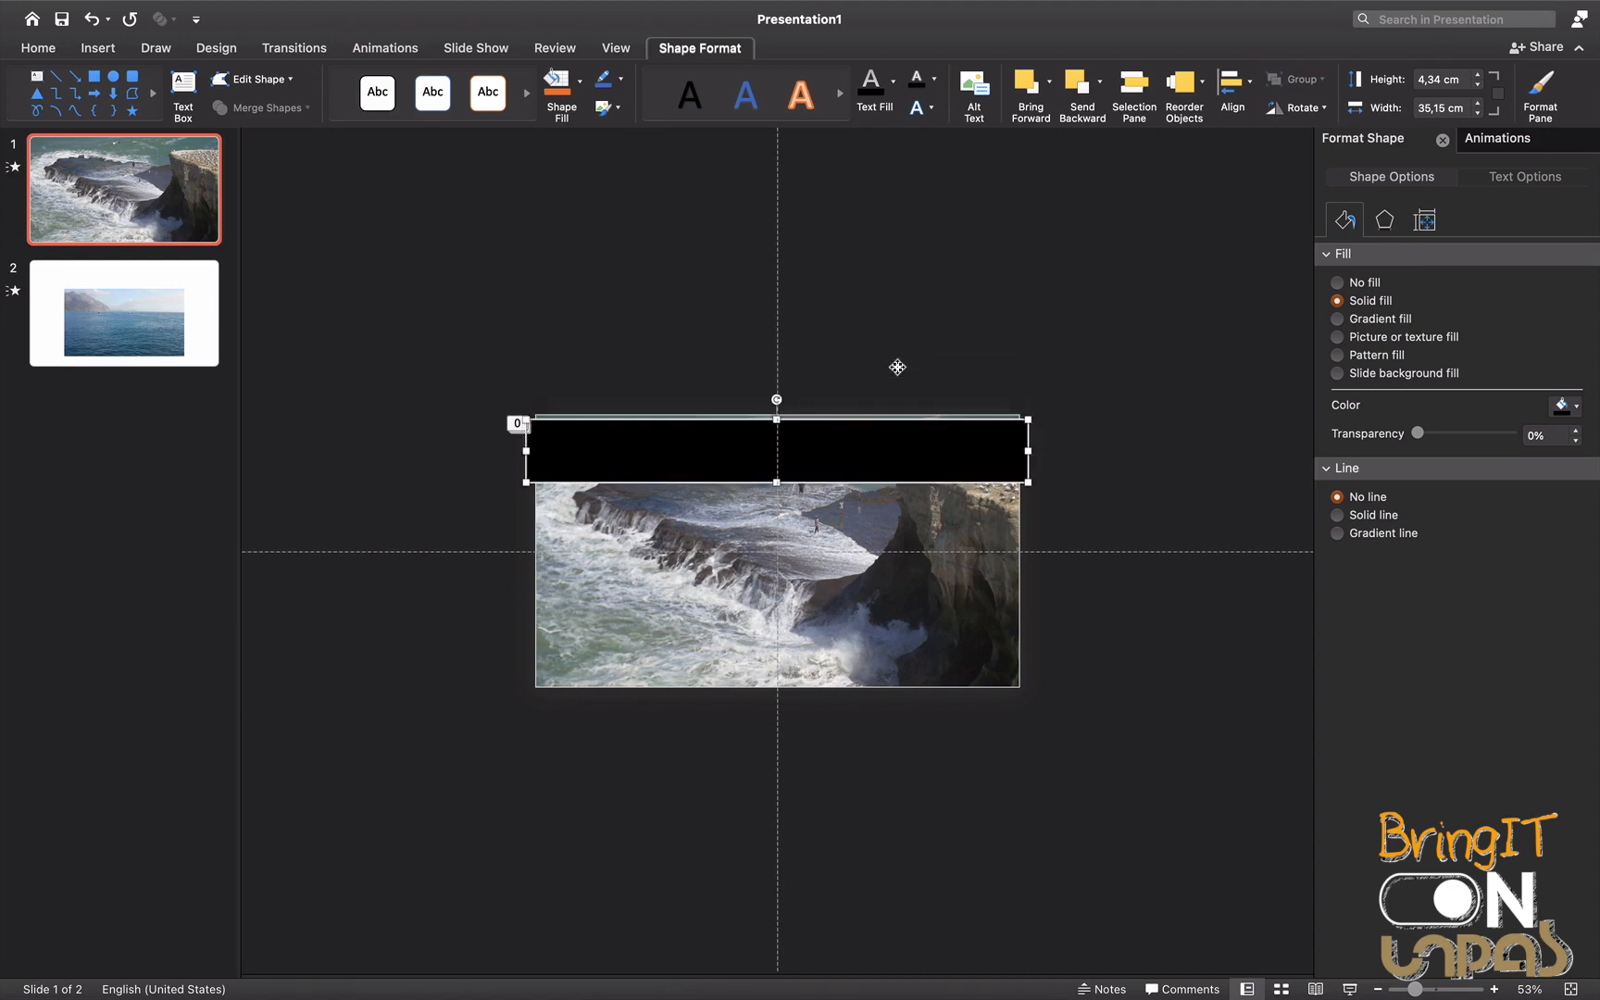
key("Down")
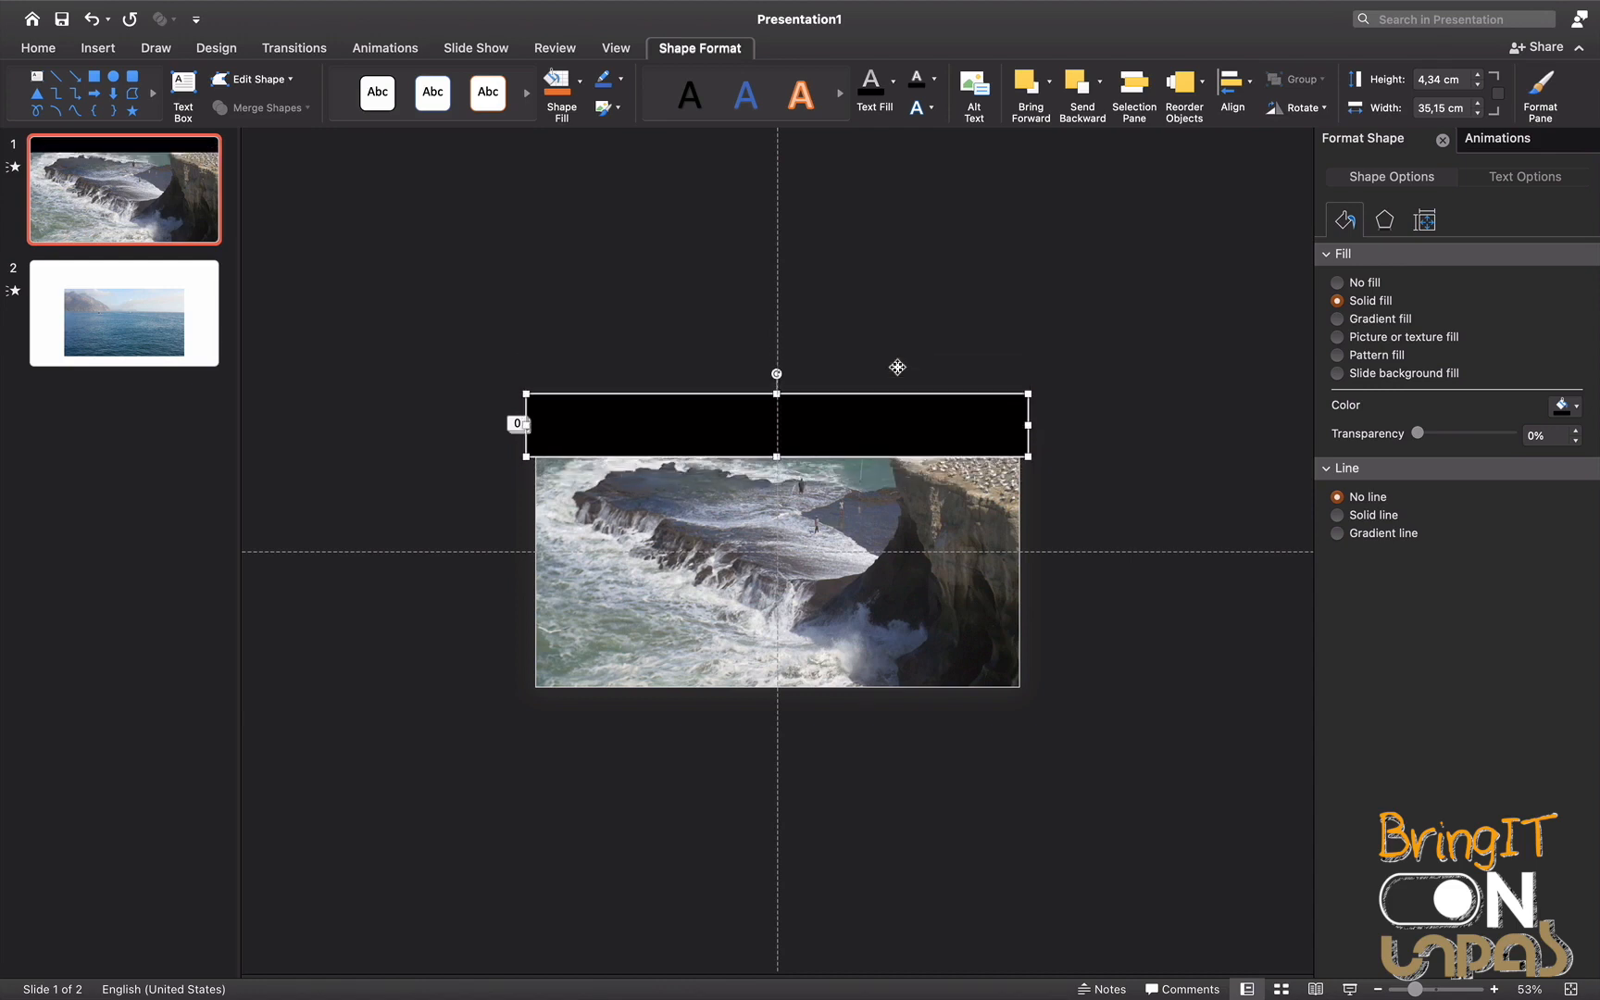
Reduce the black bar's height to about 3,48 cm by raising its lower edge
left_click_drag(777, 456, 778, 416)
left_click_drag(778, 417, 778, 444)
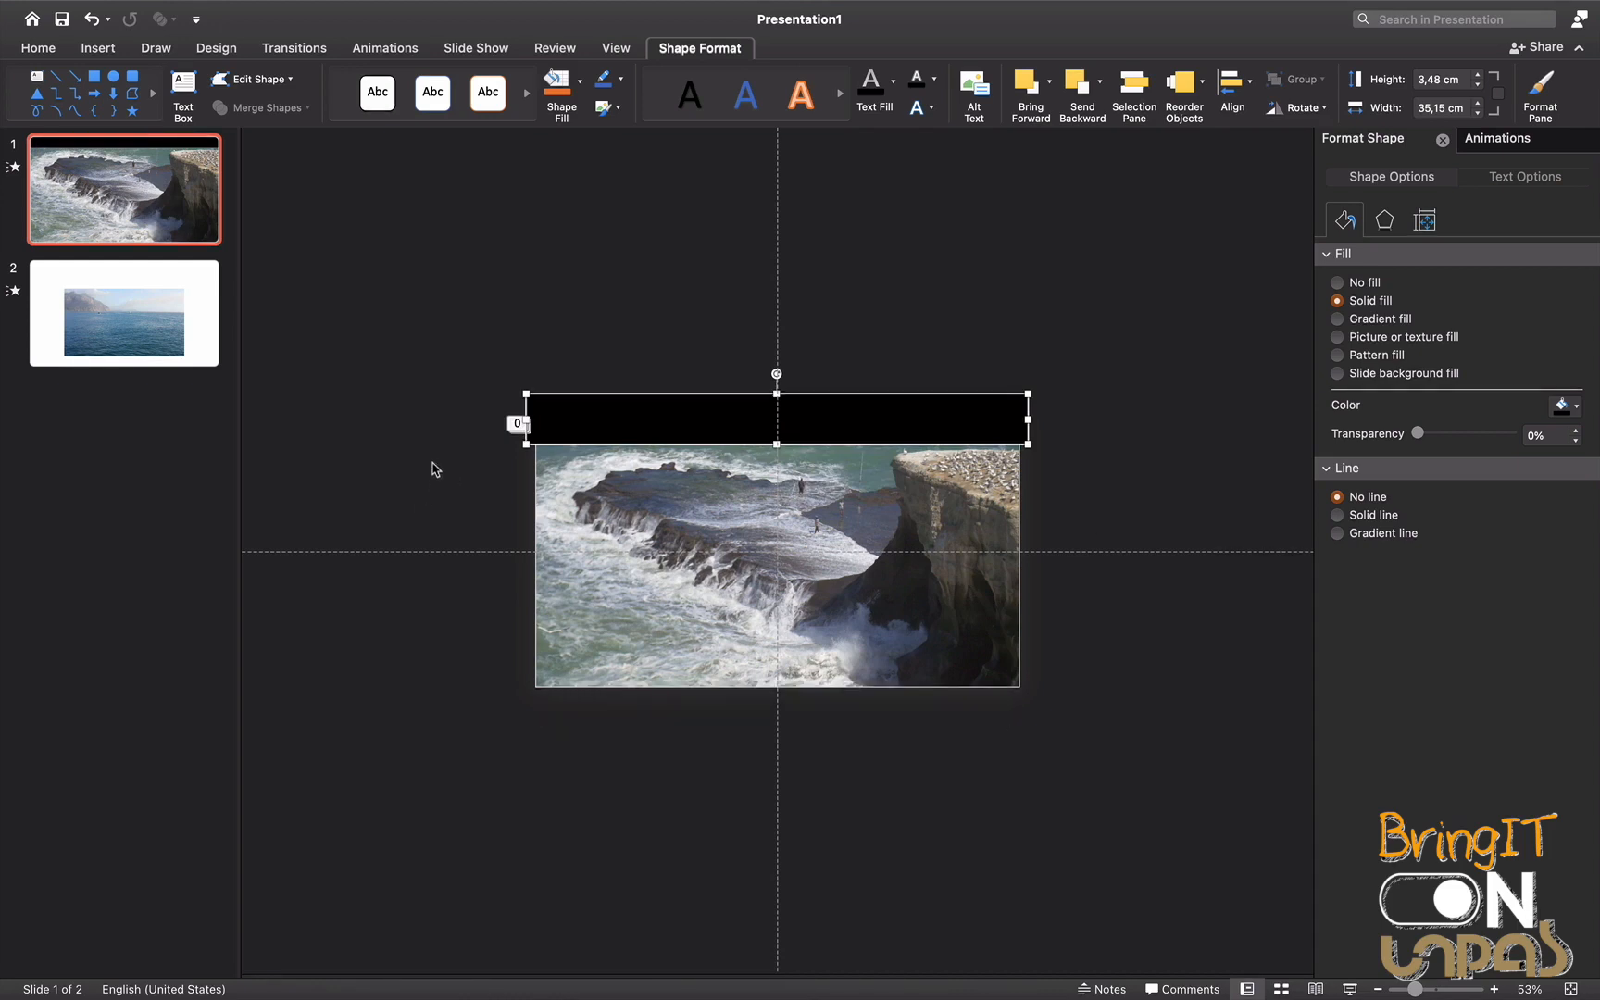
left_click(450, 357)
Add a Fly In entrance animation to the black bar at the slide's top edge
left_click(567, 401)
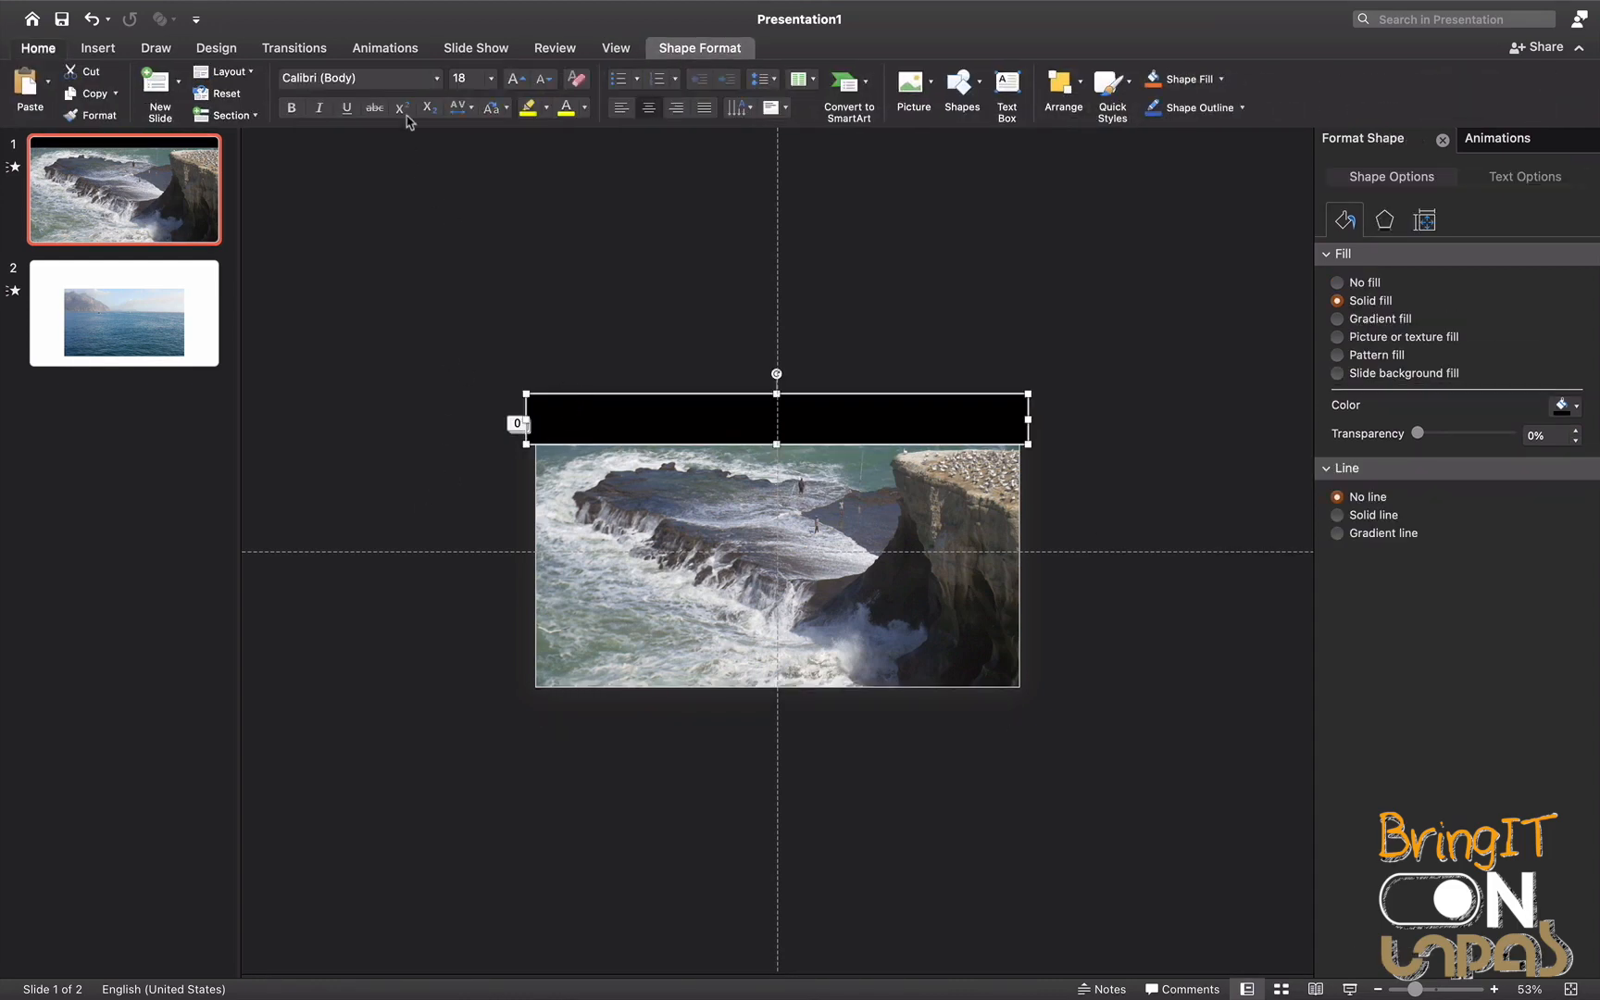
left_click(392, 53)
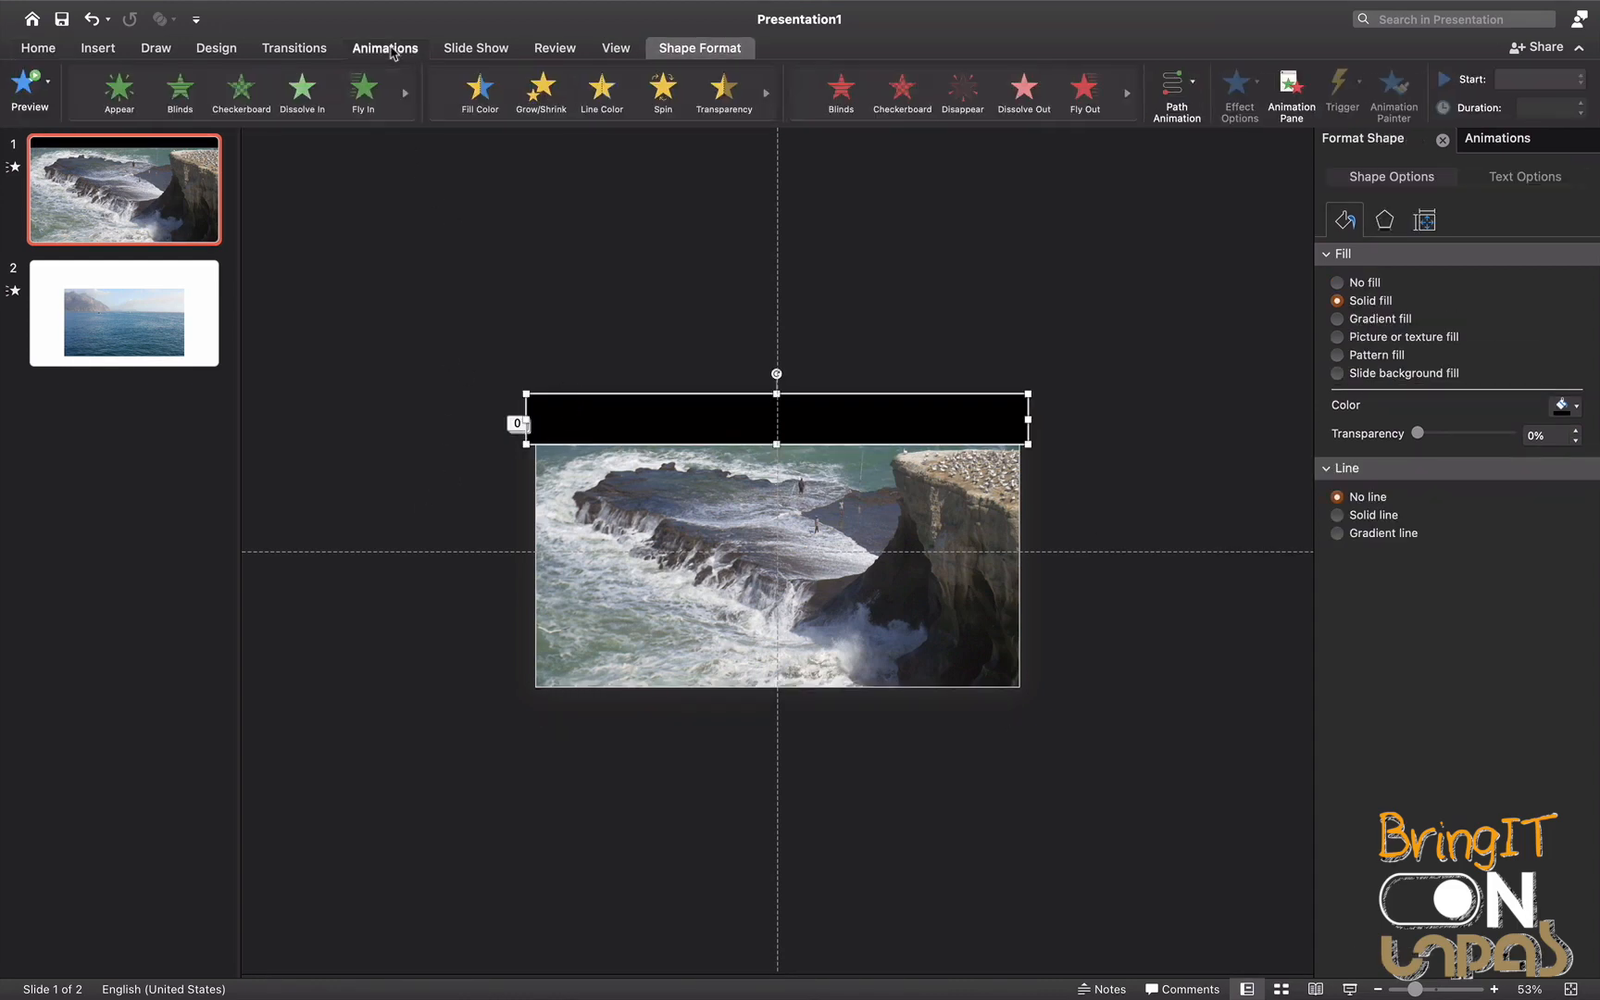
left_click(364, 89)
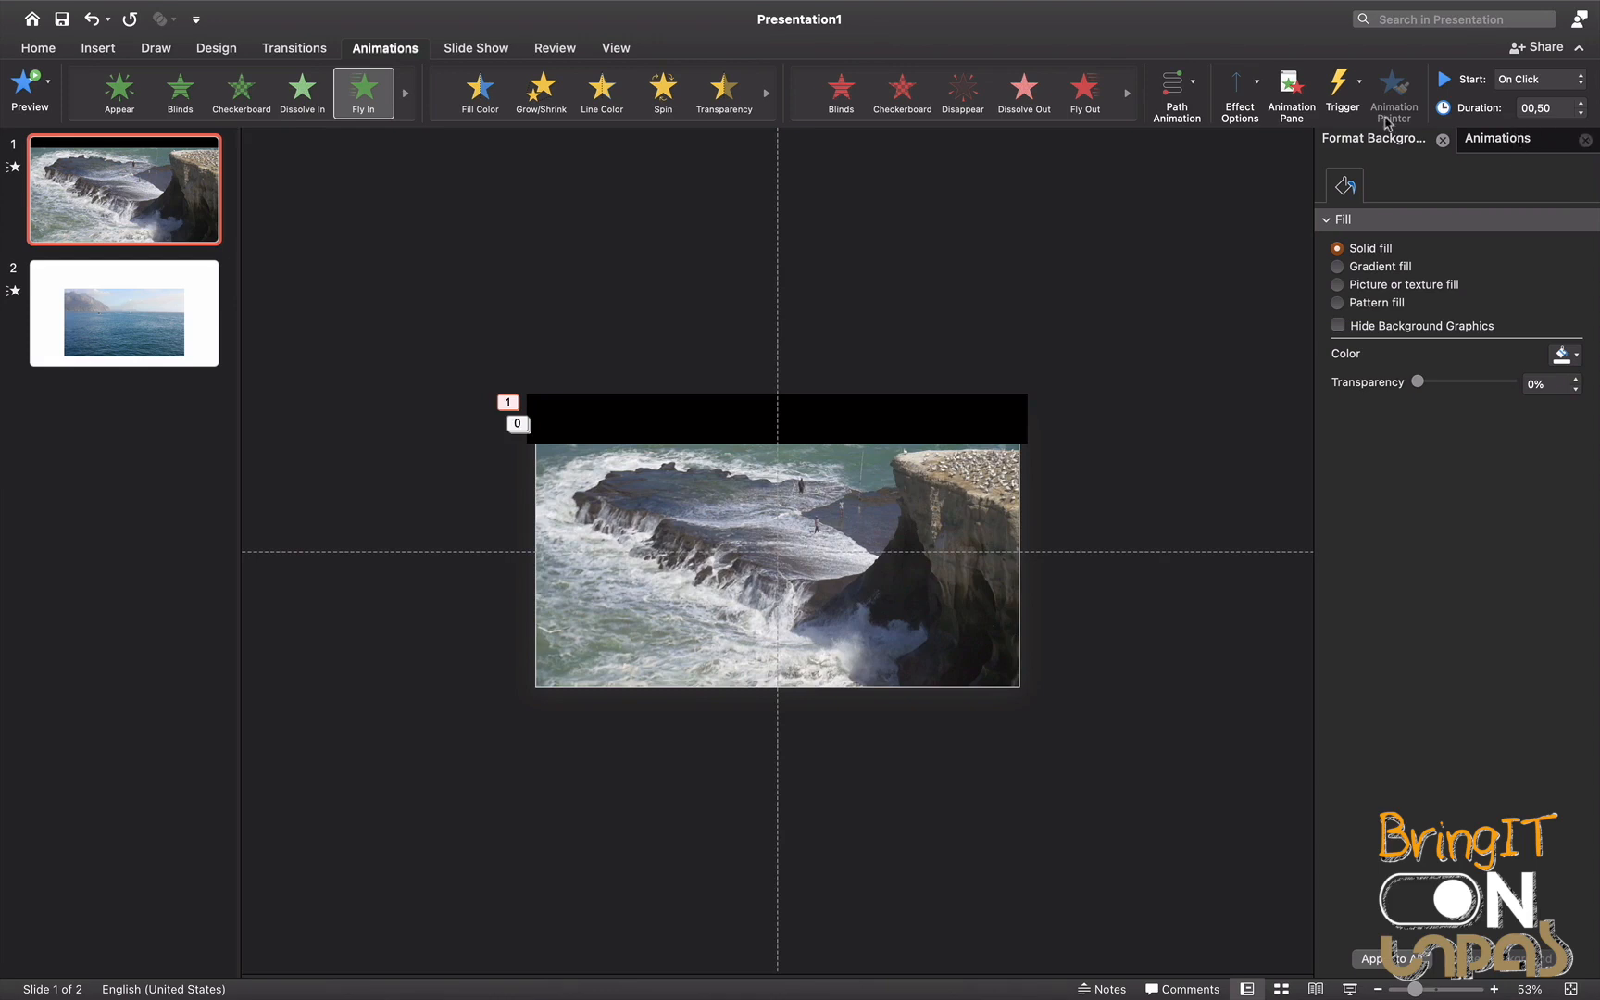
Set the bar's Fly In to start With Previous, last 1 second, delay 3,5 seconds and enter From Top
left_click(1509, 142)
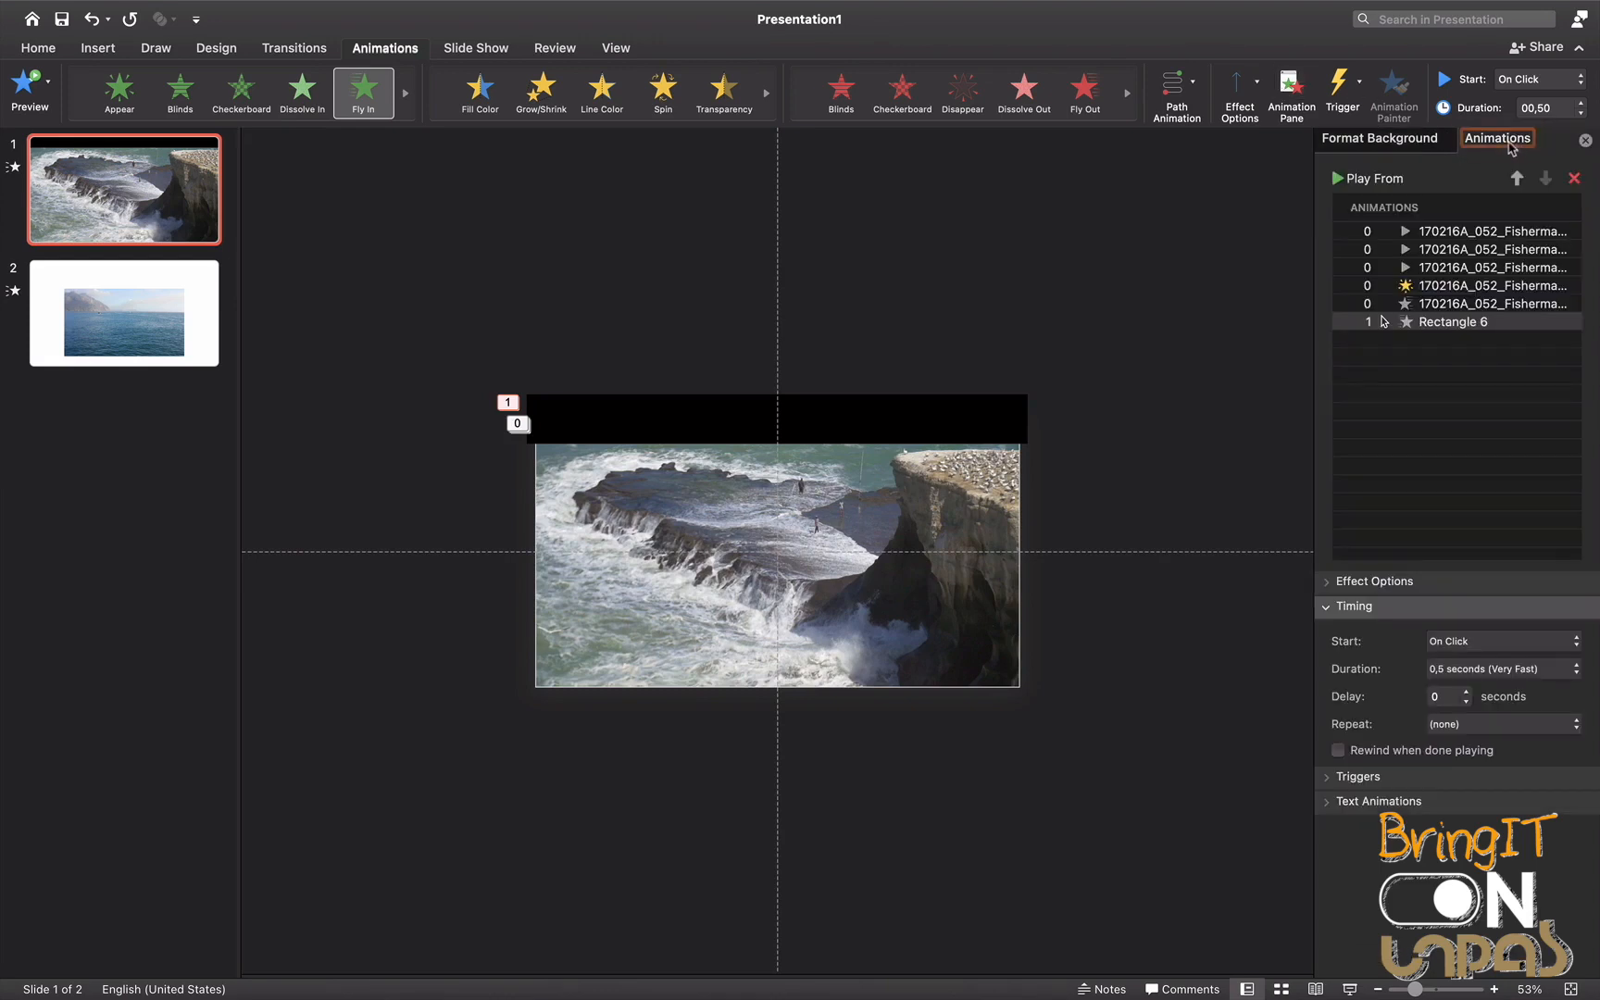
left_click(1546, 648)
left_click(1519, 664)
left_click(1577, 668)
left_click(1444, 646)
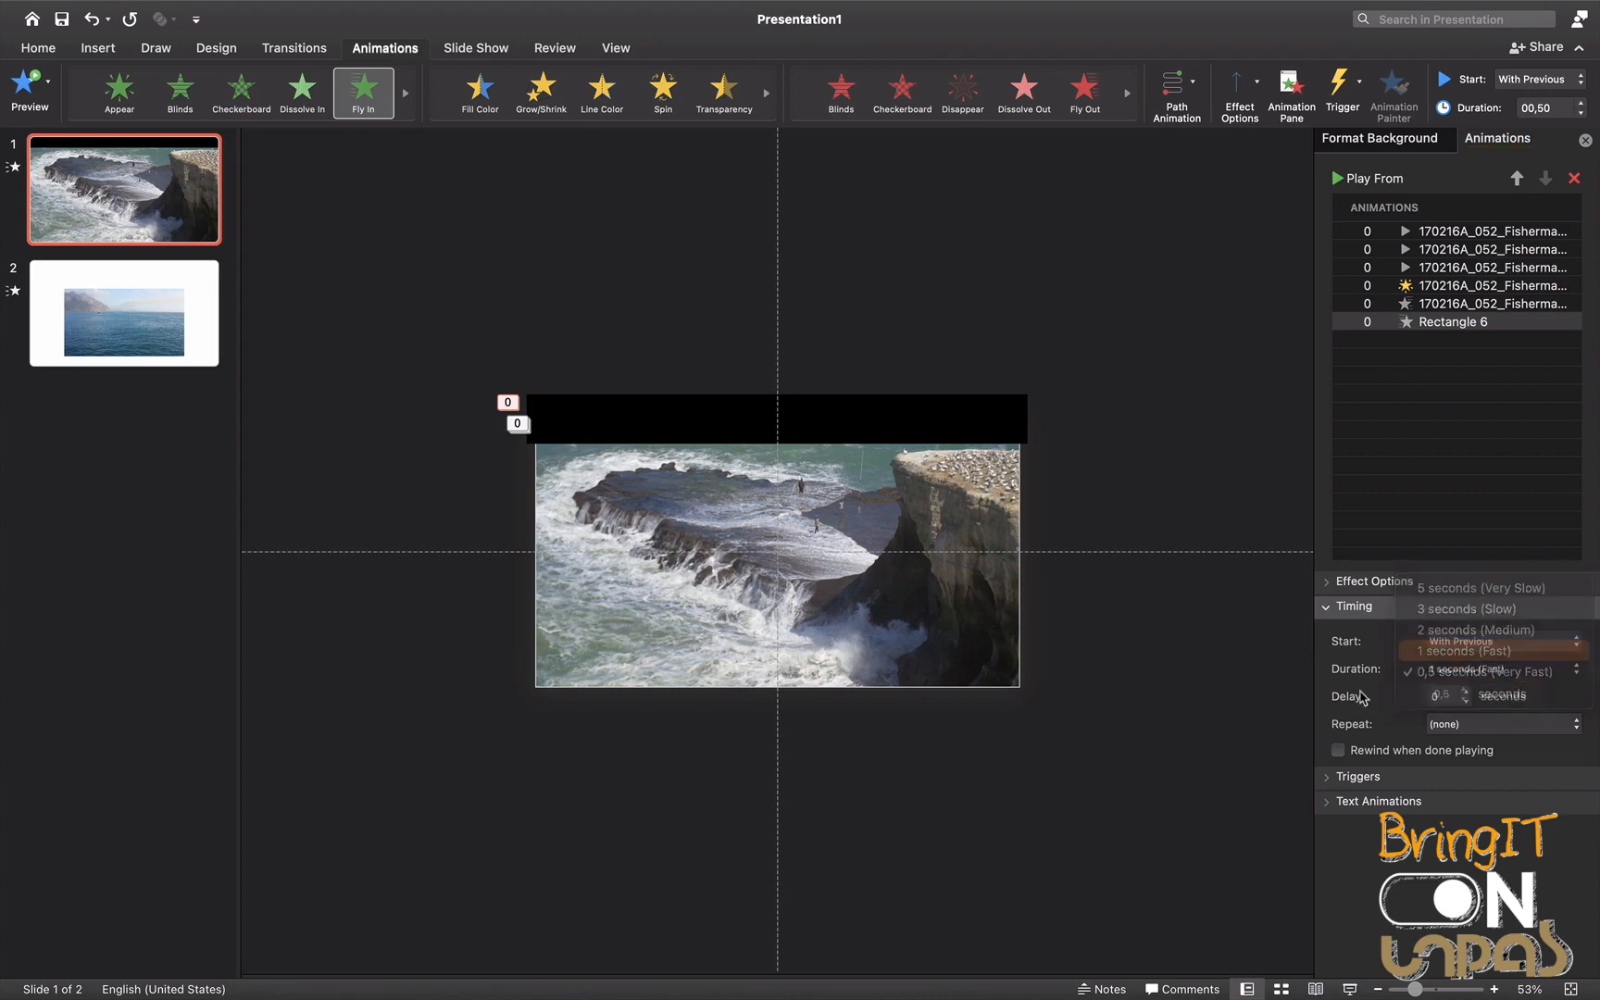
left_click(1441, 696)
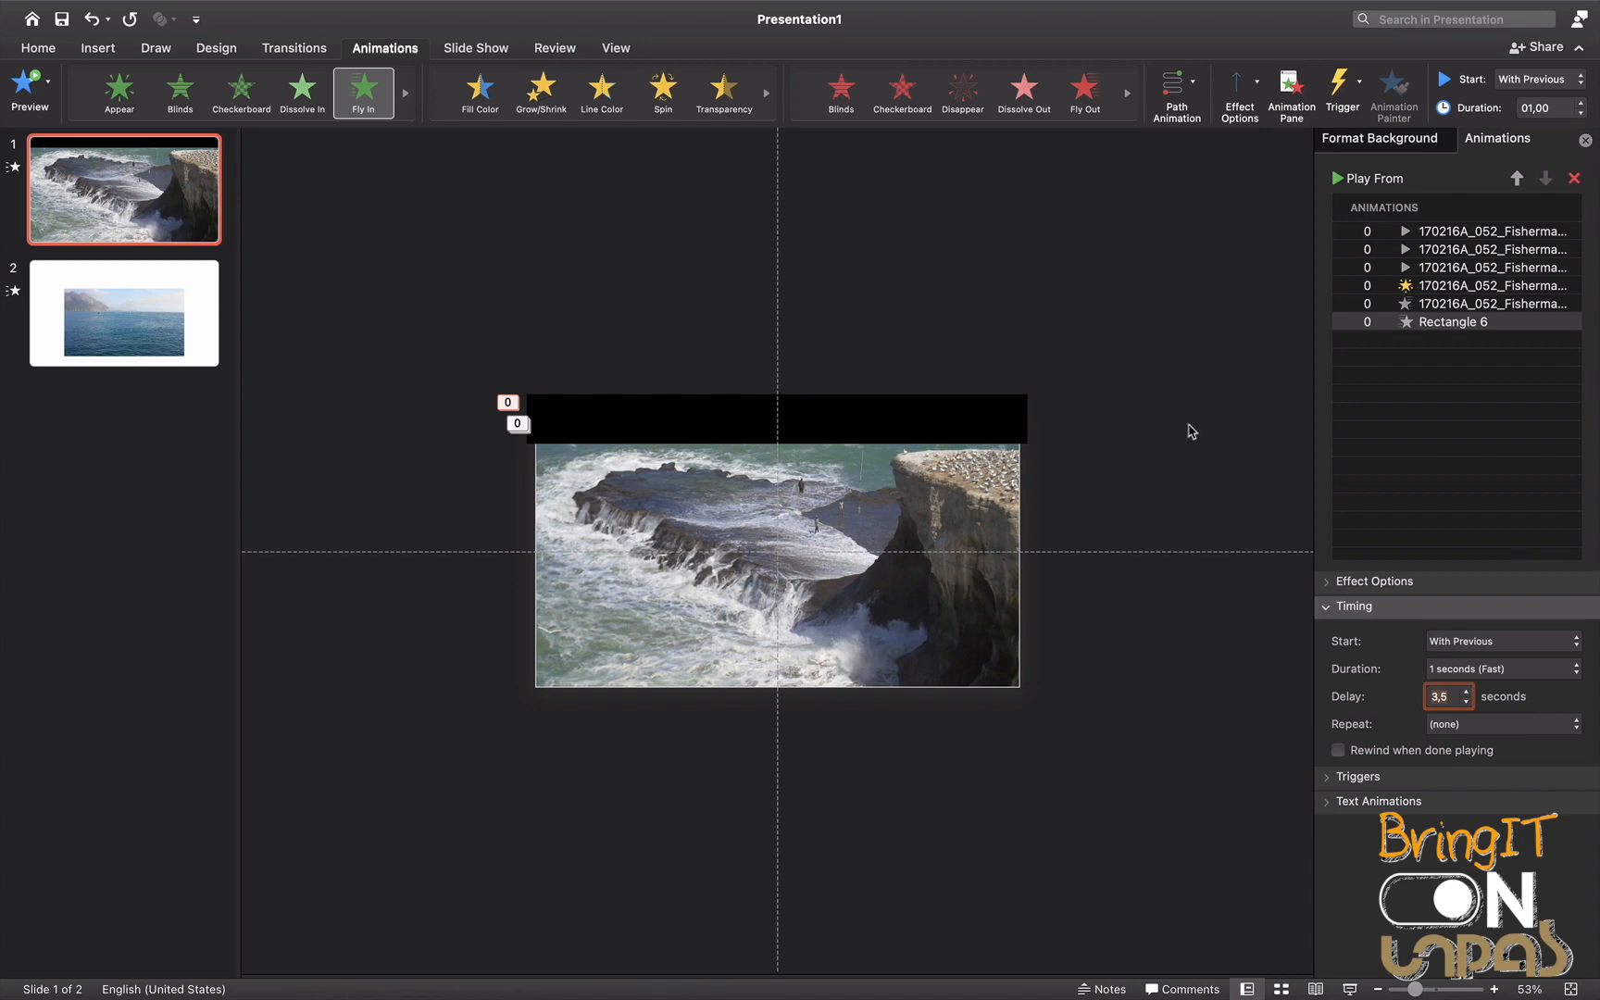
left_click(1257, 86)
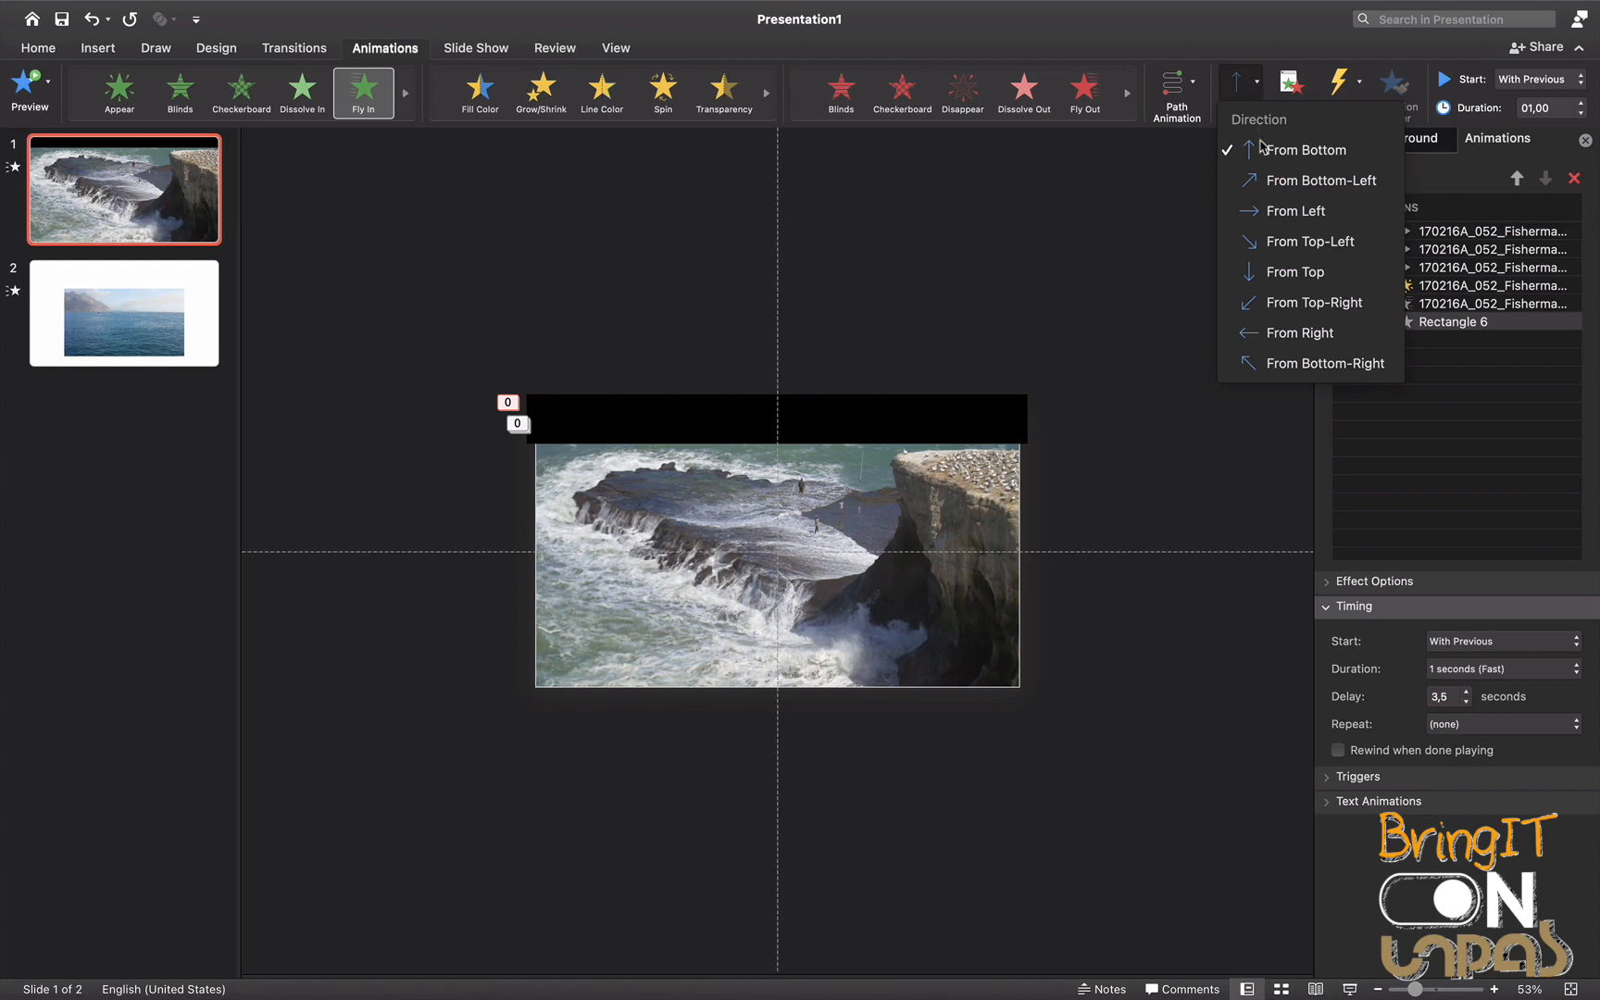
left_click(1280, 273)
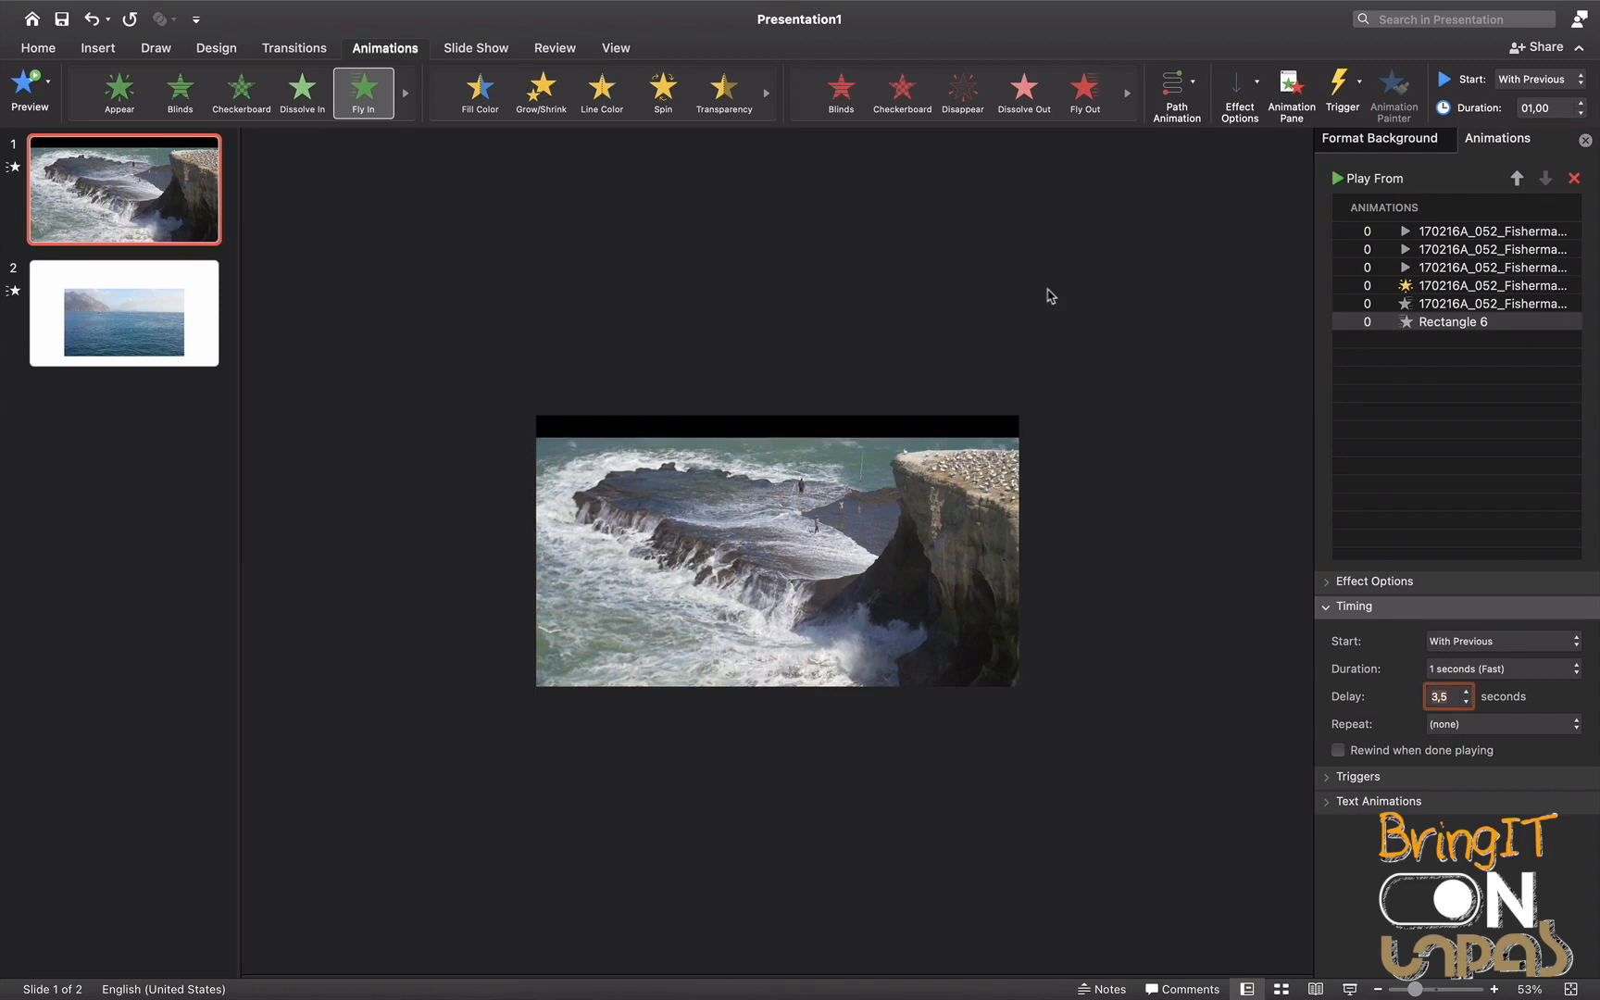
Duplicate the black bar and place the copy along the slide's bottom edge, aligned horizontally with the original
left_click(961, 424)
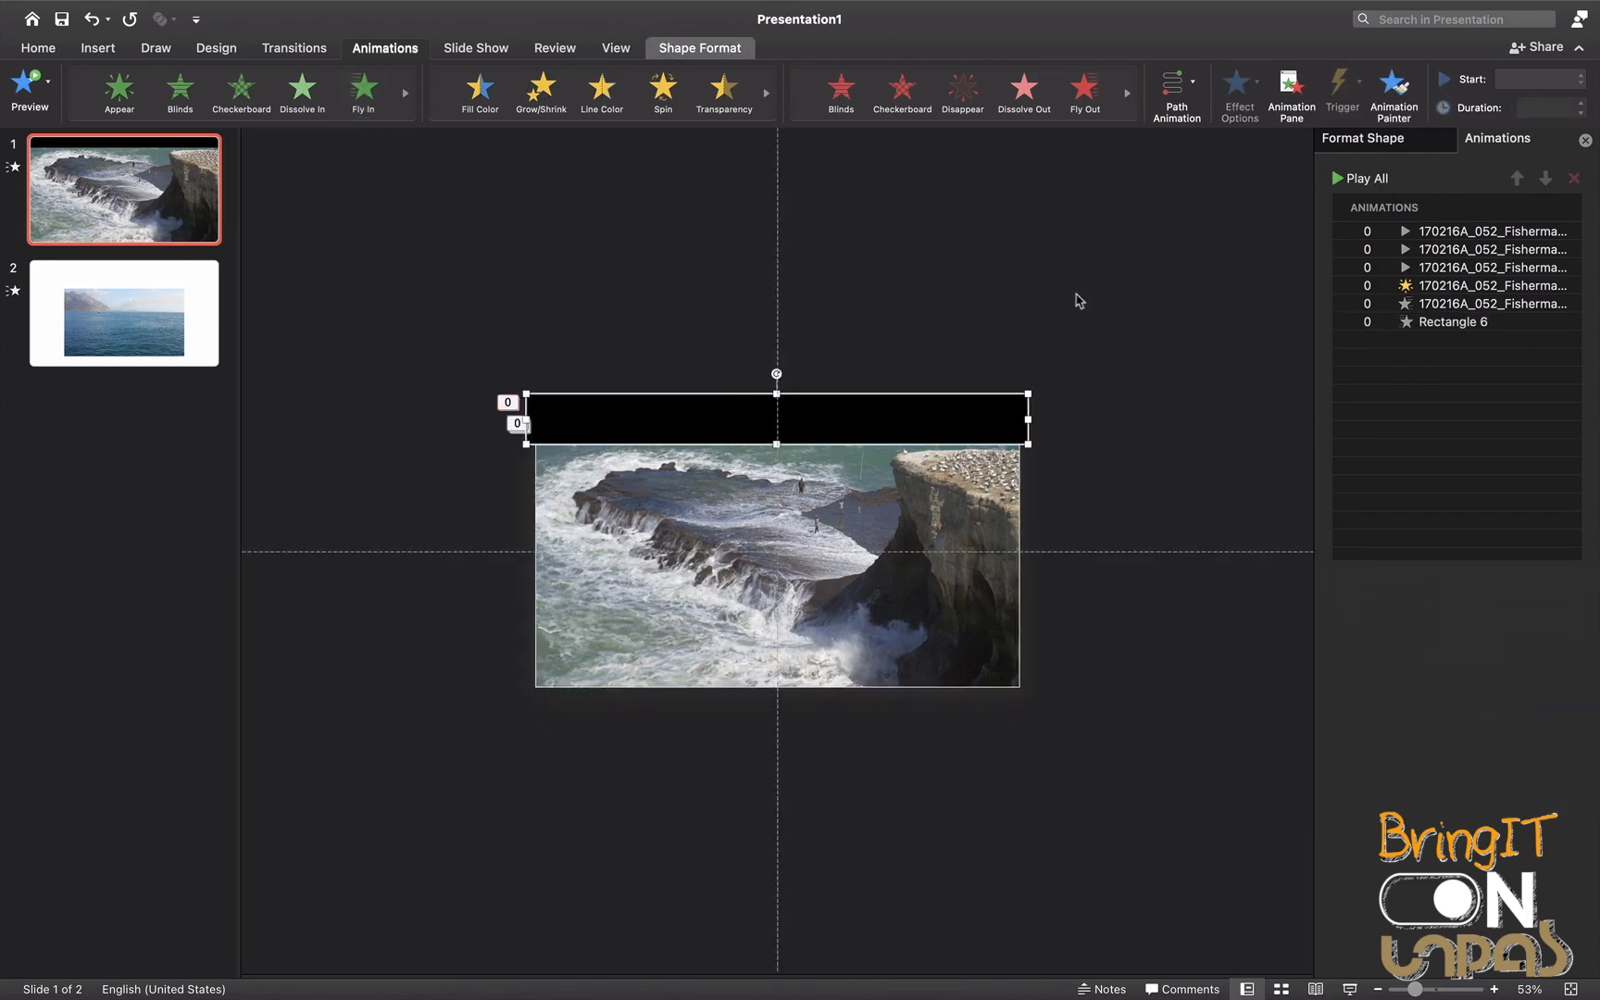
key("super+d")
left_click_drag(958, 430, 926, 719)
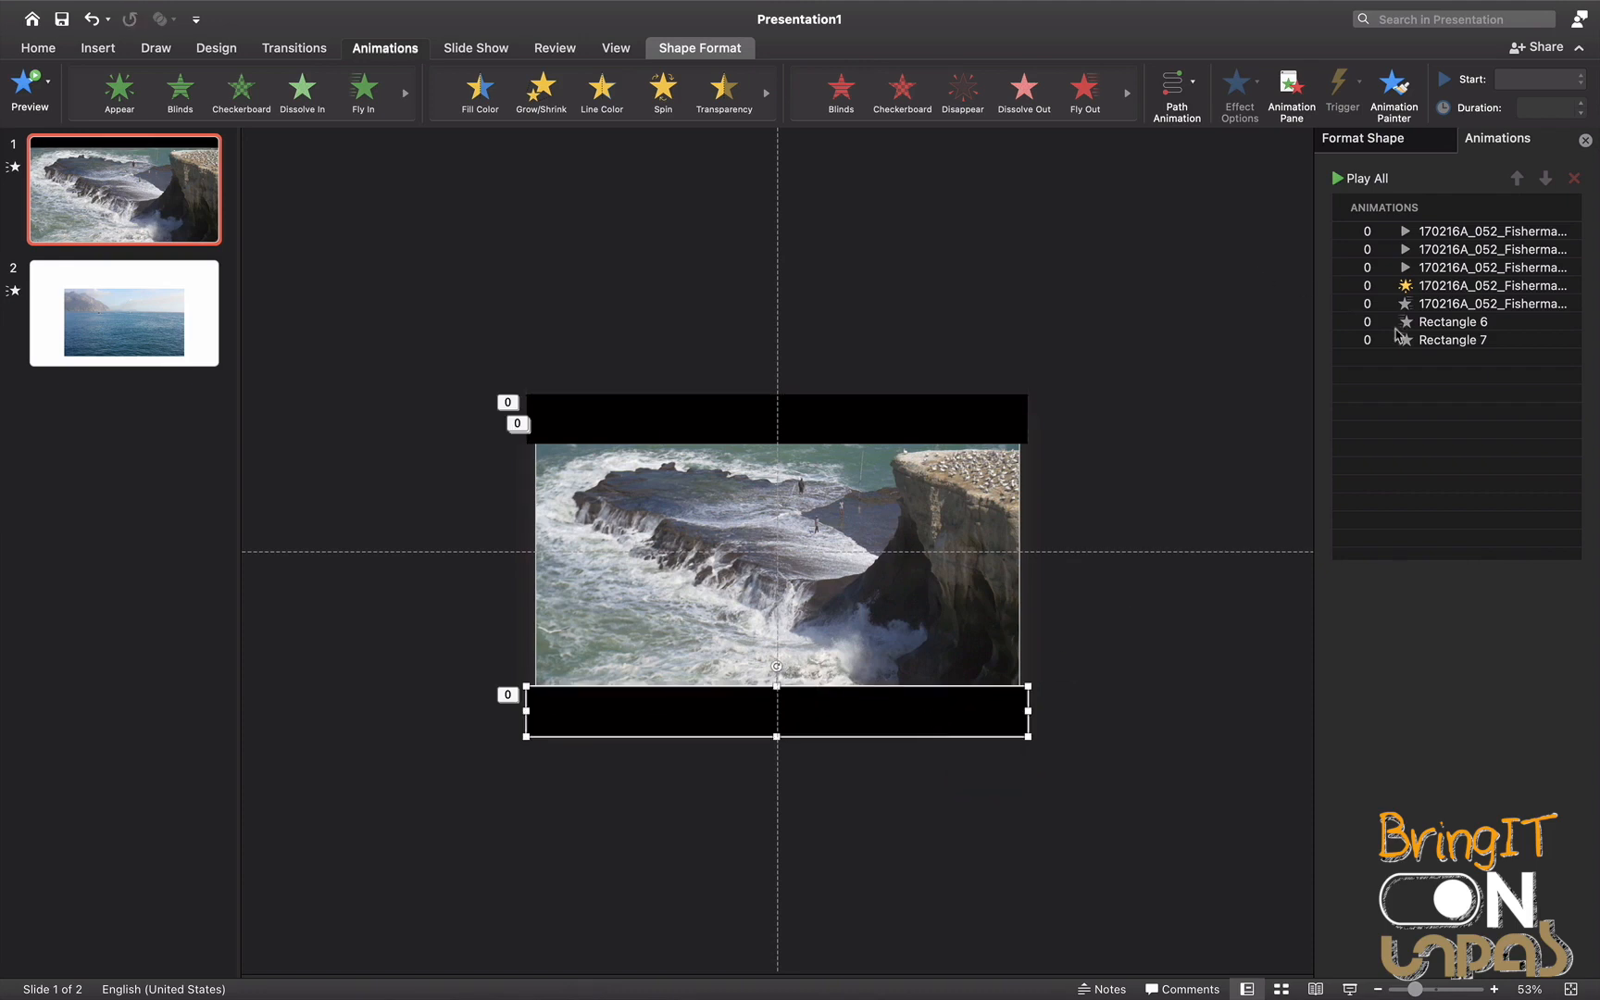
Change the lower bar's Fly In direction to From Bottom and preview slide 1 as a slide show
left_click(1447, 341)
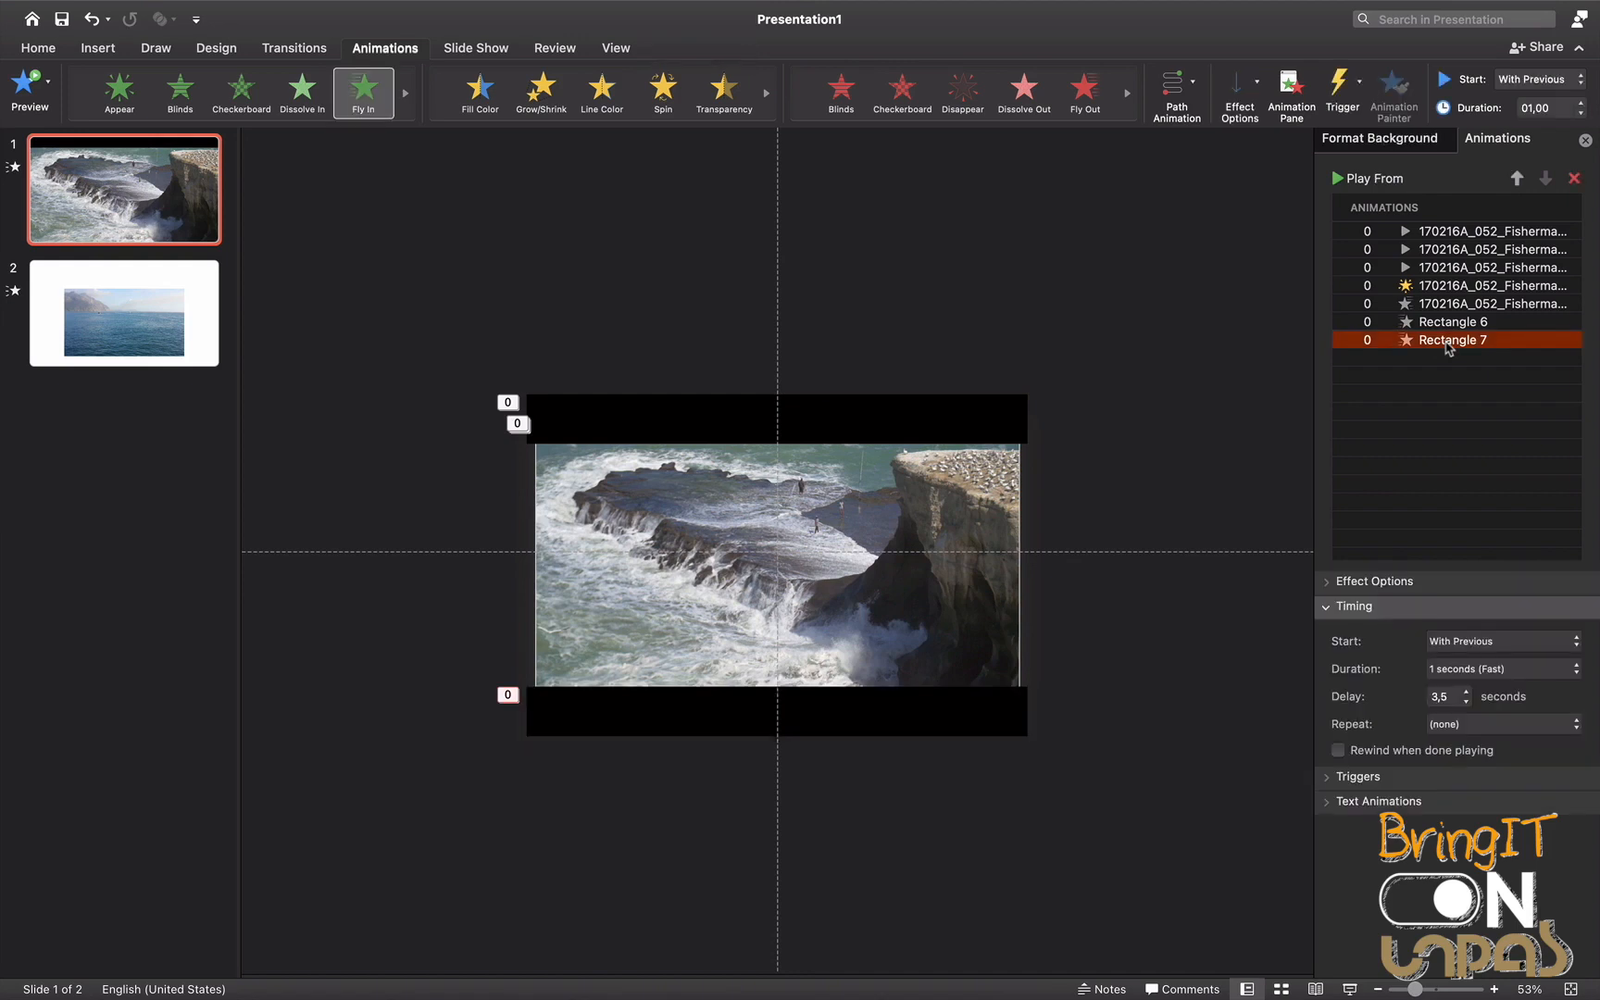
left_click(1240, 91)
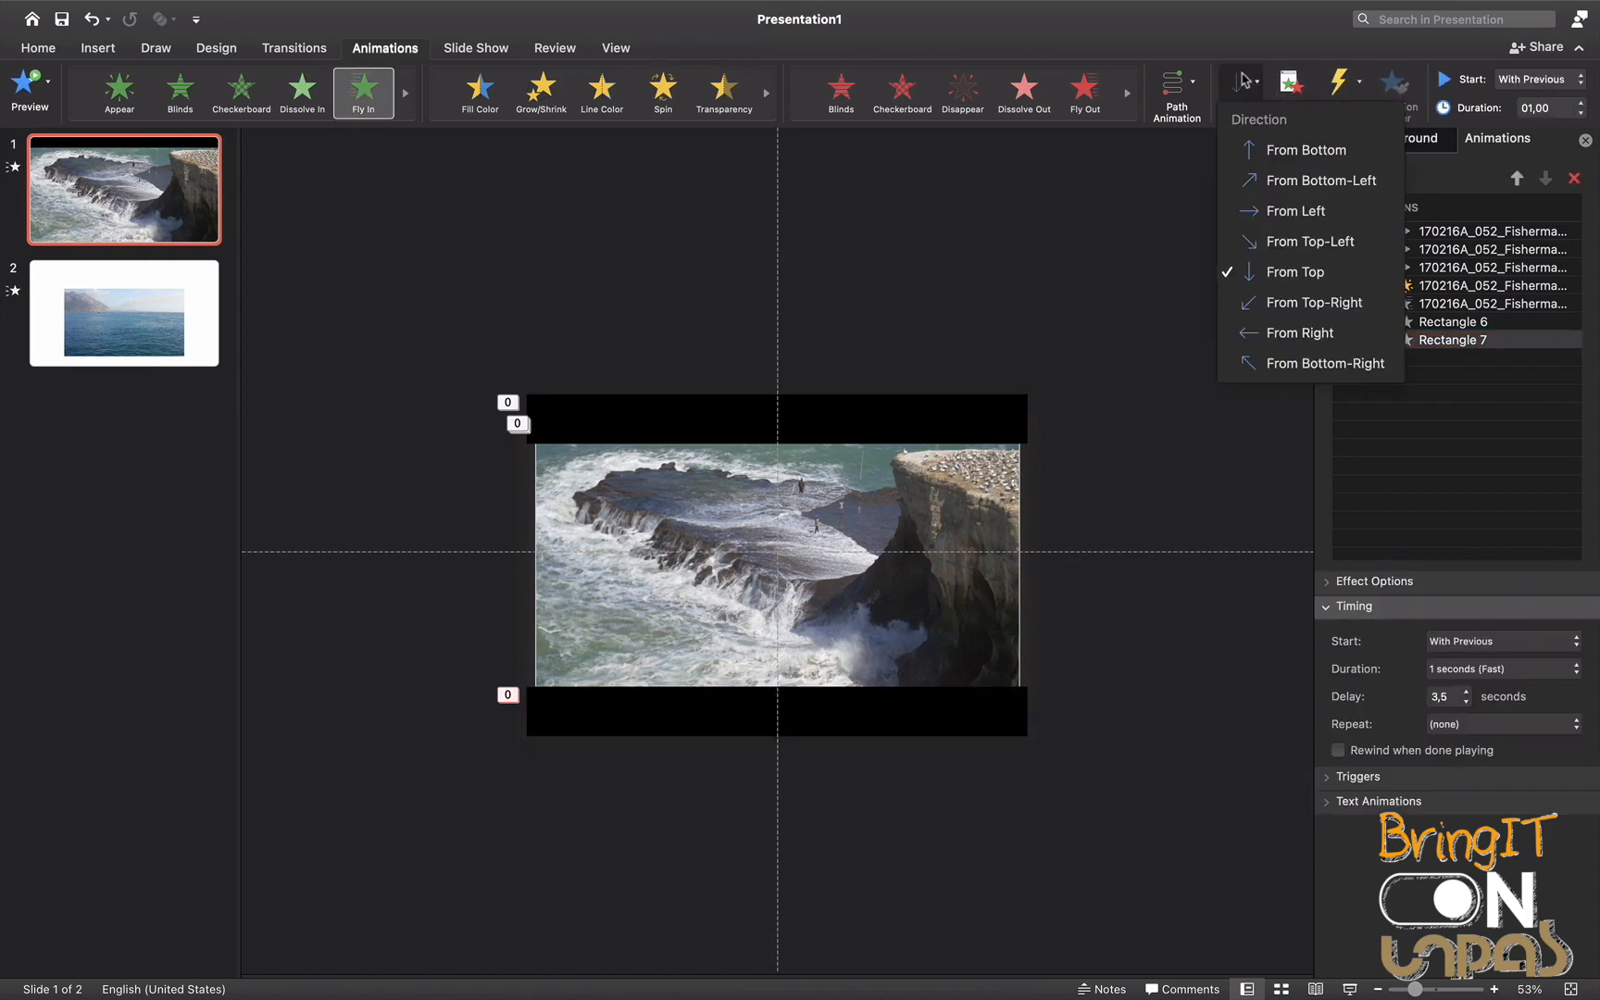
left_click(1306, 150)
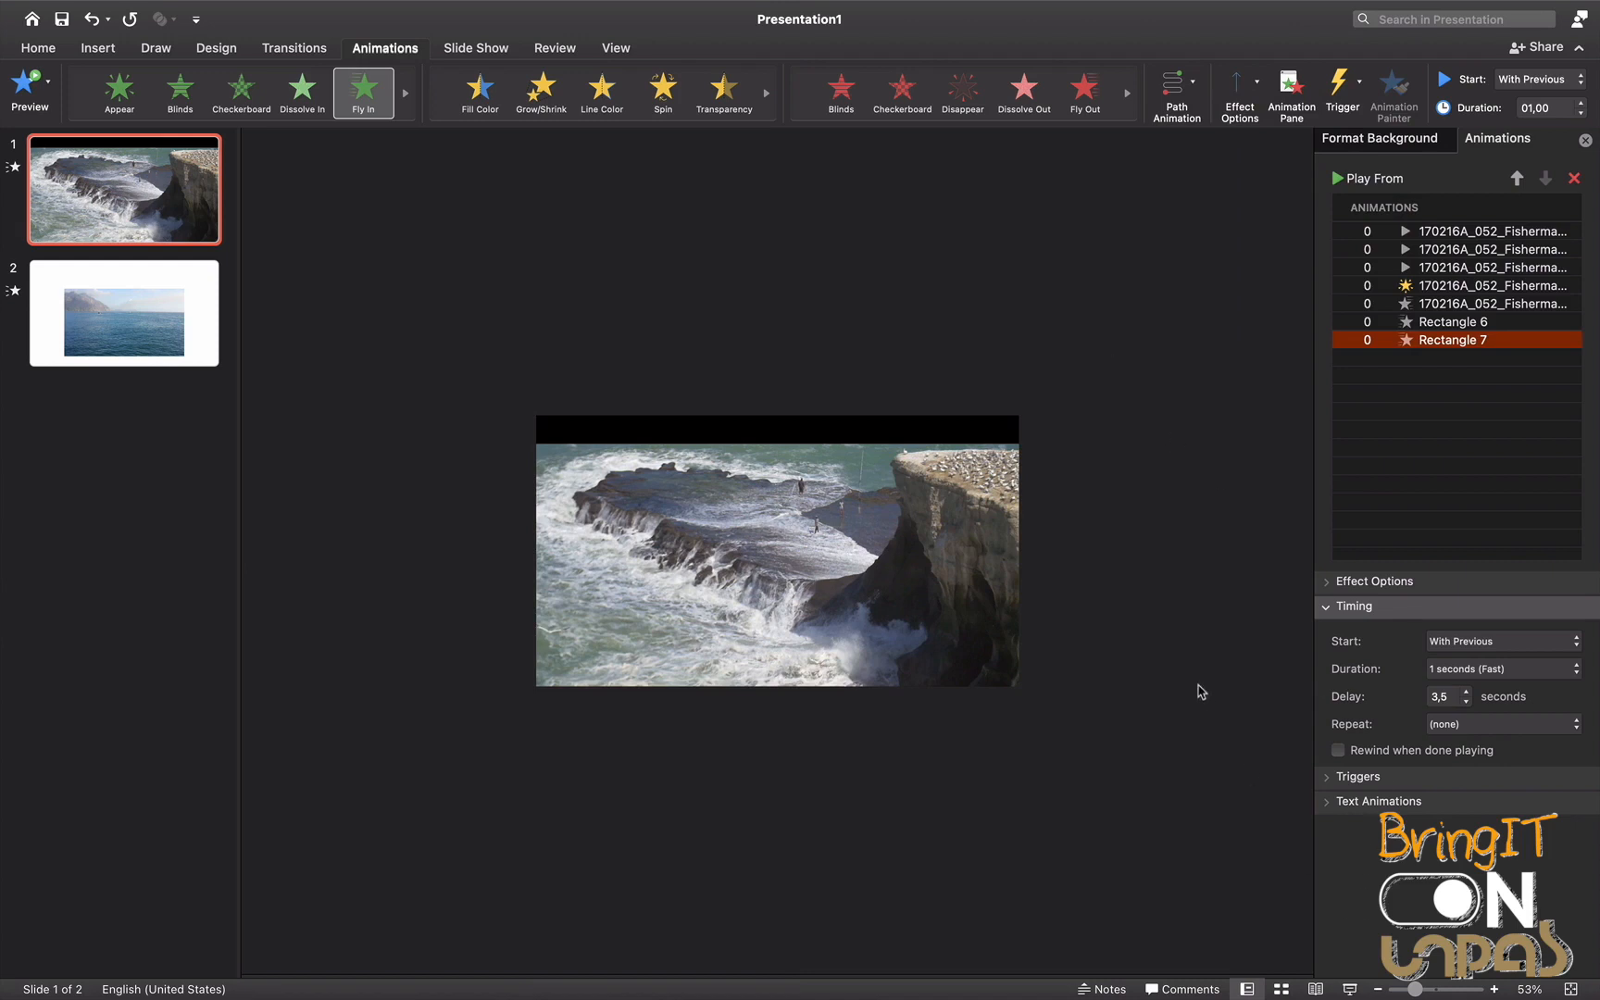
left_click(1349, 987)
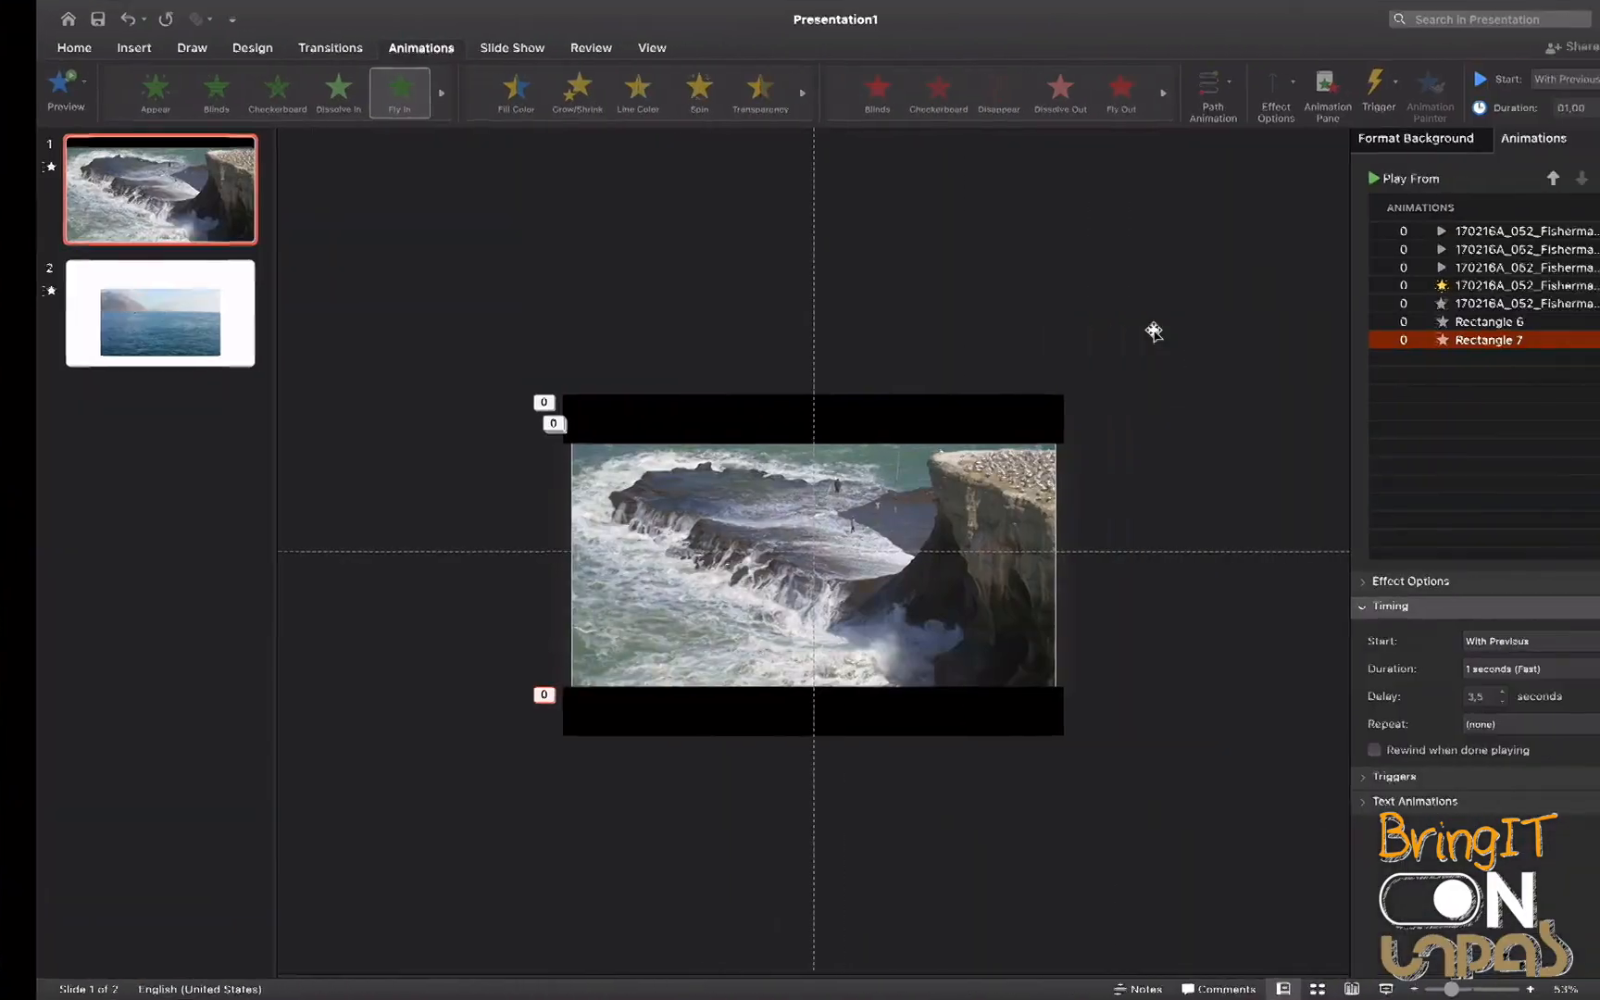
left_click(1197, 525)
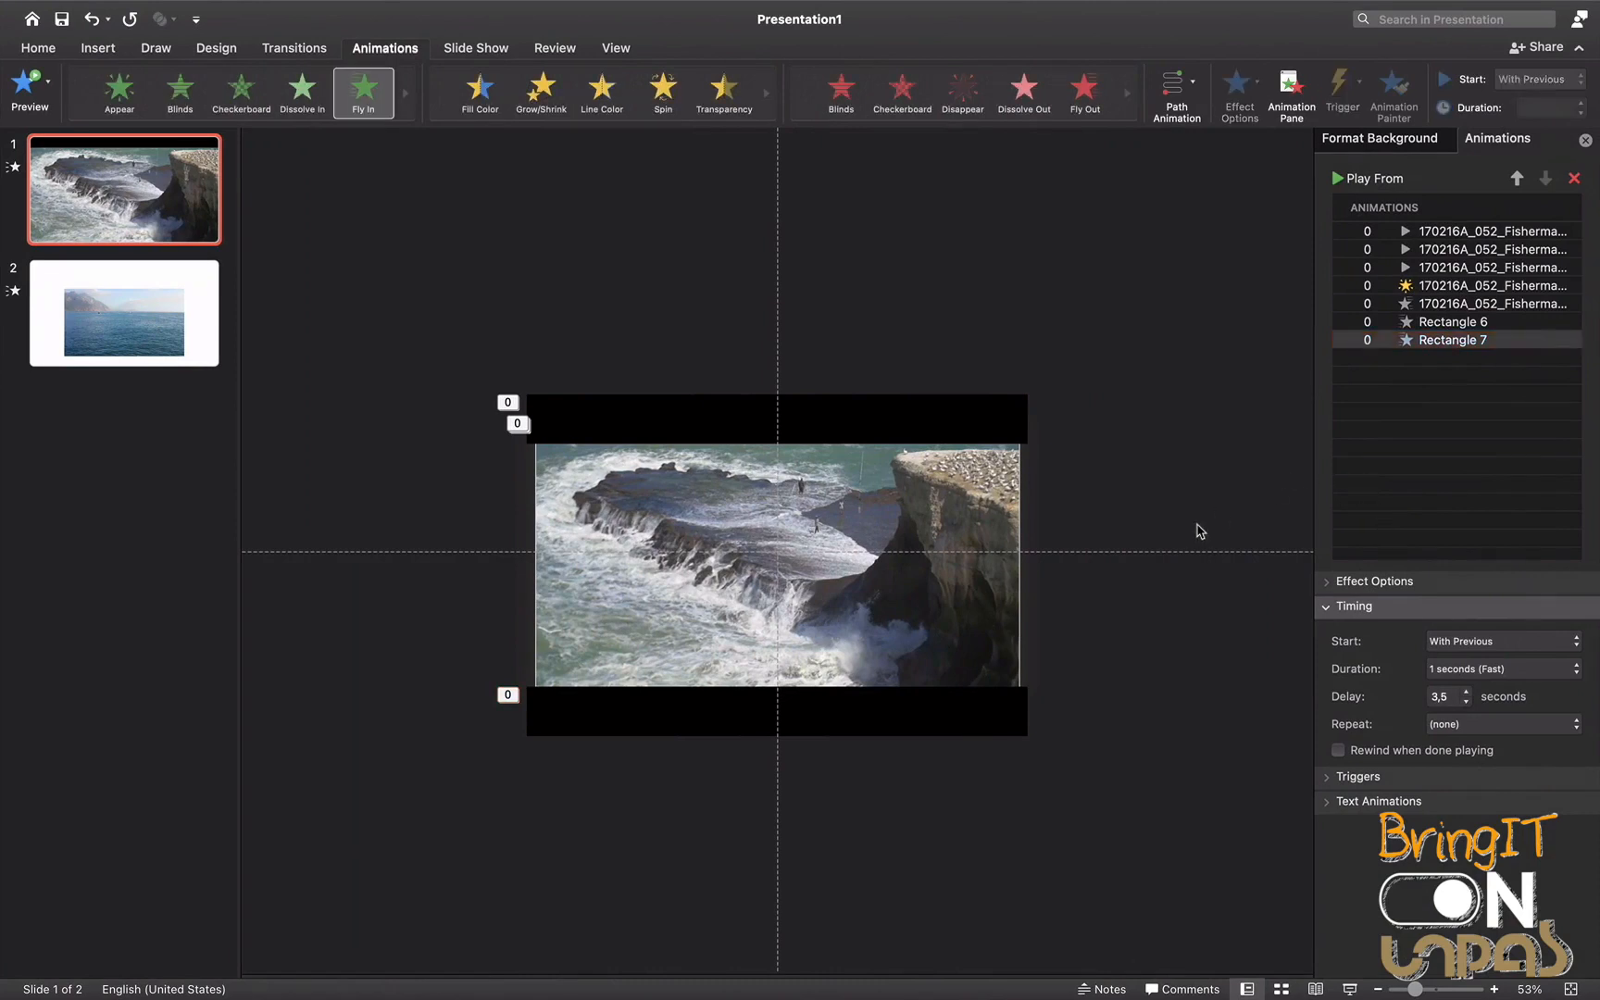
Nudge the lower black bar upward so it covers more of the video's bottom edge
left_click(1003, 719)
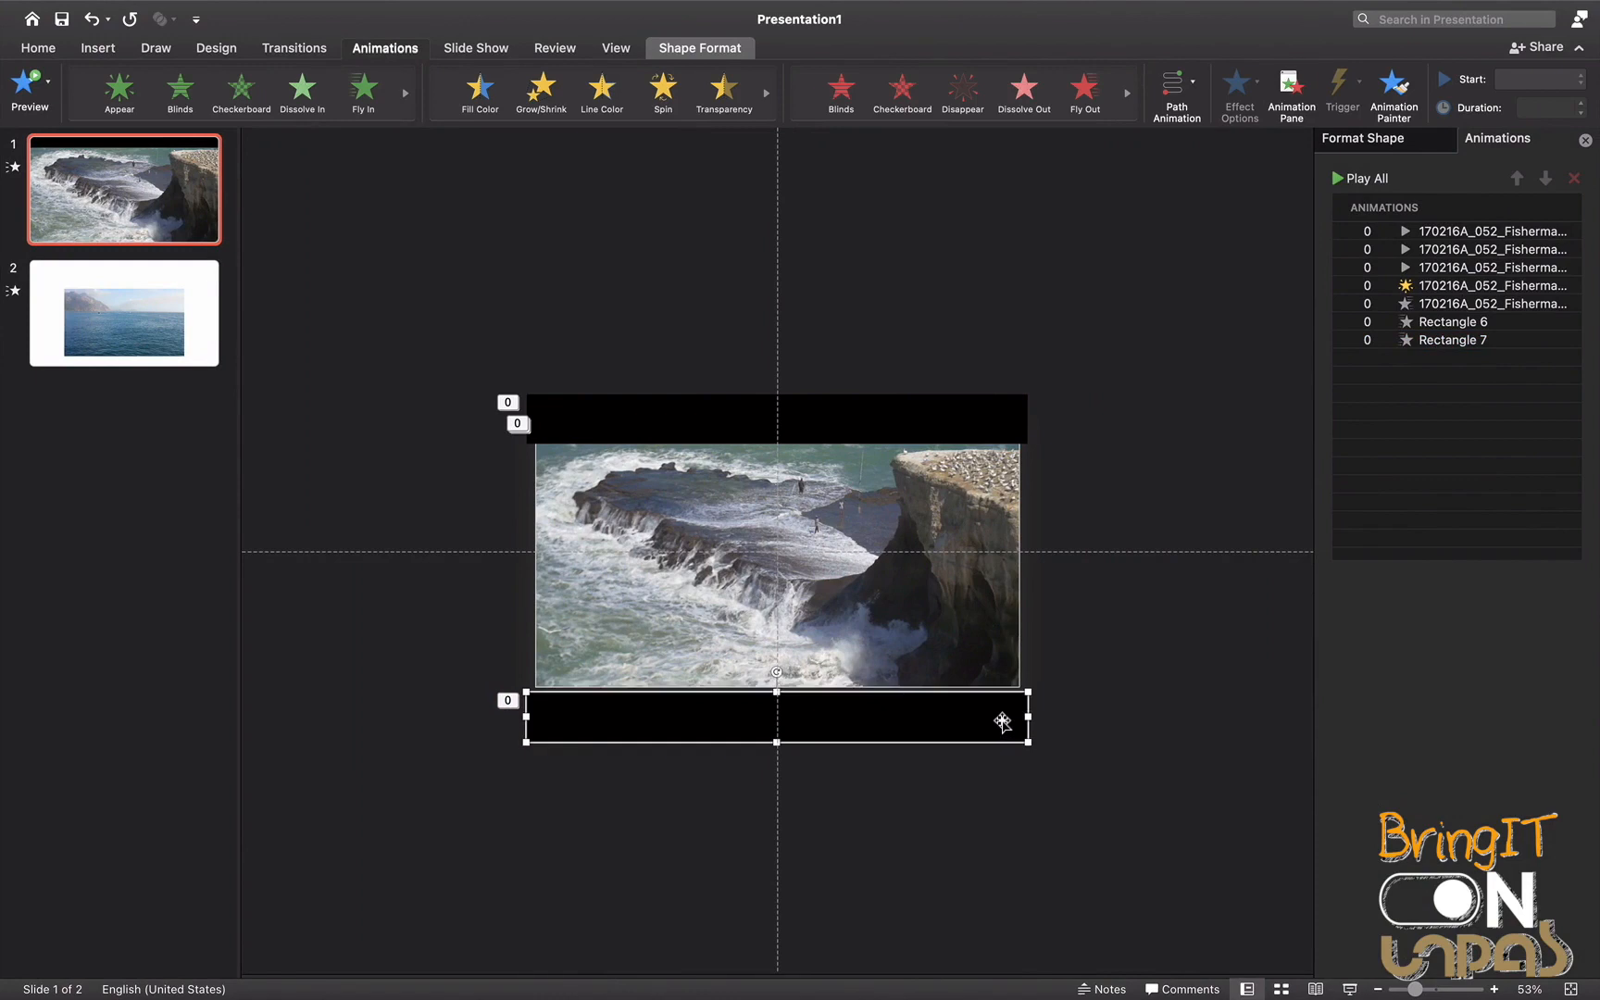
key("Up")
key("Up")
key("Up")
key("Up")
key("Up")
key("Up")
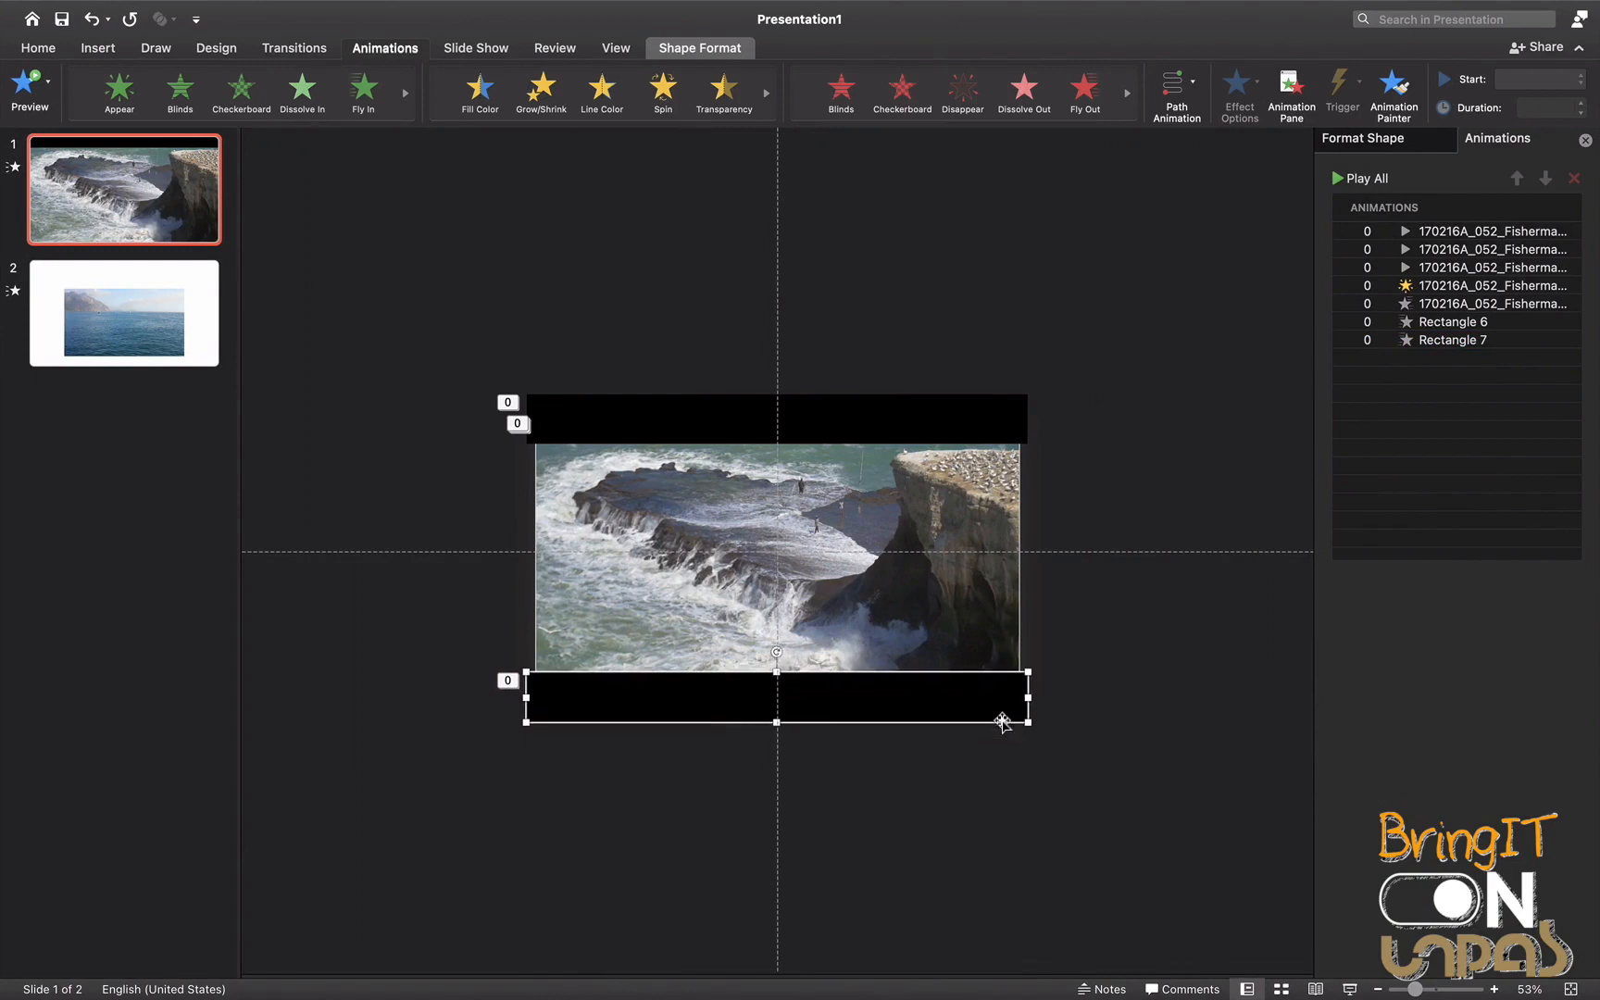
left_click(1278, 627)
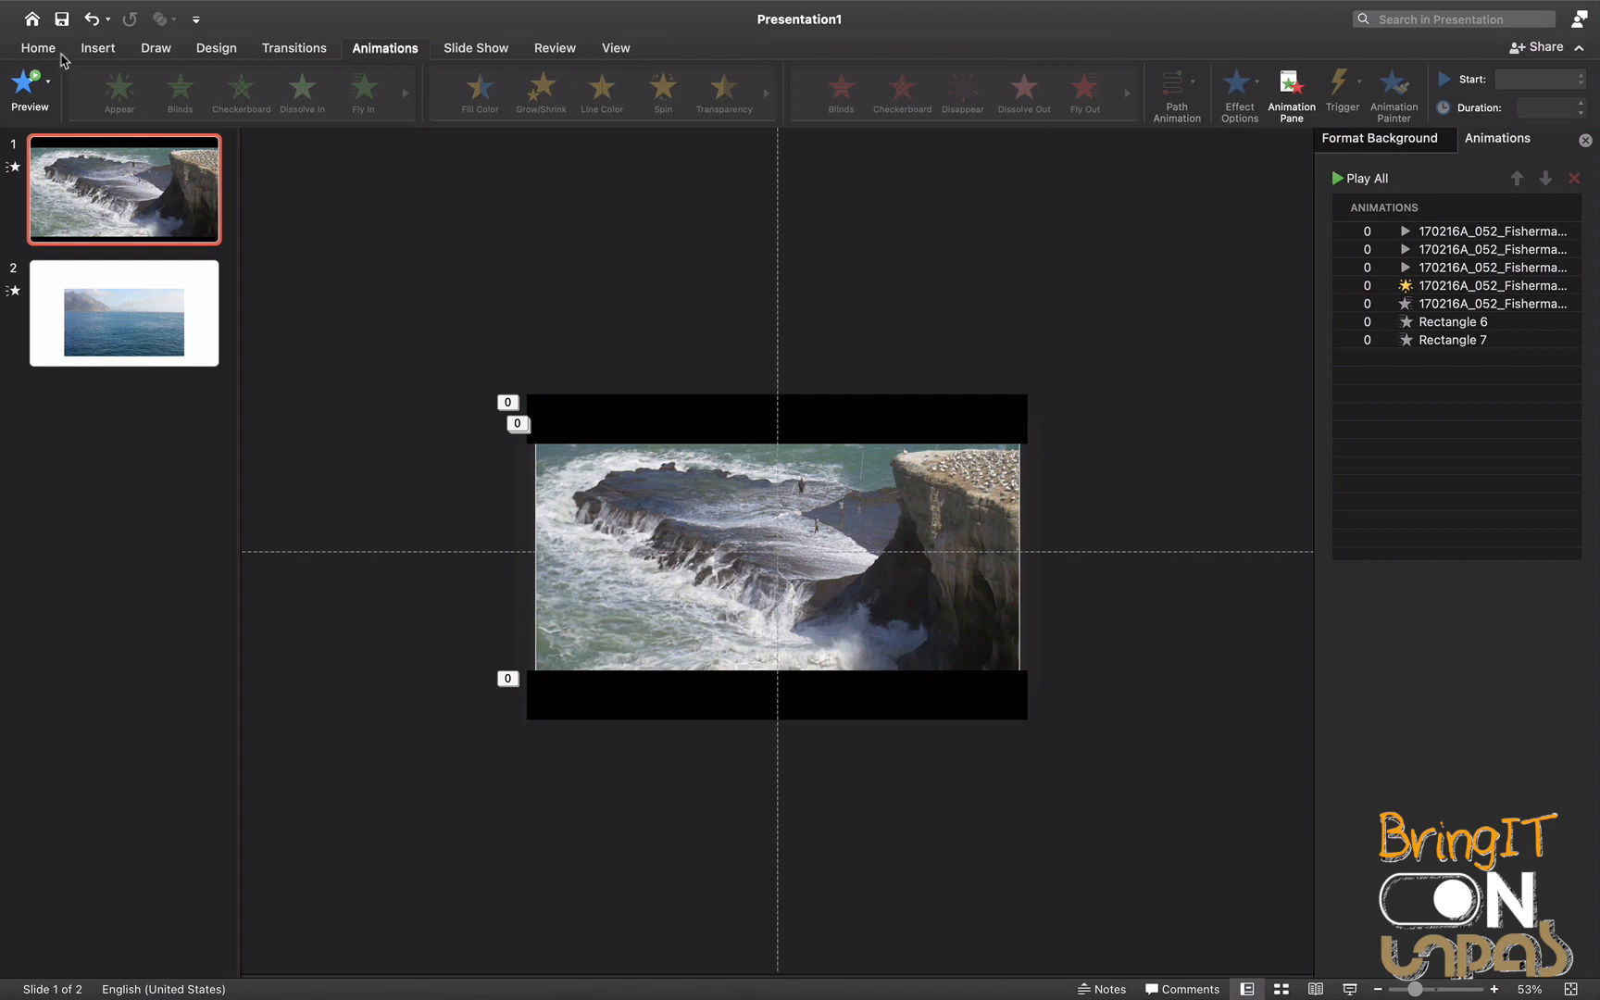
Insert a text box above the slide containing the title "Judul Tugas Akhir"
left_click(92, 51)
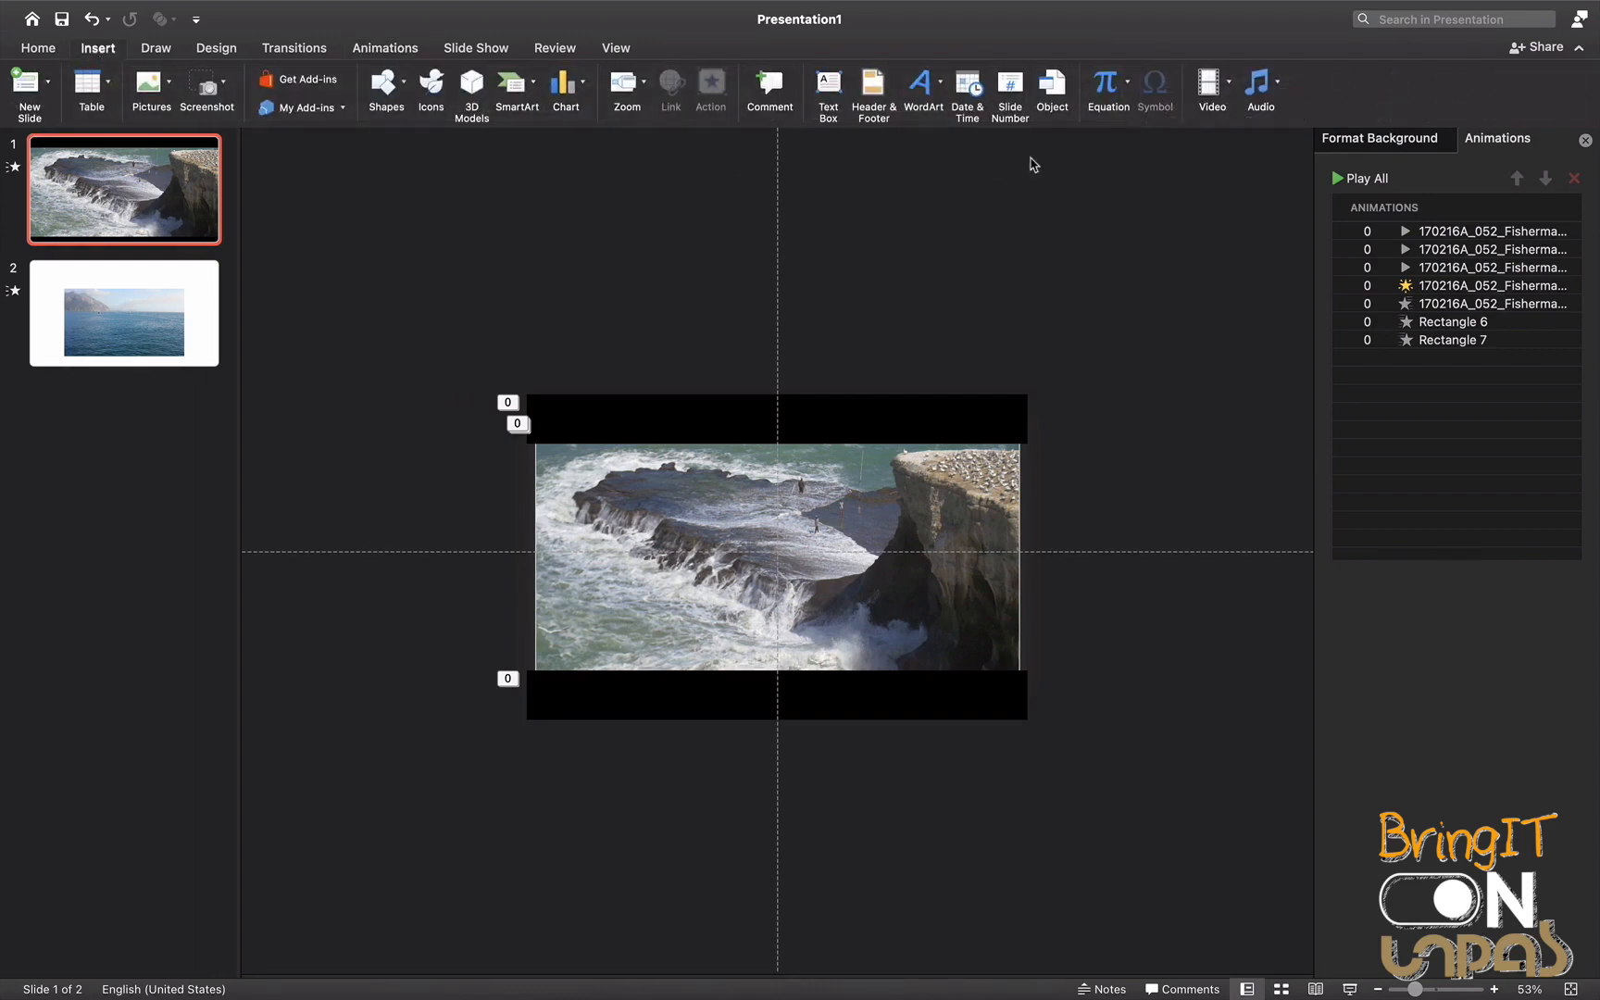
left_click(823, 90)
left_click(665, 324)
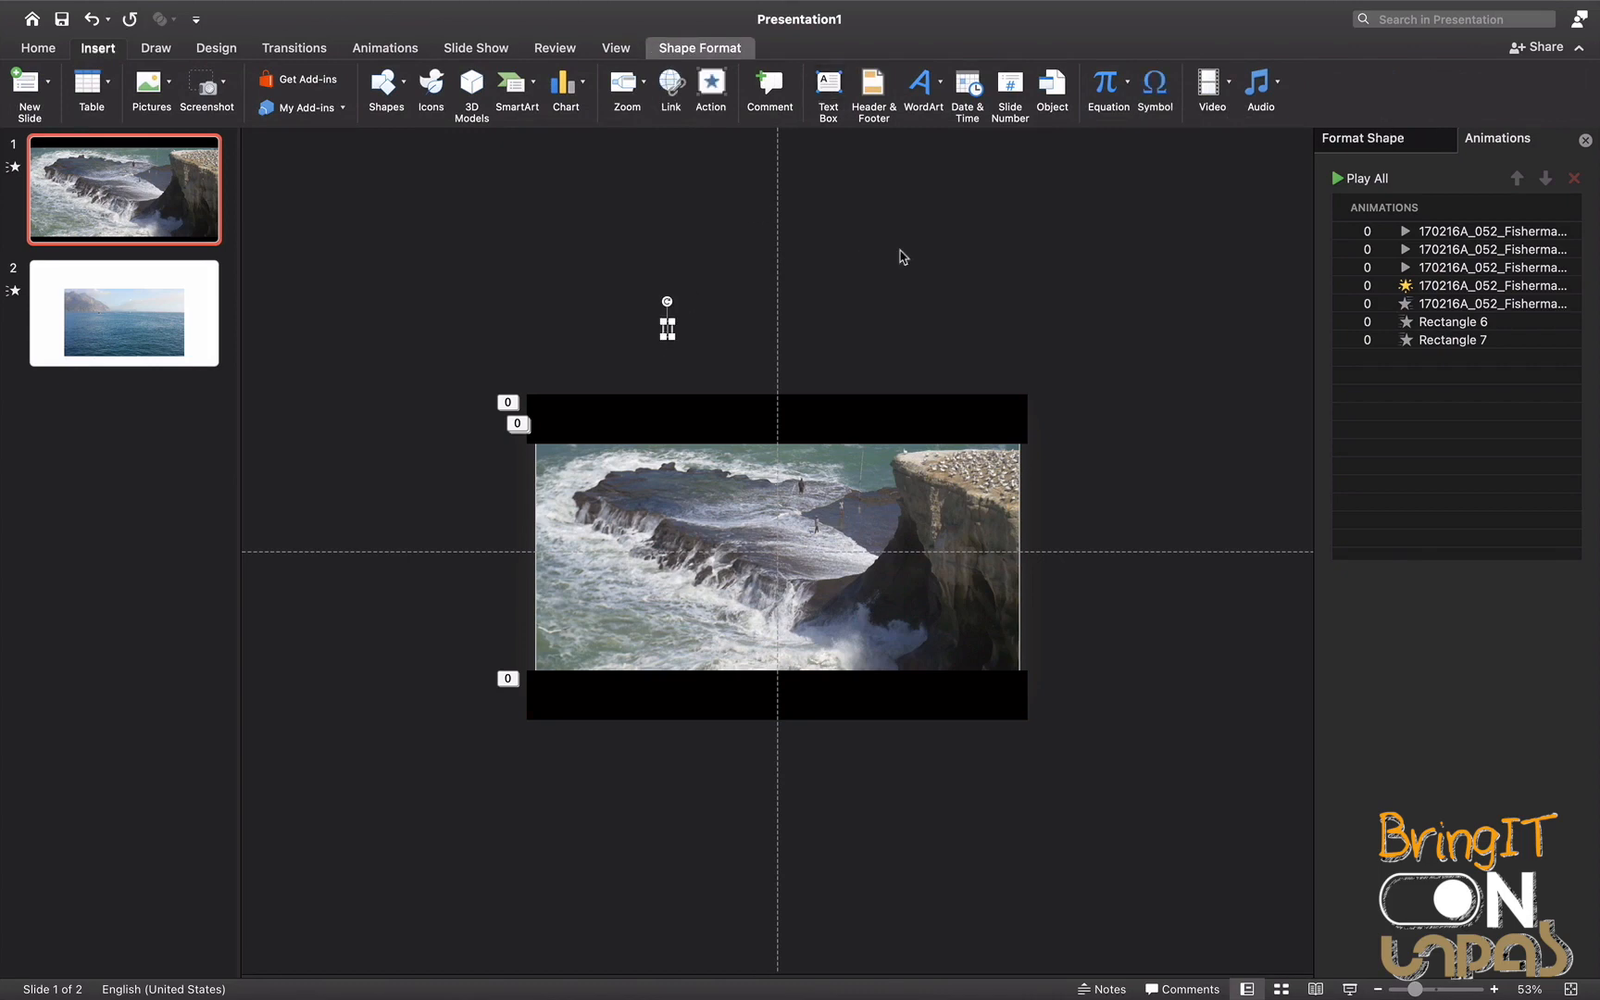
type("Your Utama anda")
left_click(721, 324)
Format the title in white Bebas and move it onto the video, horizontally centred in the lower half
left_click(35, 50)
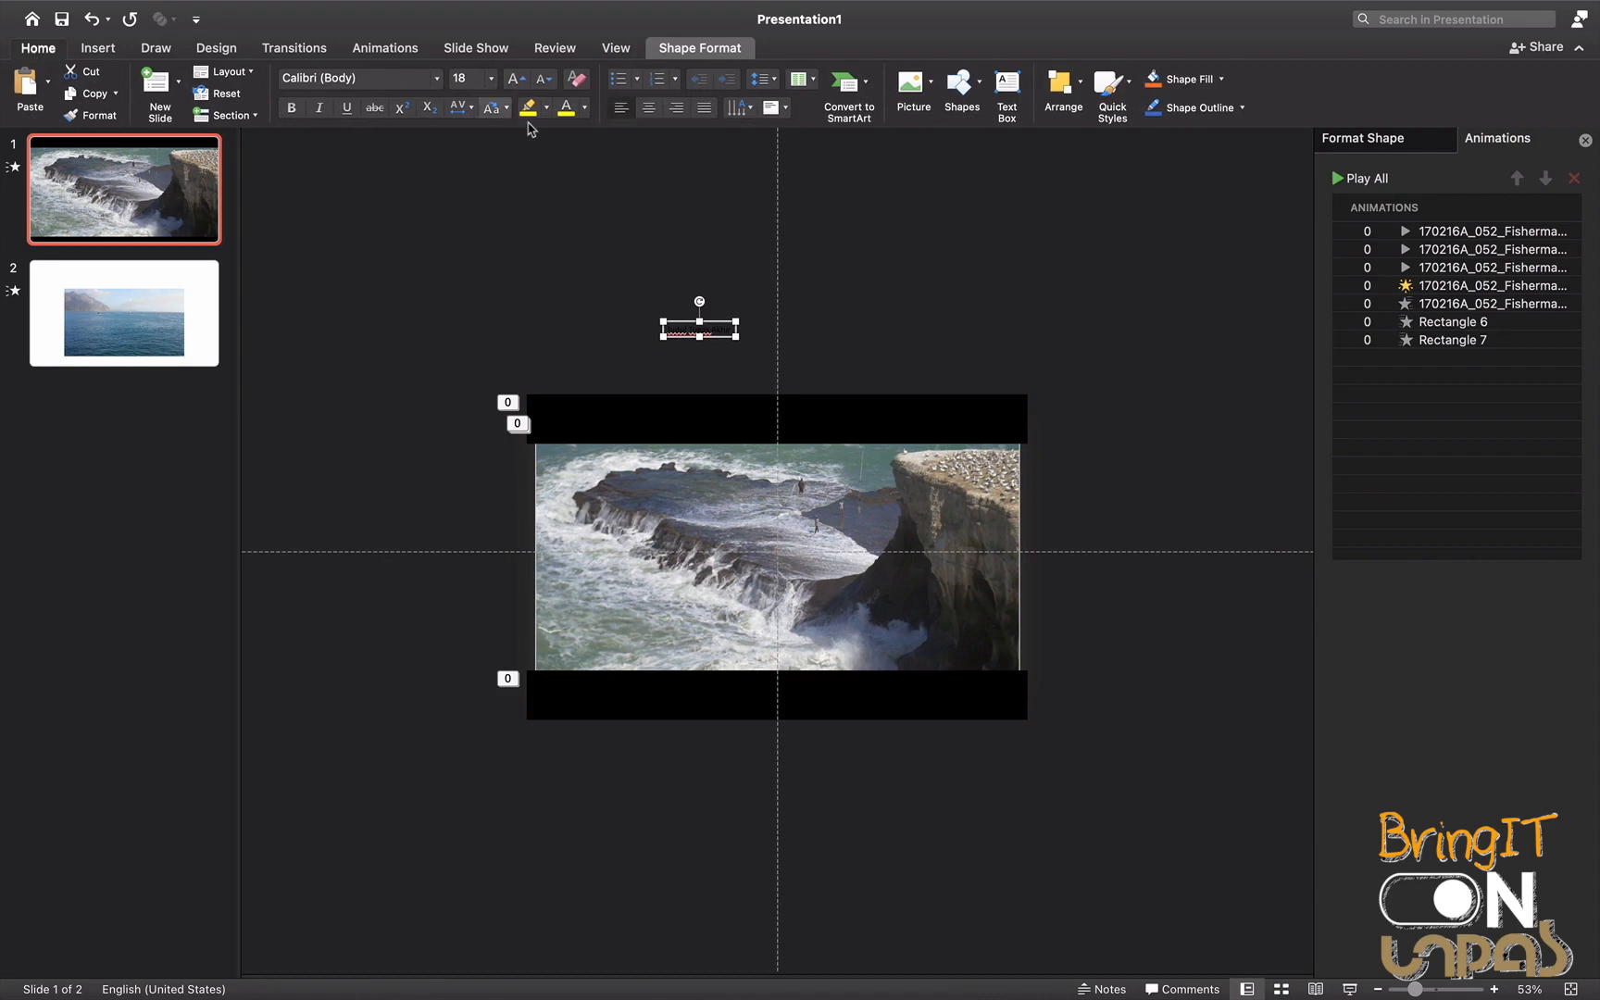
left_click(436, 79)
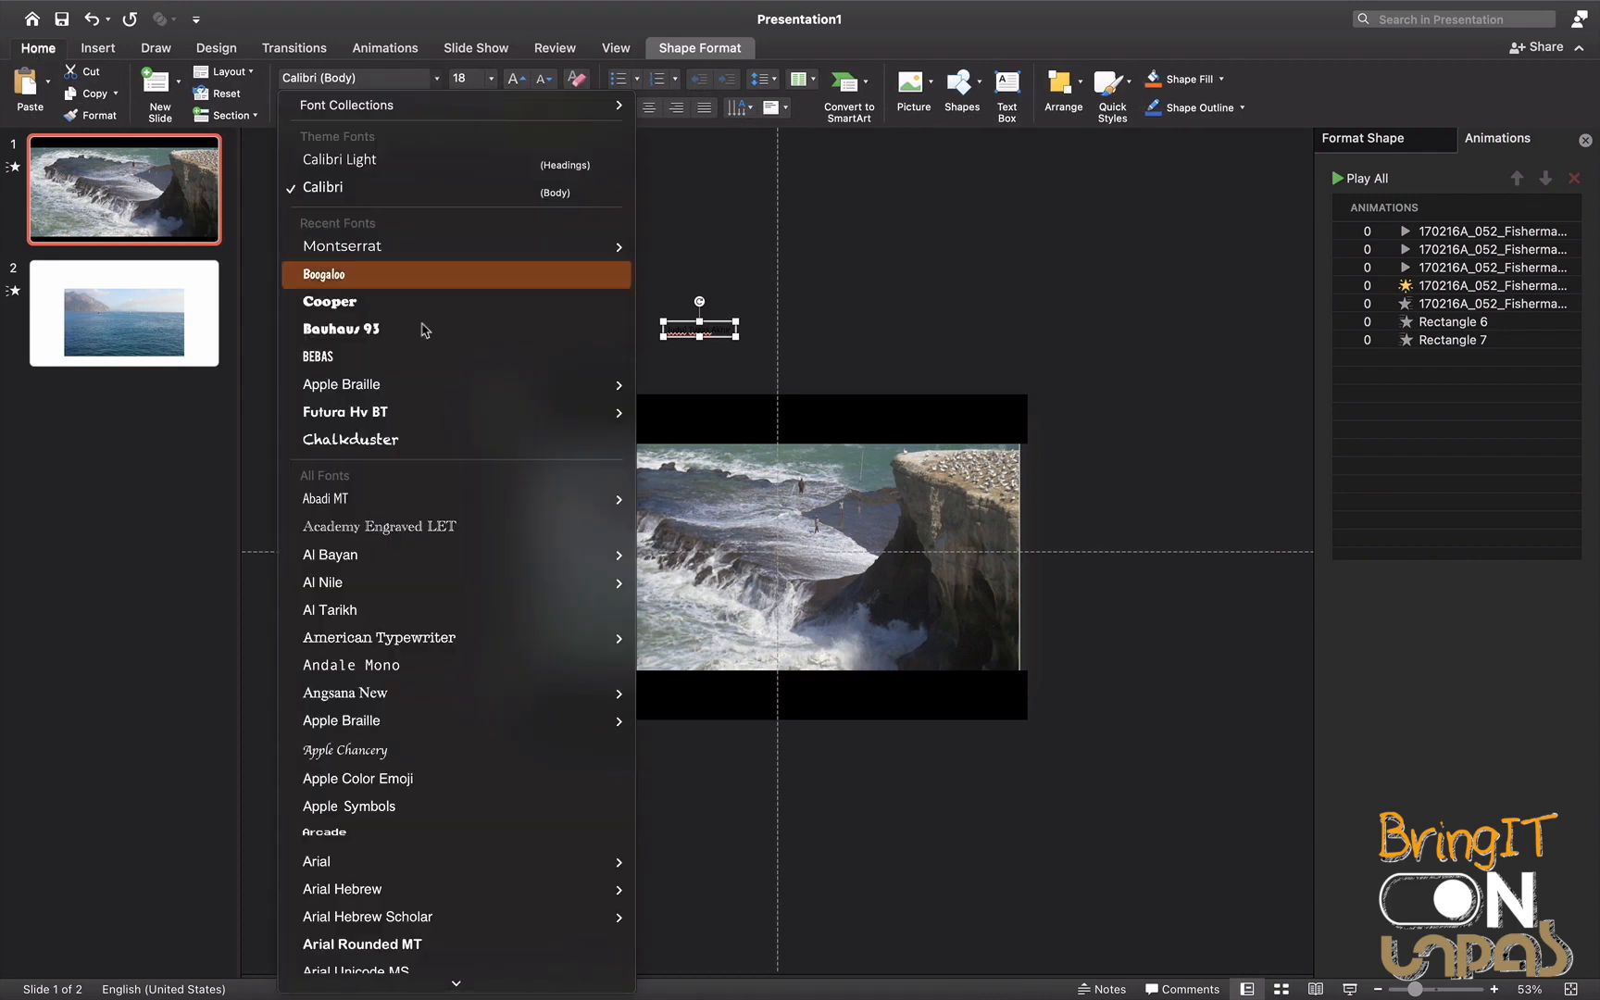
left_click(423, 356)
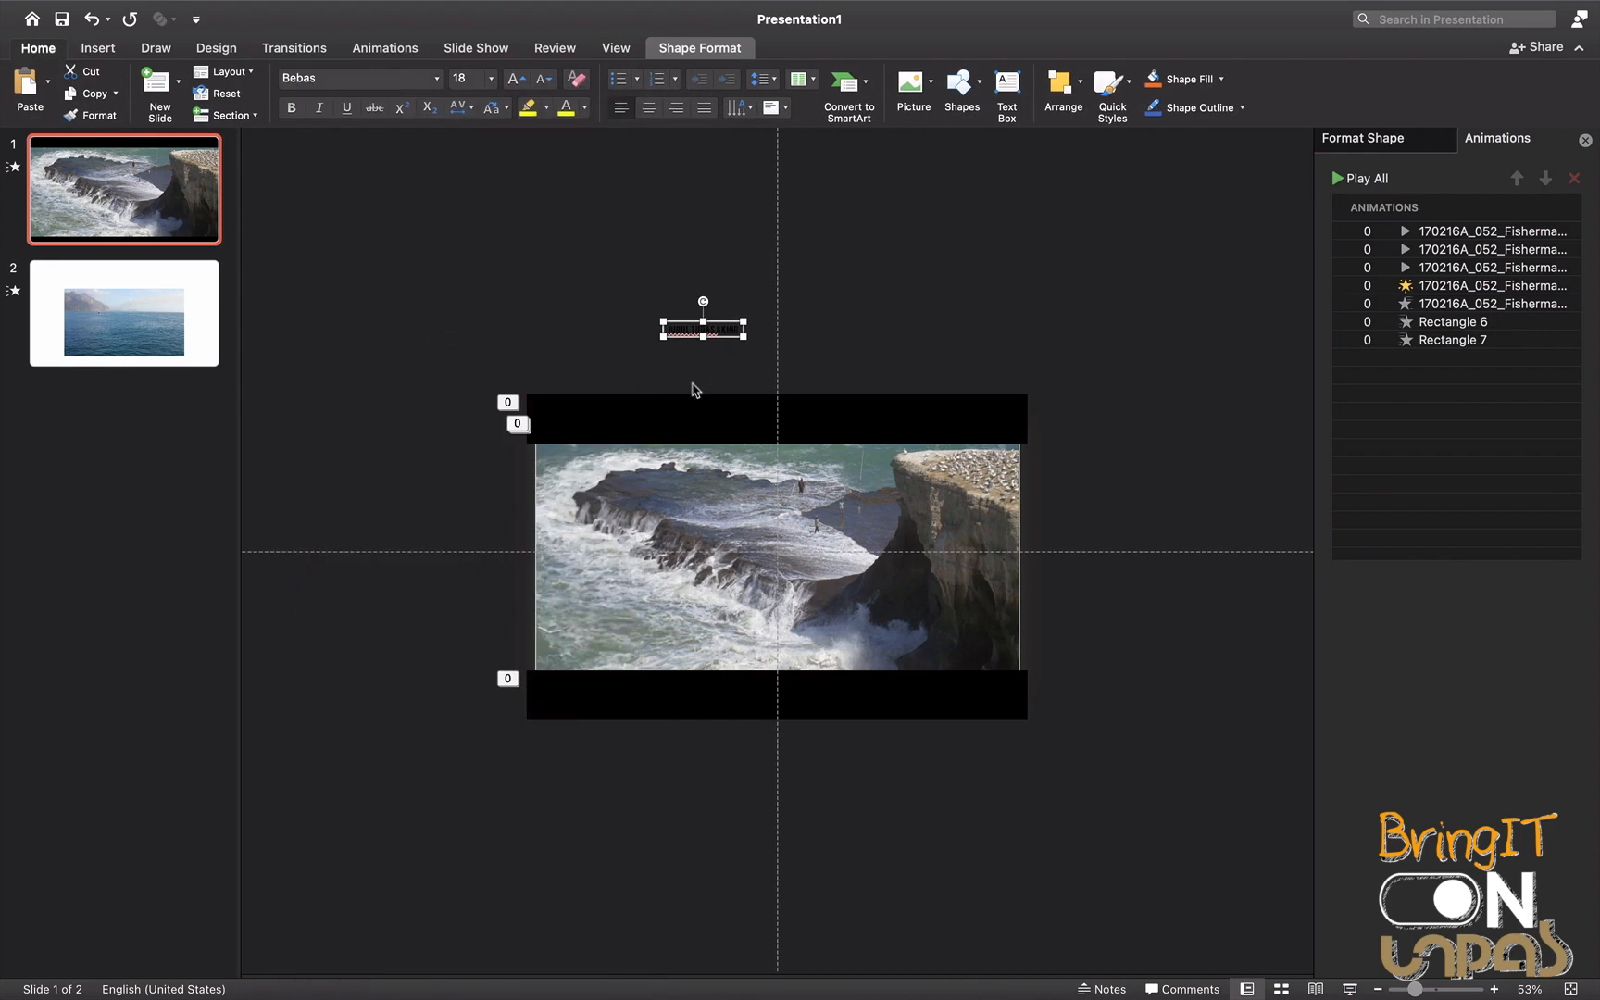
left_click(583, 109)
left_click(571, 162)
left_click_drag(736, 330, 817, 624)
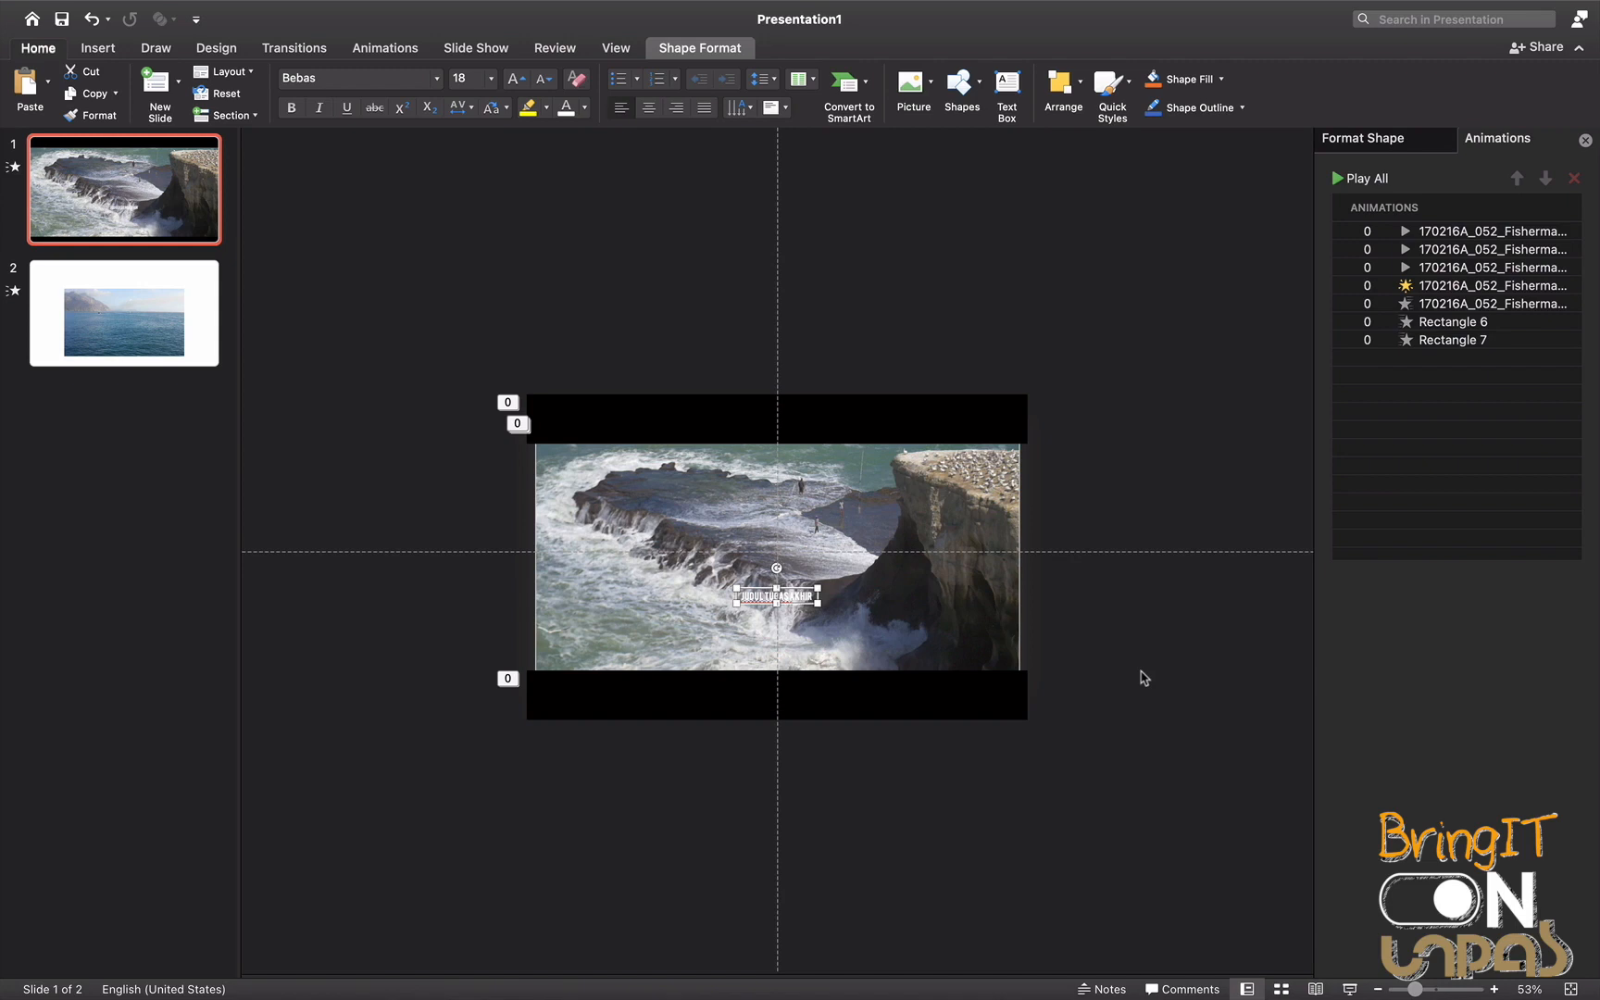
Set the title text to 32 pt and centre it in a widened text box
scroll(826, 613, "up", 2)
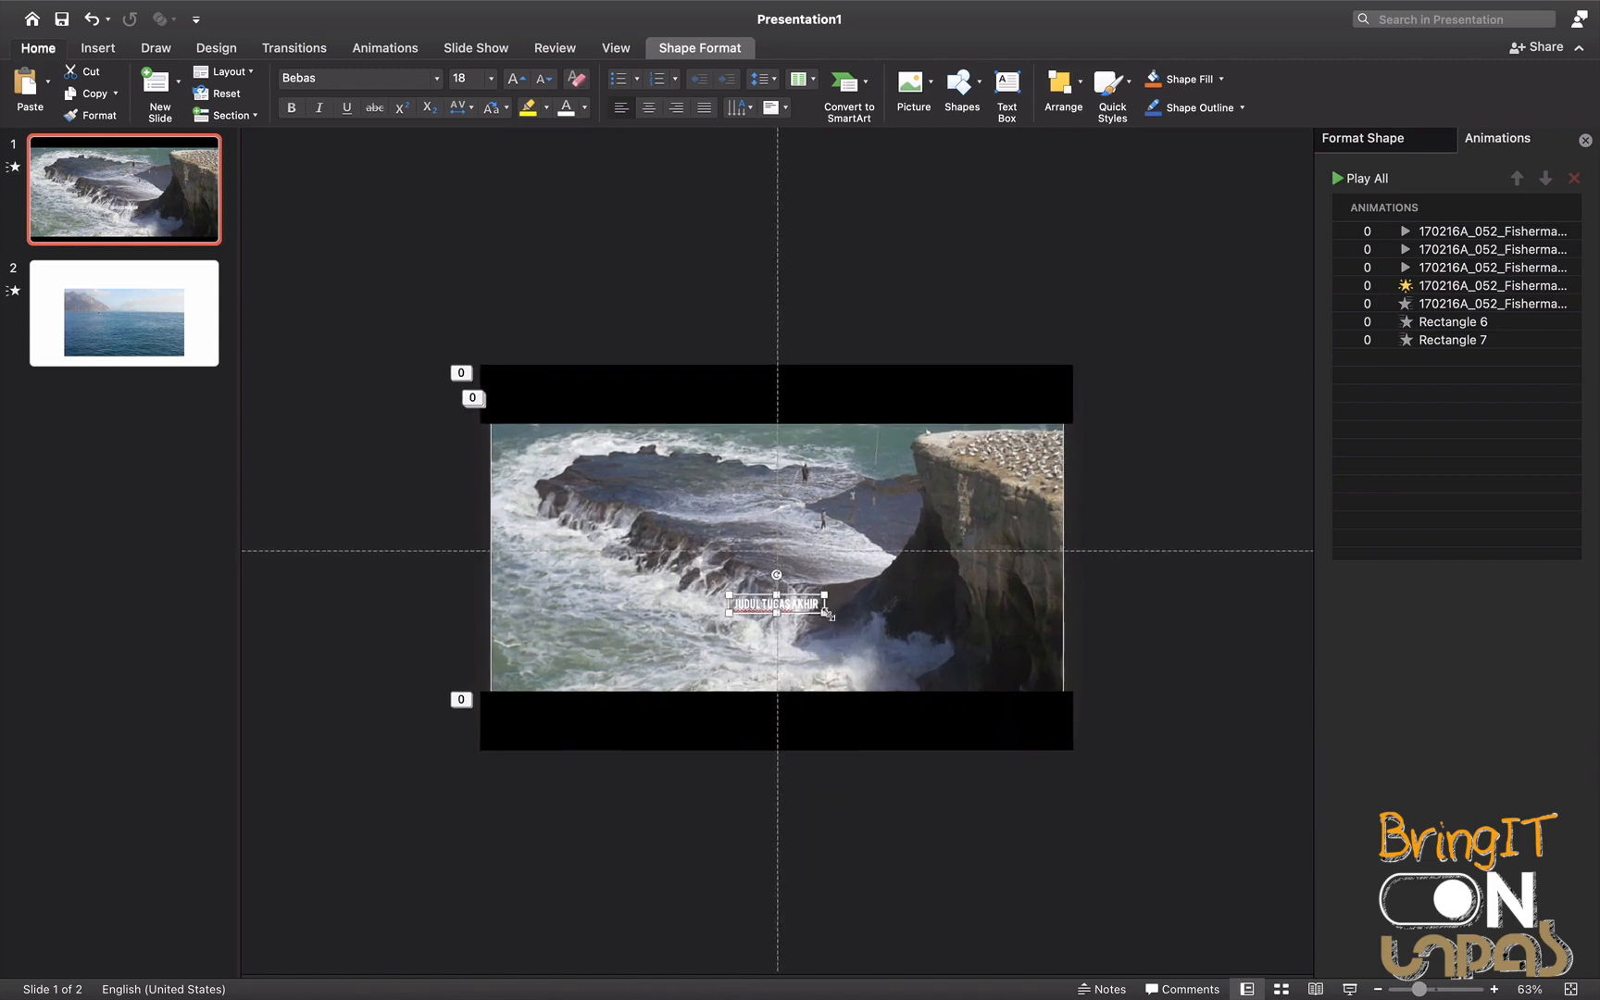
left_click_drag(823, 612, 965, 585)
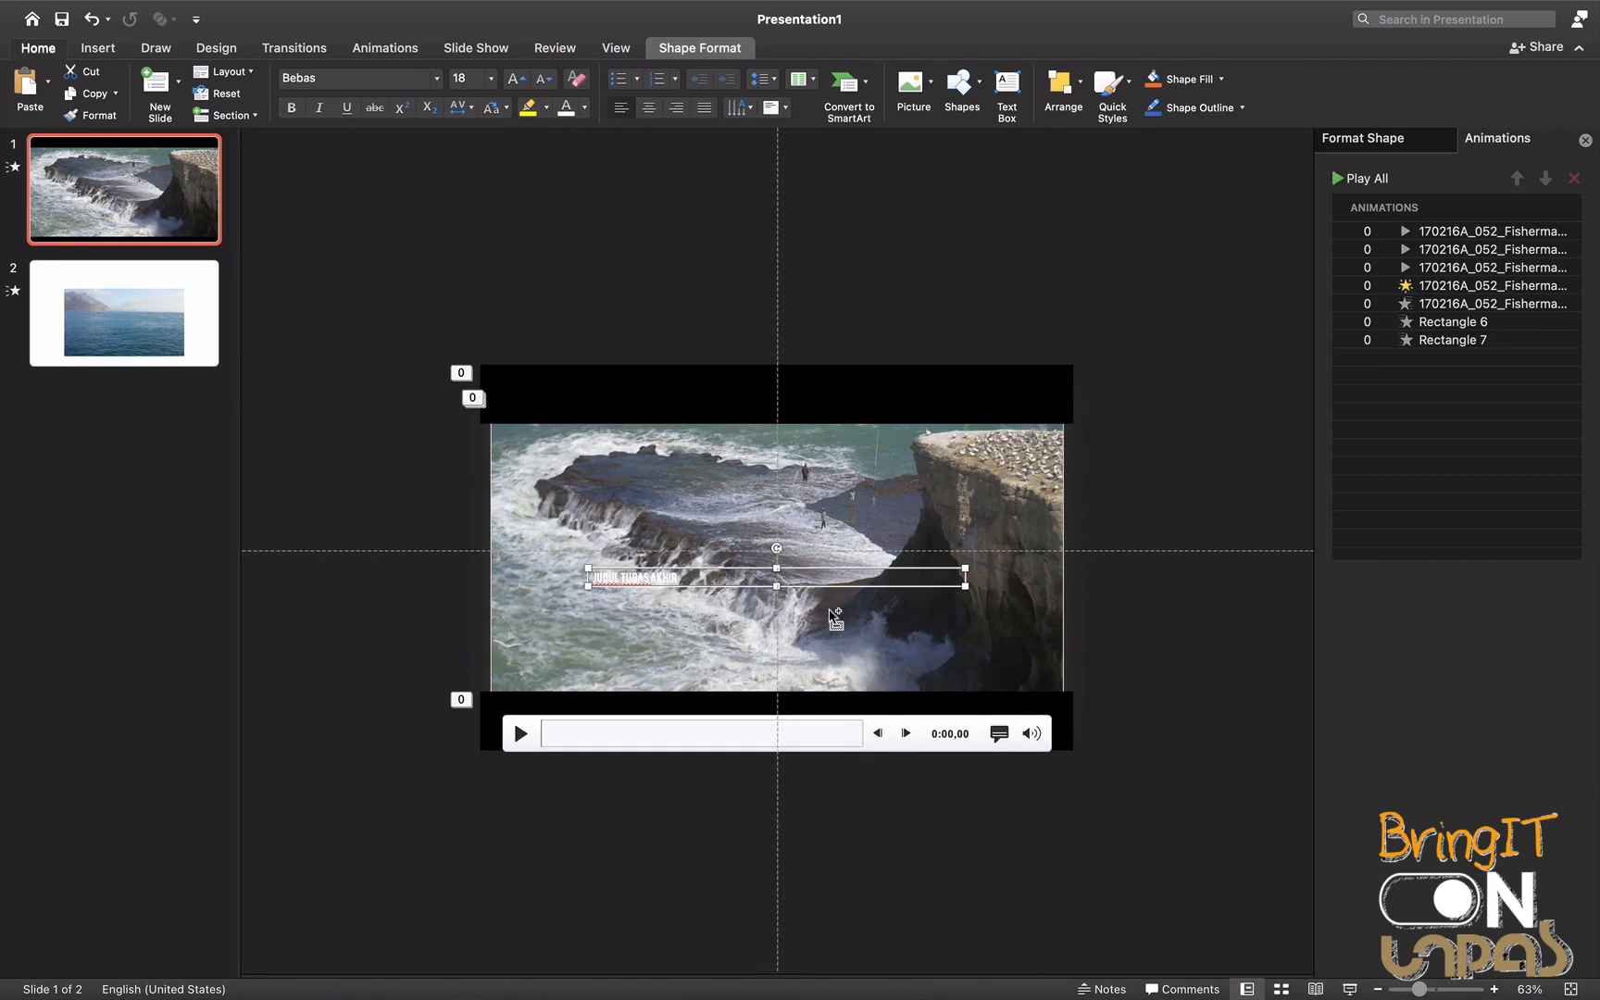
key("super+z")
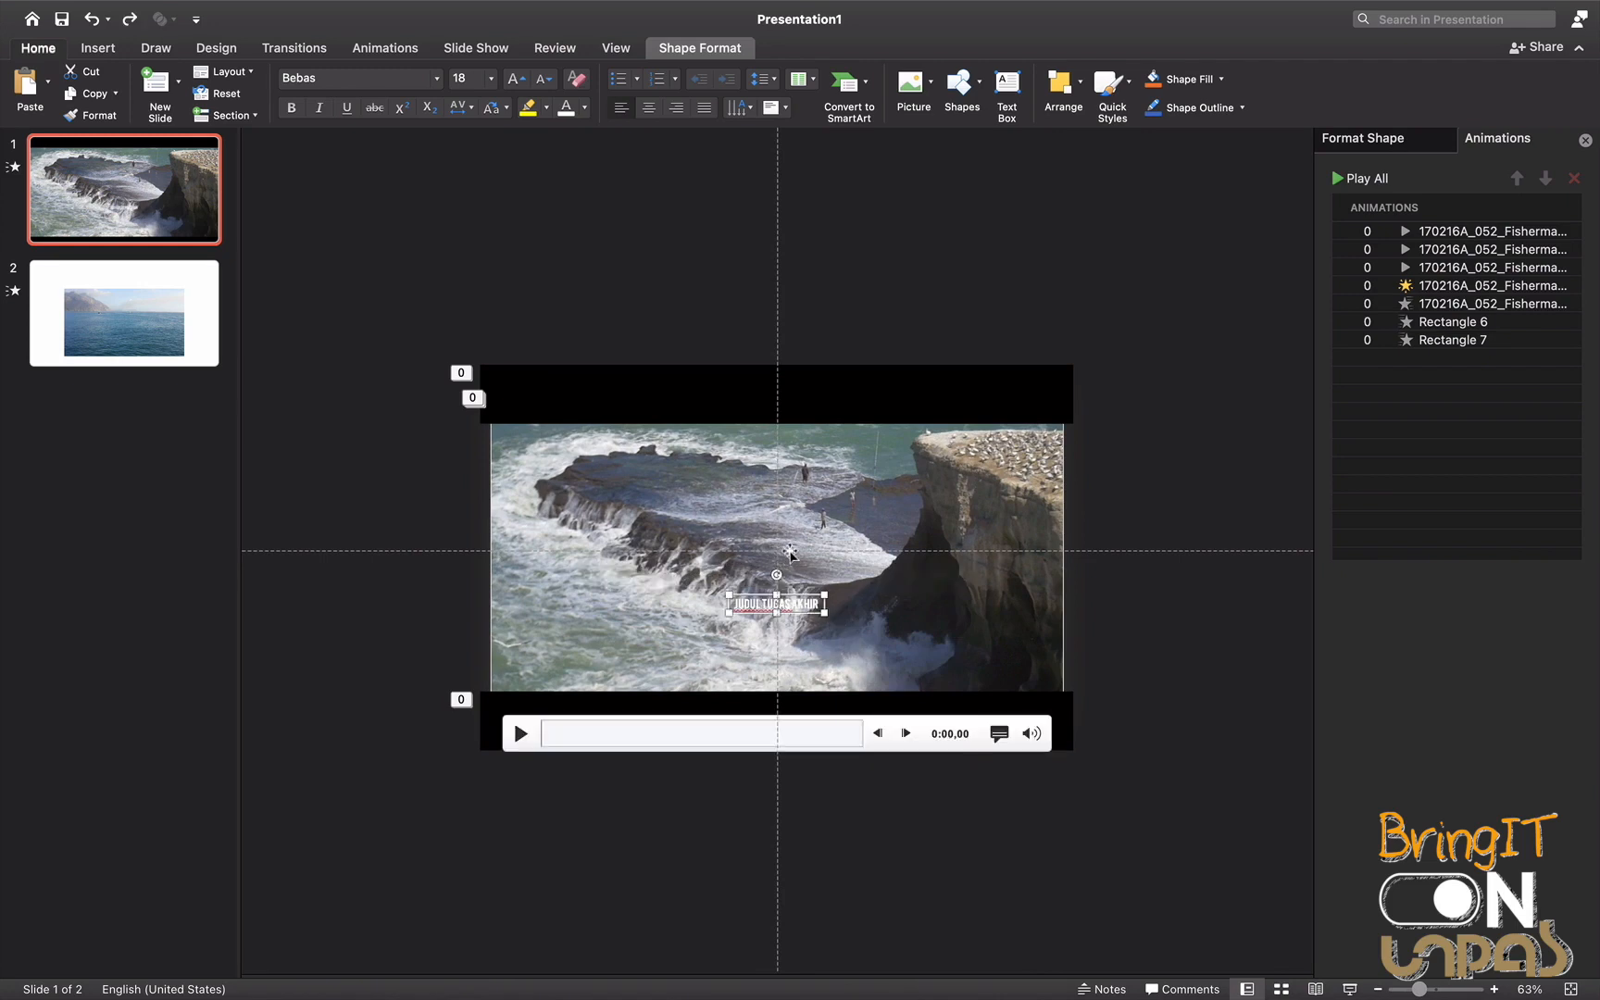
left_click(515, 81)
left_click(515, 81)
left_click(515, 82)
left_click(514, 81)
left_click_drag(830, 634, 844, 594)
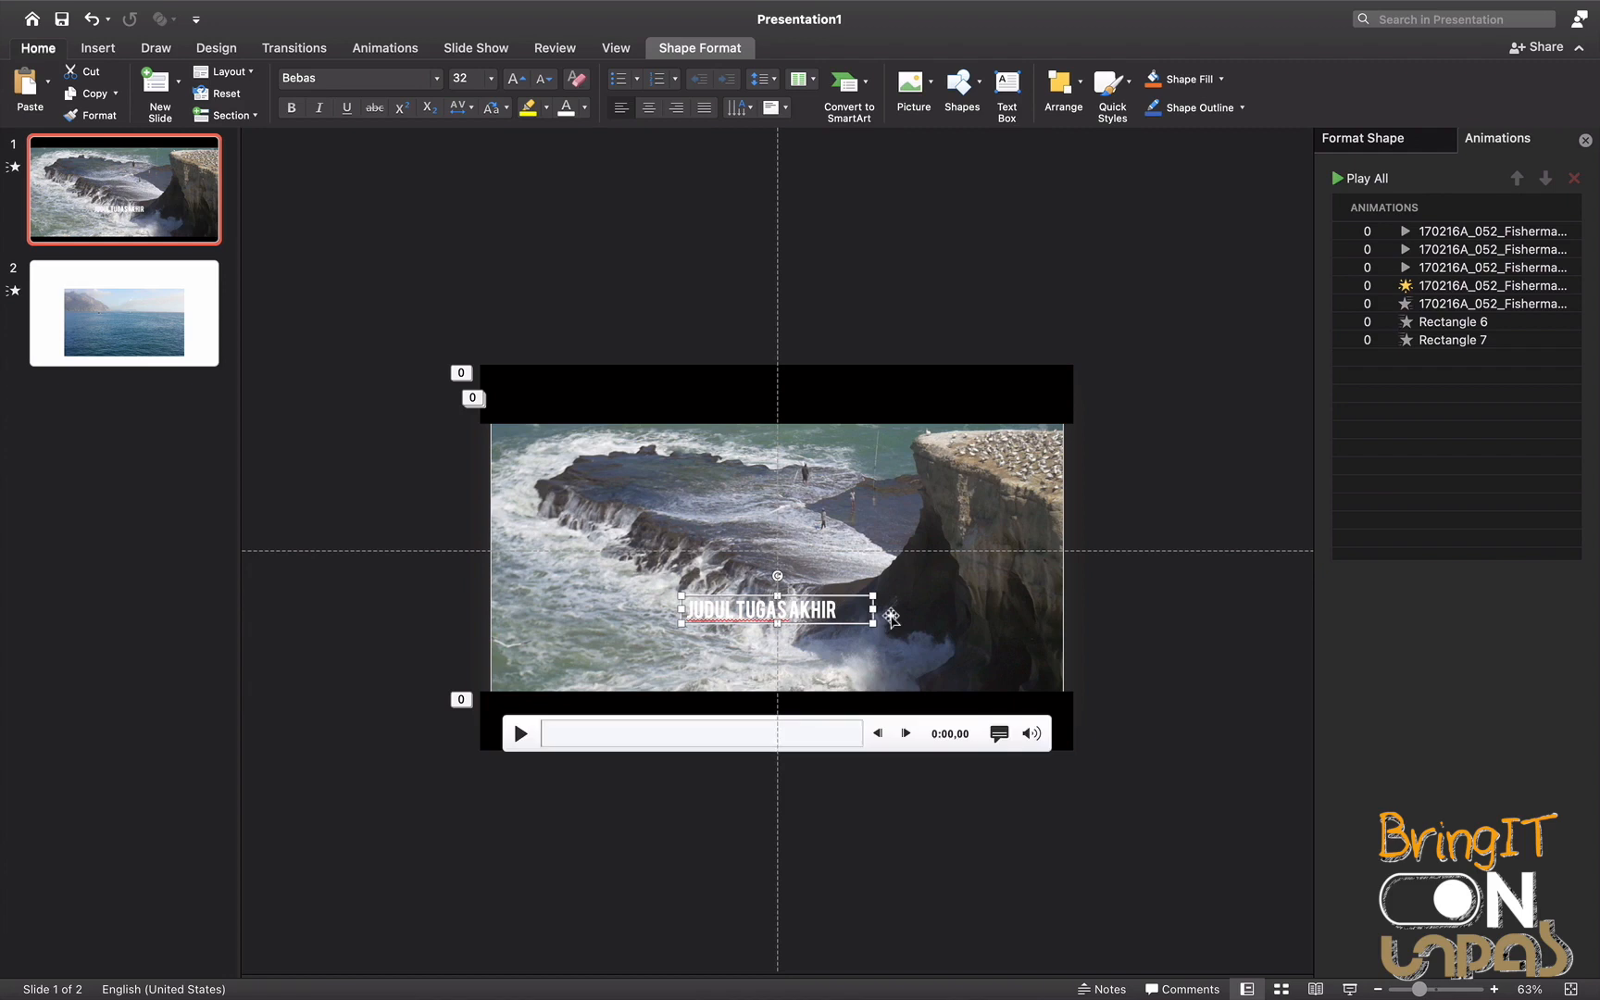
left_click(649, 107)
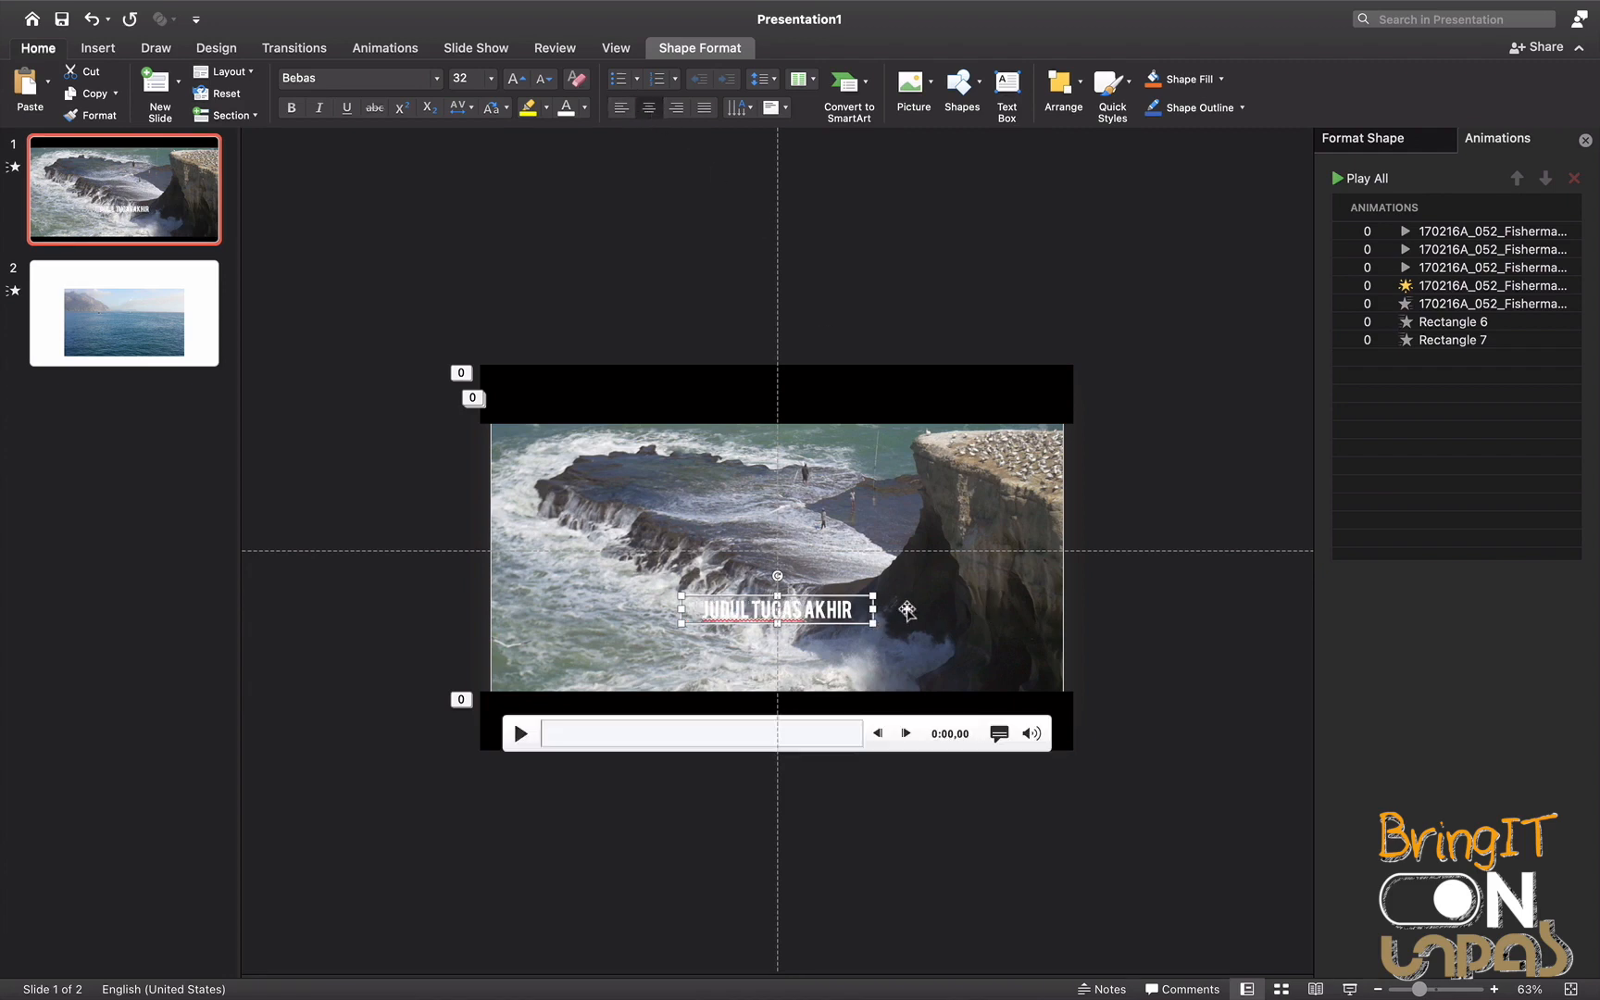
Enlarge the title text to 44 pt and widen its box evenly about the centre so it fits on one line
left_click(516, 79)
left_click(516, 79)
left_click(516, 79)
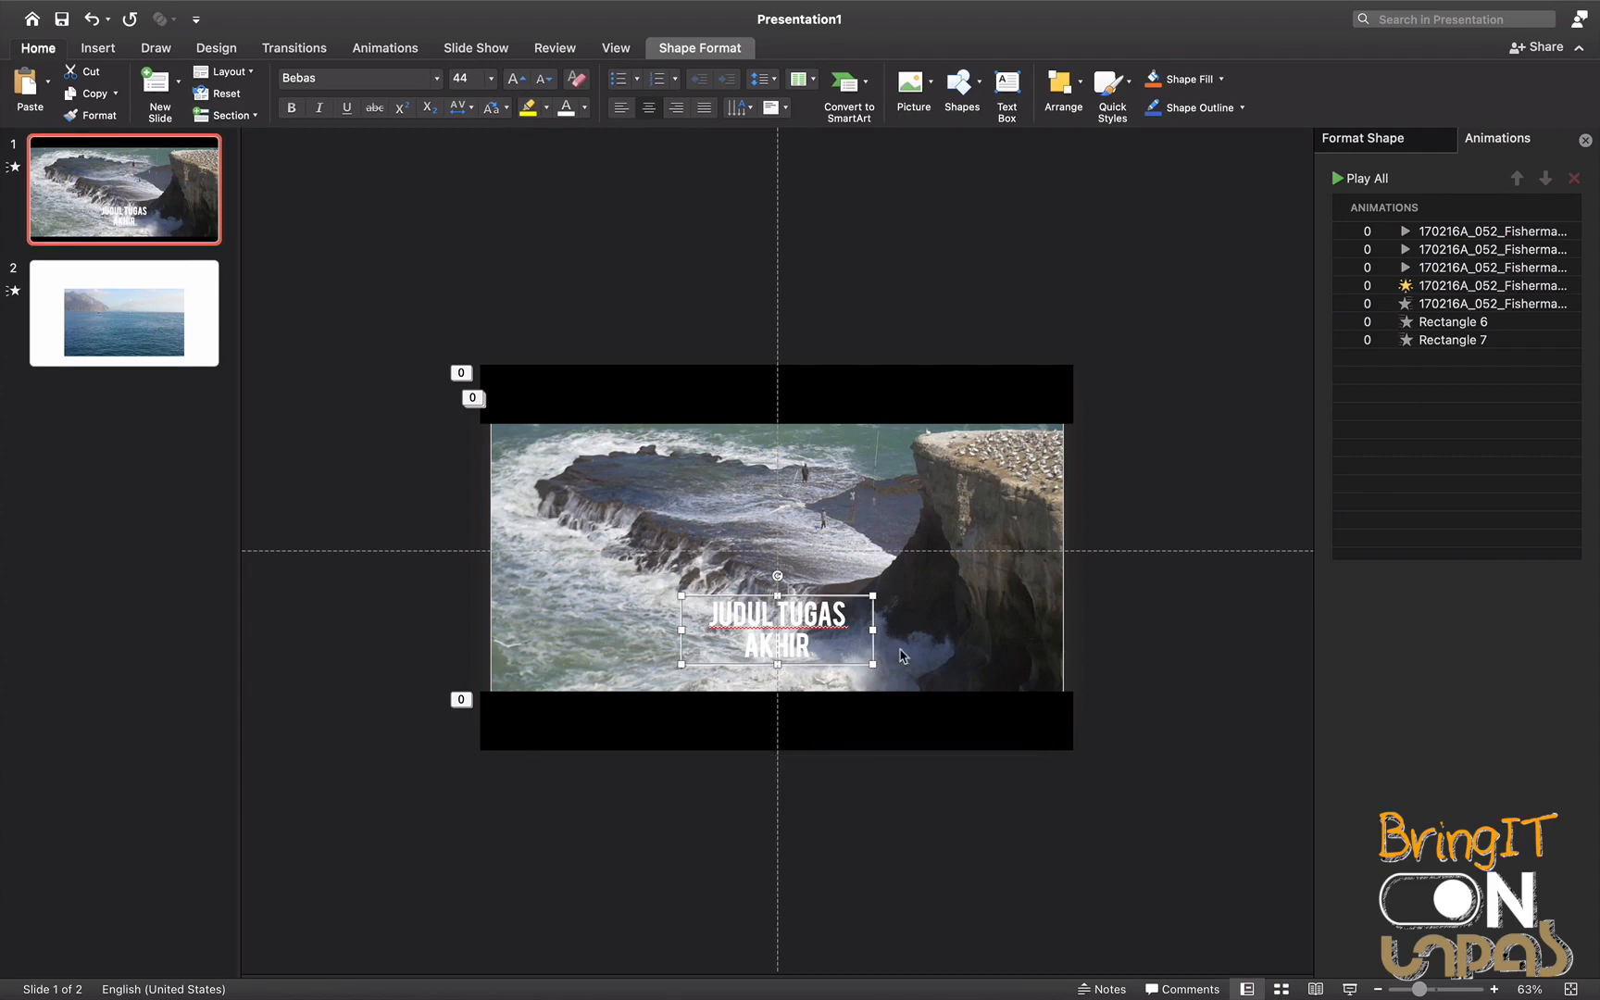
left_click_drag(872, 632, 921, 632)
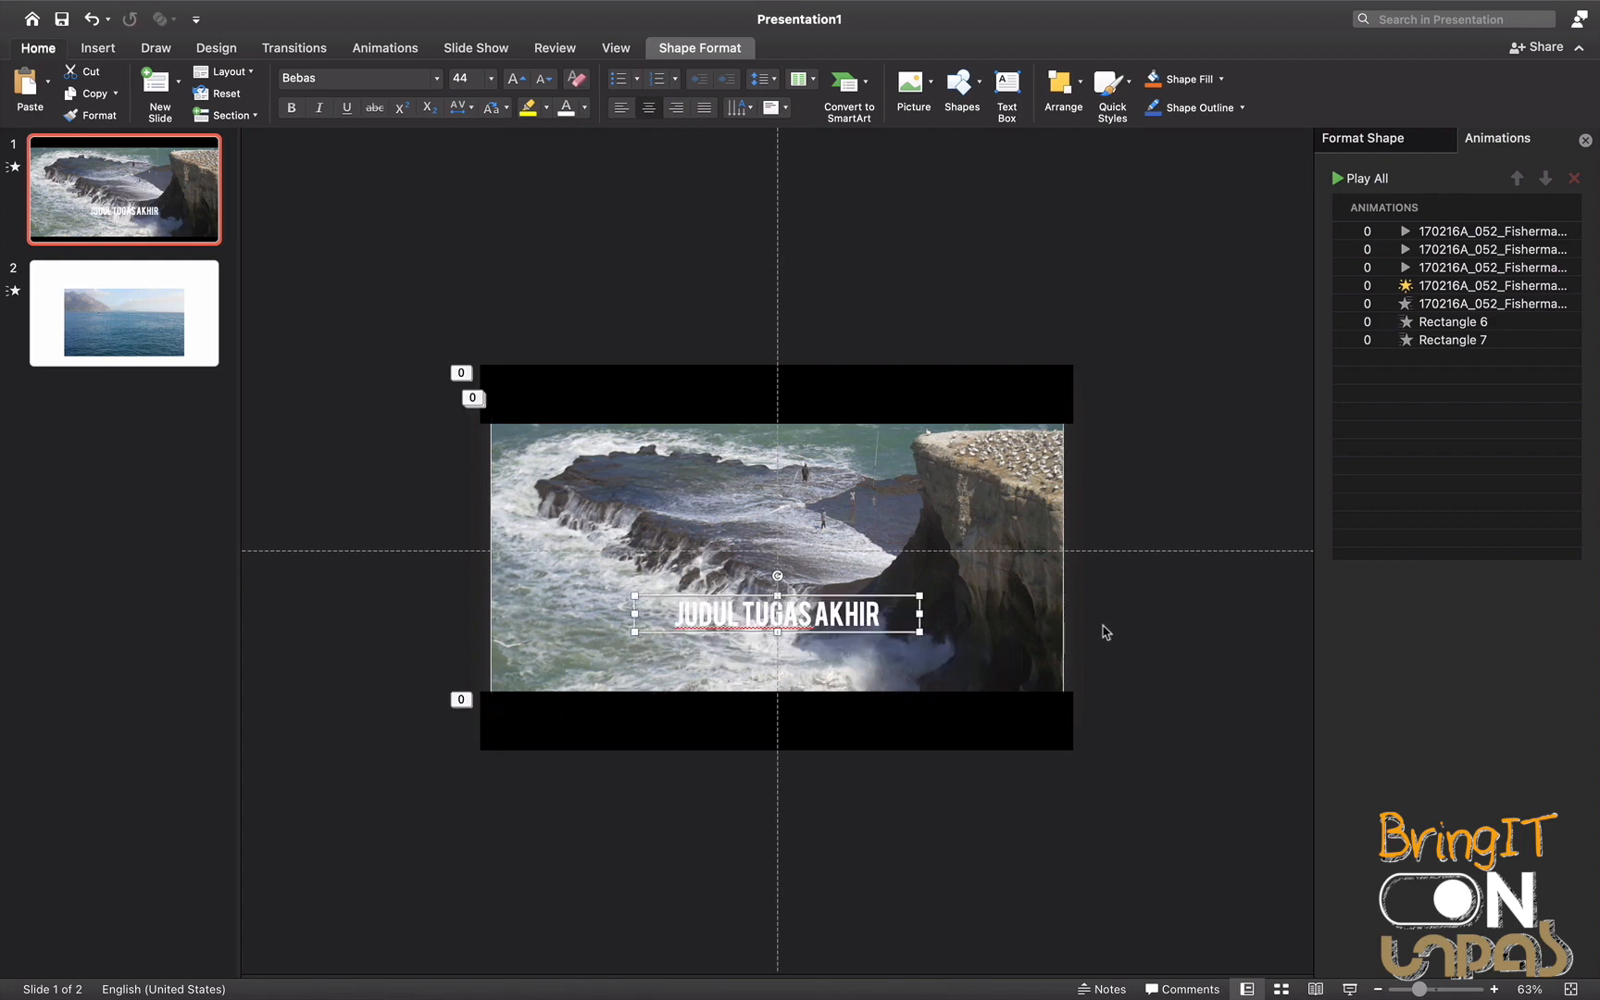
left_click(1102, 632)
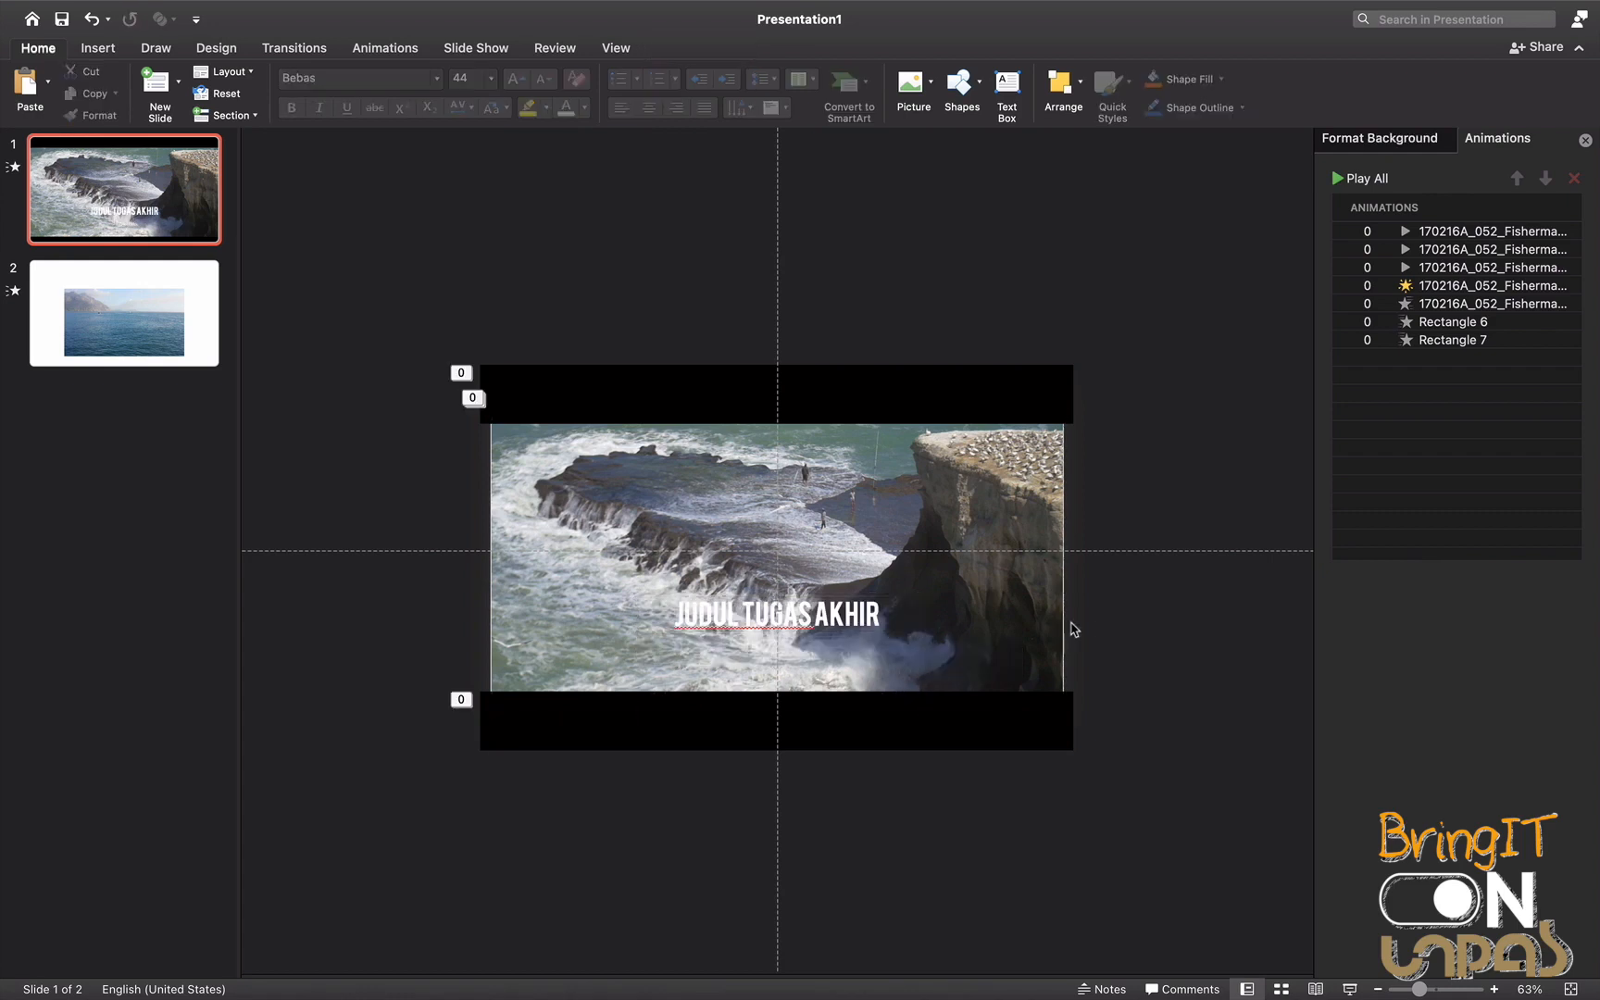
Apply the outer shadow preset offset toward the lower right to the title text box
left_click(850, 622)
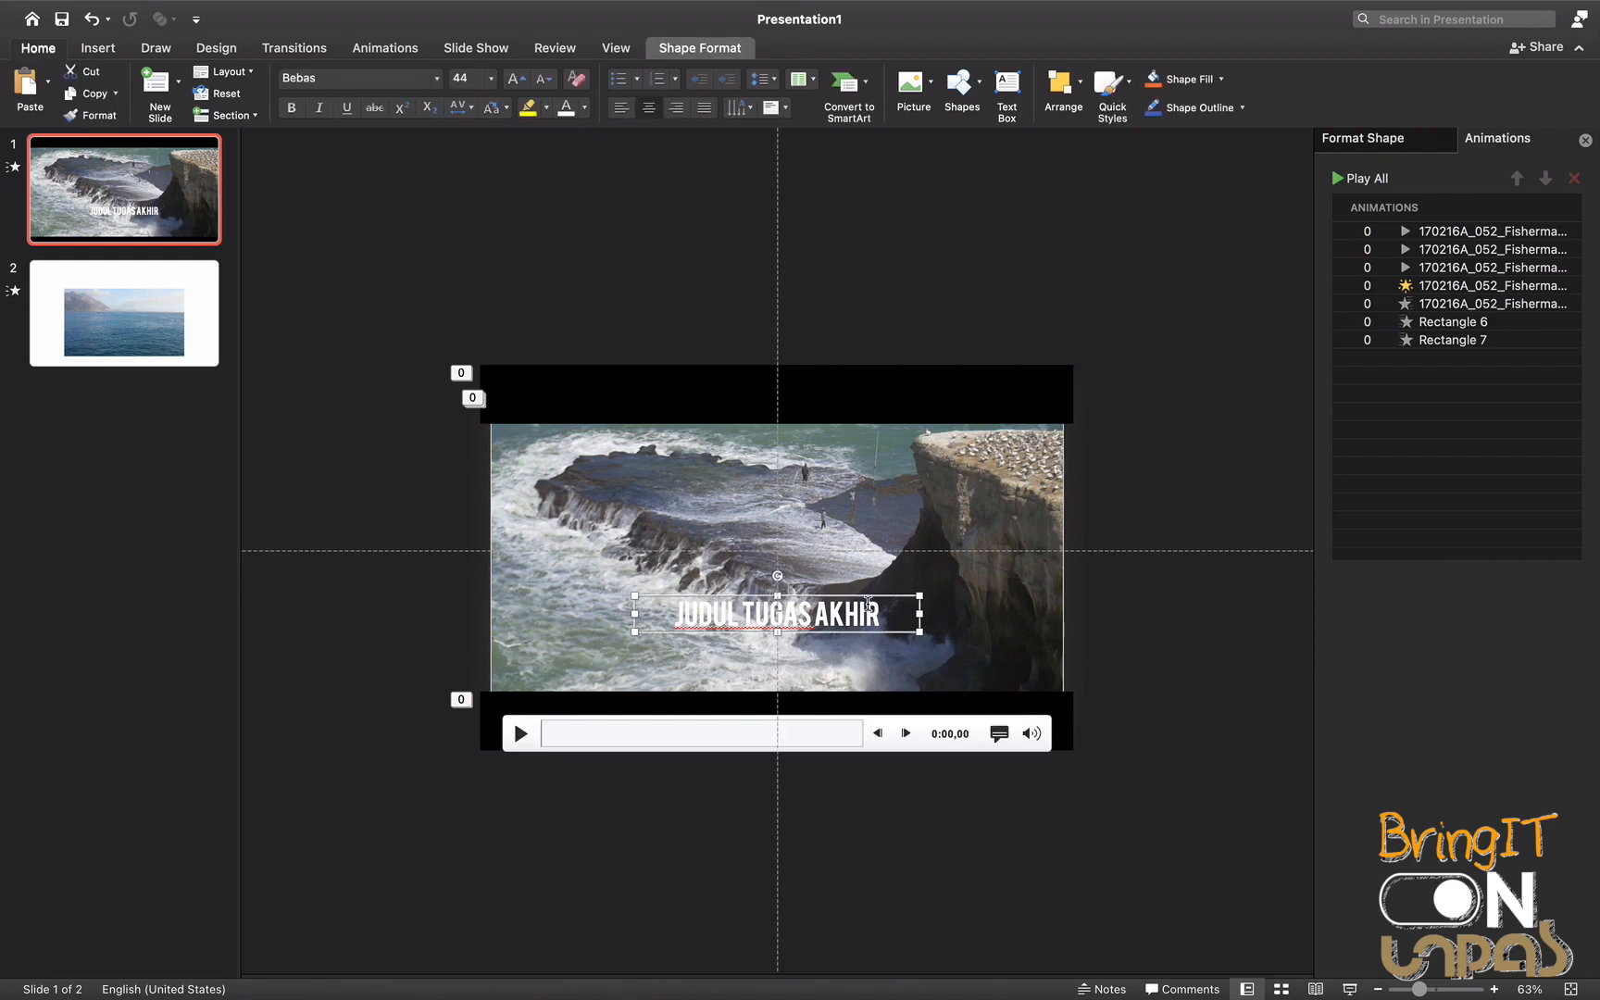
left_click(1406, 139)
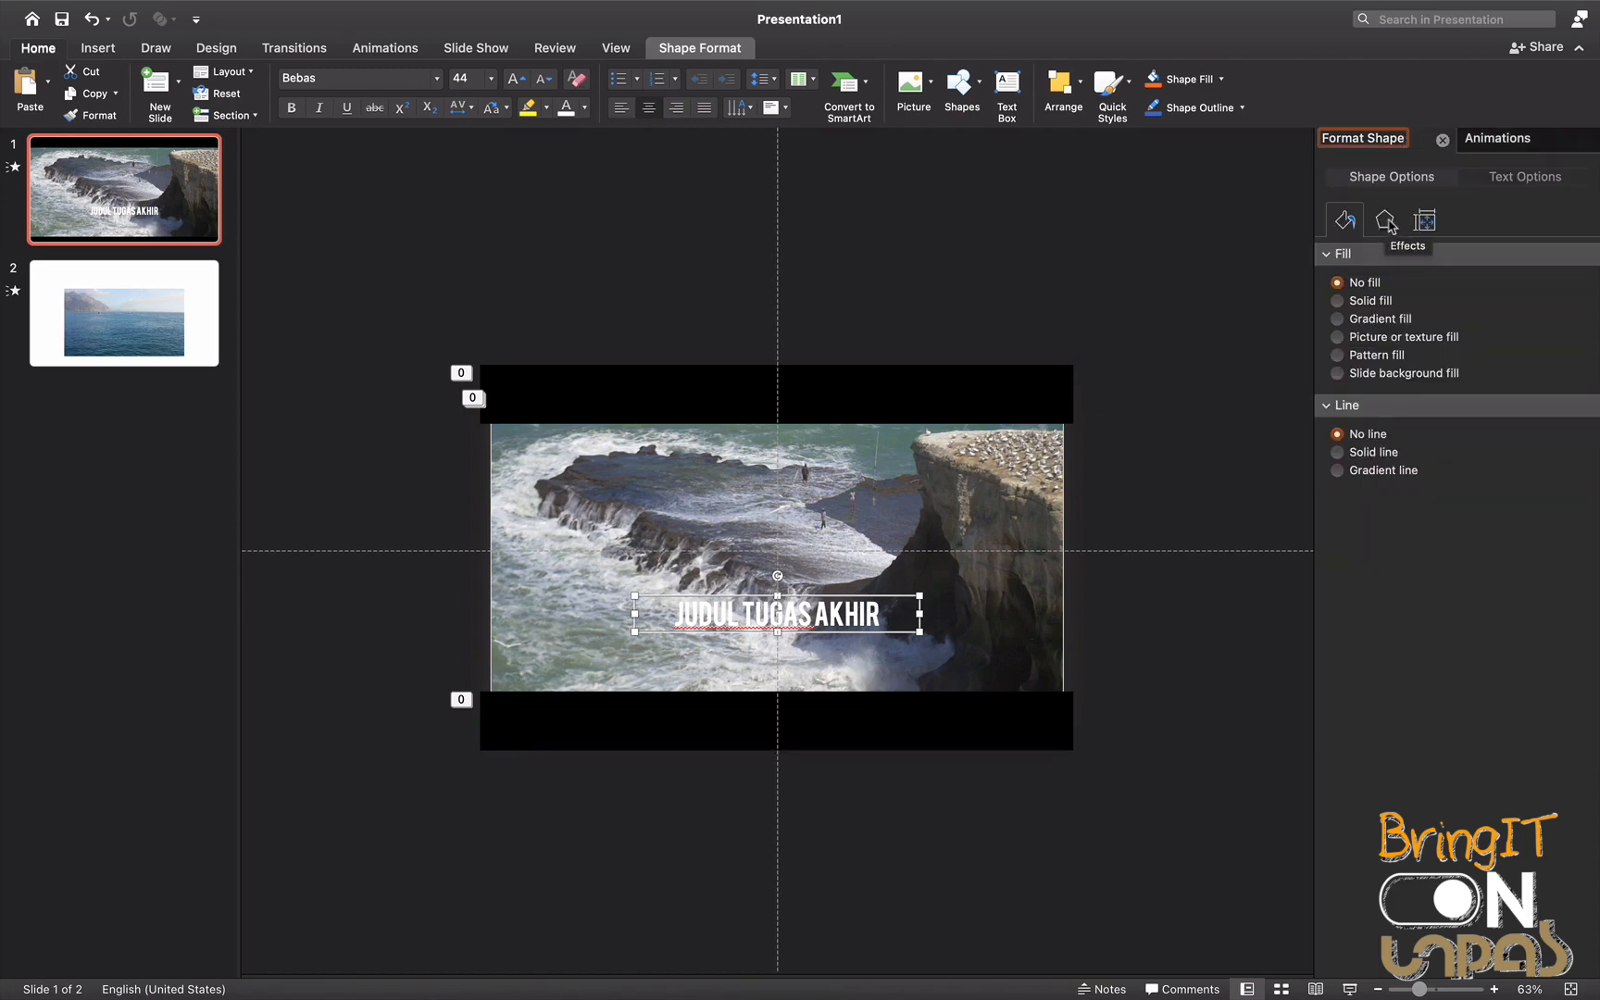
left_click(1387, 222)
left_click(1387, 256)
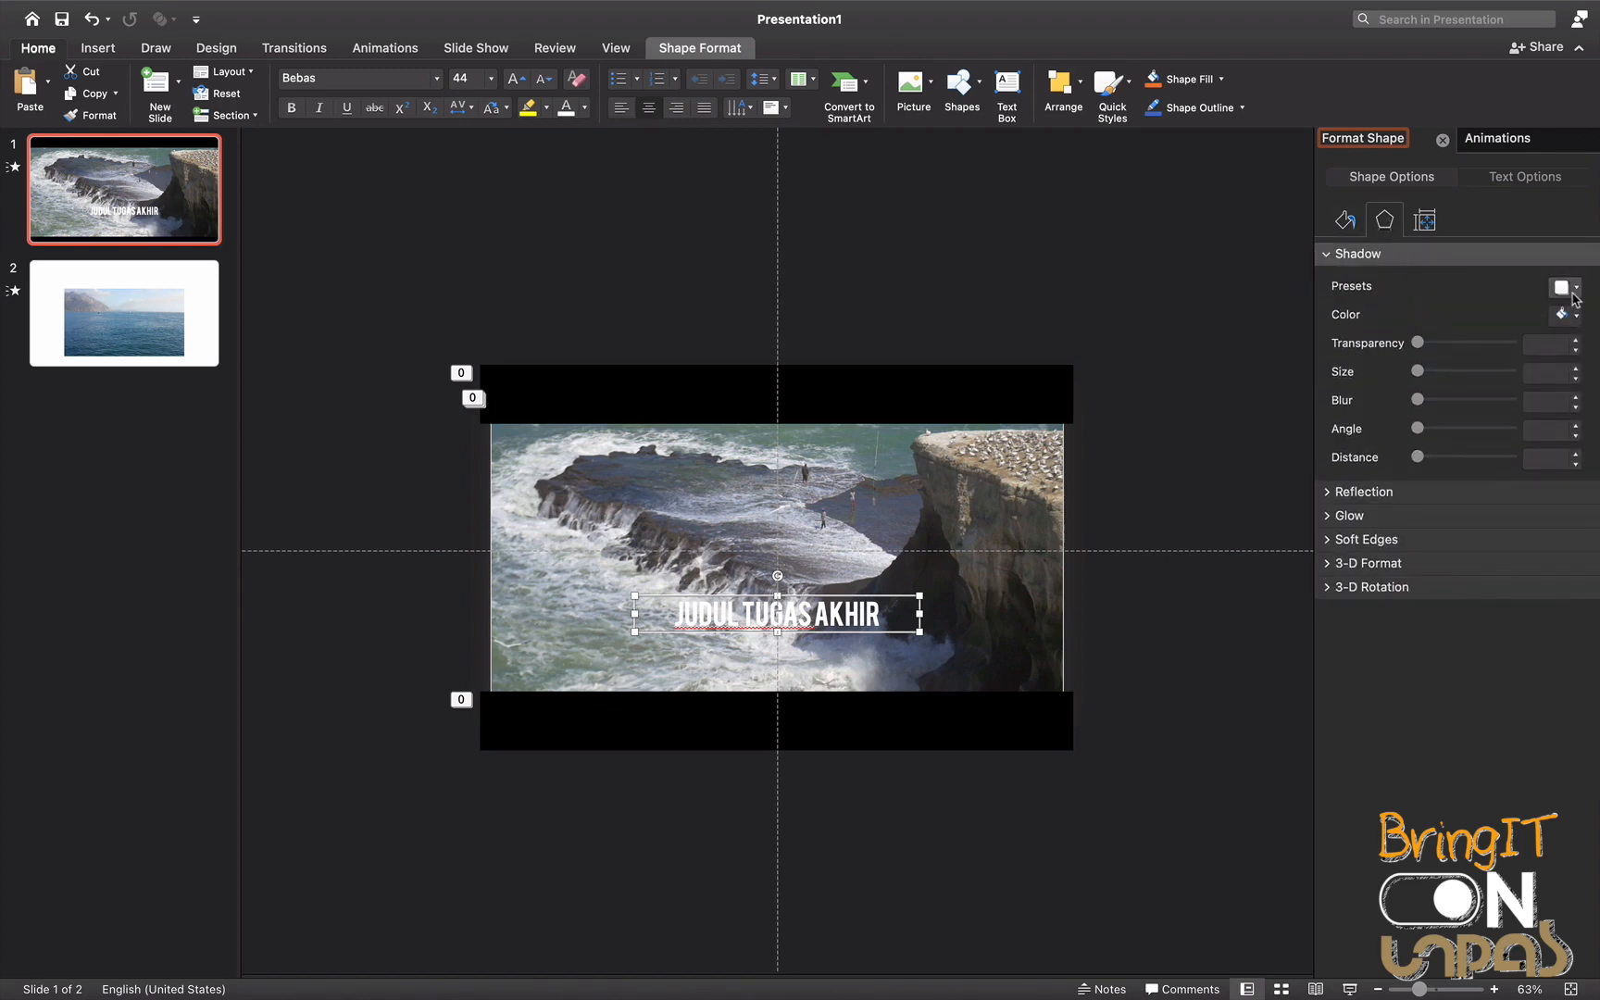
left_click(1566, 287)
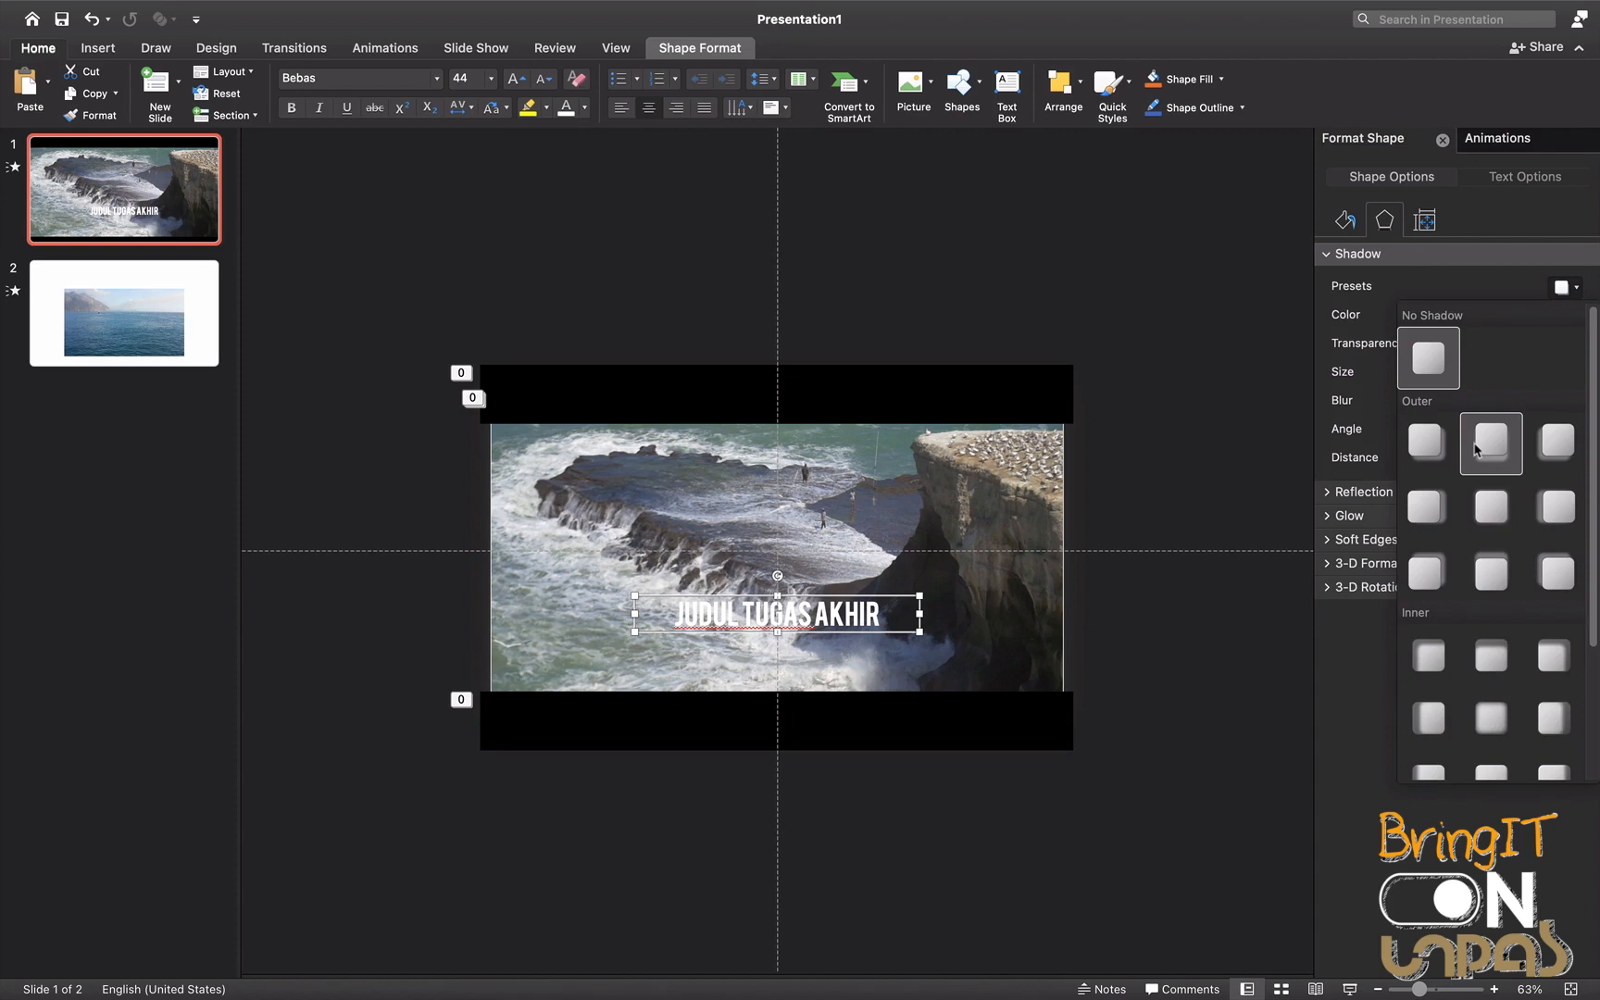
left_click(1437, 462)
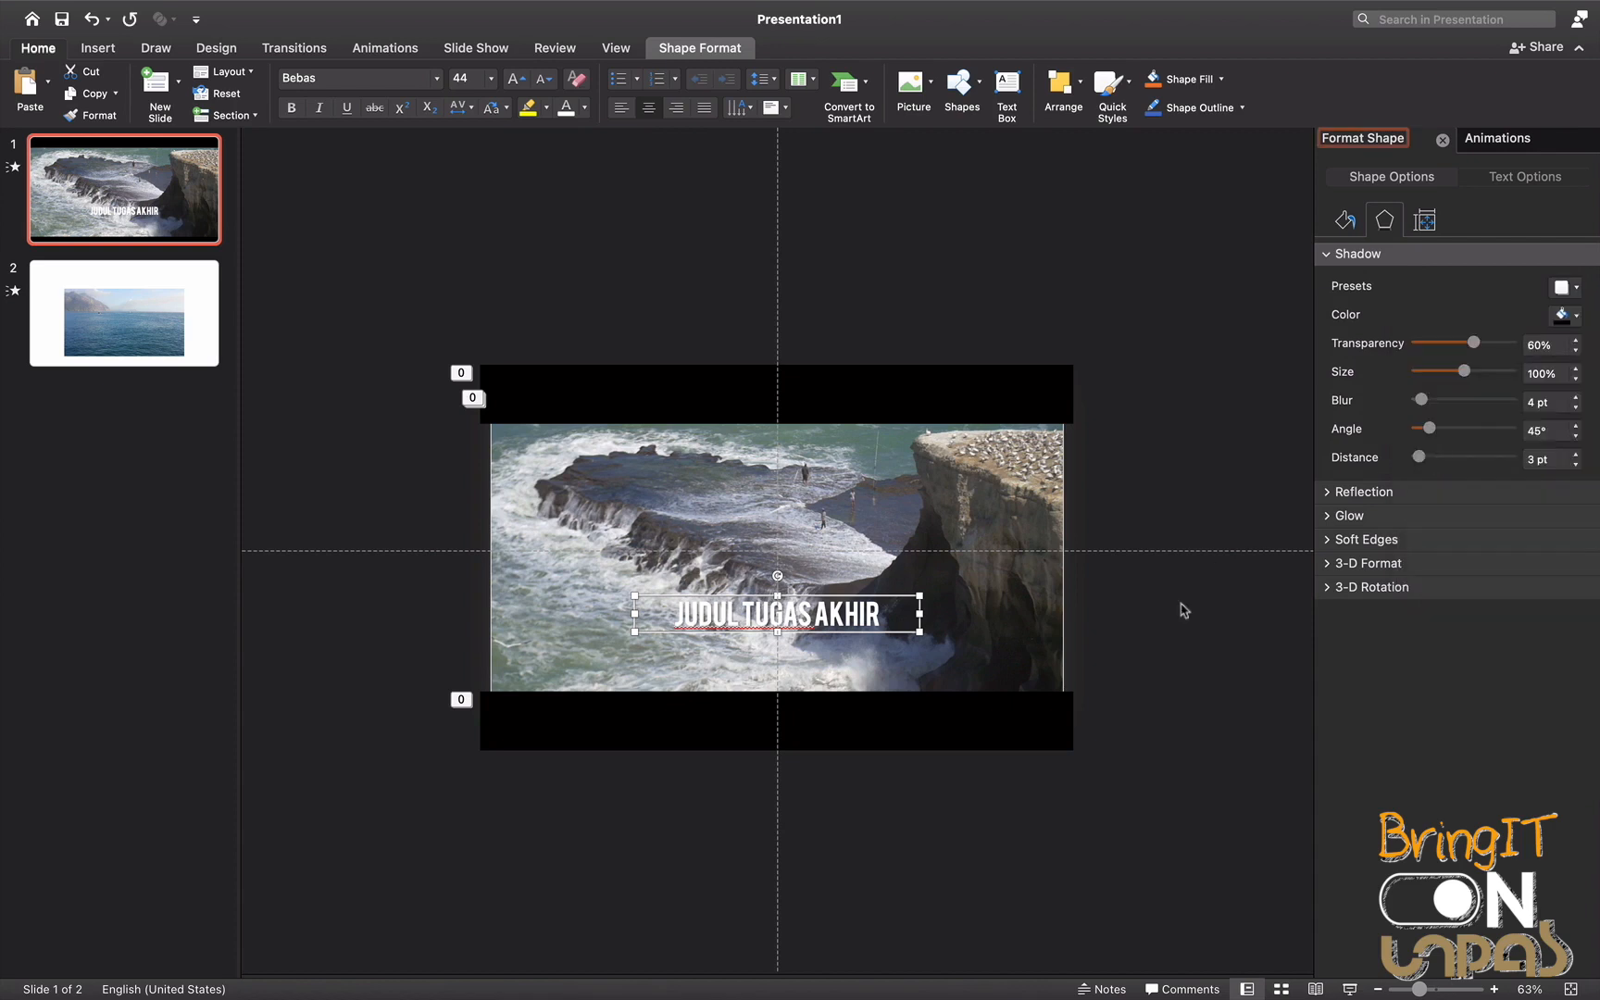
left_click(1175, 704)
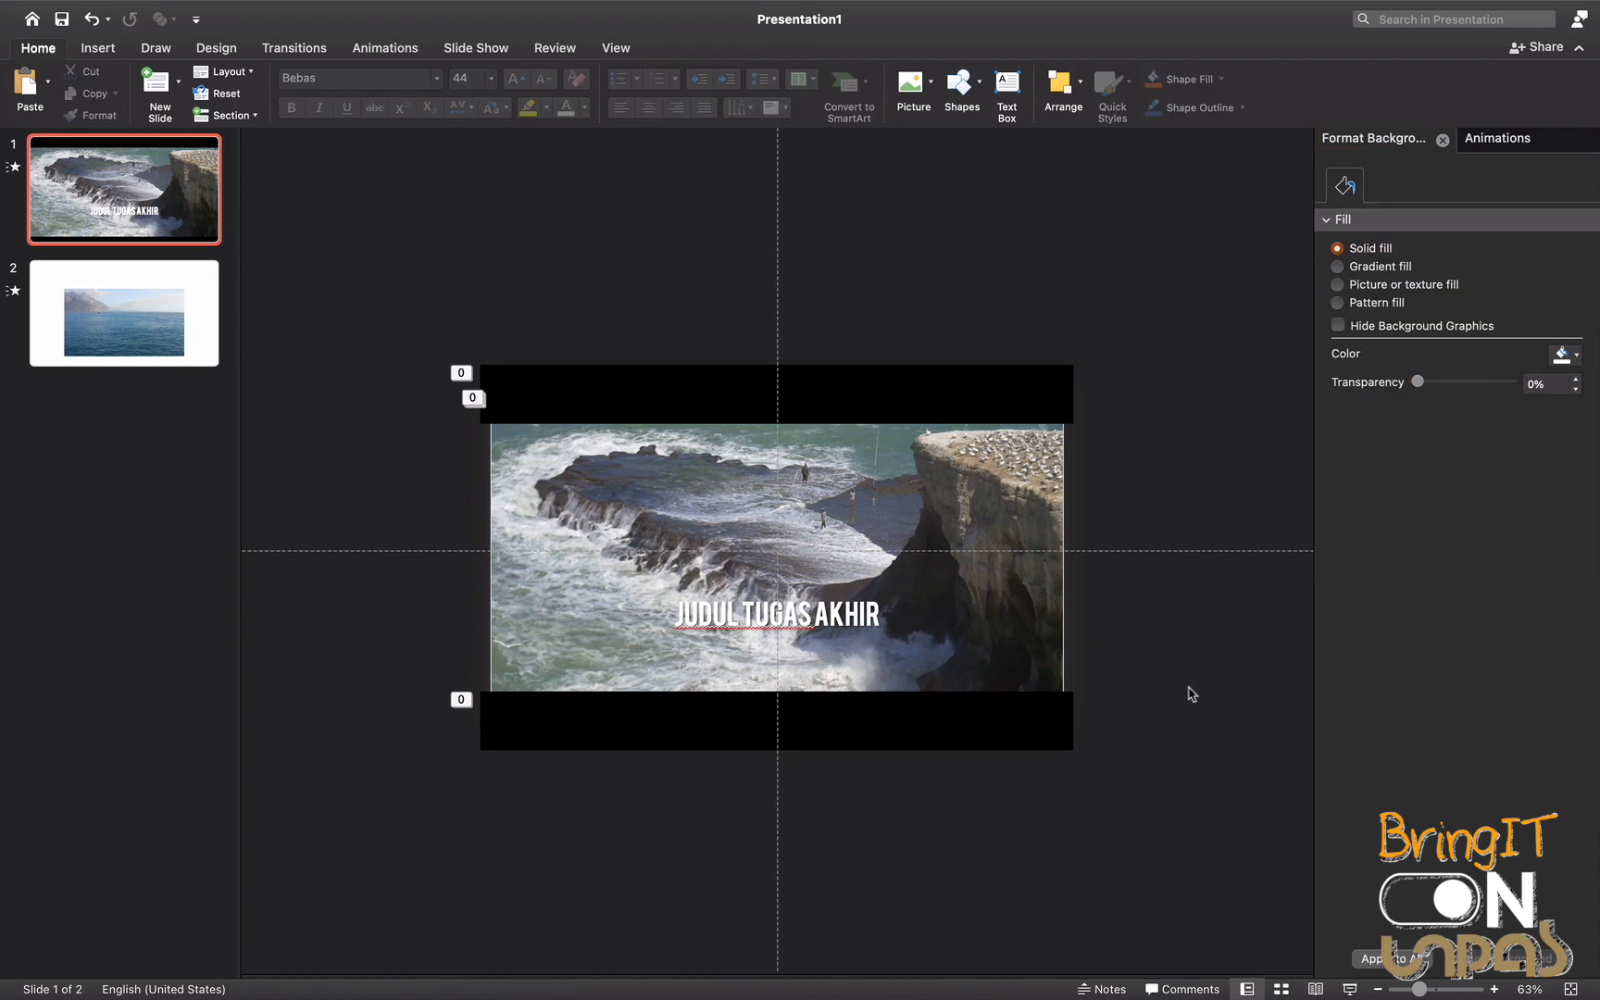
Add a Basic Zoom entrance animation to the title text box
left_click(859, 622)
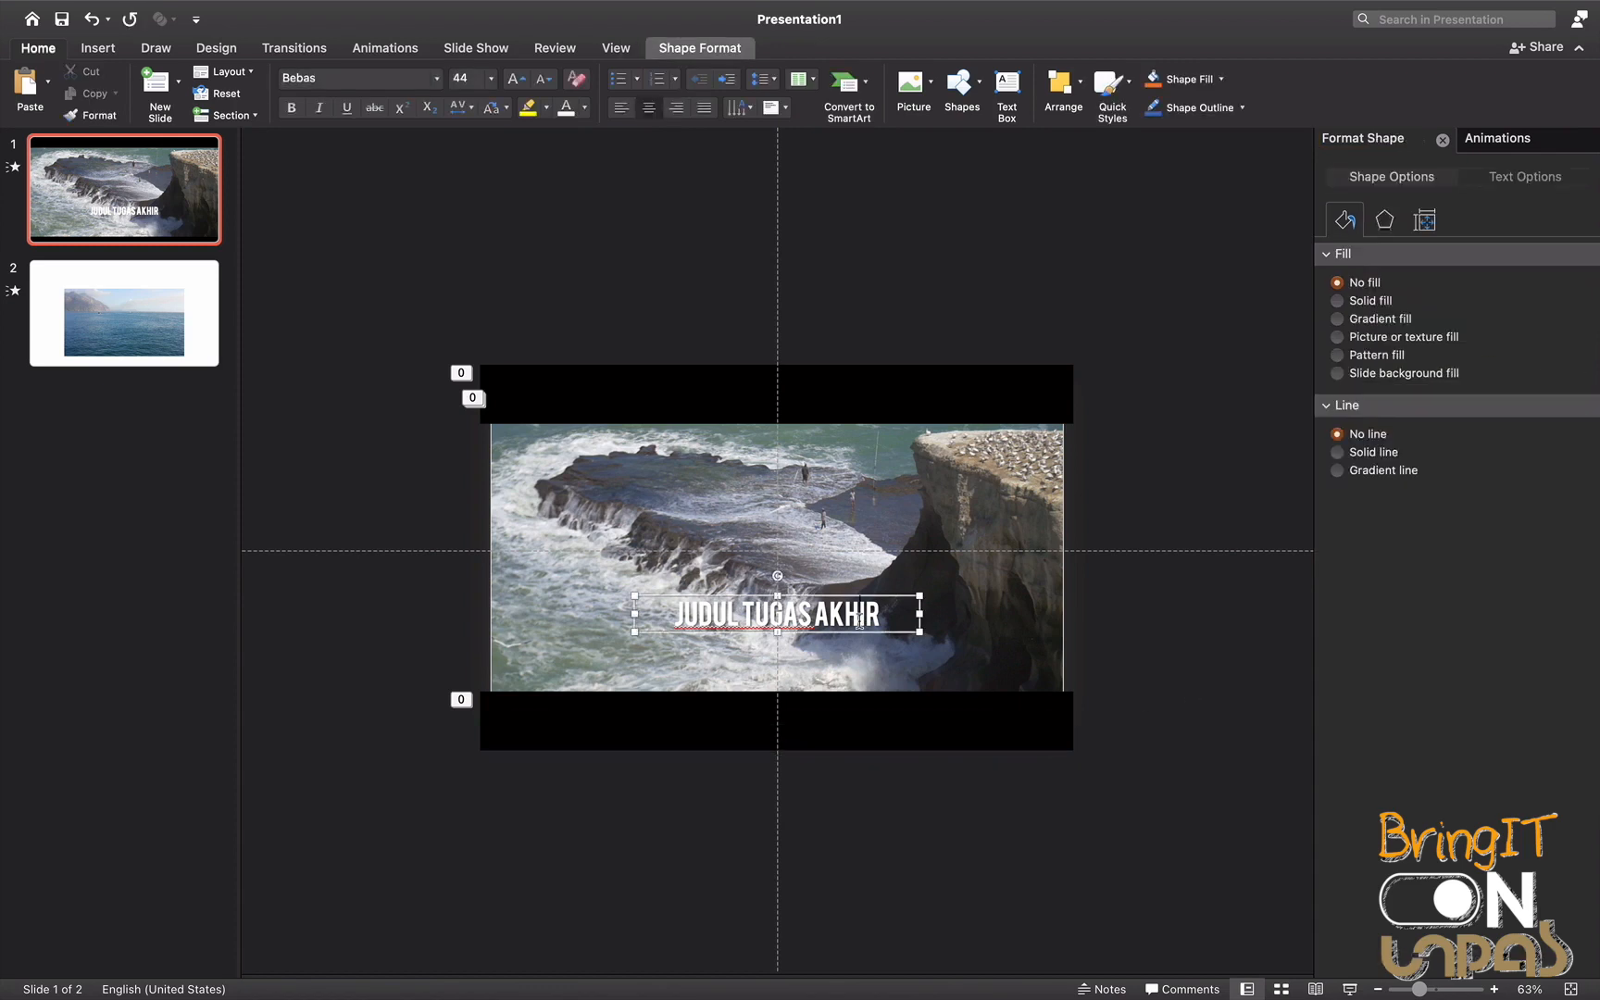
left_click(874, 596)
left_click(367, 52)
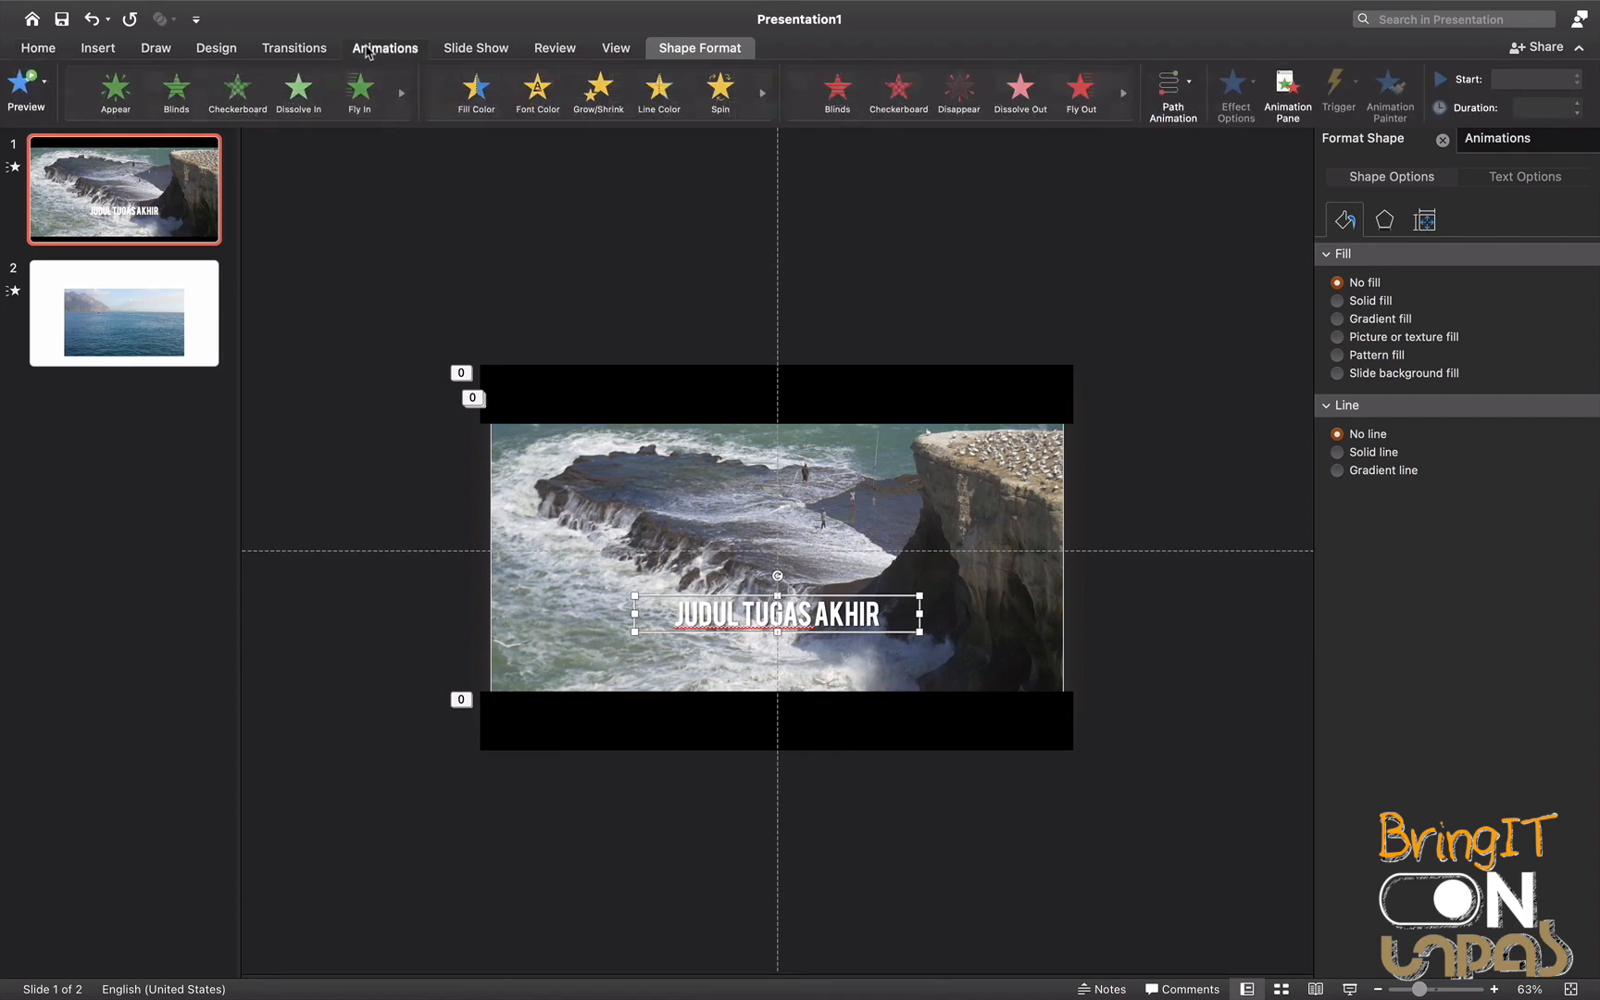
left_click(240, 124)
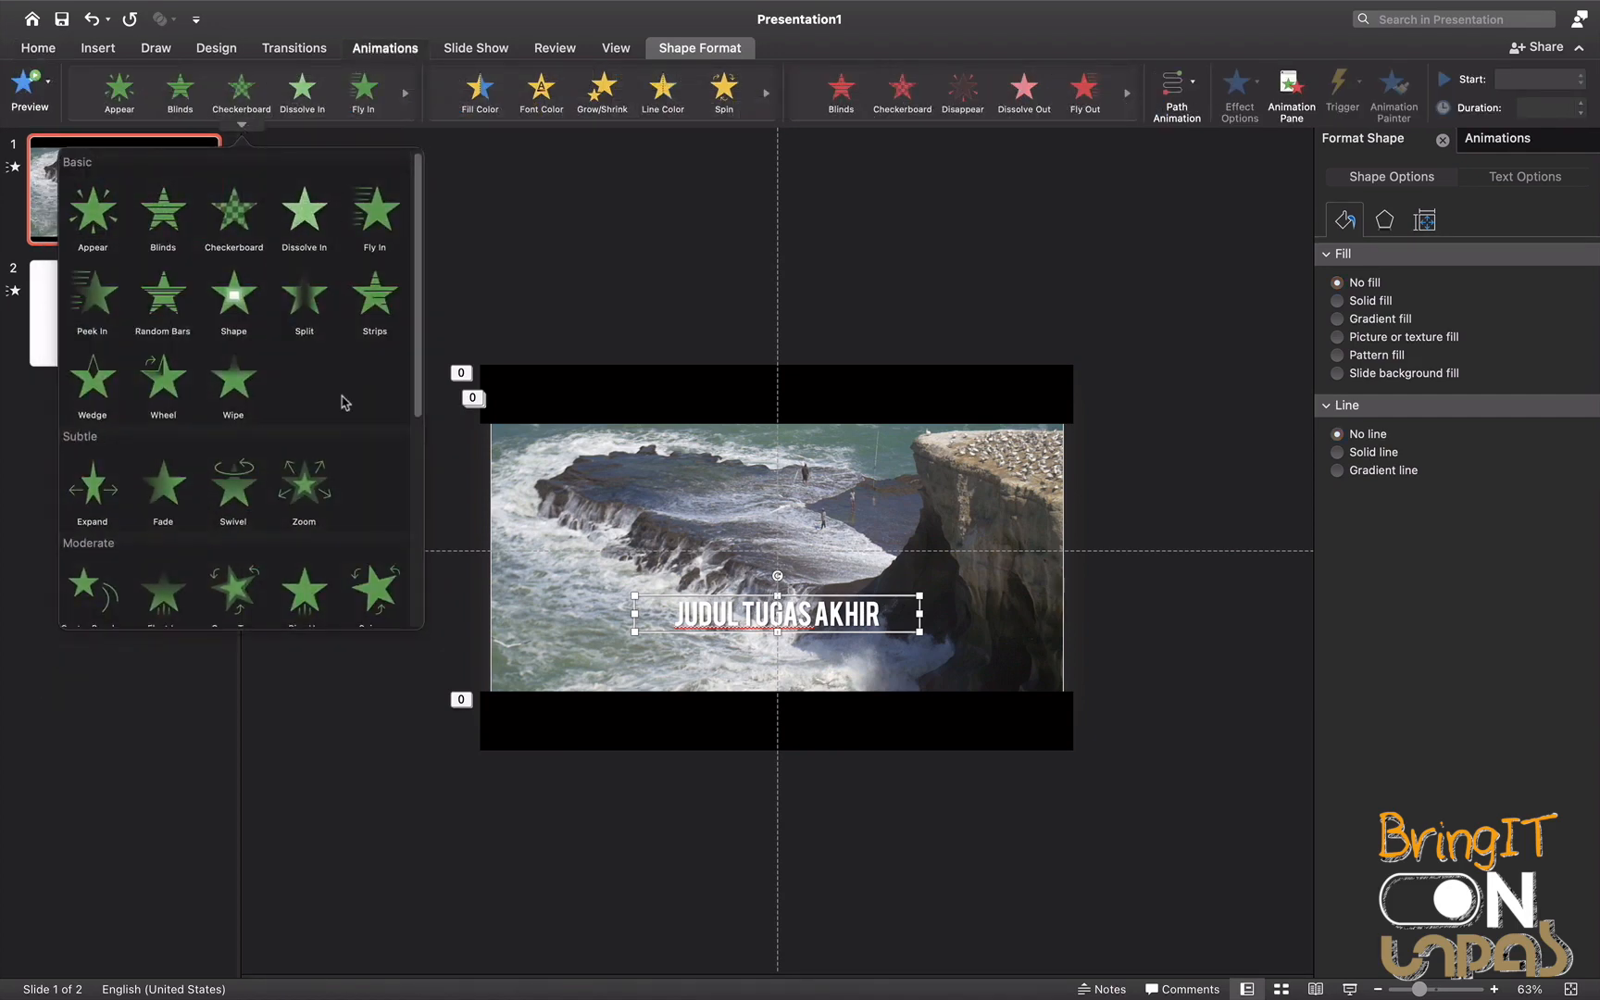
scroll(334, 428, "down", 5)
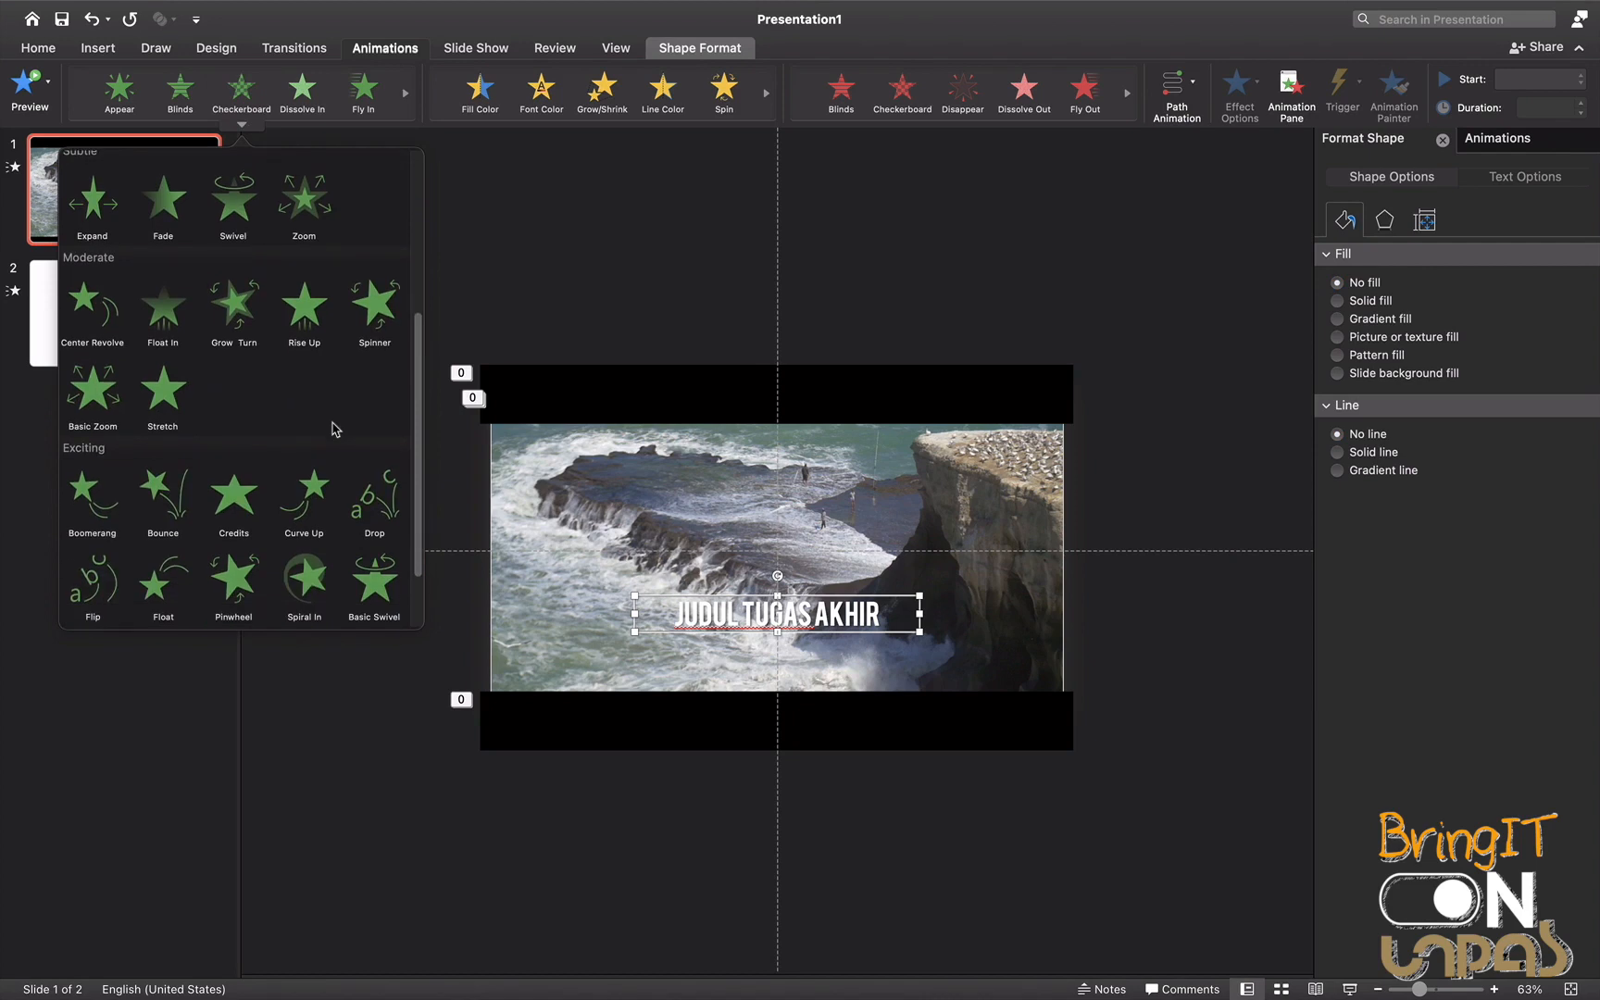
left_click(93, 389)
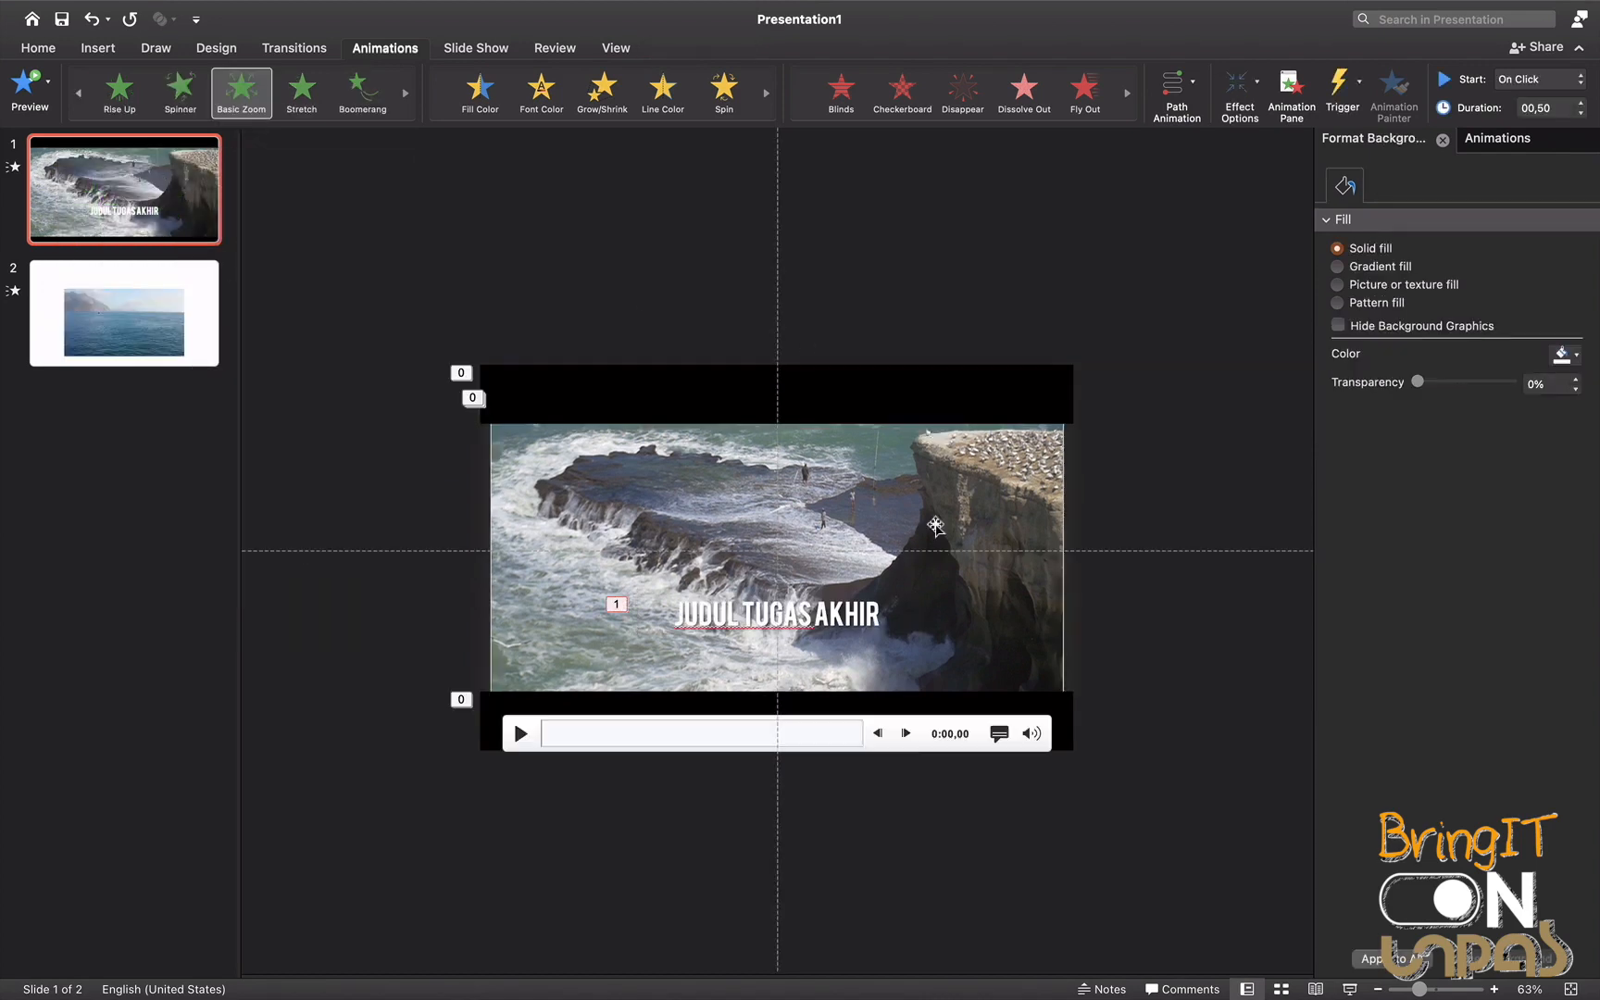
Set the title's Basic Zoom to start With Previous, last 1 second and have a delay of 3,5 seconds
left_click(1496, 138)
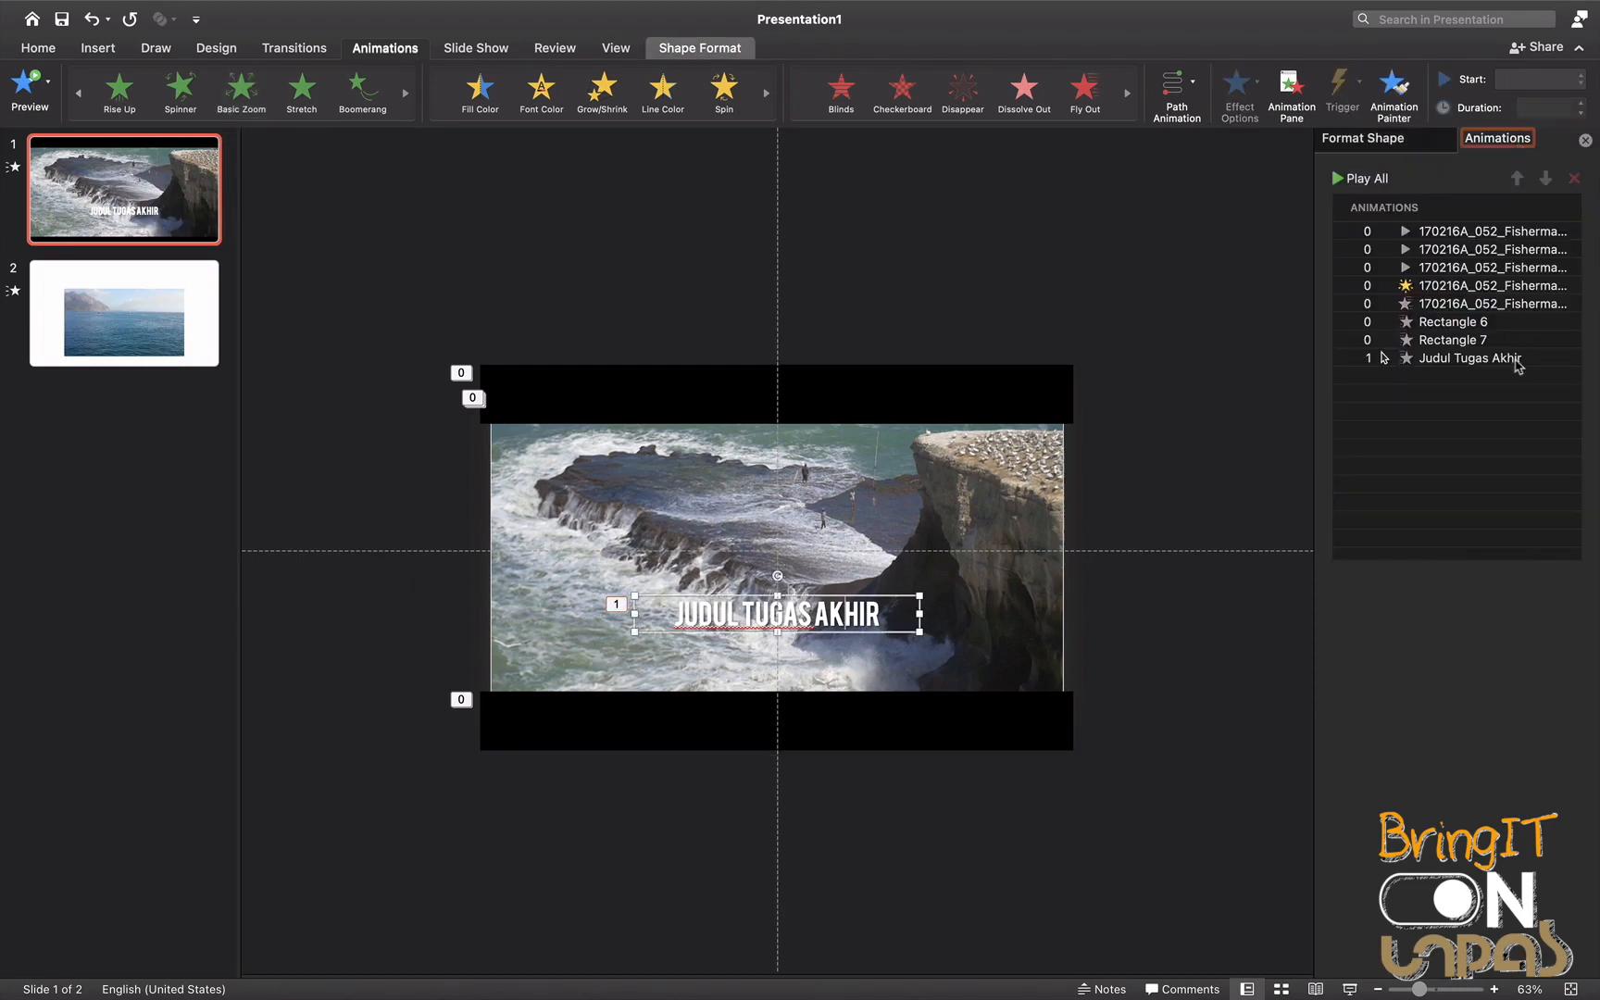
left_click(1417, 359)
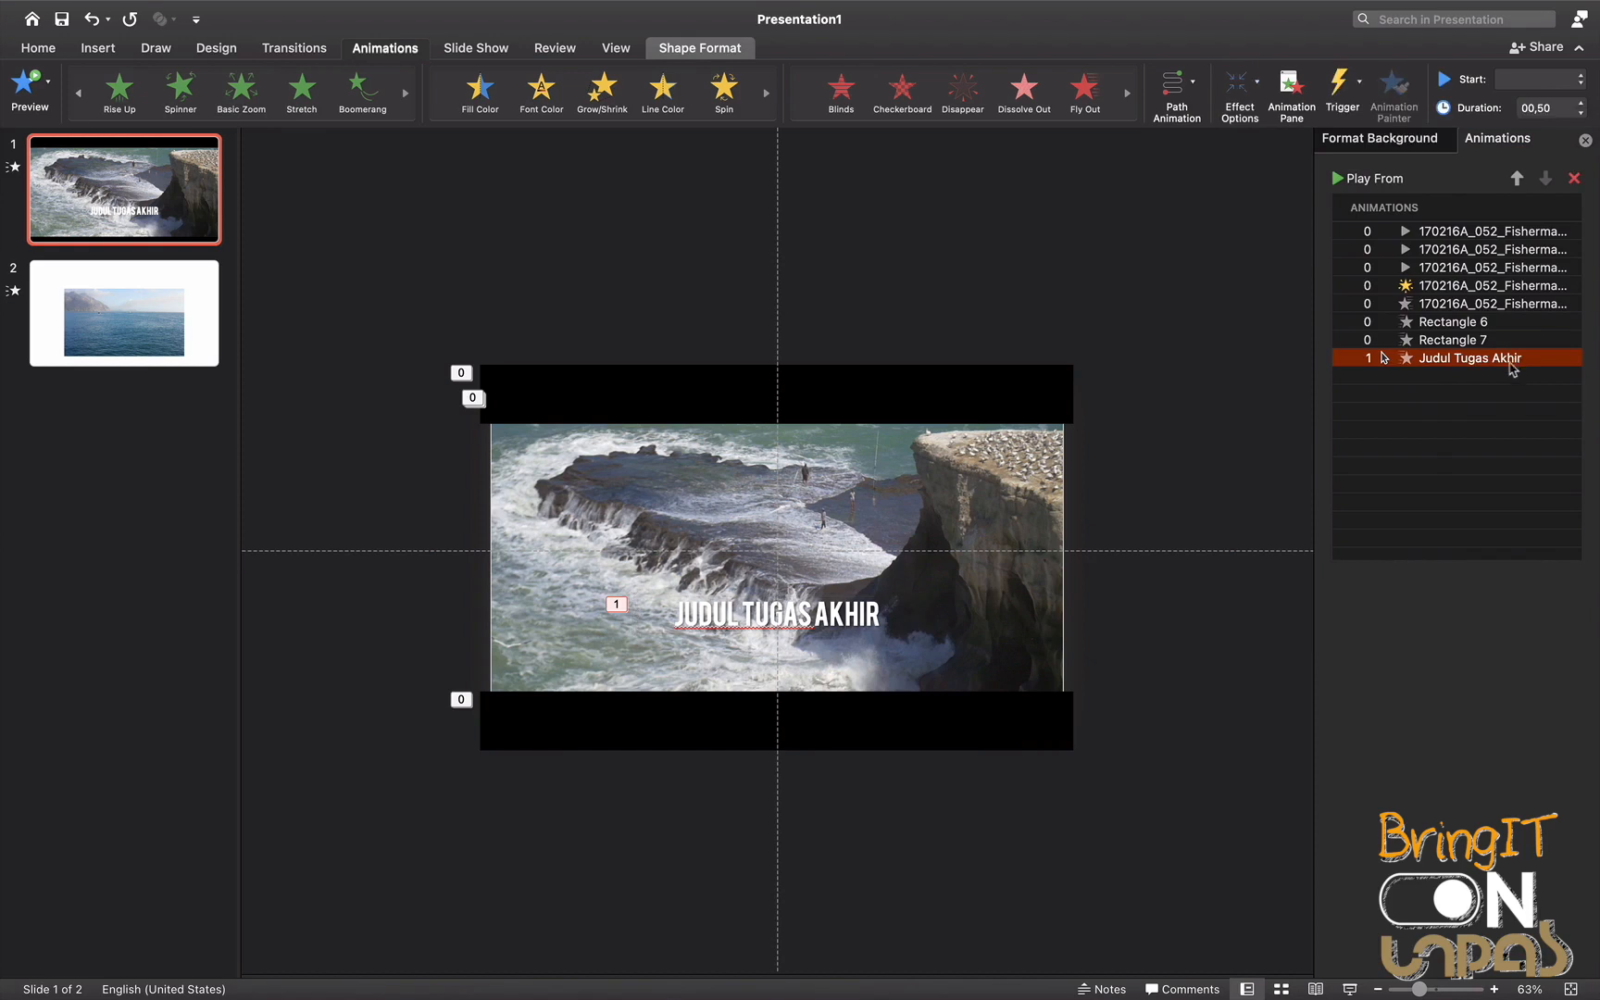
left_click(1499, 641)
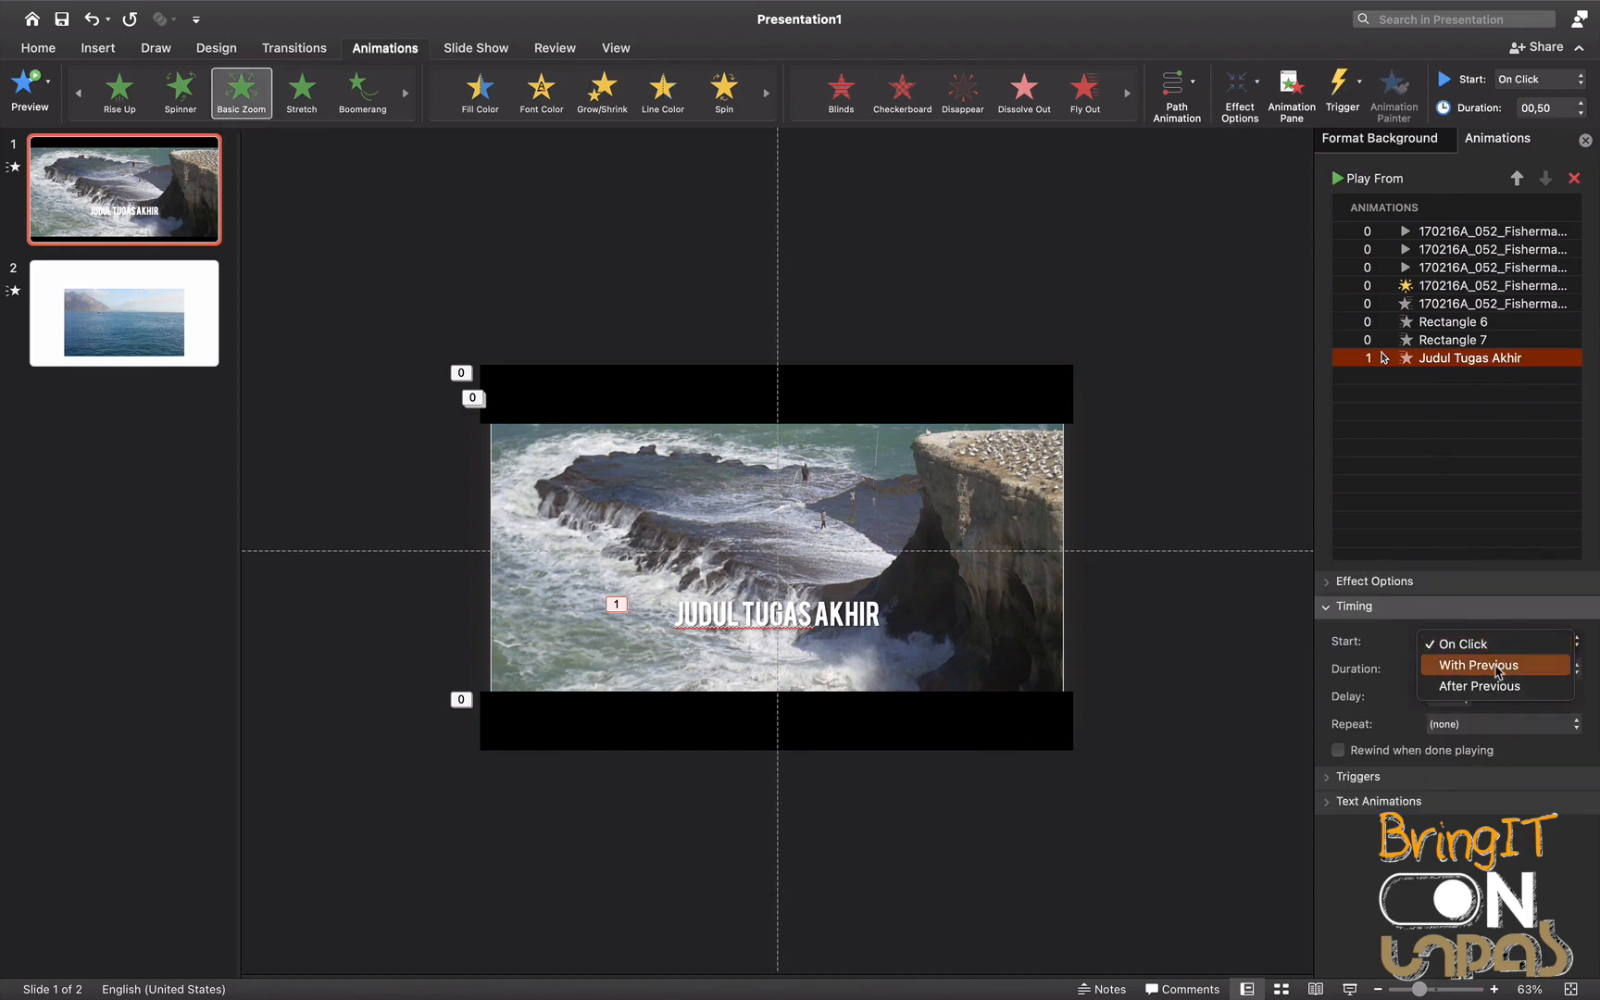
left_click(1497, 666)
left_click(1466, 677)
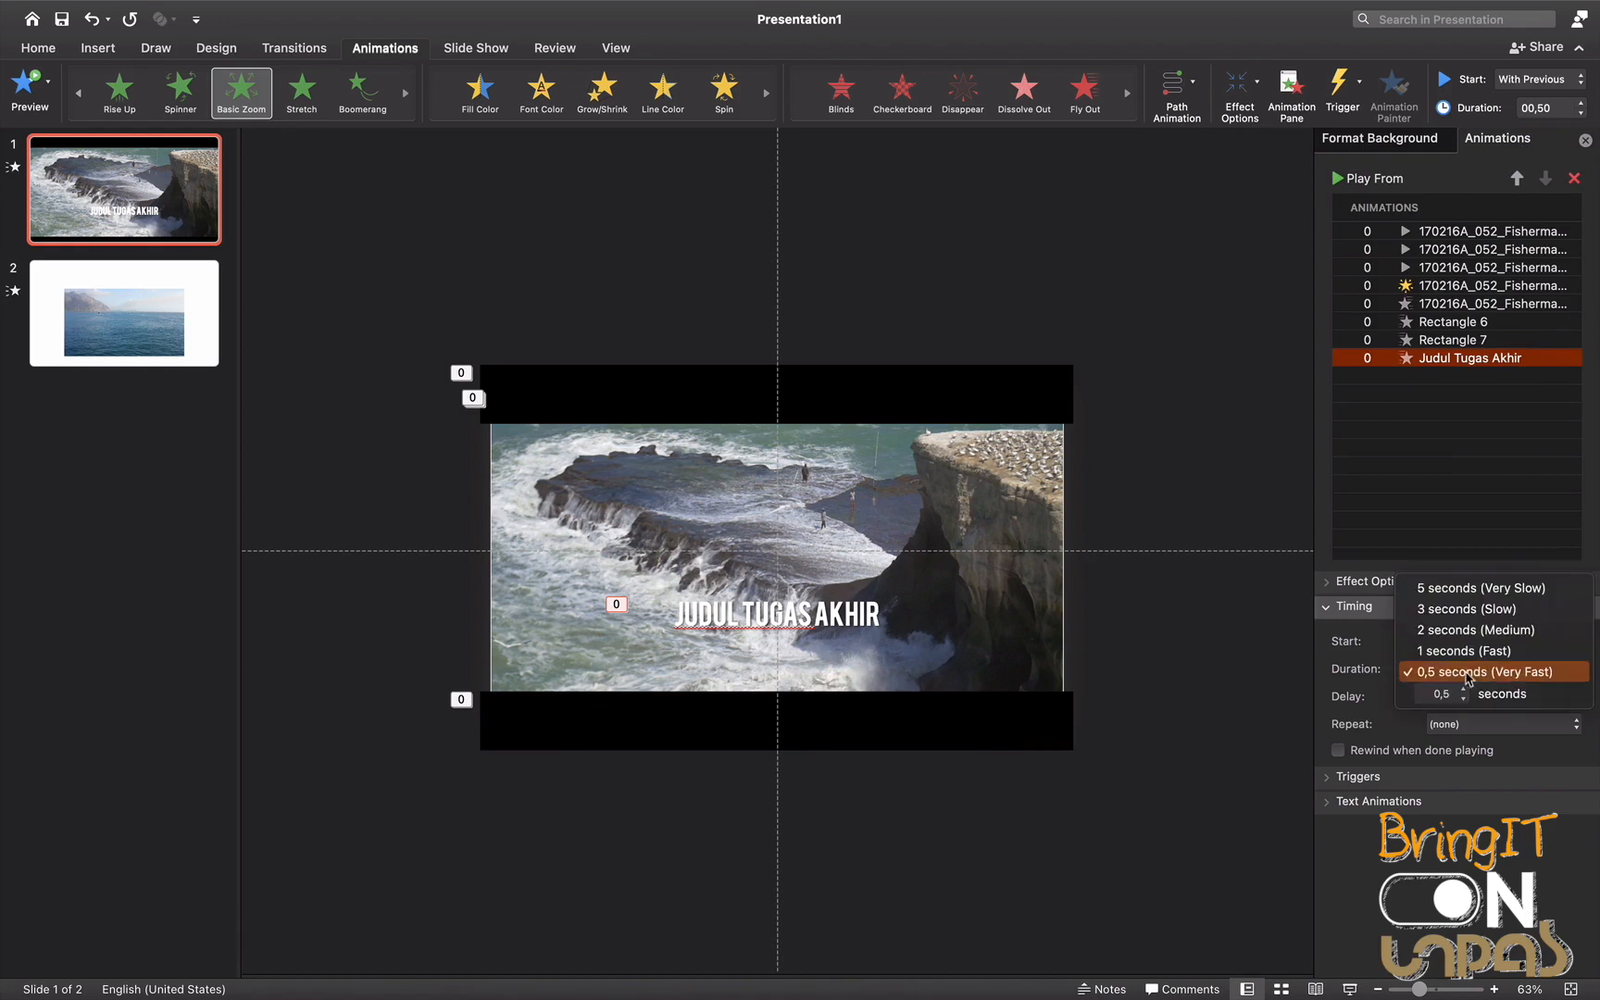
left_click(1461, 654)
left_click_drag(1441, 696, 1374, 695)
type("3")
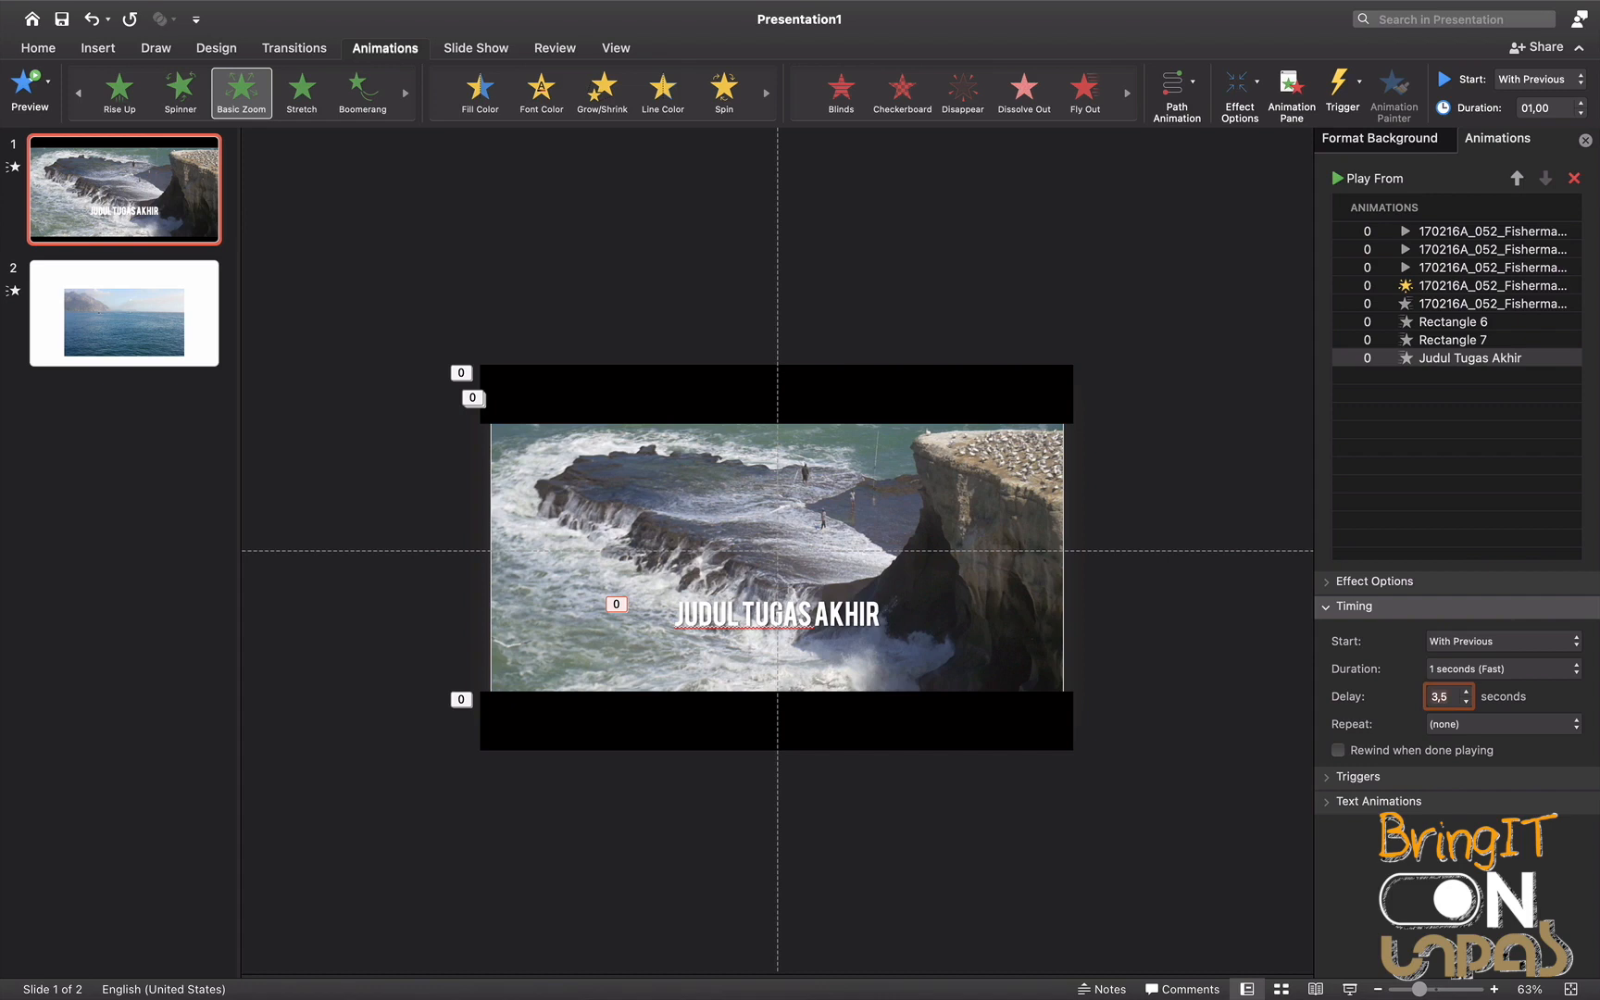
Preview slide 1 as a slide show and open slide 2 for editing
left_click(1349, 991)
left_click(1234, 446)
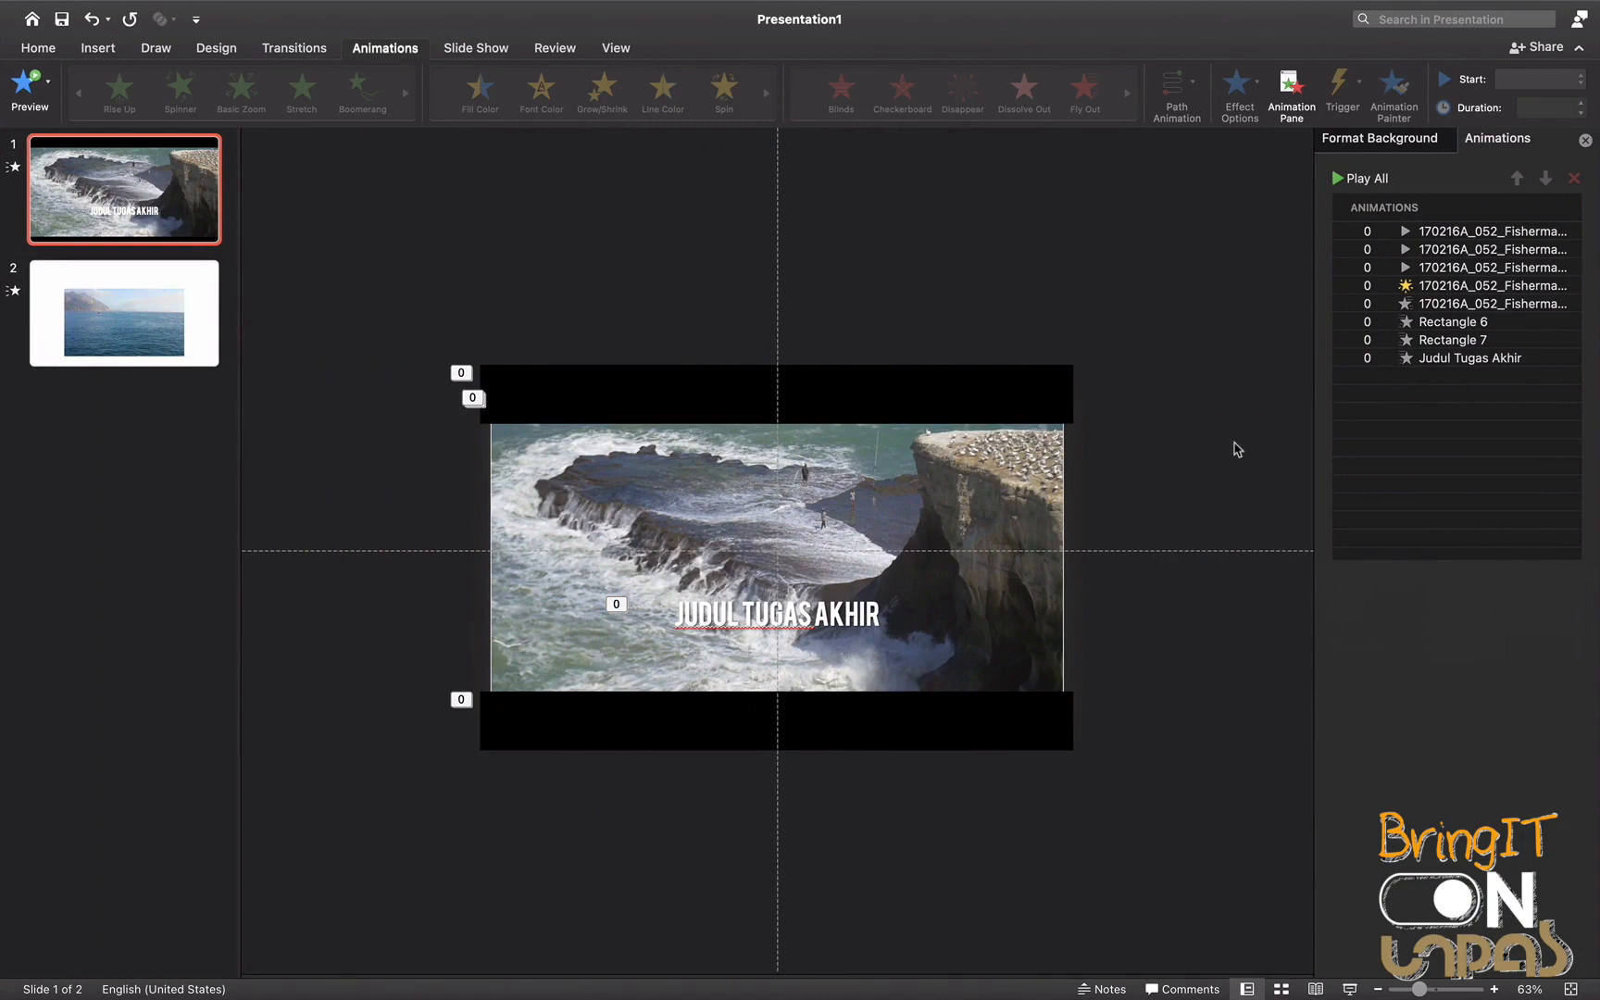
left_click(205, 276)
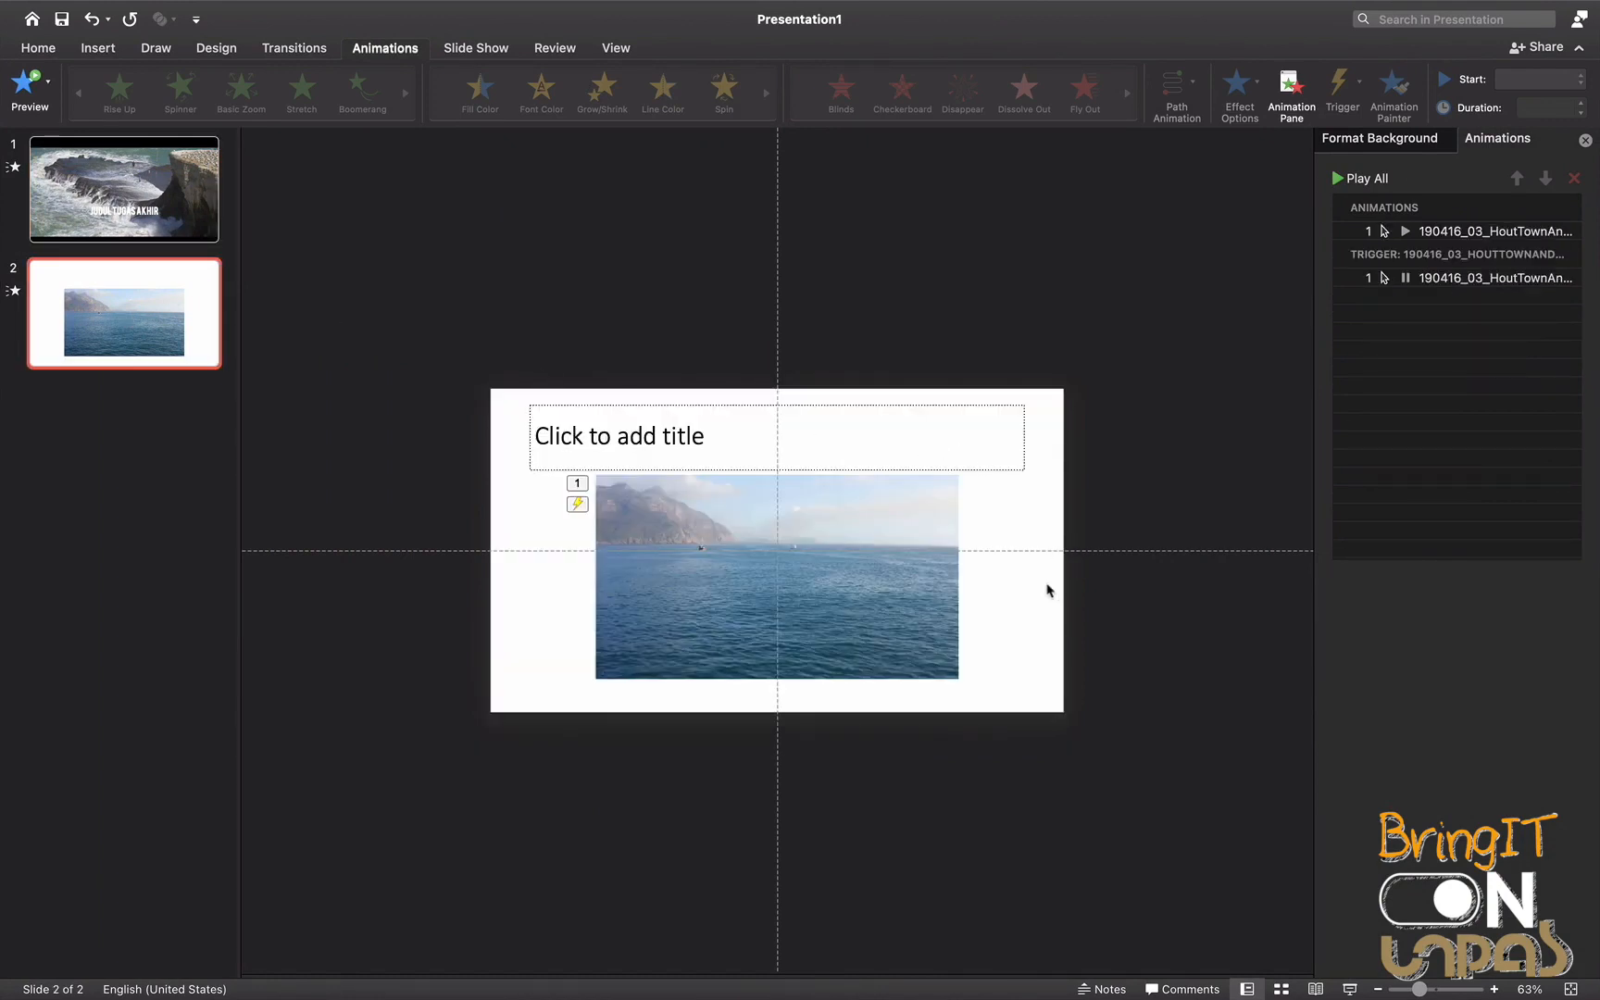
Change the layout of slide 2 to a blank one without placeholders
left_click(39, 48)
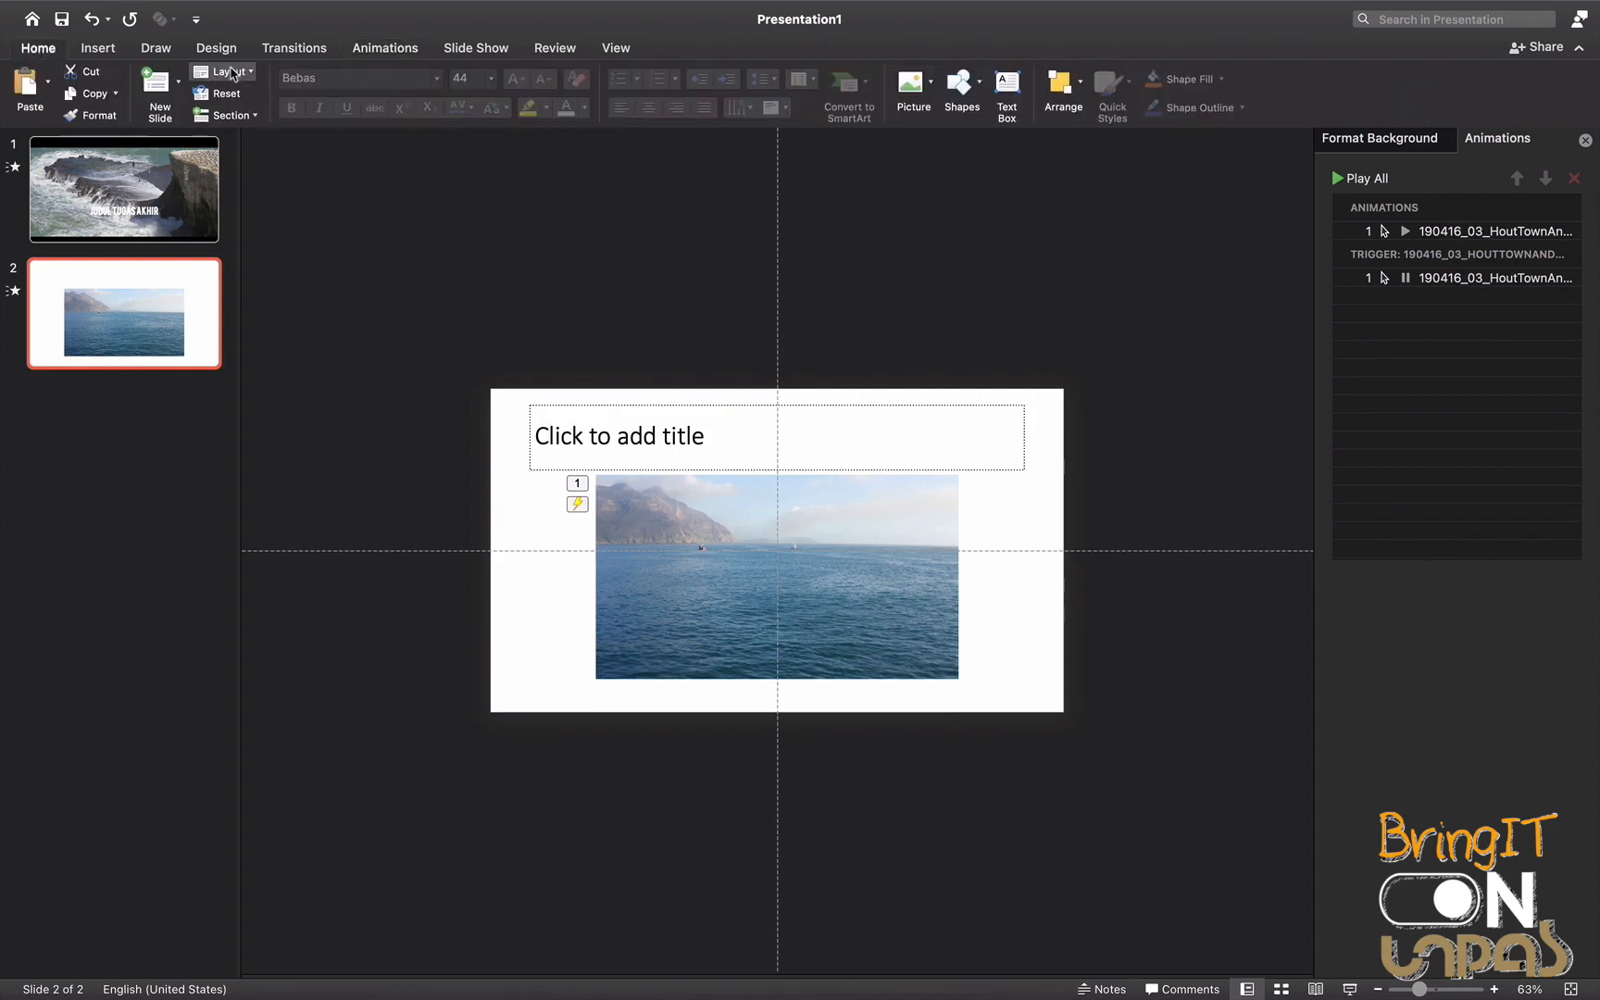
left_click(223, 71)
left_click(357, 222)
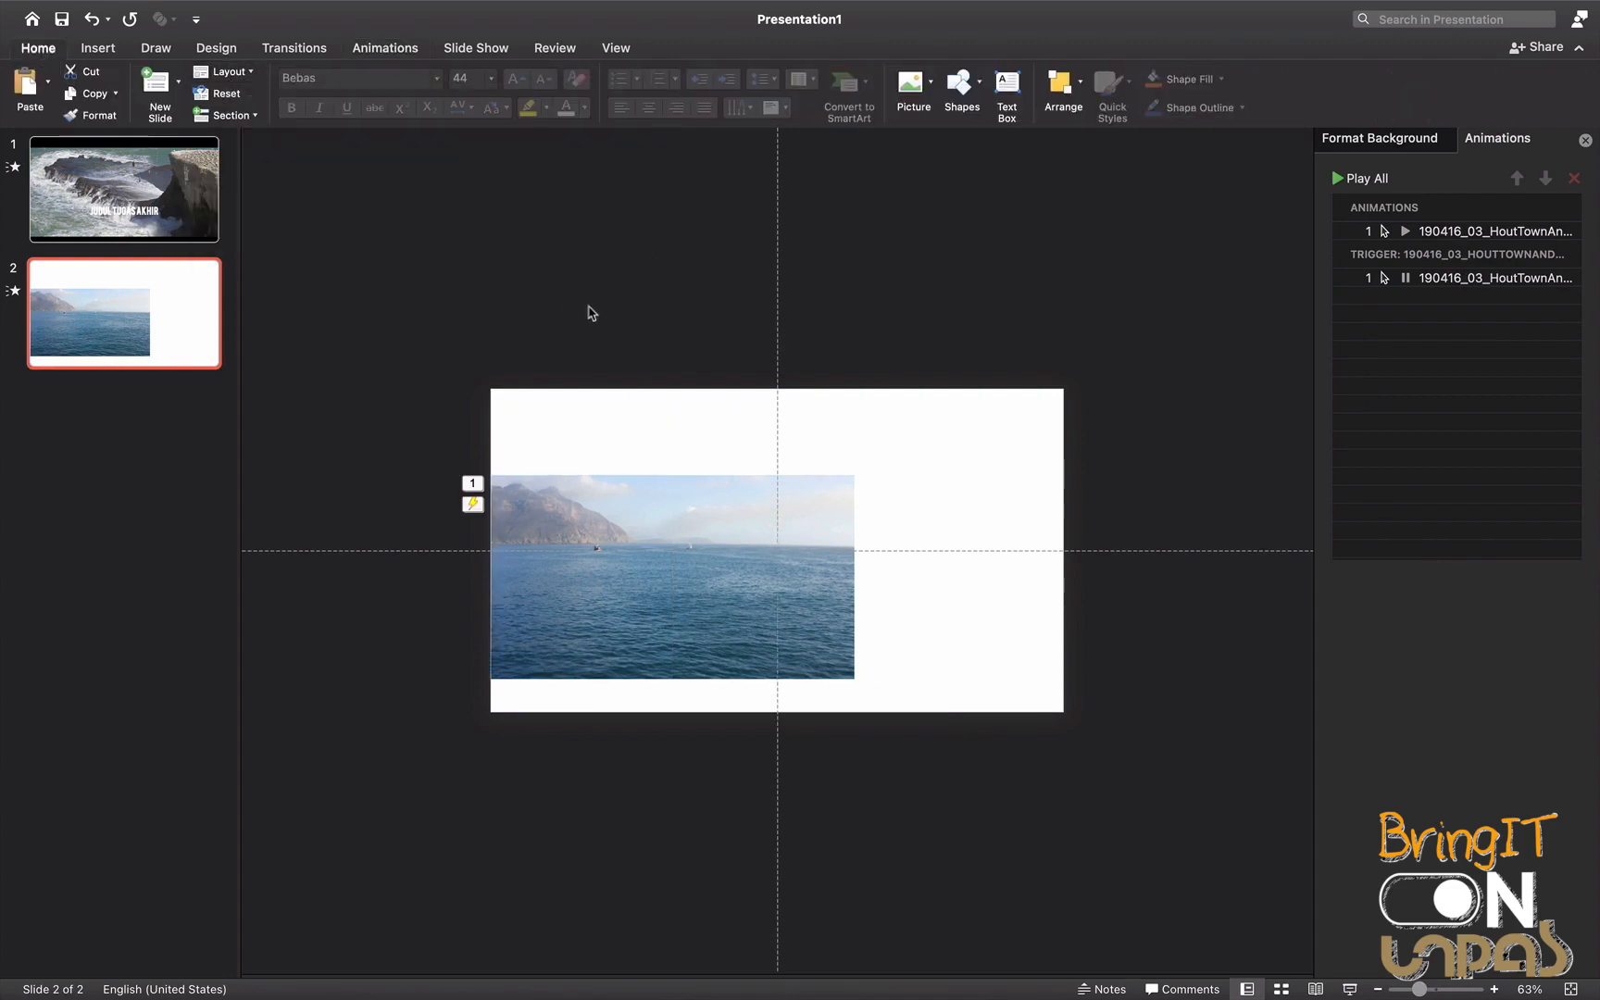
Align the sea video to the horizontal center and vertical middle of slide 2
left_click(826, 512)
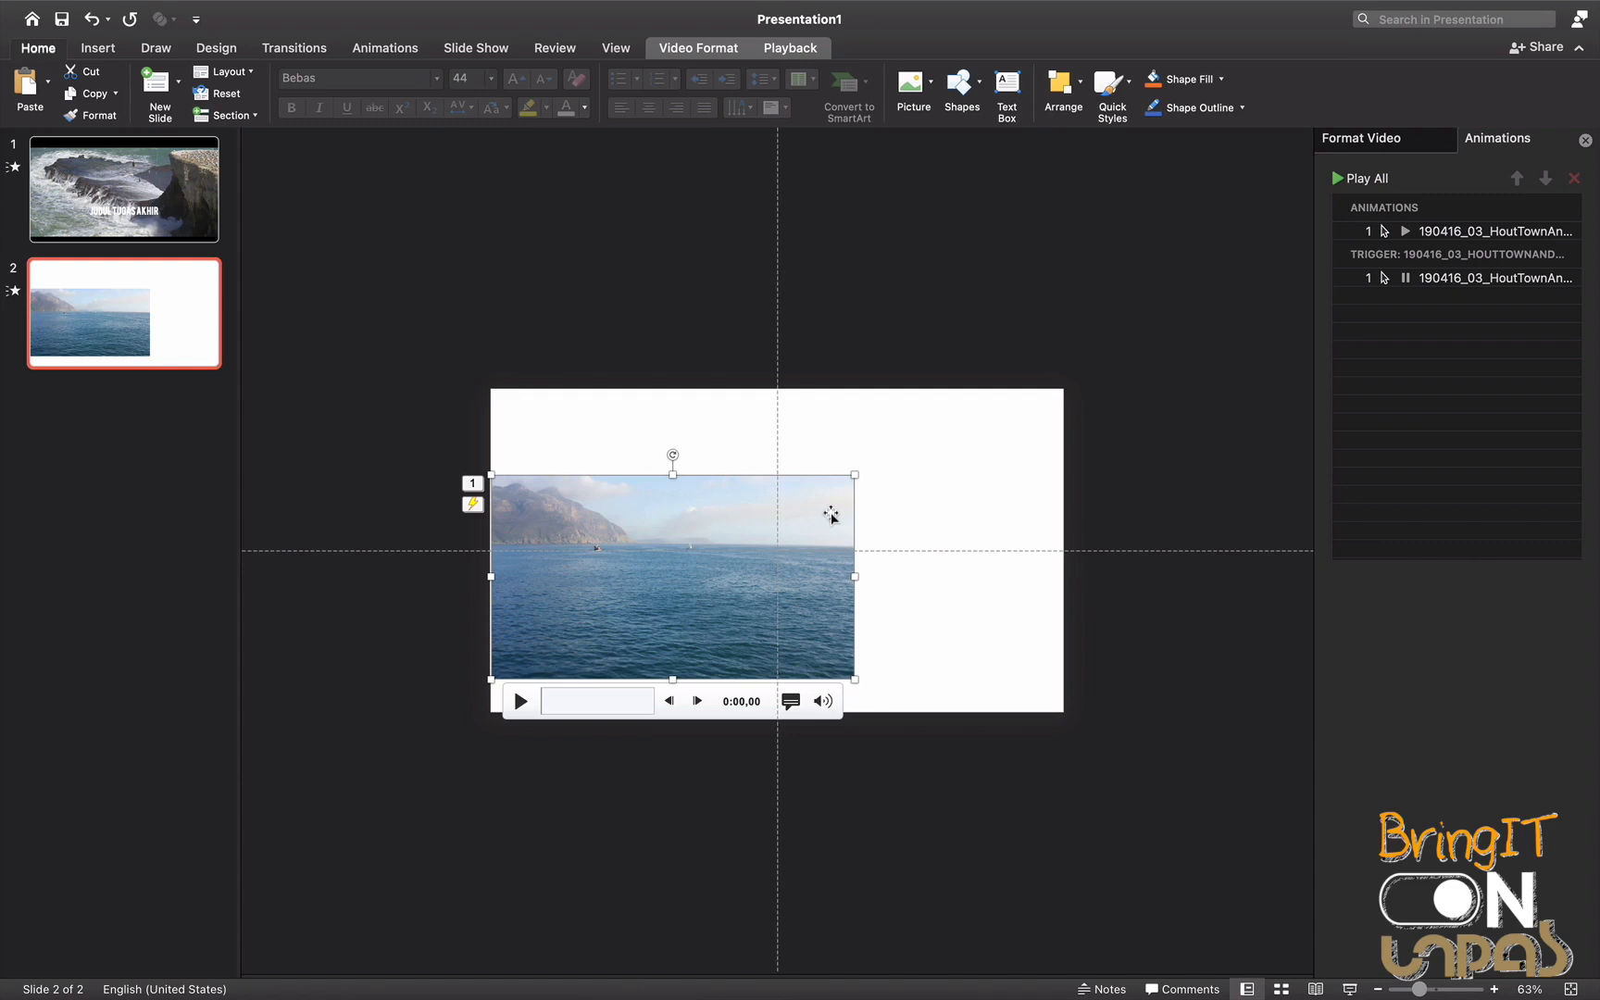
left_click(1064, 87)
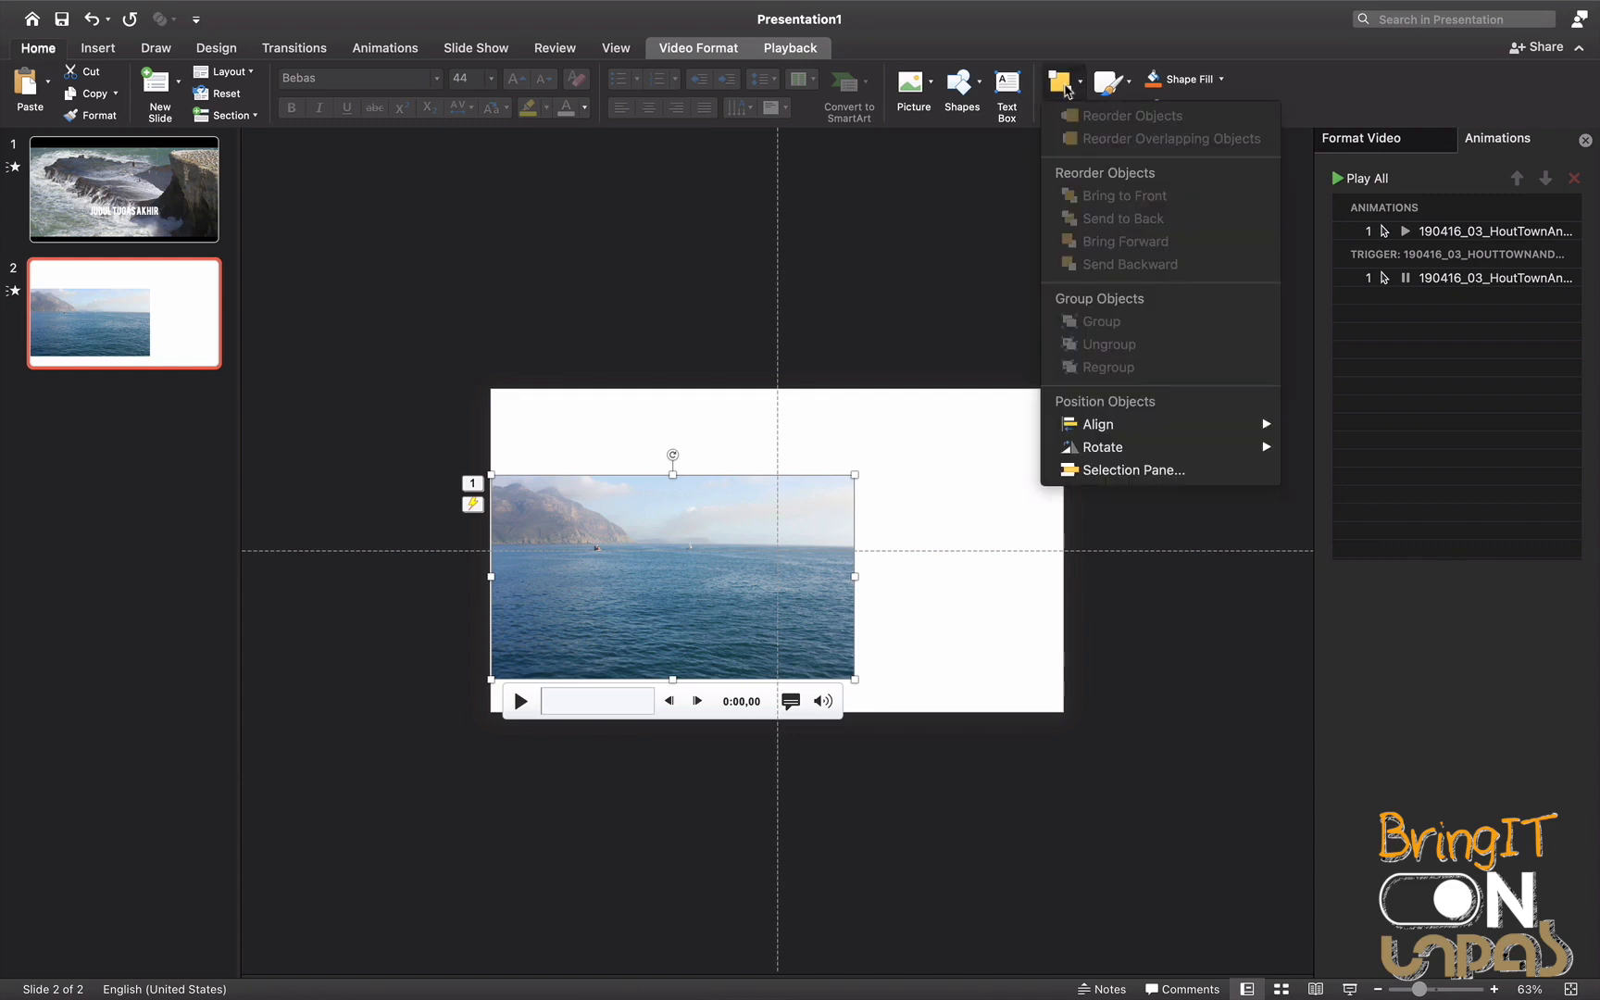
mouse_move(1184, 433)
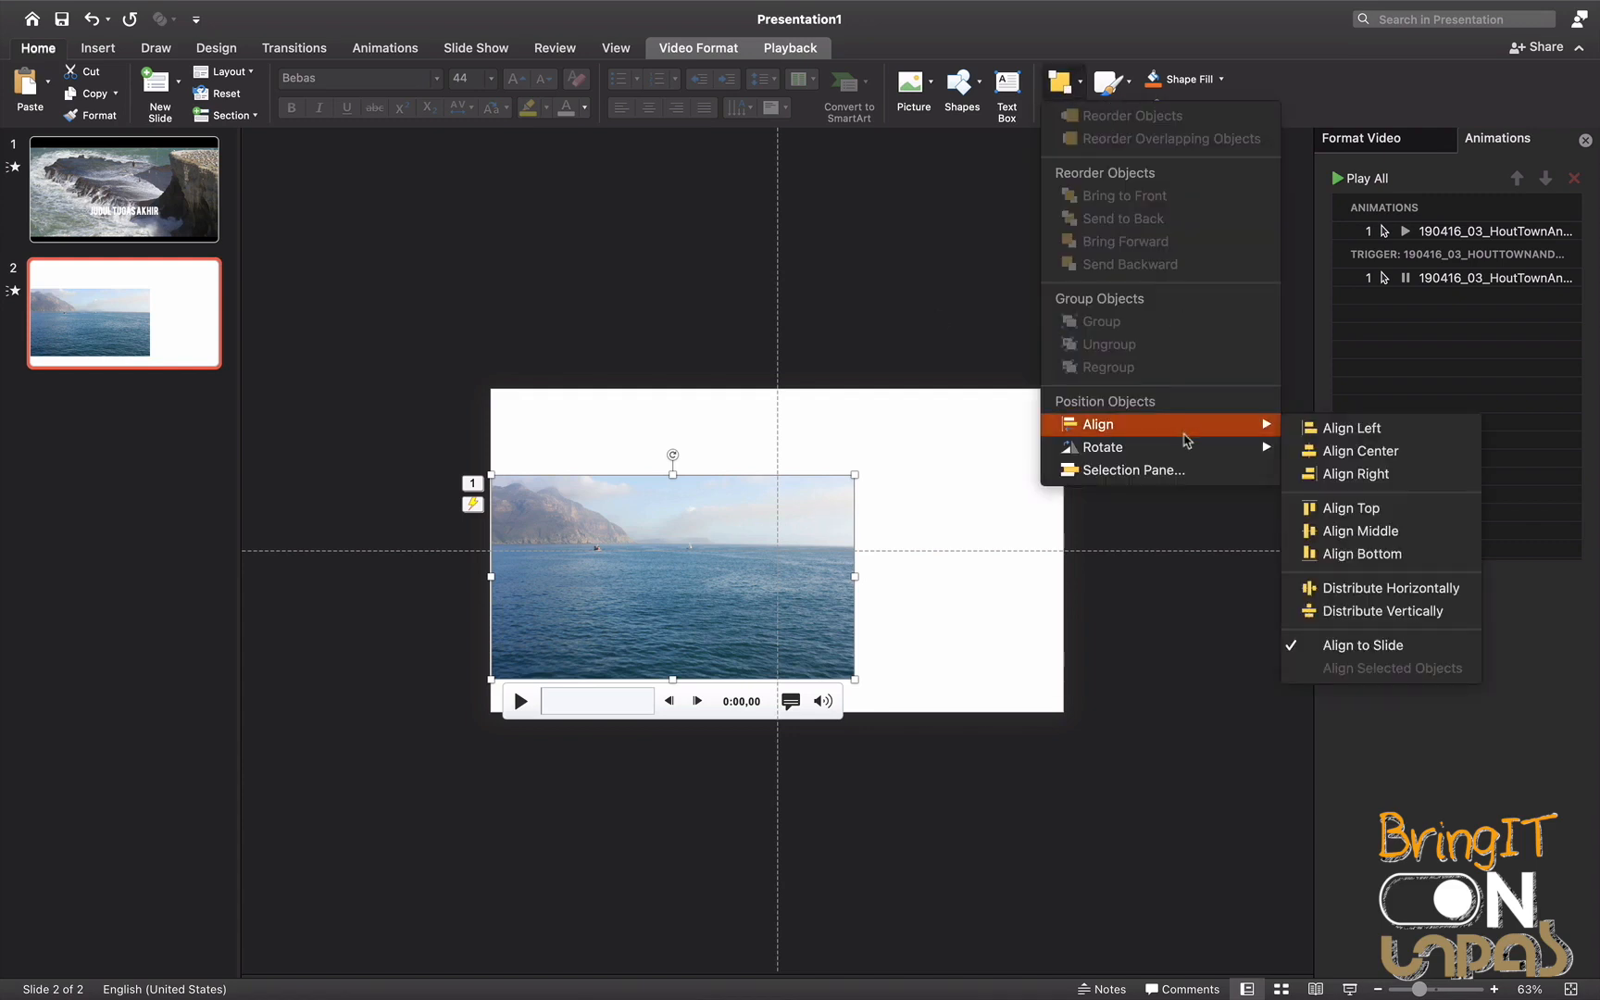
left_click(1344, 433)
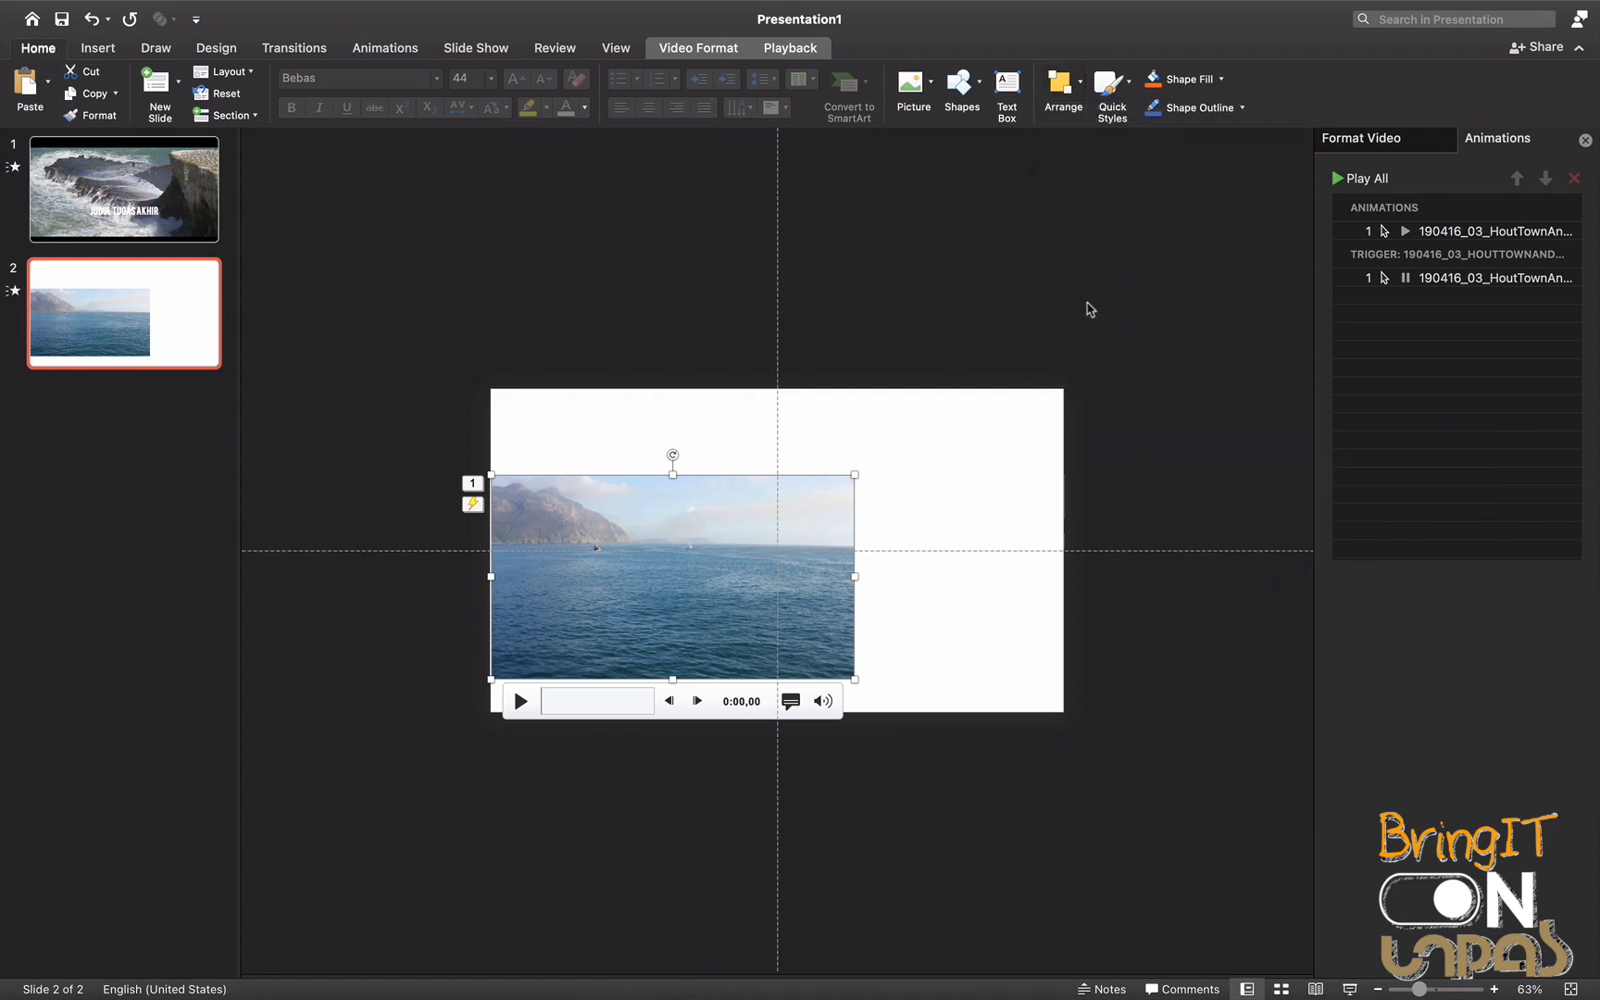
left_click(1066, 88)
mouse_move(1194, 433)
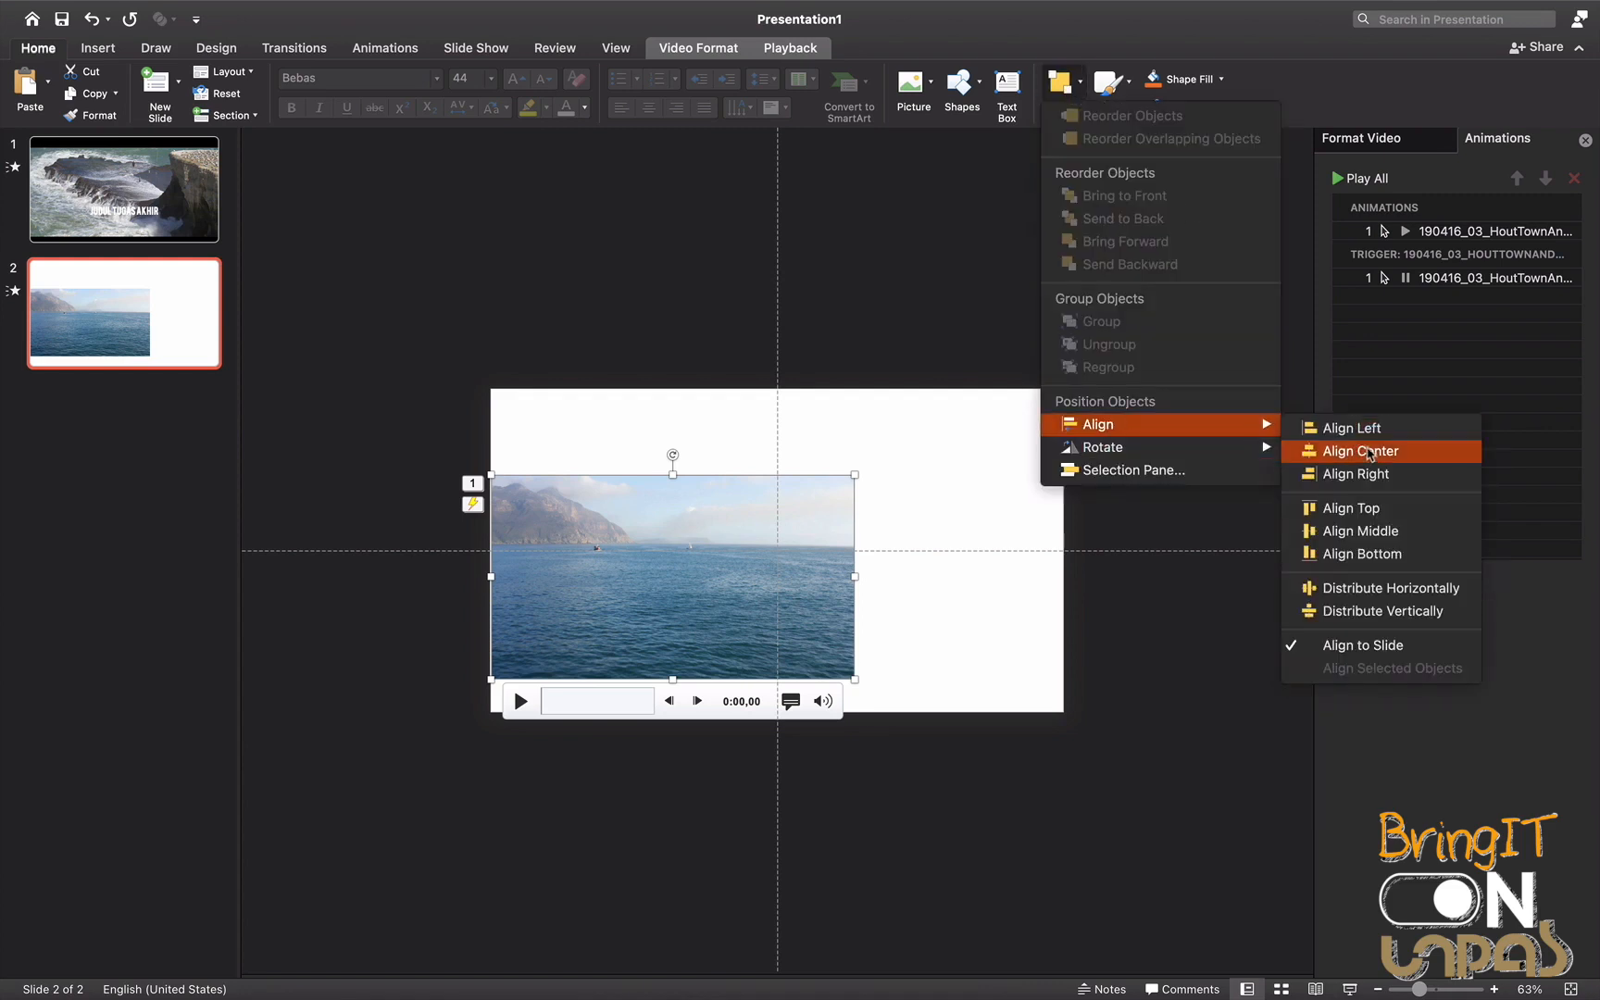
left_click(1369, 454)
left_click(1062, 83)
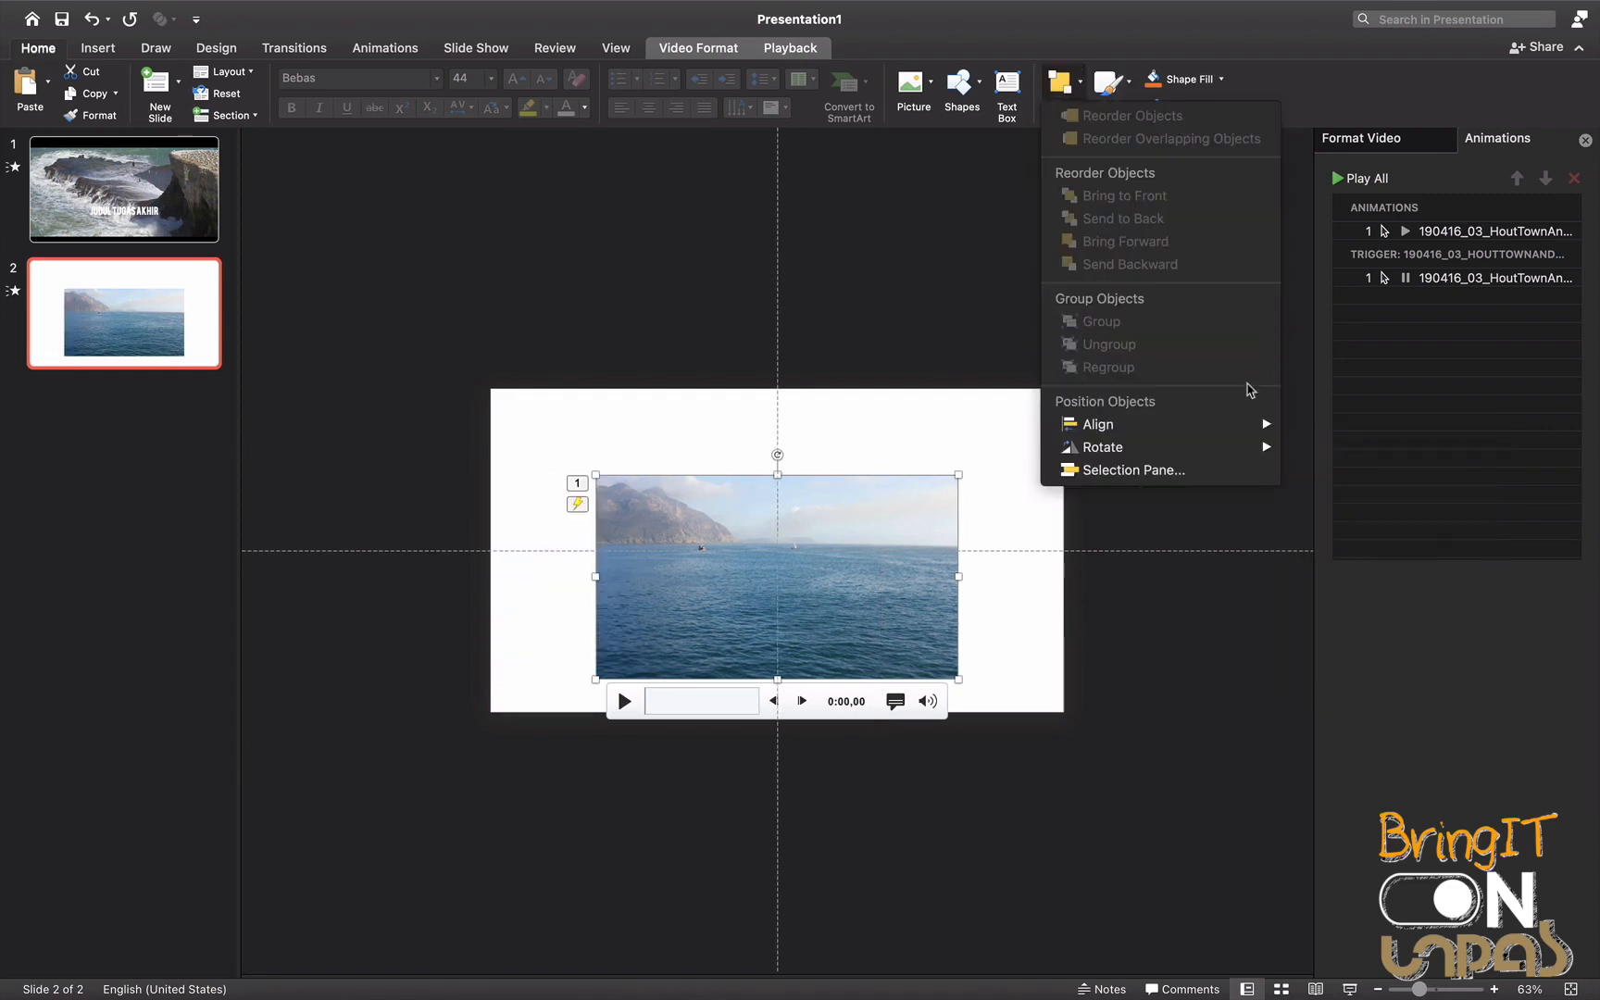
mouse_move(1240, 424)
left_click(1360, 531)
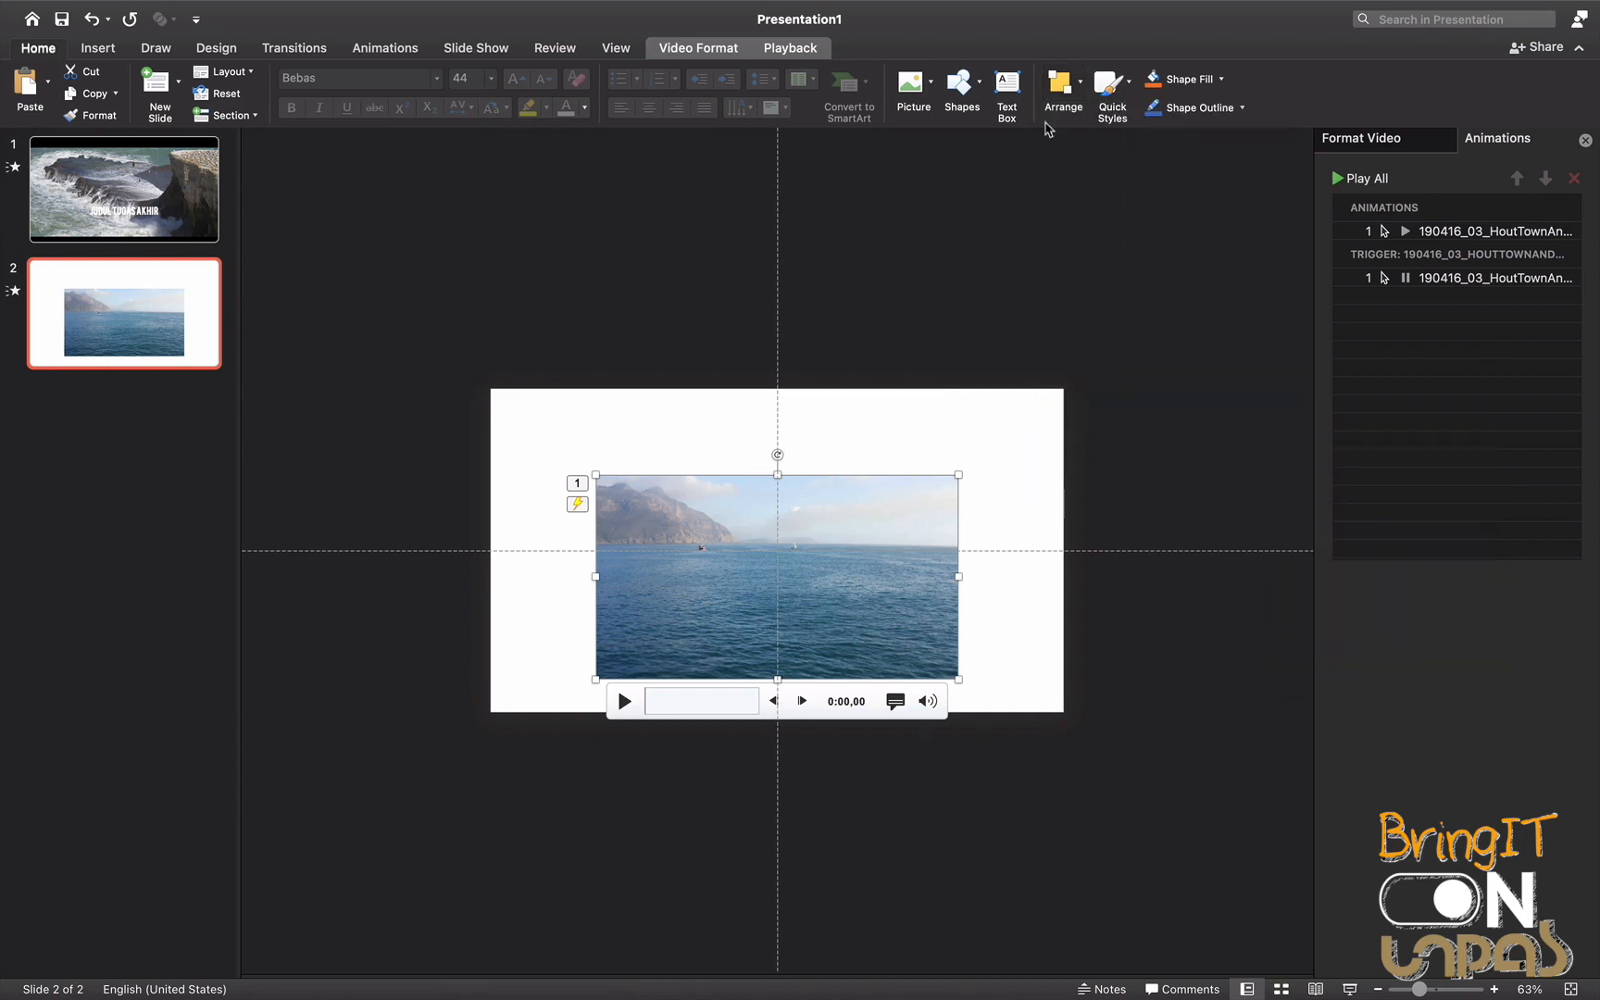
left_click(1067, 88)
left_click(864, 301)
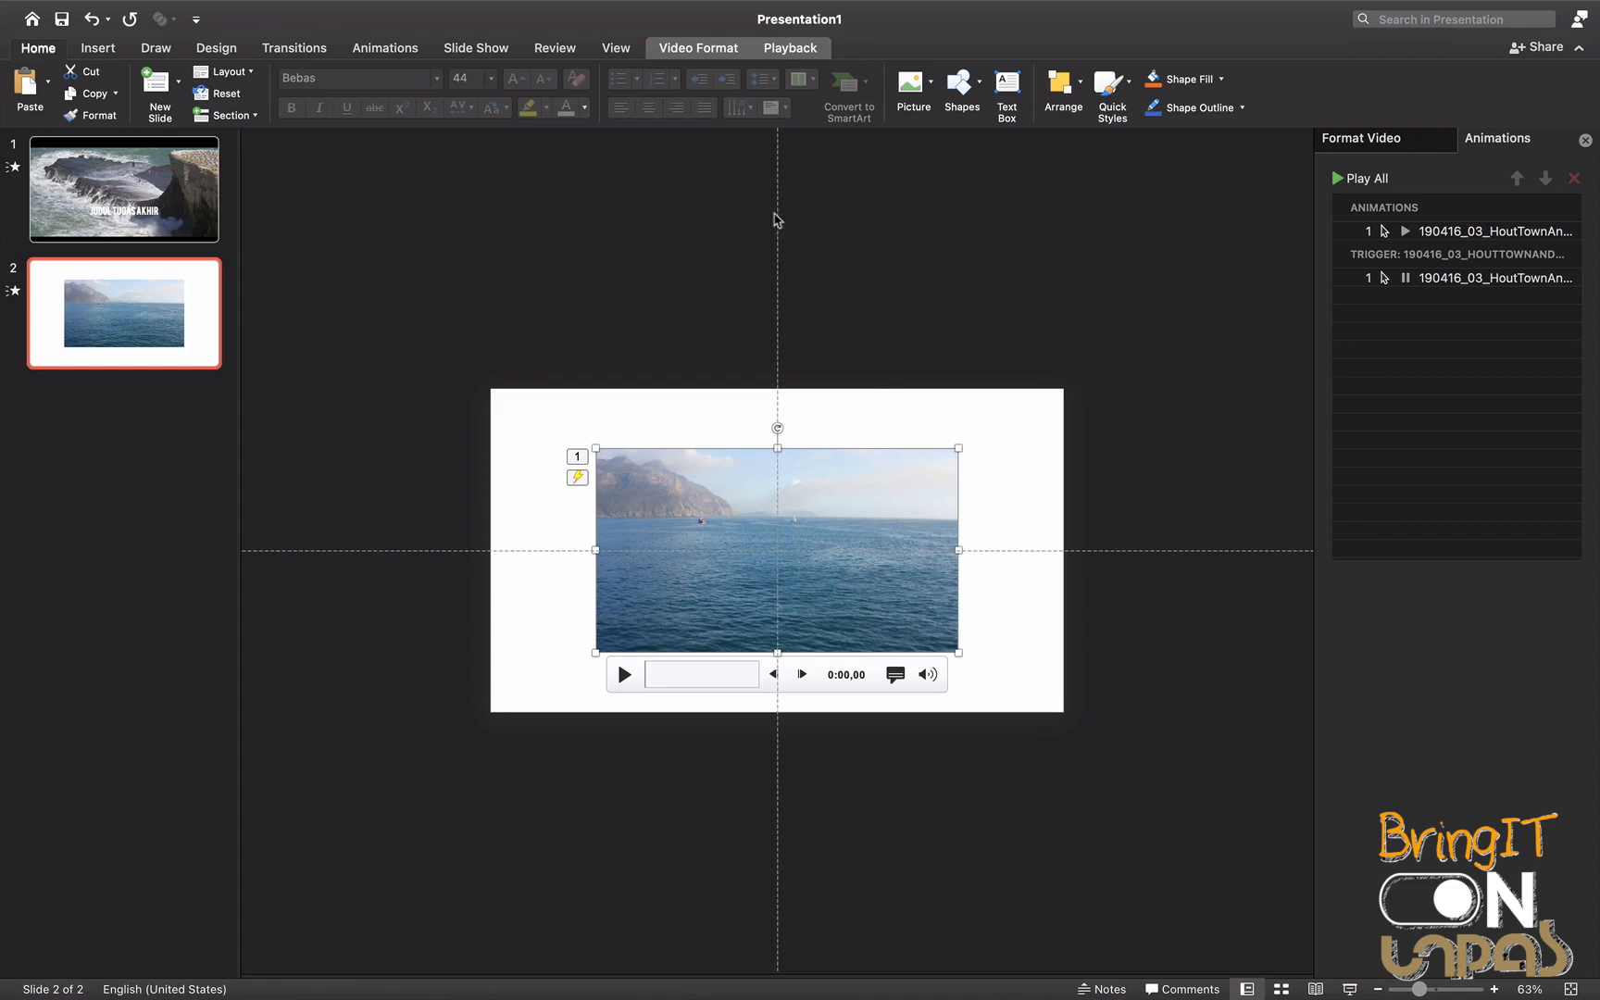
Crop the sea video to a 16:9 landscape aspect ratio and enlarge it from its center to cover the whole slide
left_click(720, 51)
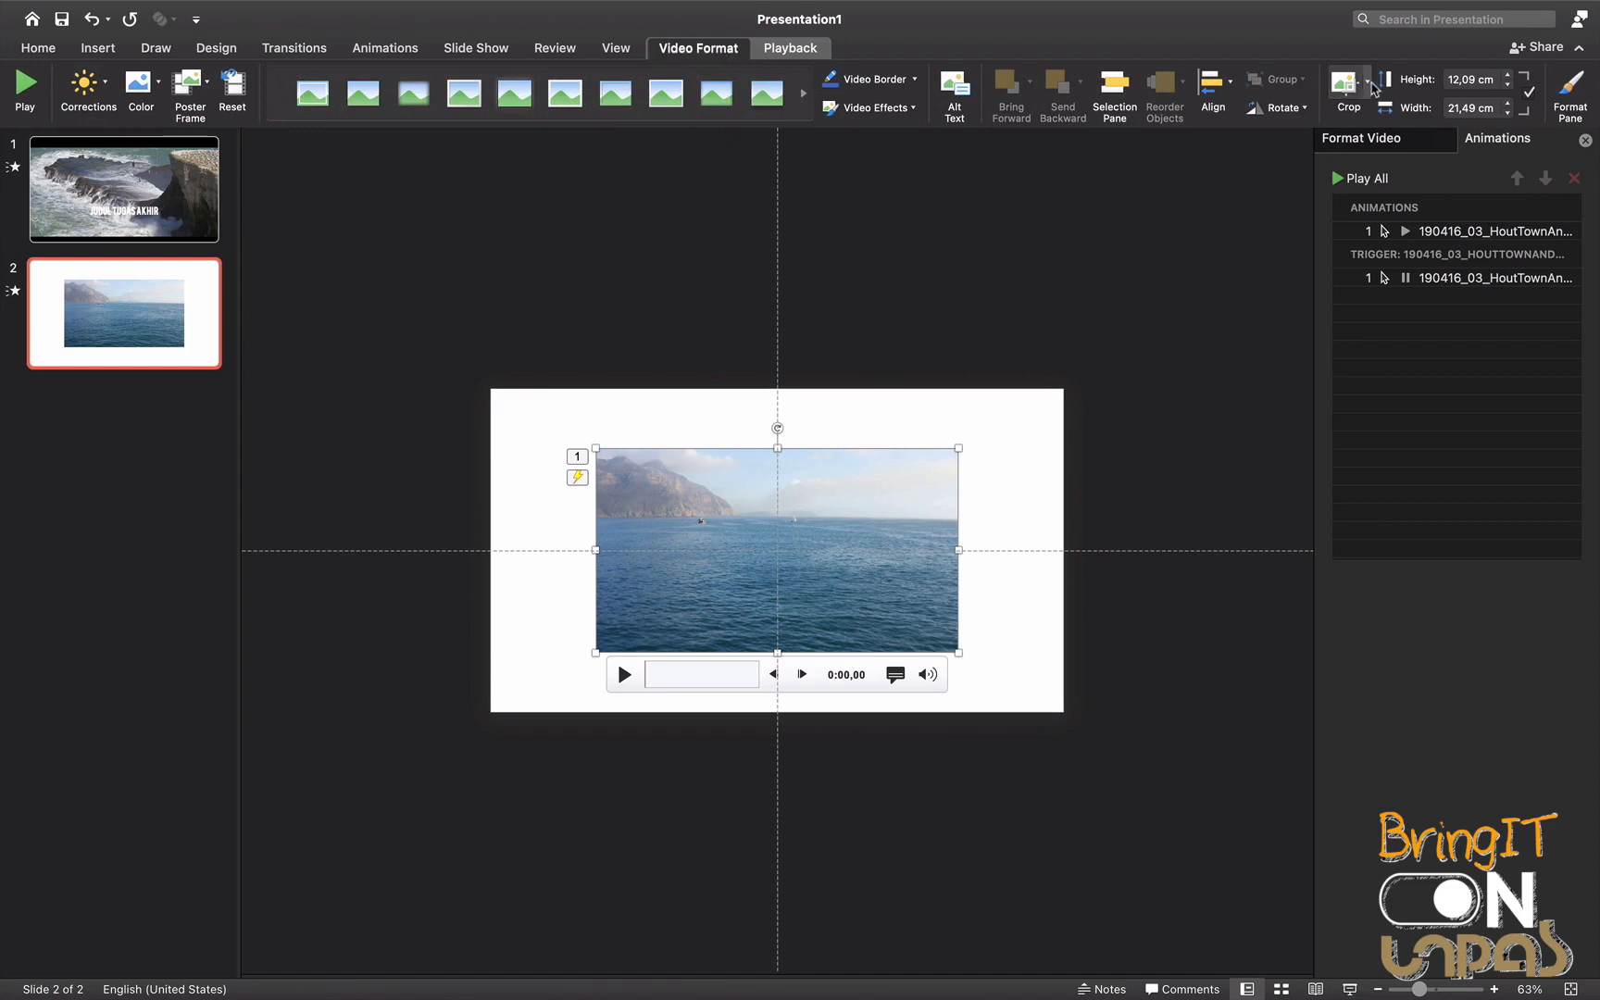
left_click(1369, 85)
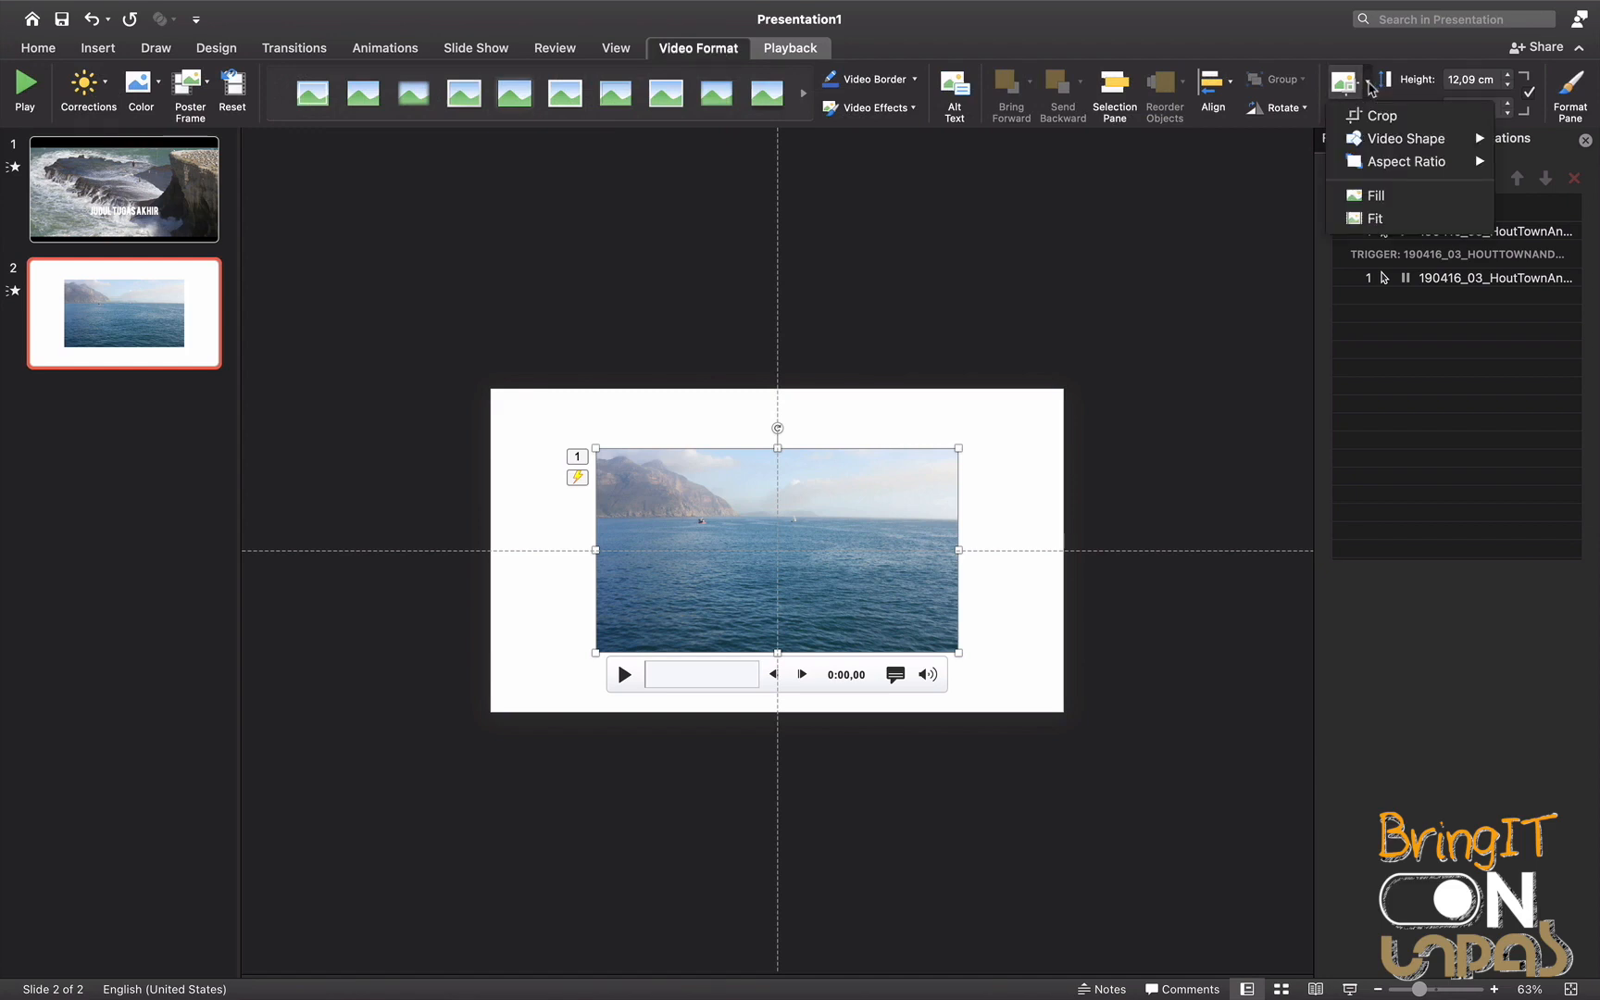
mouse_move(1407, 167)
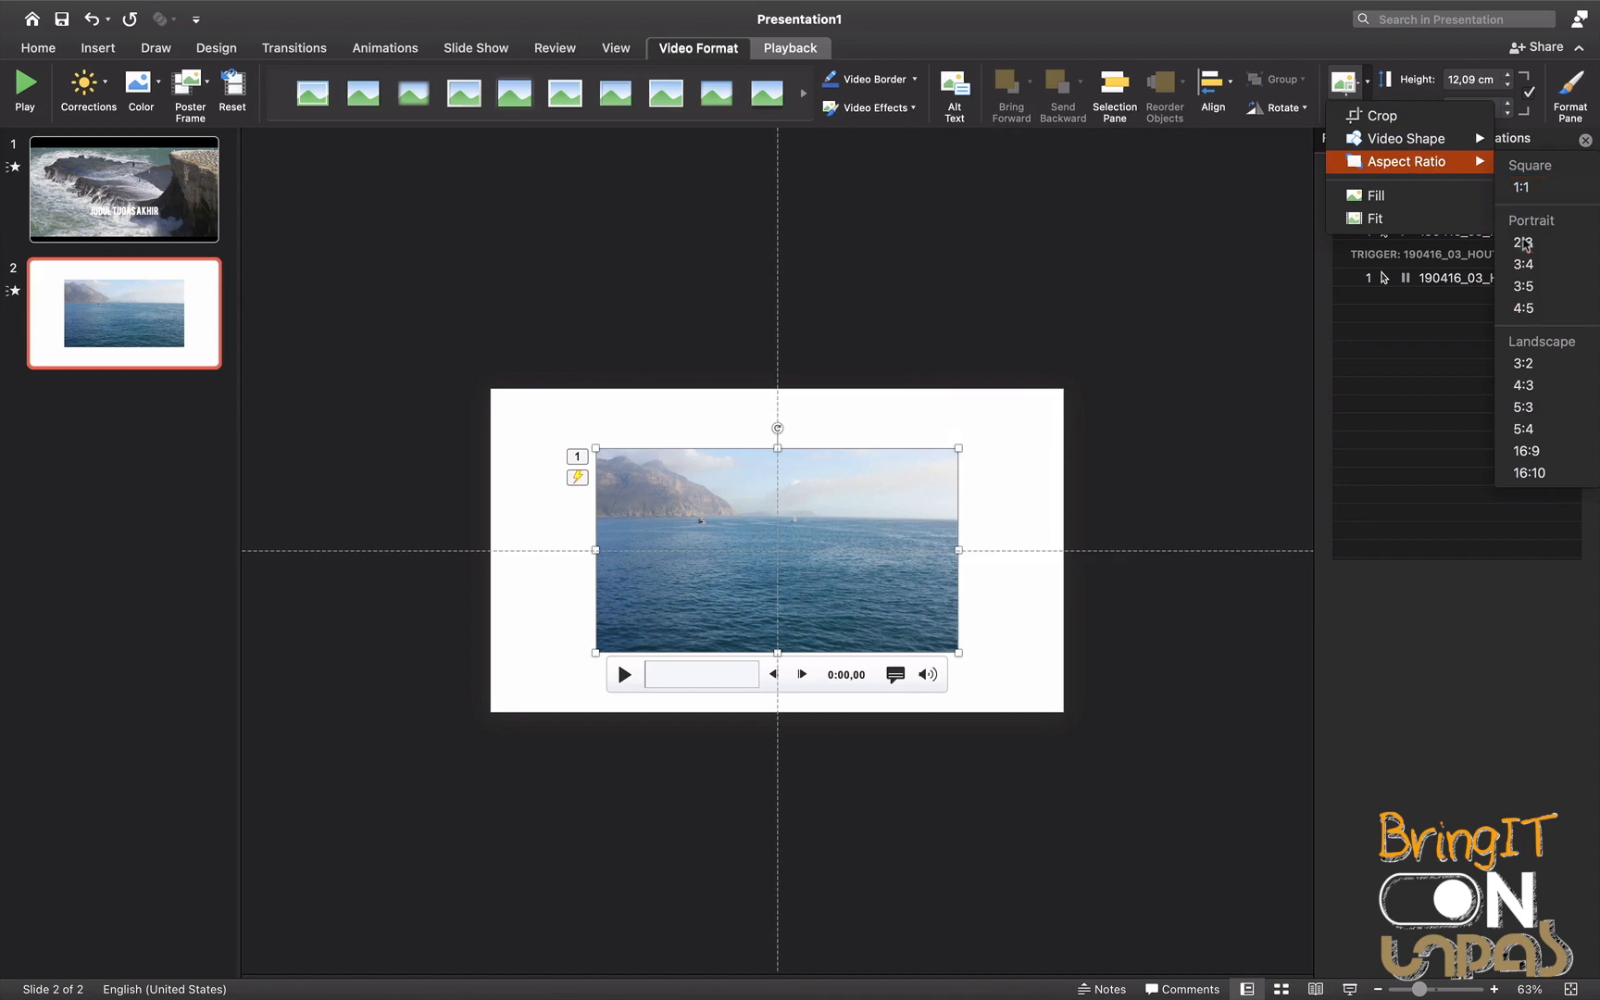
left_click(1525, 452)
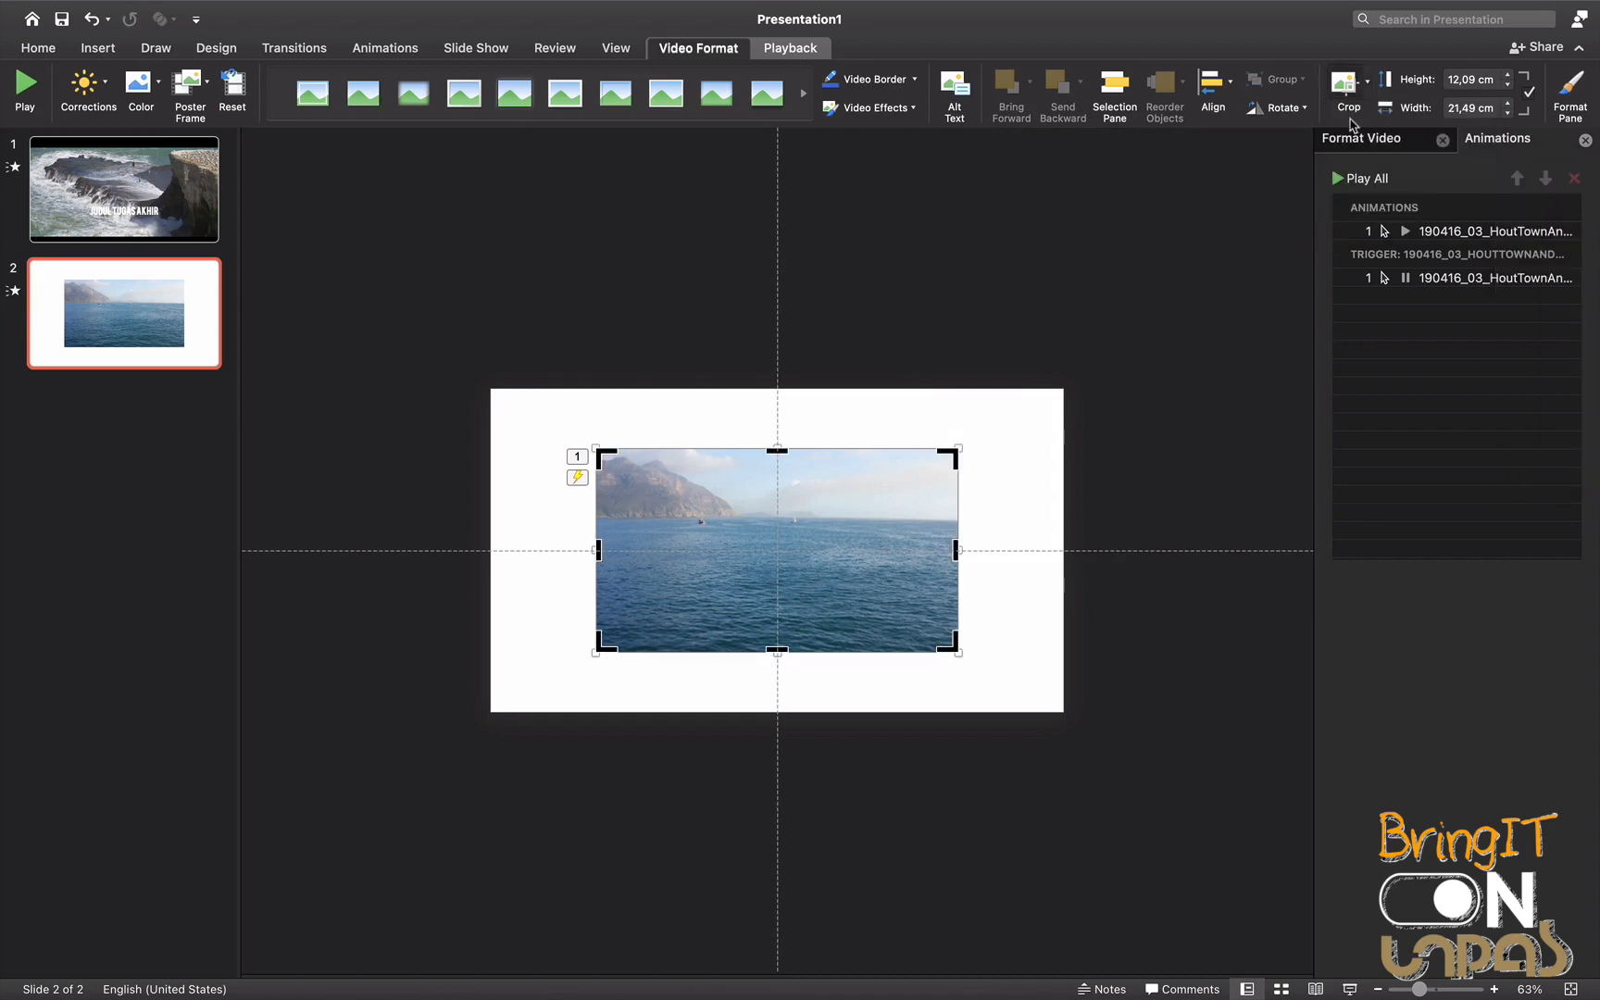
left_click(1349, 88)
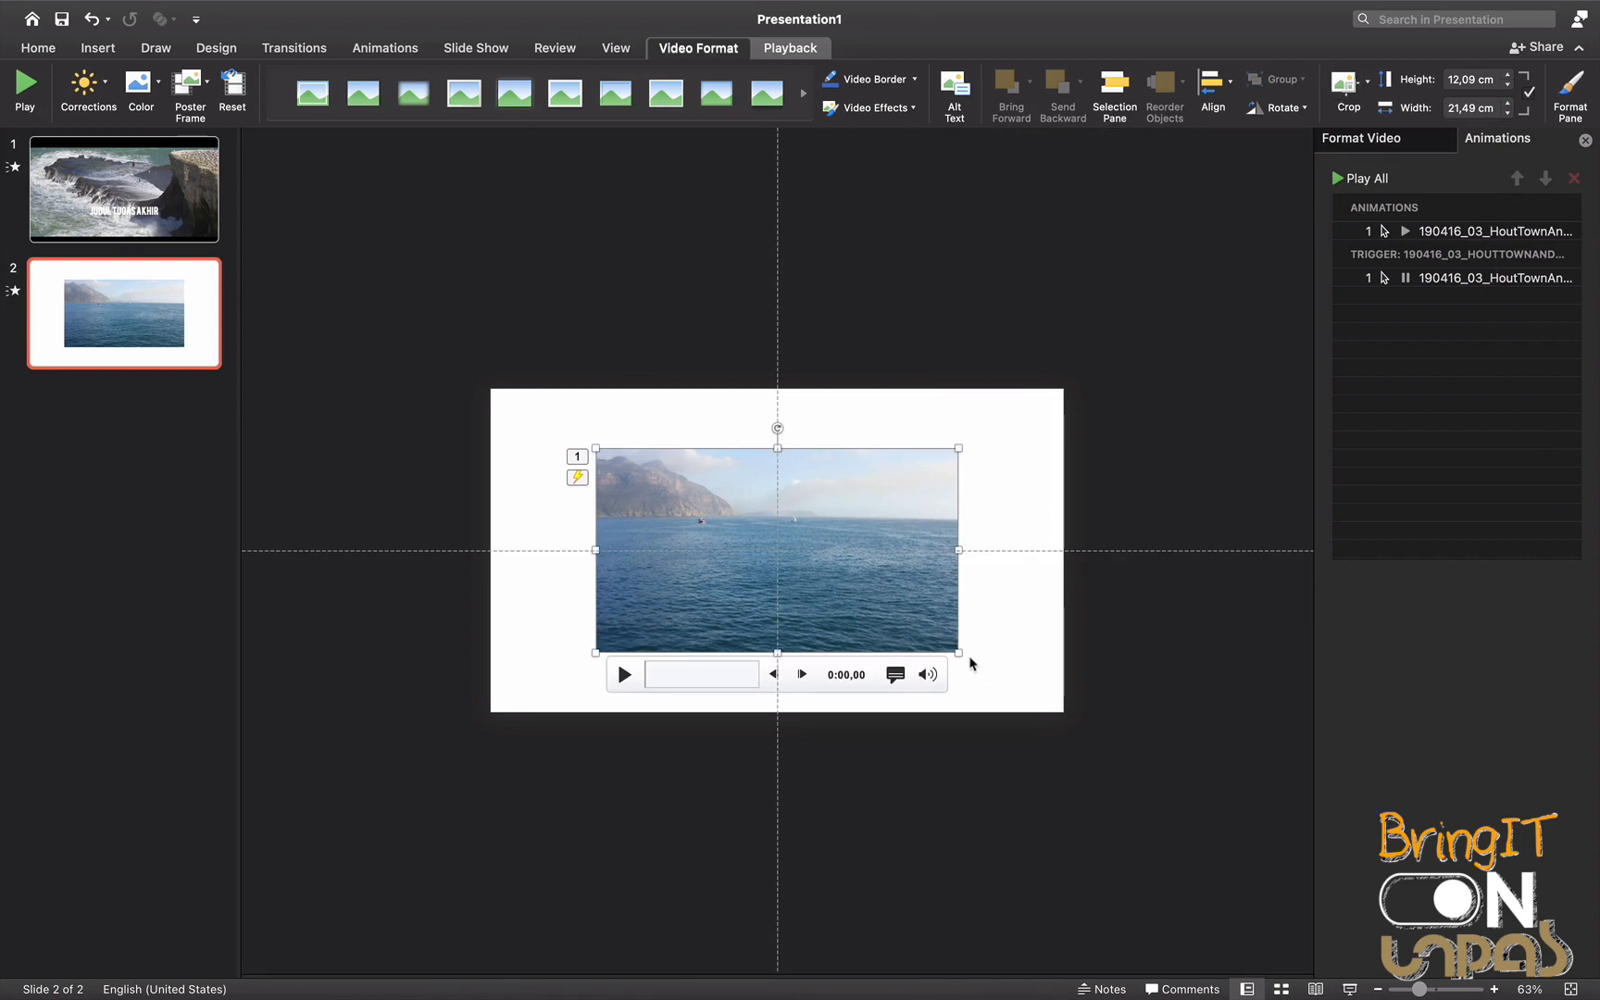
left_click_drag(958, 652, 1064, 711)
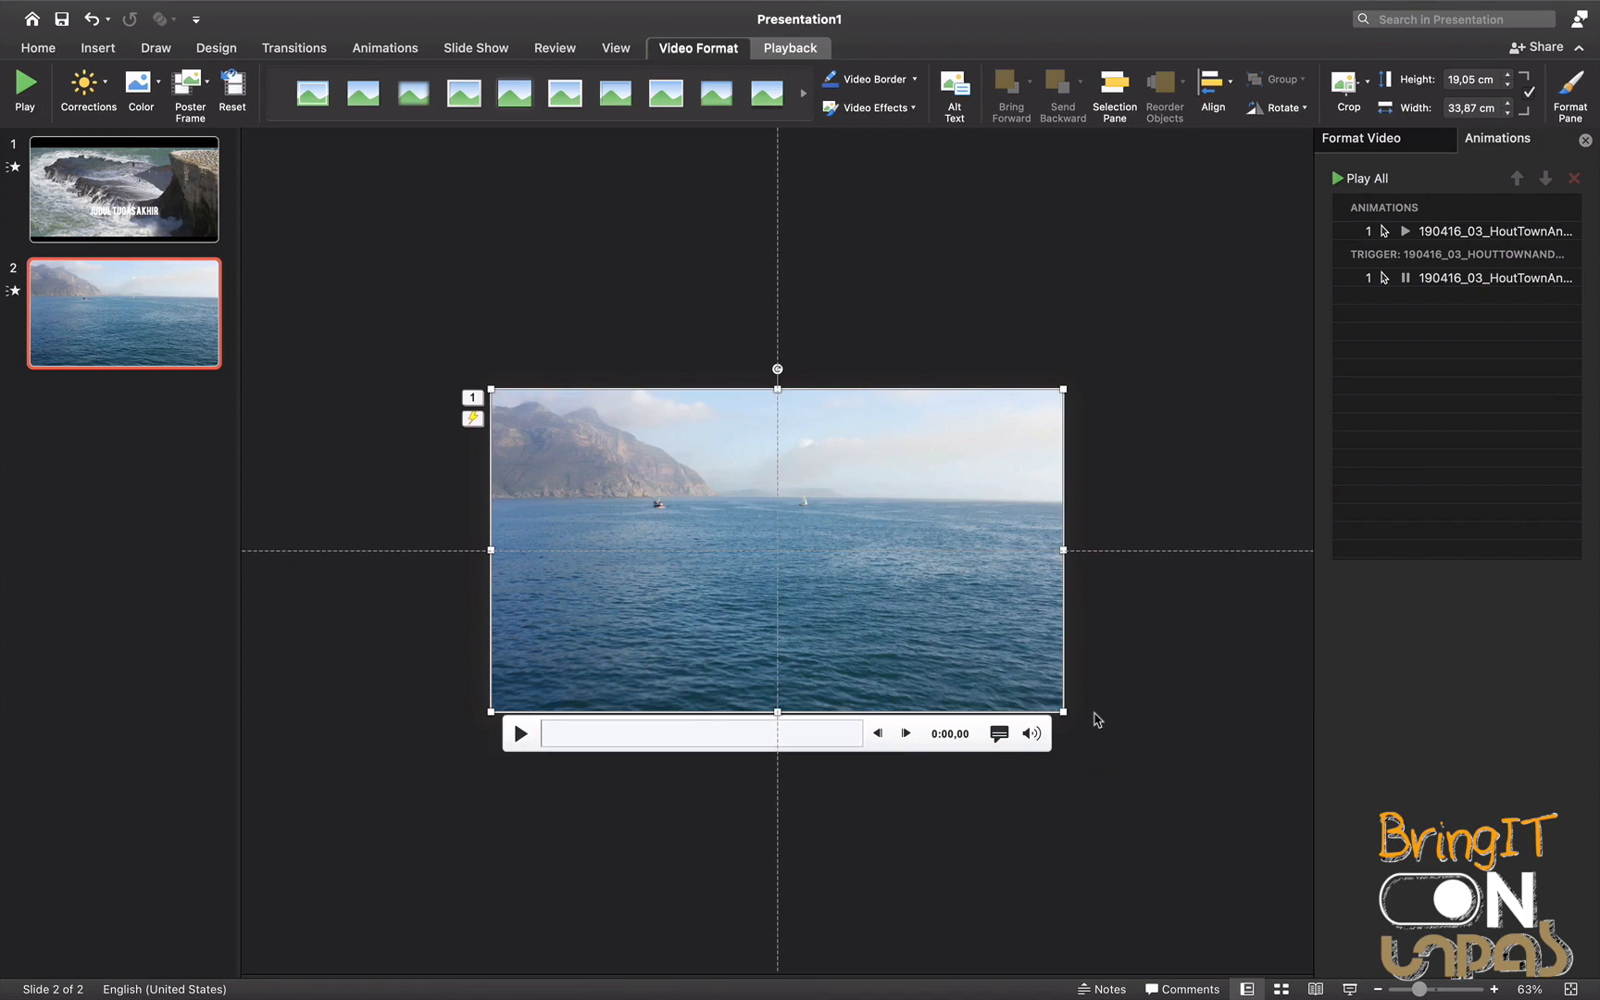
left_click(1157, 687)
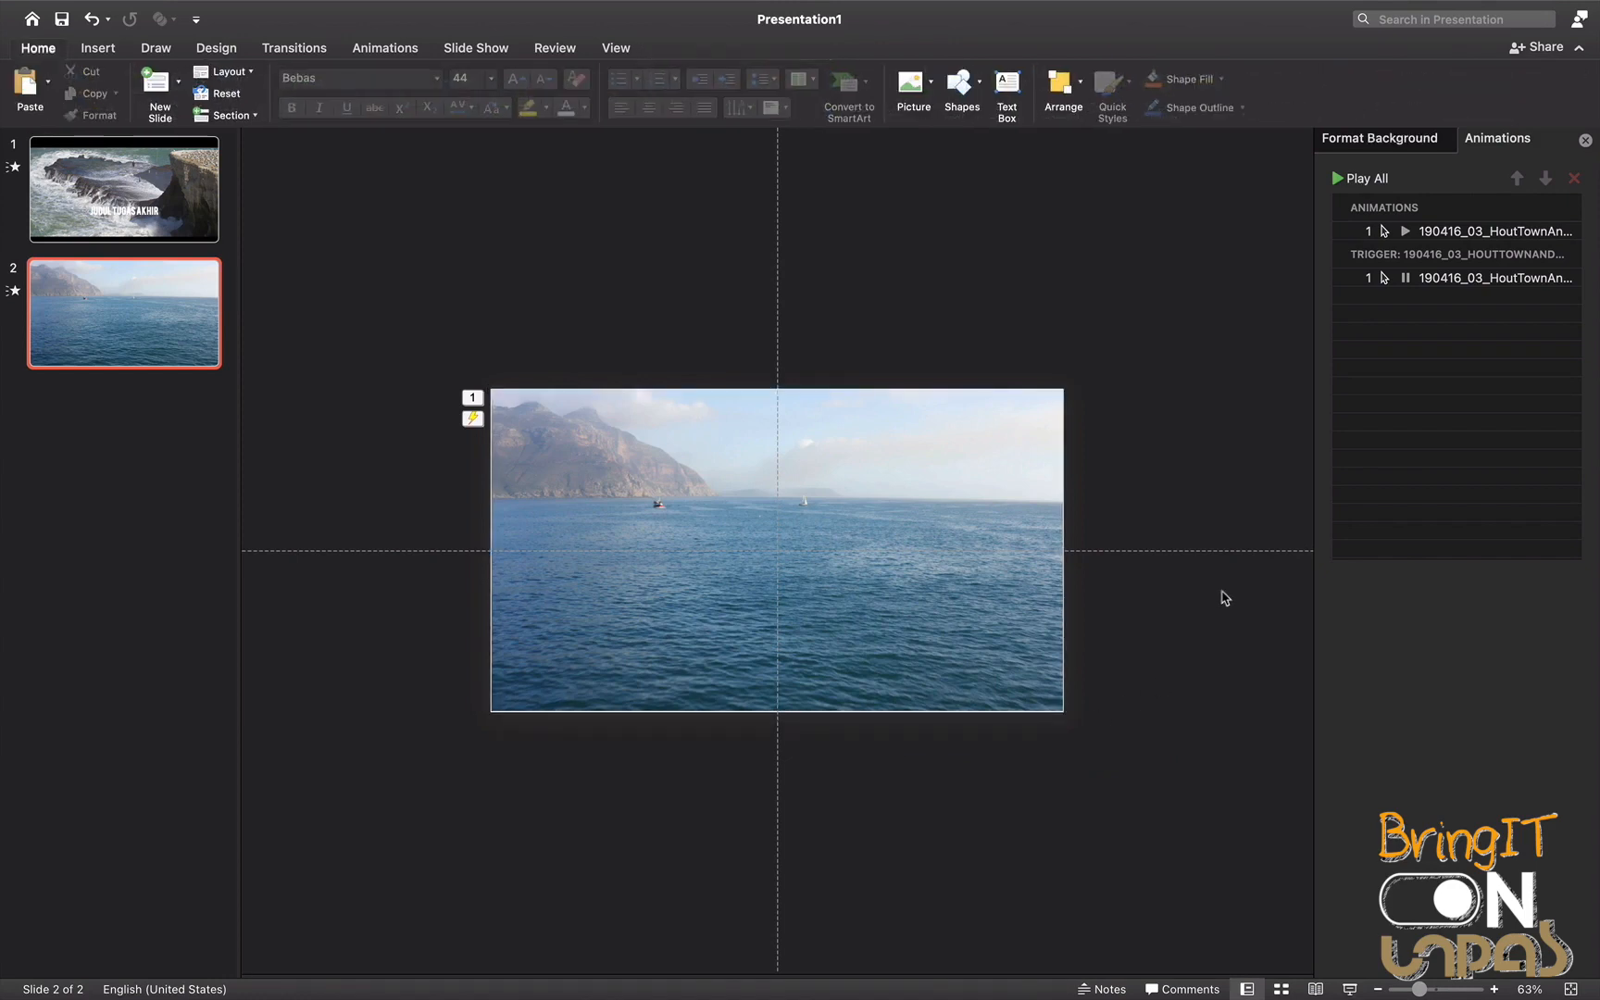
Delete the triggered pause animation of the sea video
left_click(876, 542)
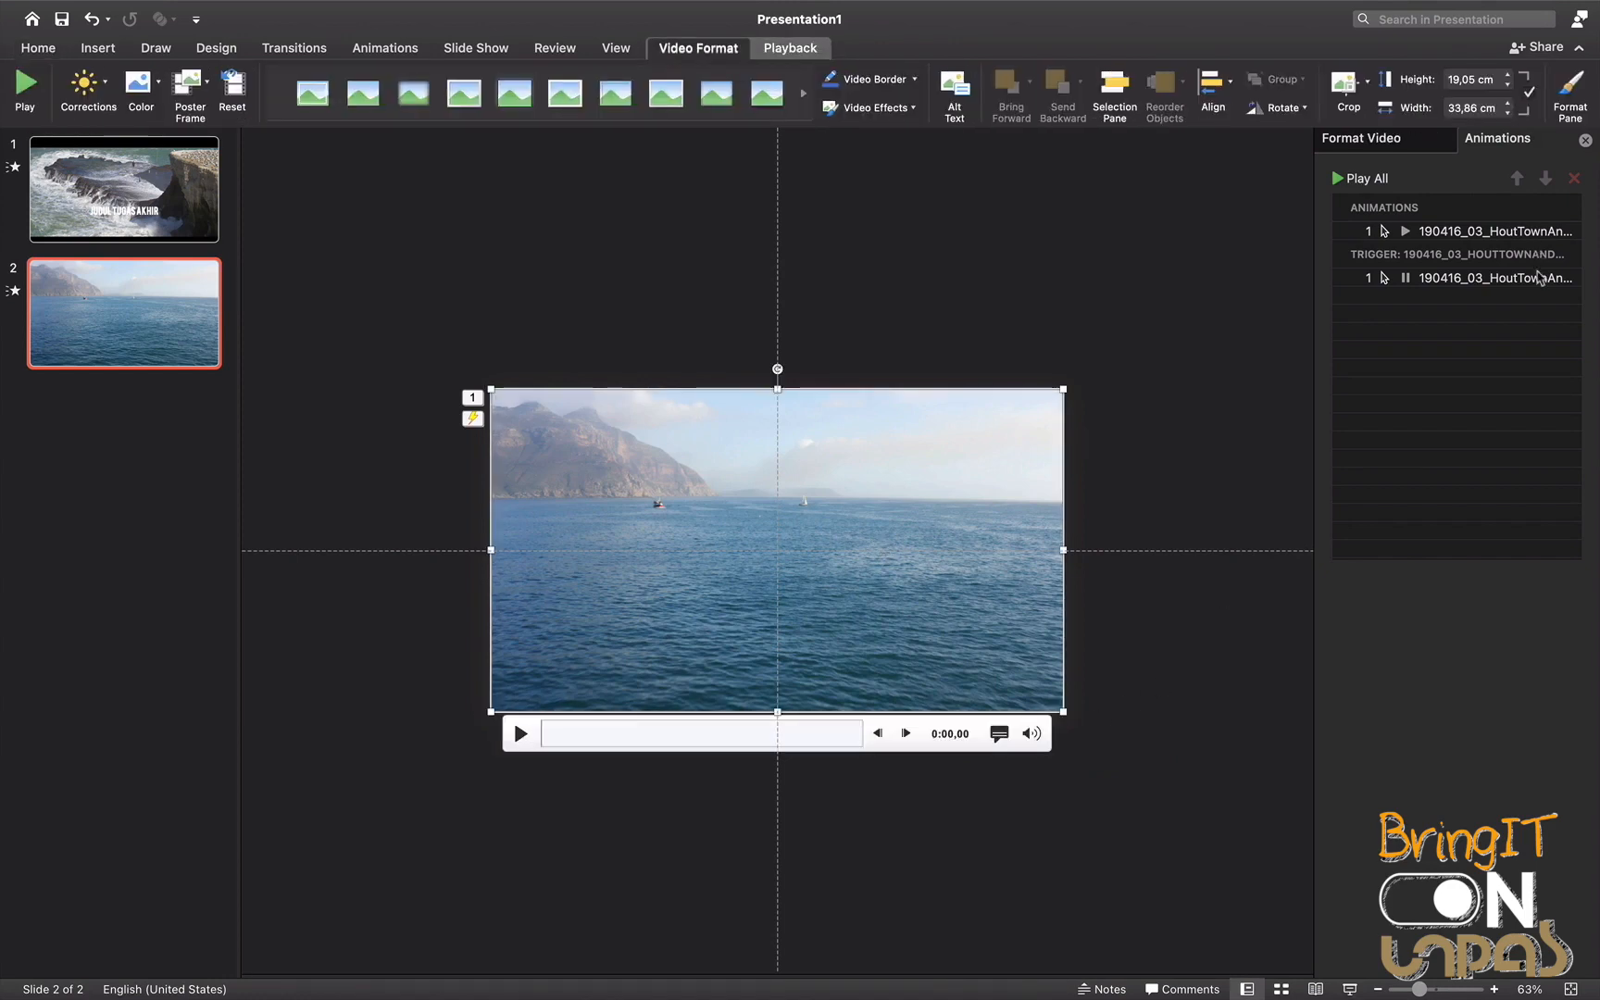
left_click(1536, 280)
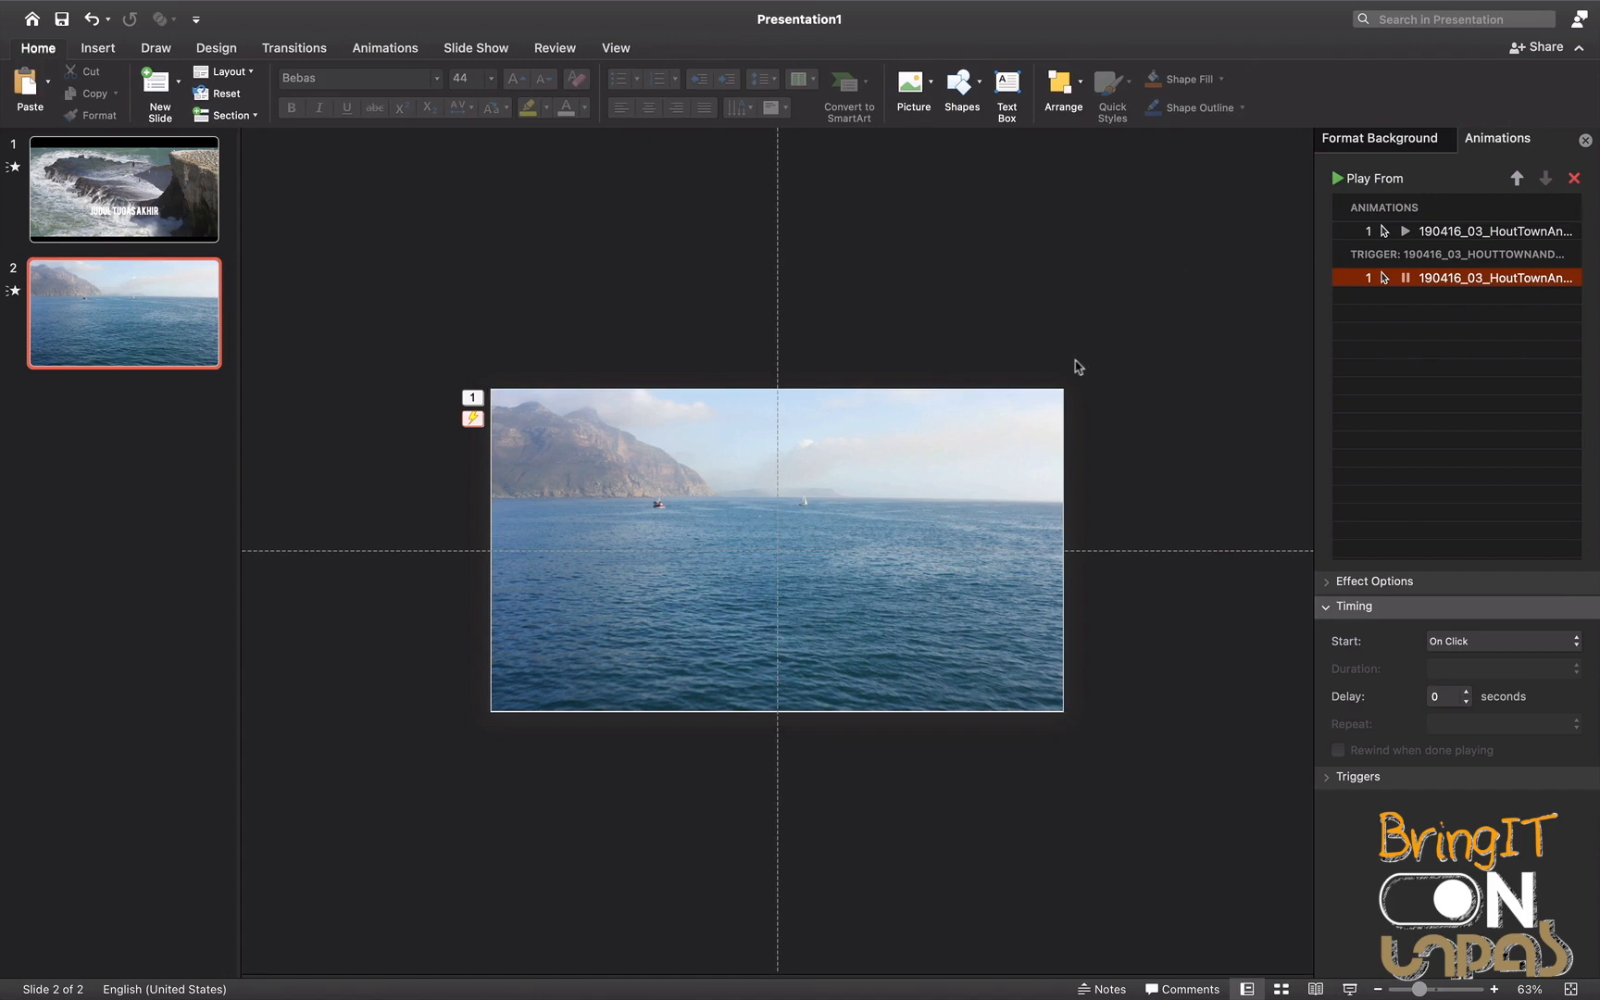
left_click(1037, 421)
left_click(1447, 283)
left_click(1573, 178)
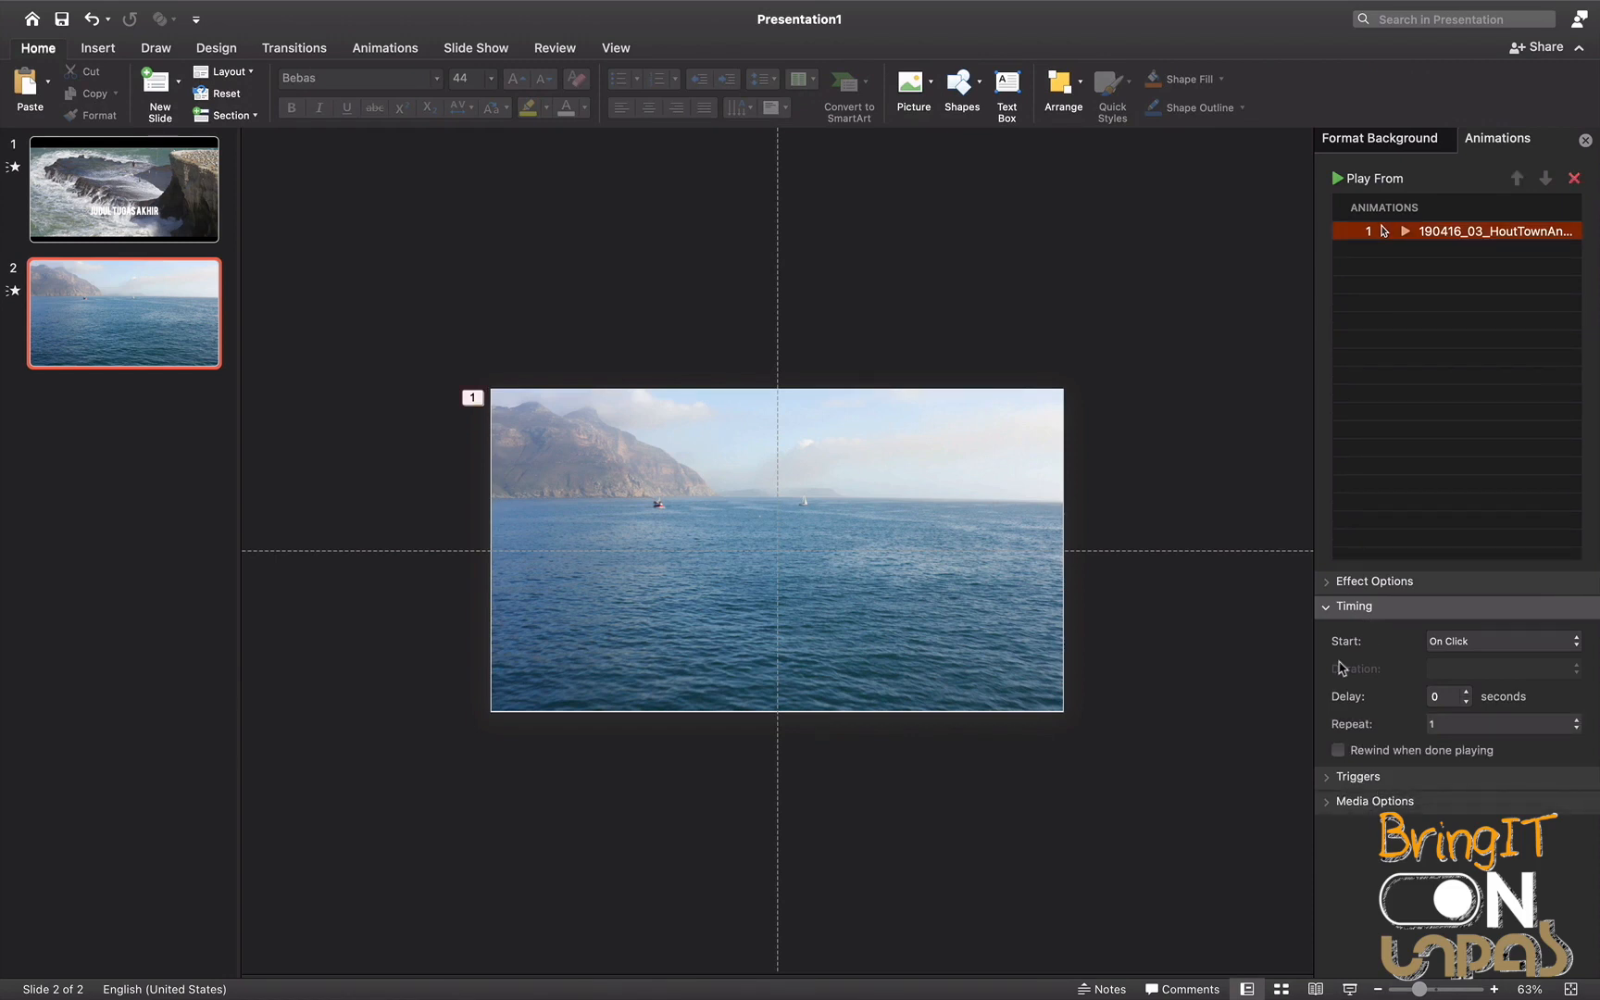
Set the sea video's play animation to start With Previous and repeat Until End of Slide
left_click(1506, 640)
left_click(1504, 665)
left_click(1520, 726)
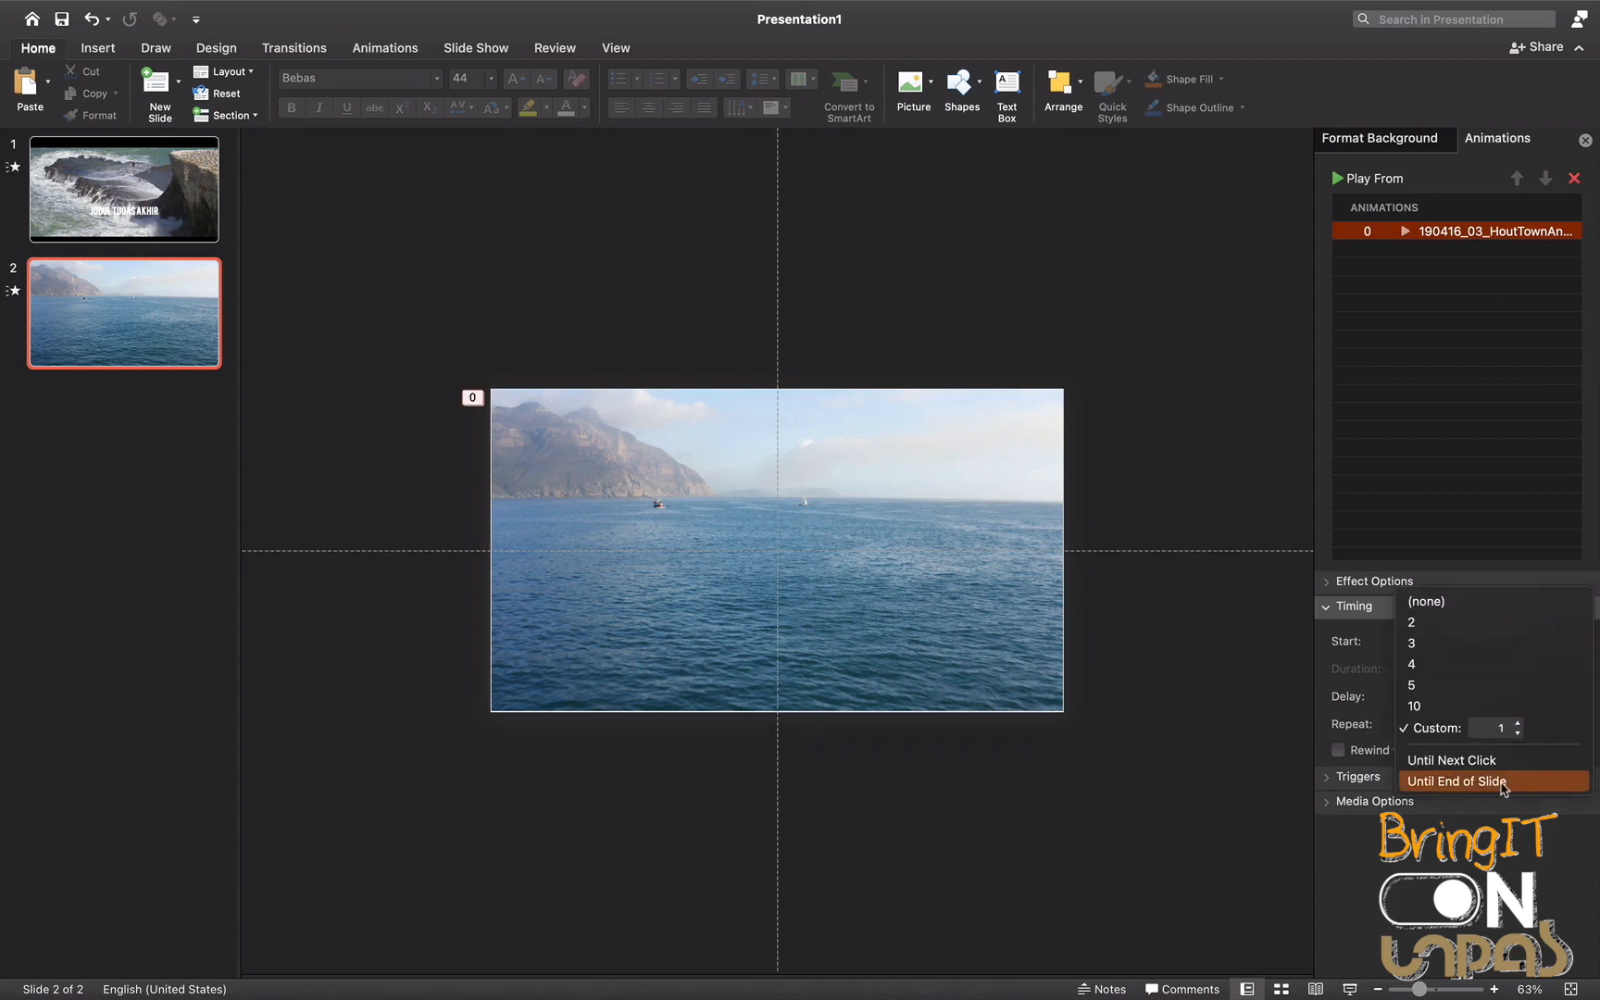
left_click(1502, 782)
Apply the brightness/contrast correction preset one level darker and one level lower in contrast than normal to the sea video
left_click(914, 547)
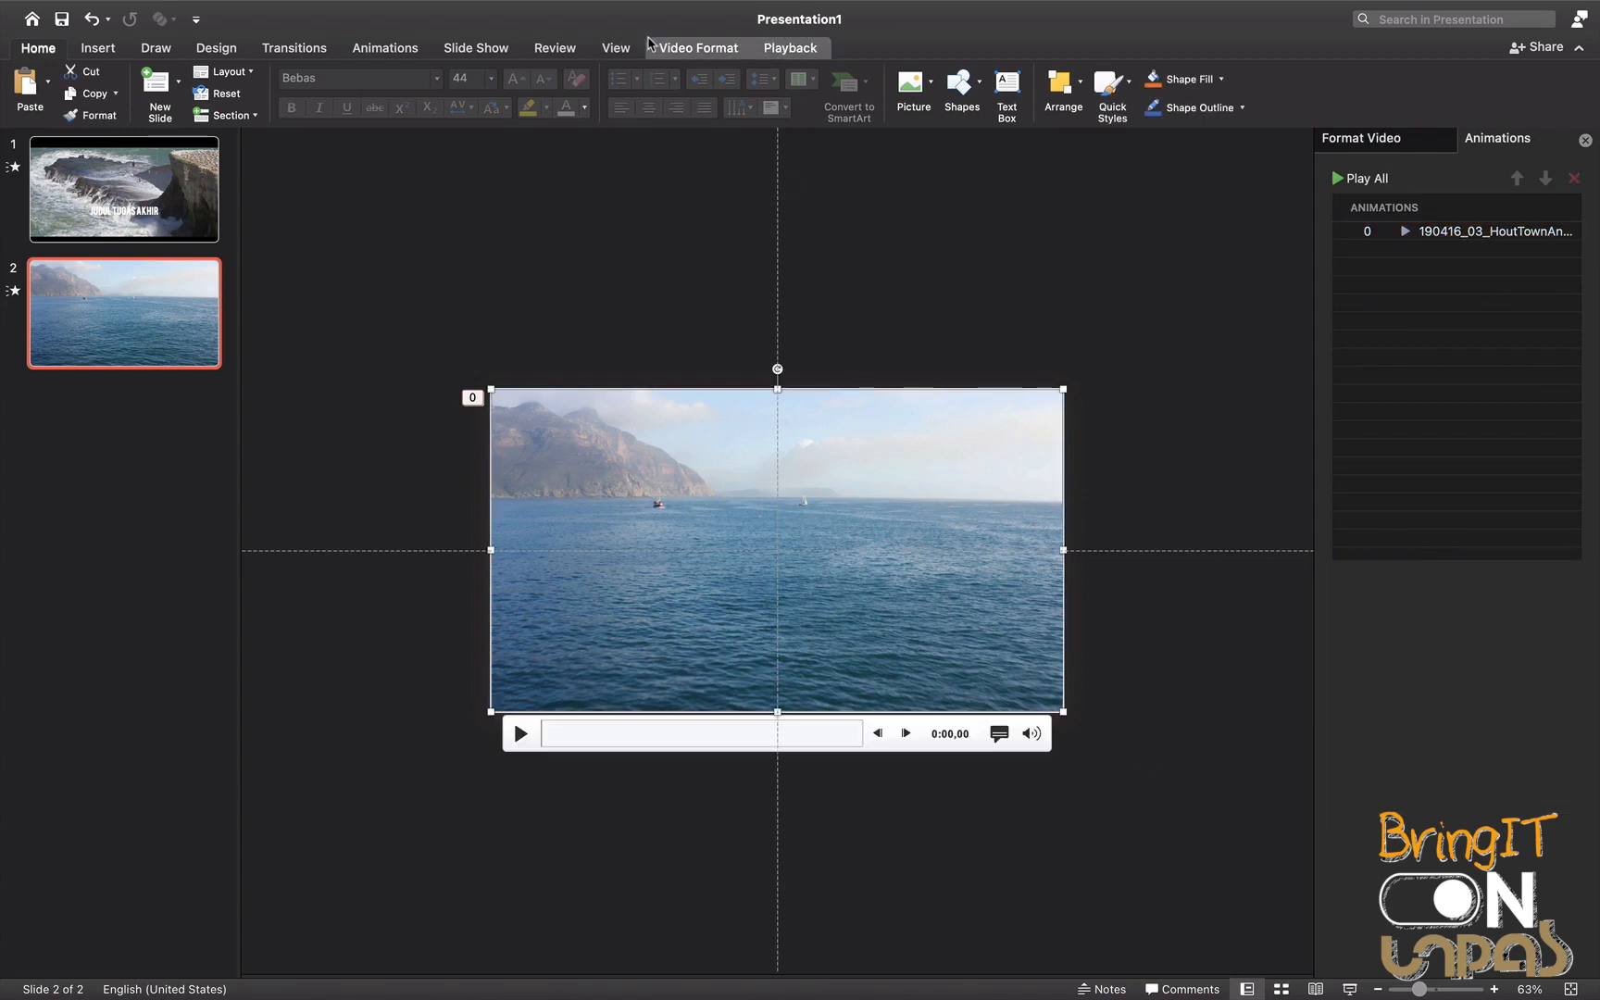
left_click(688, 48)
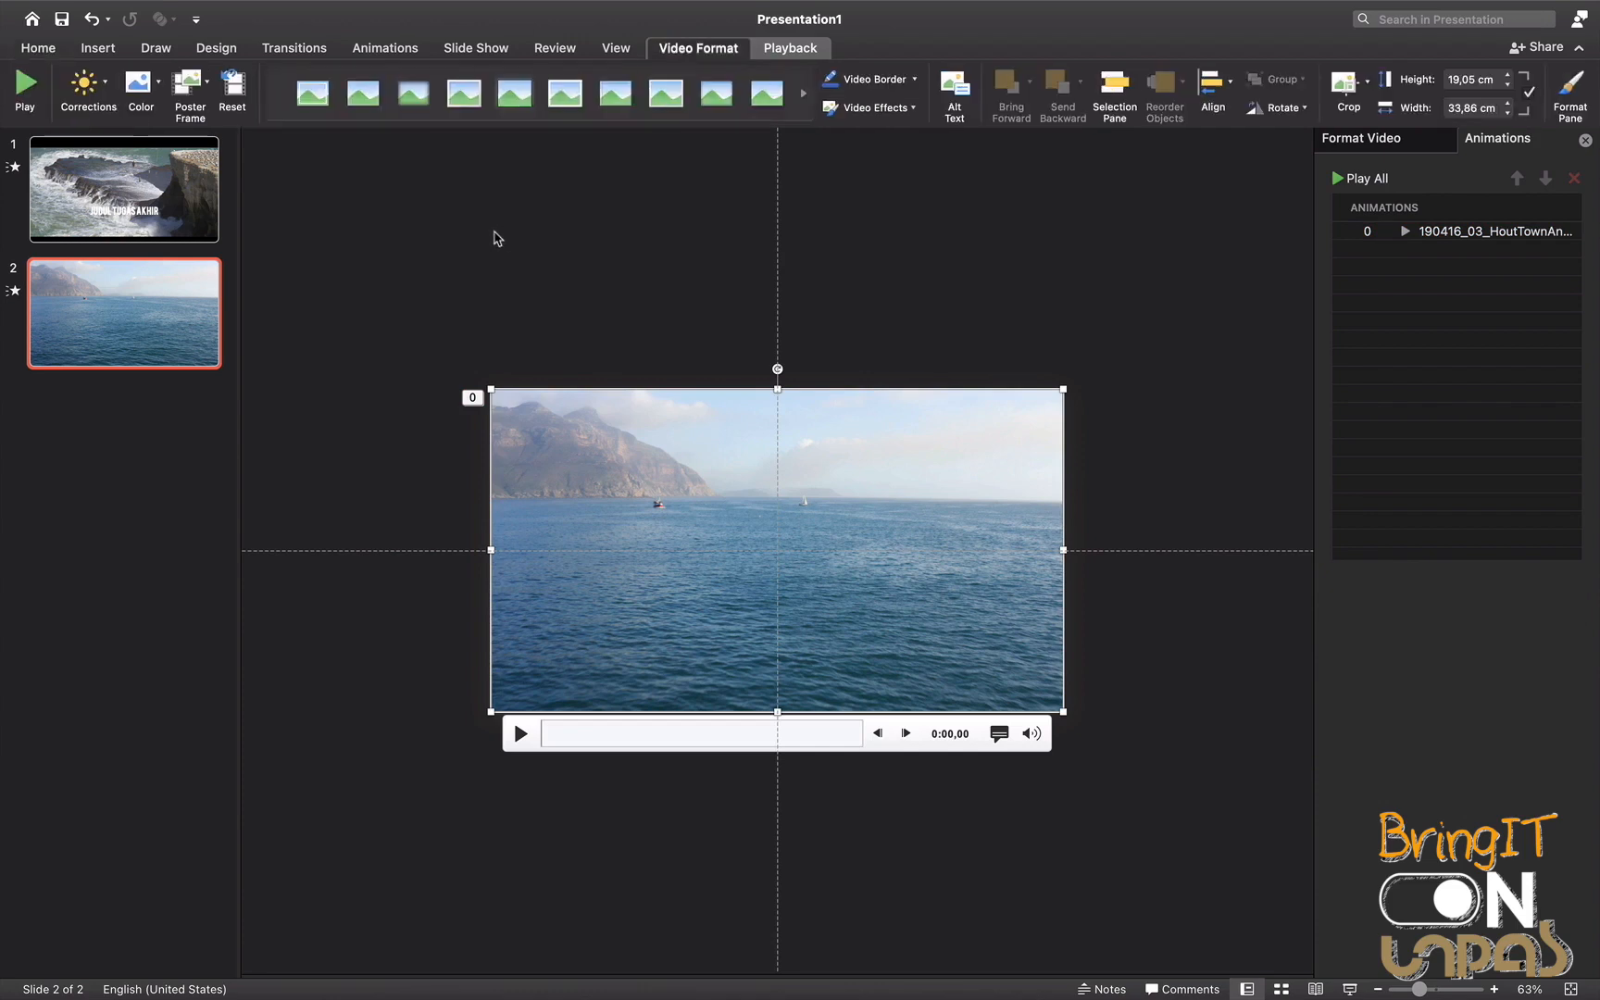
left_click(104, 88)
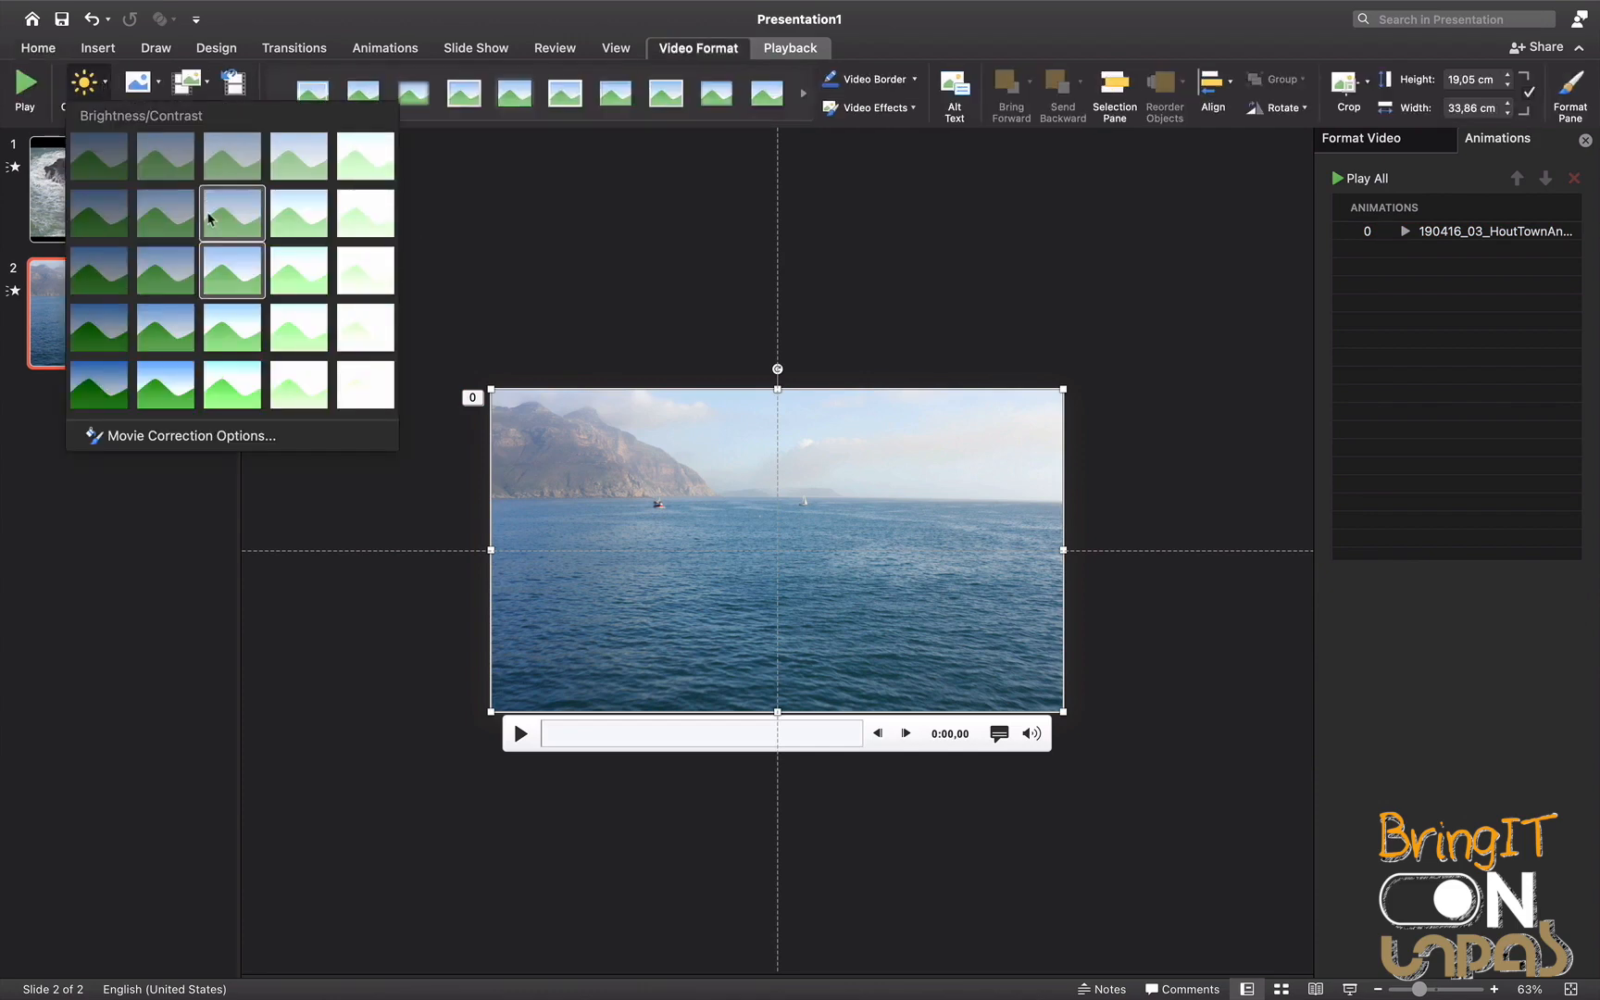
left_click(156, 272)
left_click(138, 83)
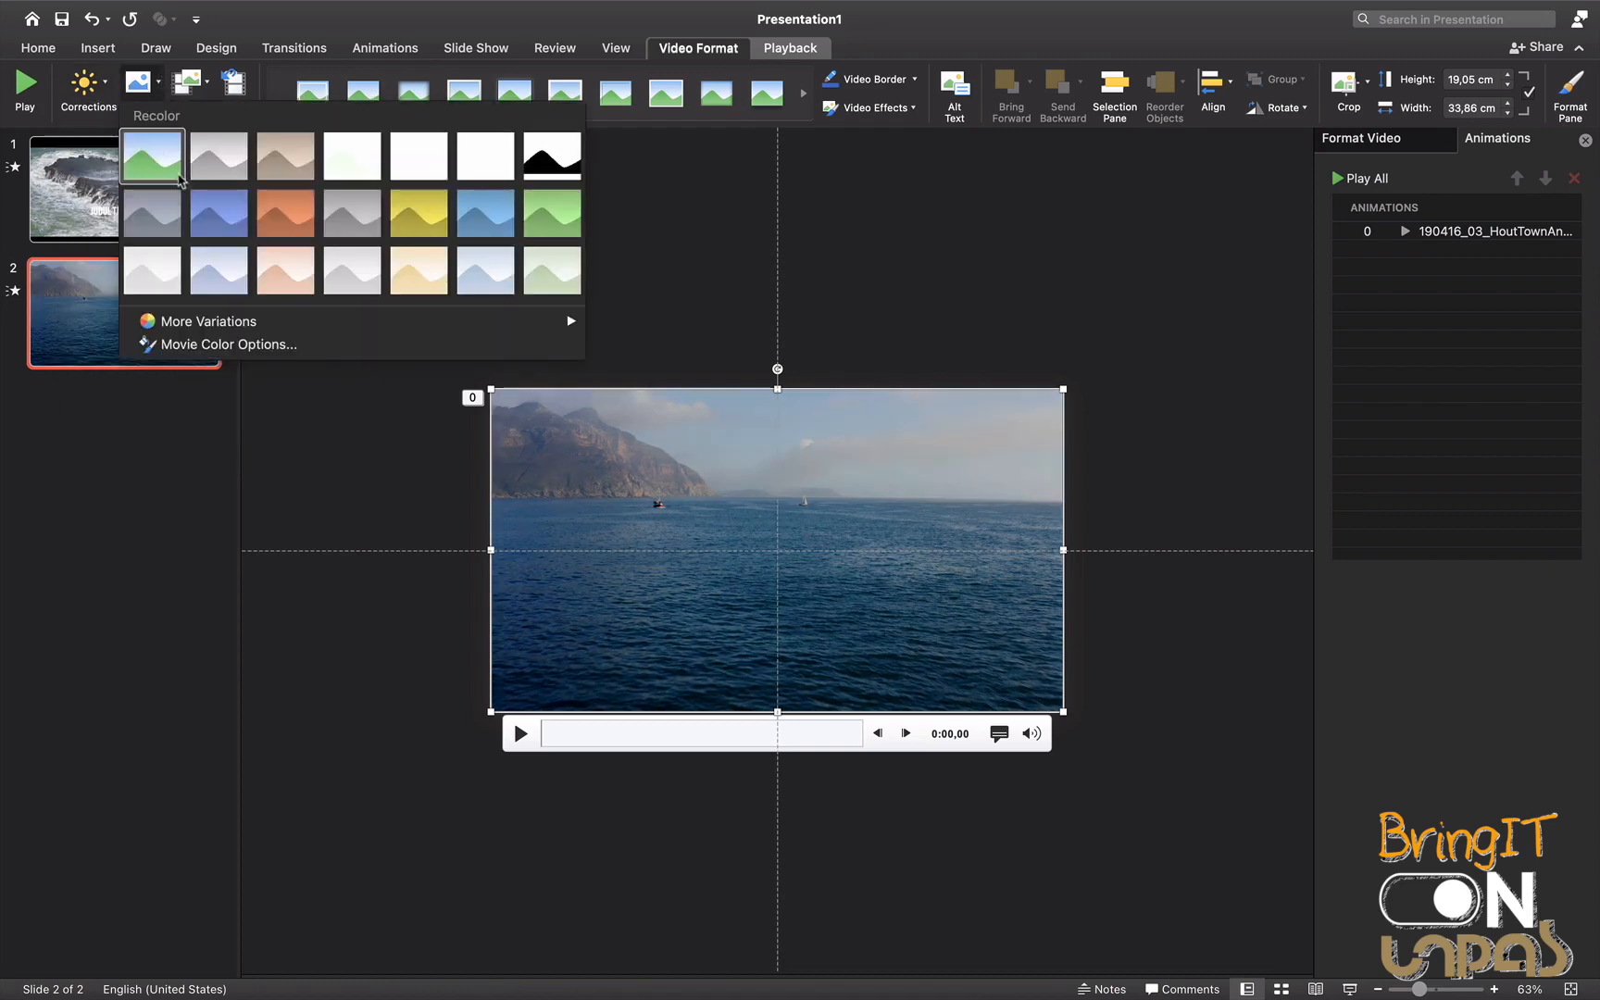
left_click(102, 85)
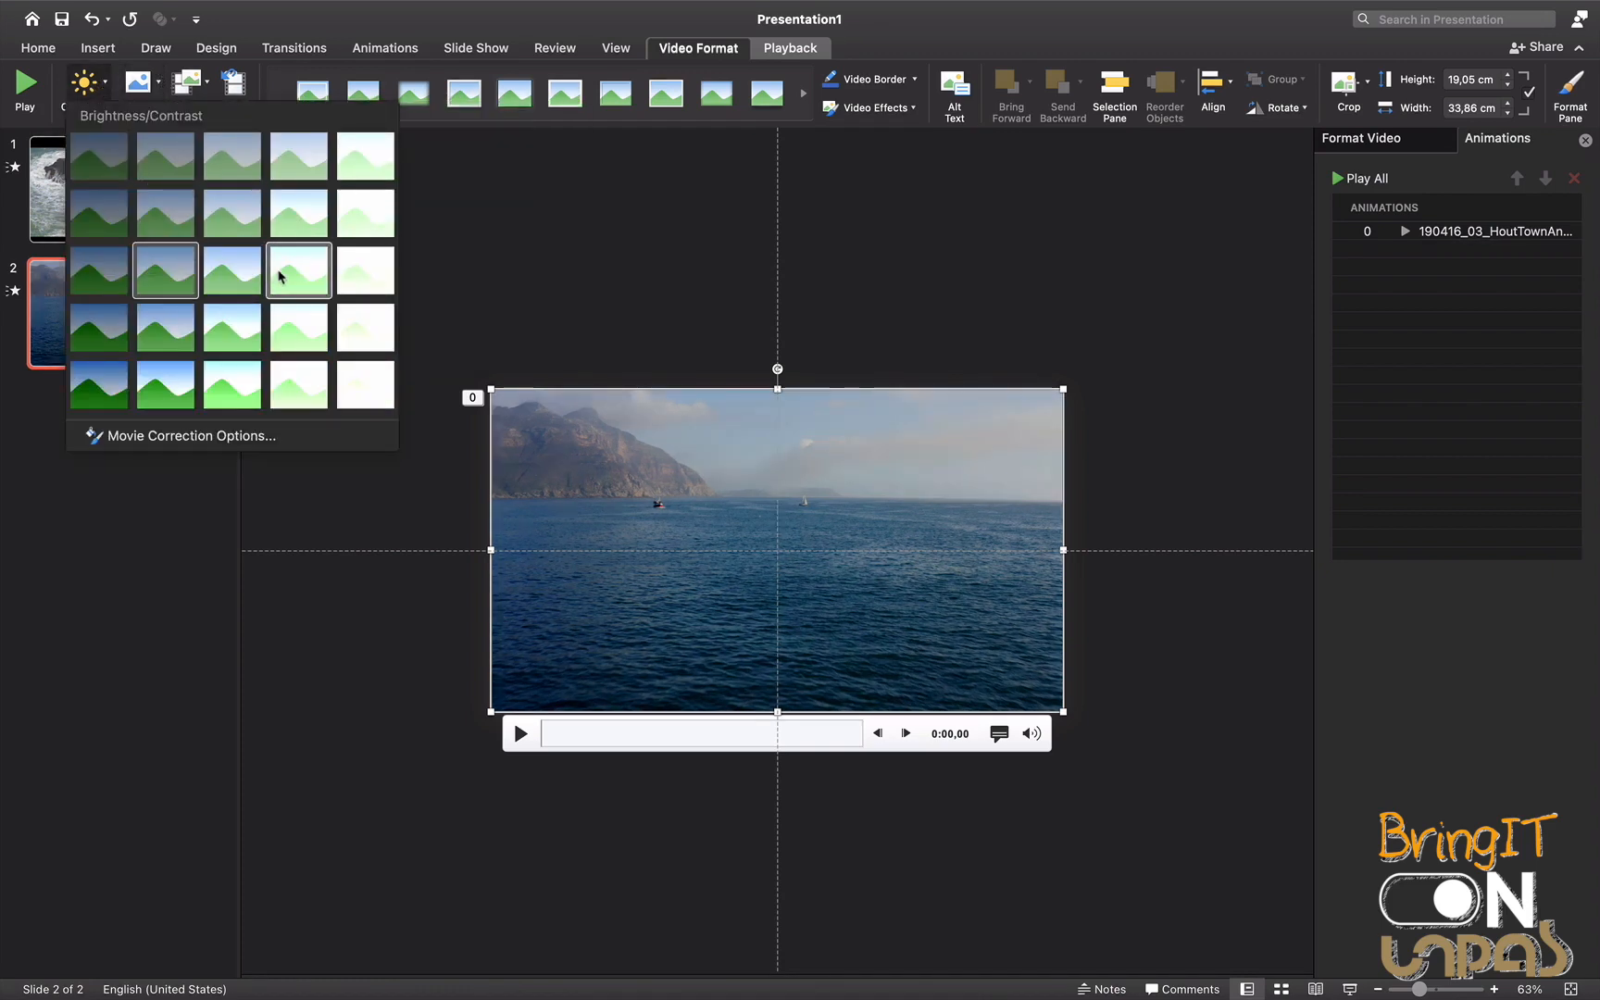
left_click(278, 275)
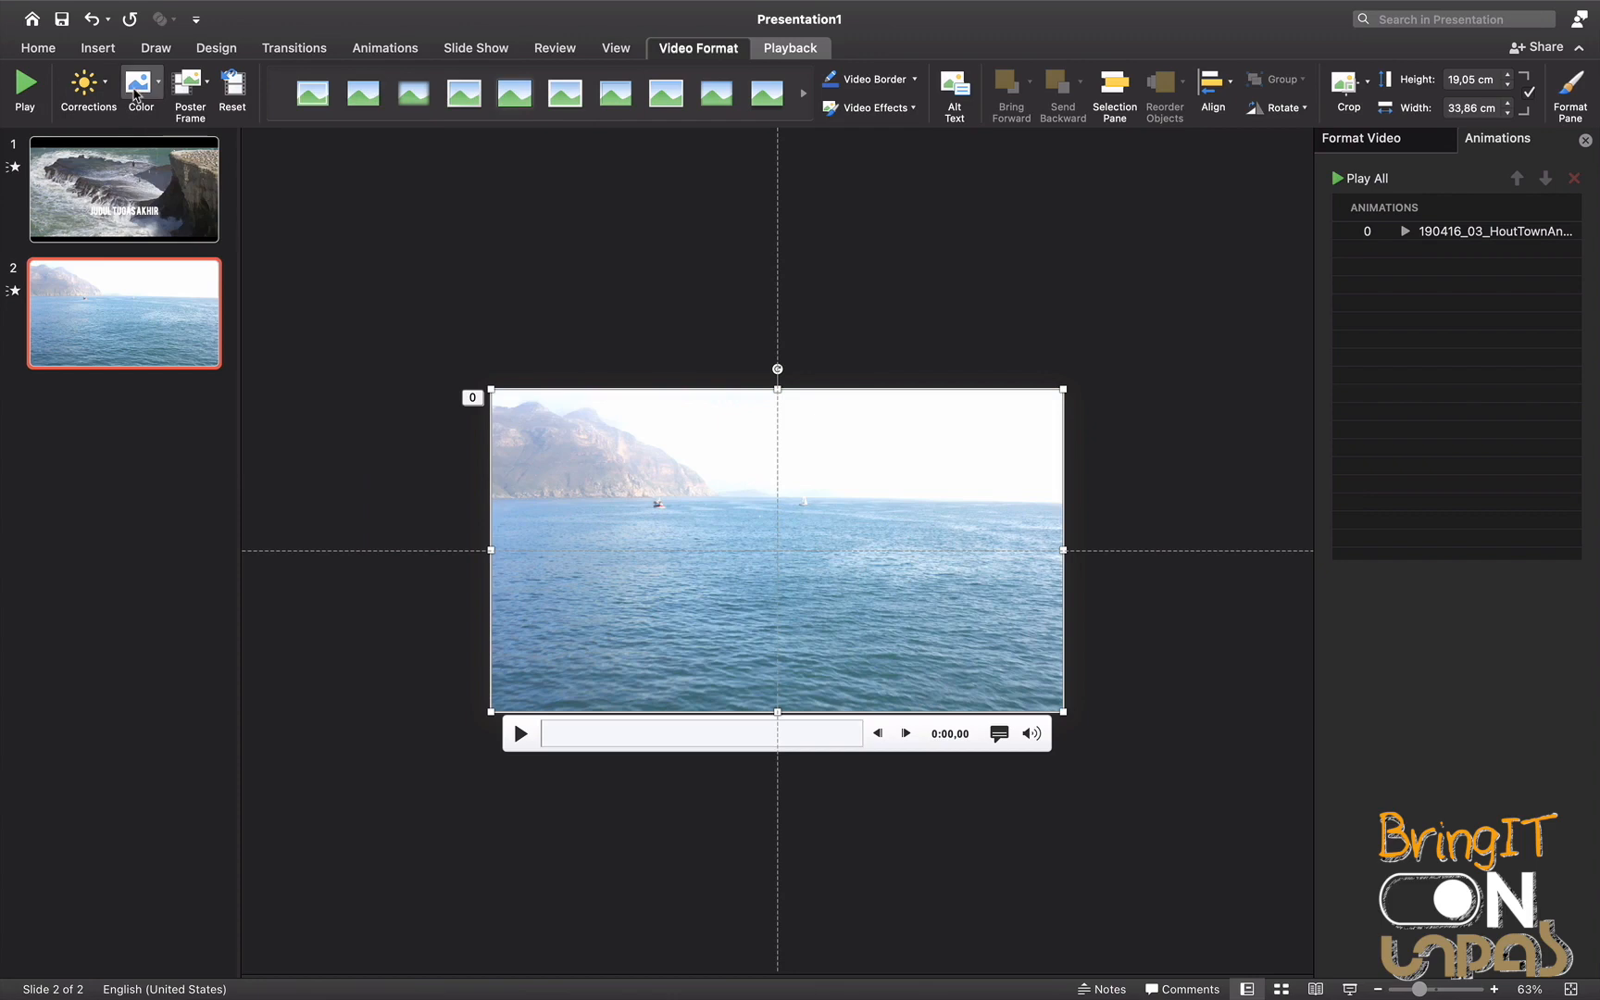
left_click(87, 86)
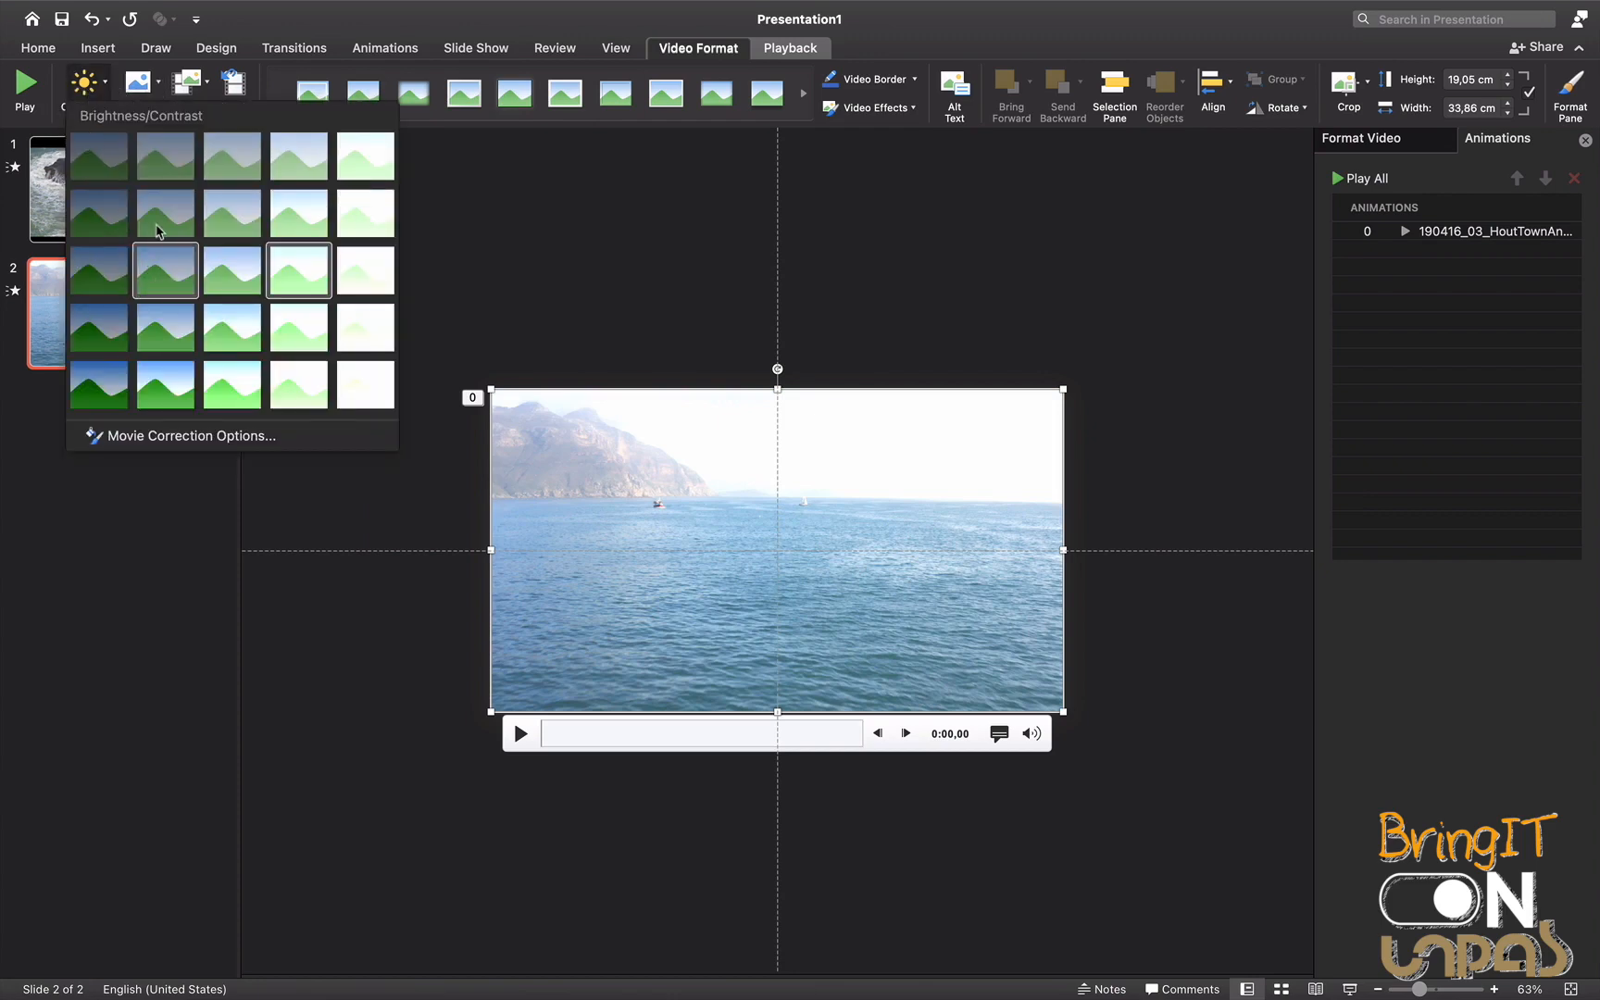
left_click(158, 230)
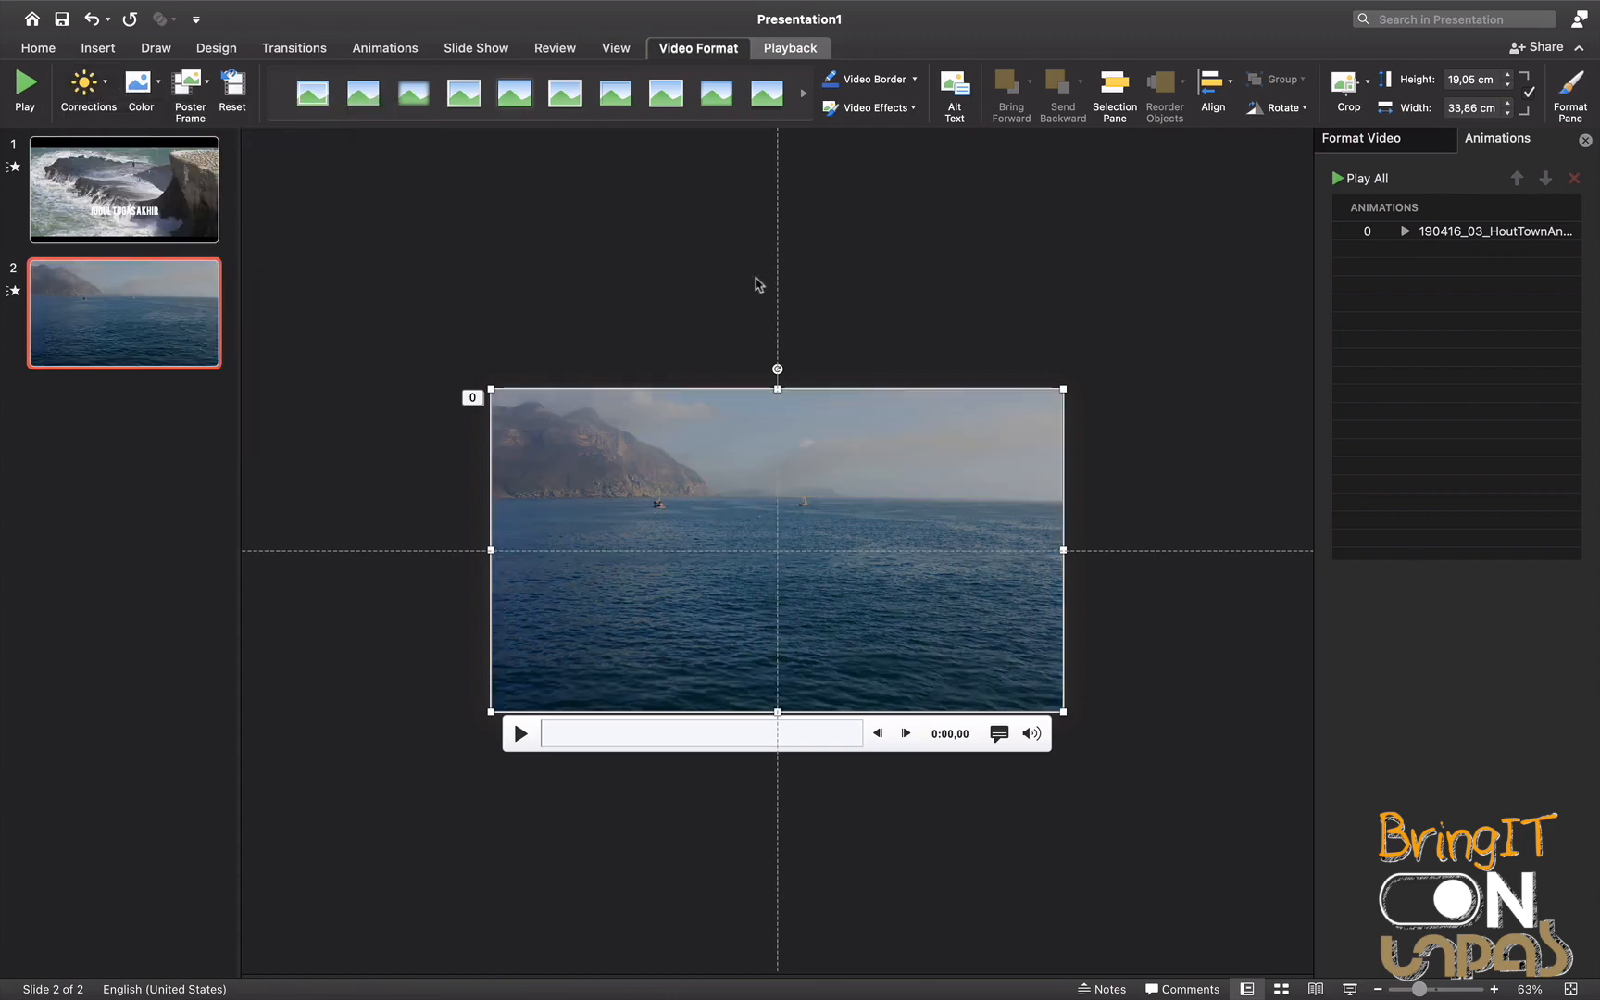
Preview slide 2 as a slide show and return to editing
left_click(832, 296)
left_click(1348, 989)
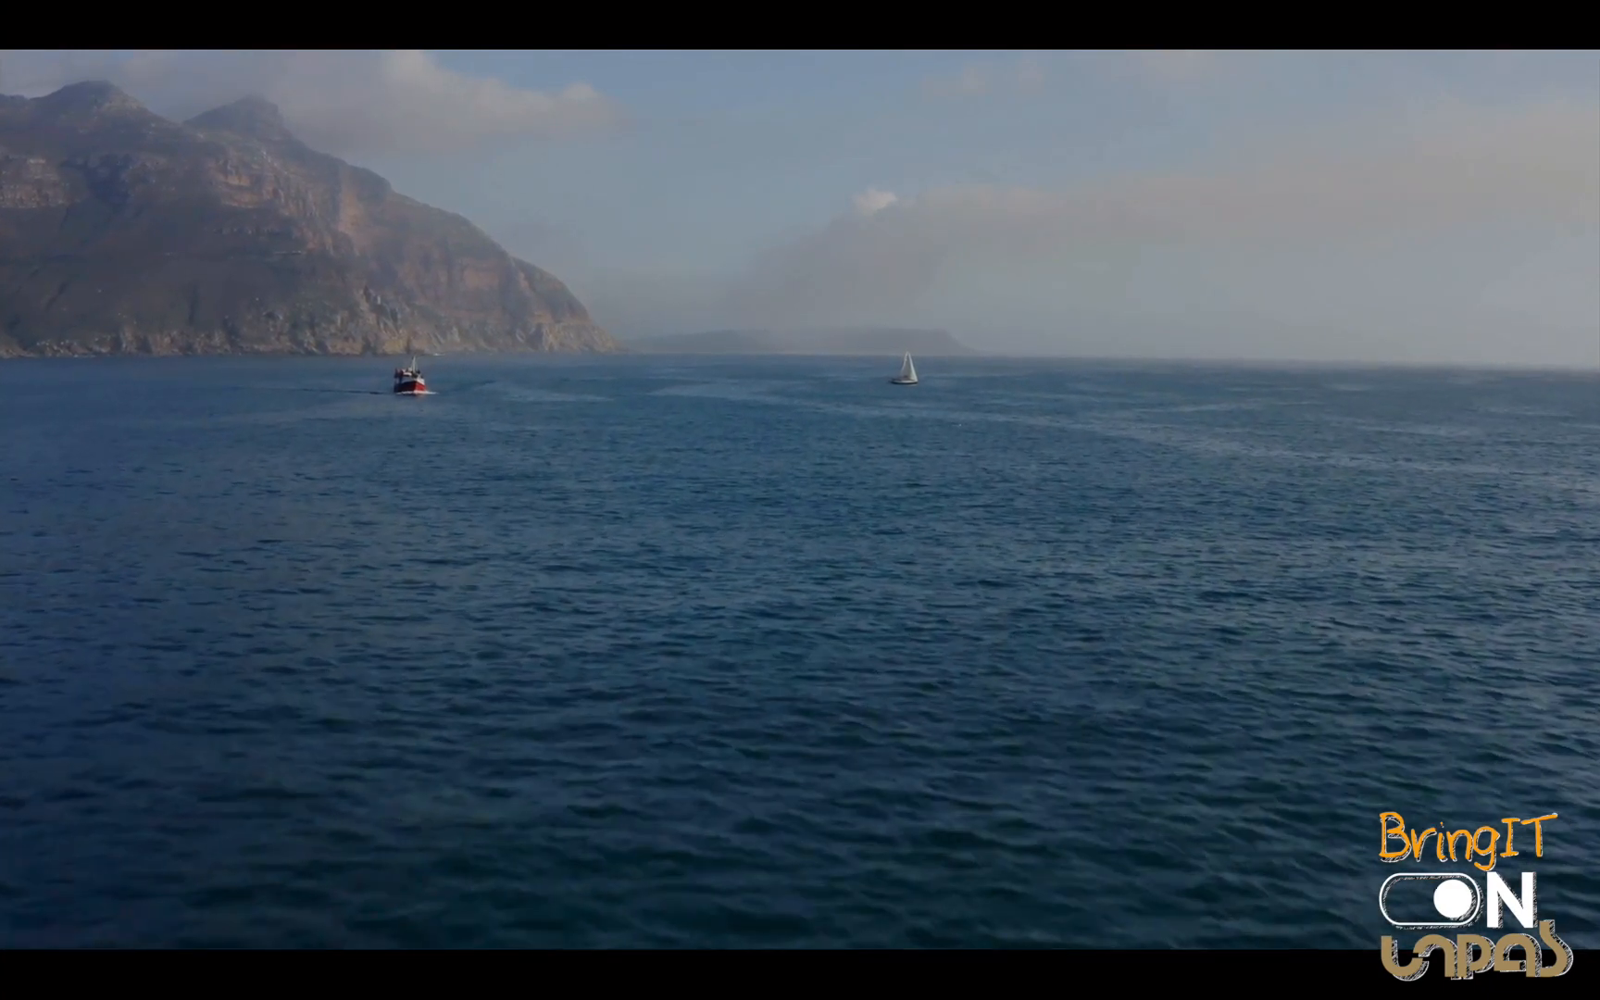
key("Escape")
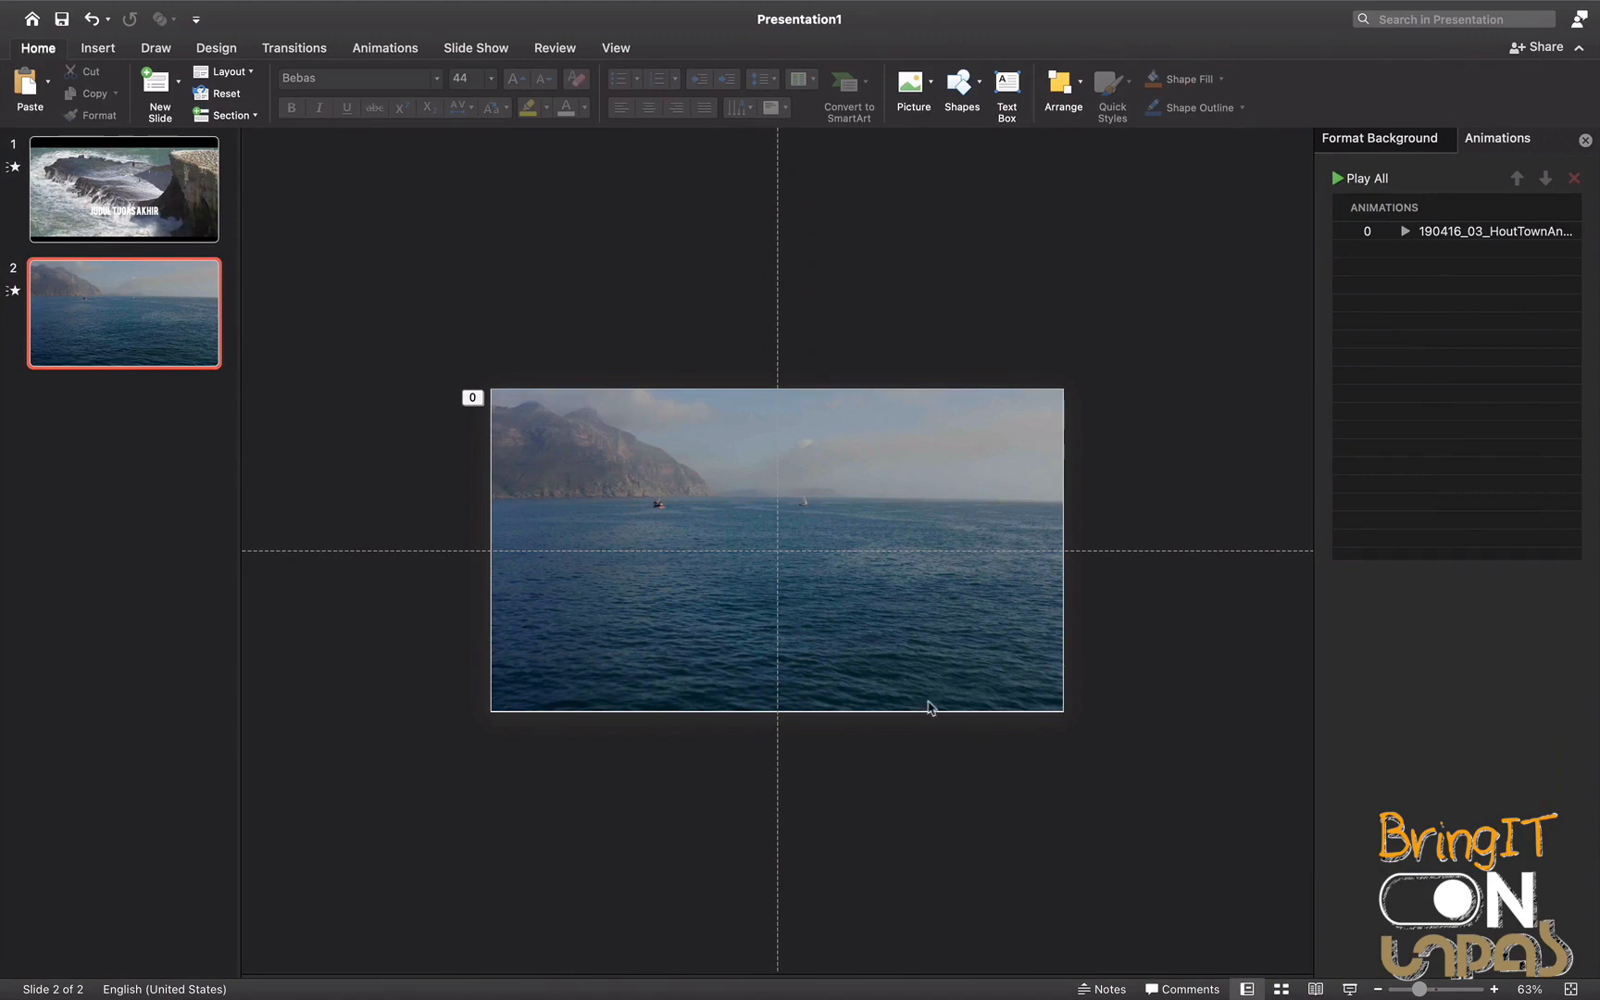
Copy the sea video from slide 2 onto slide 1 and place it just outside the slide, against its right edge
left_click(930, 646)
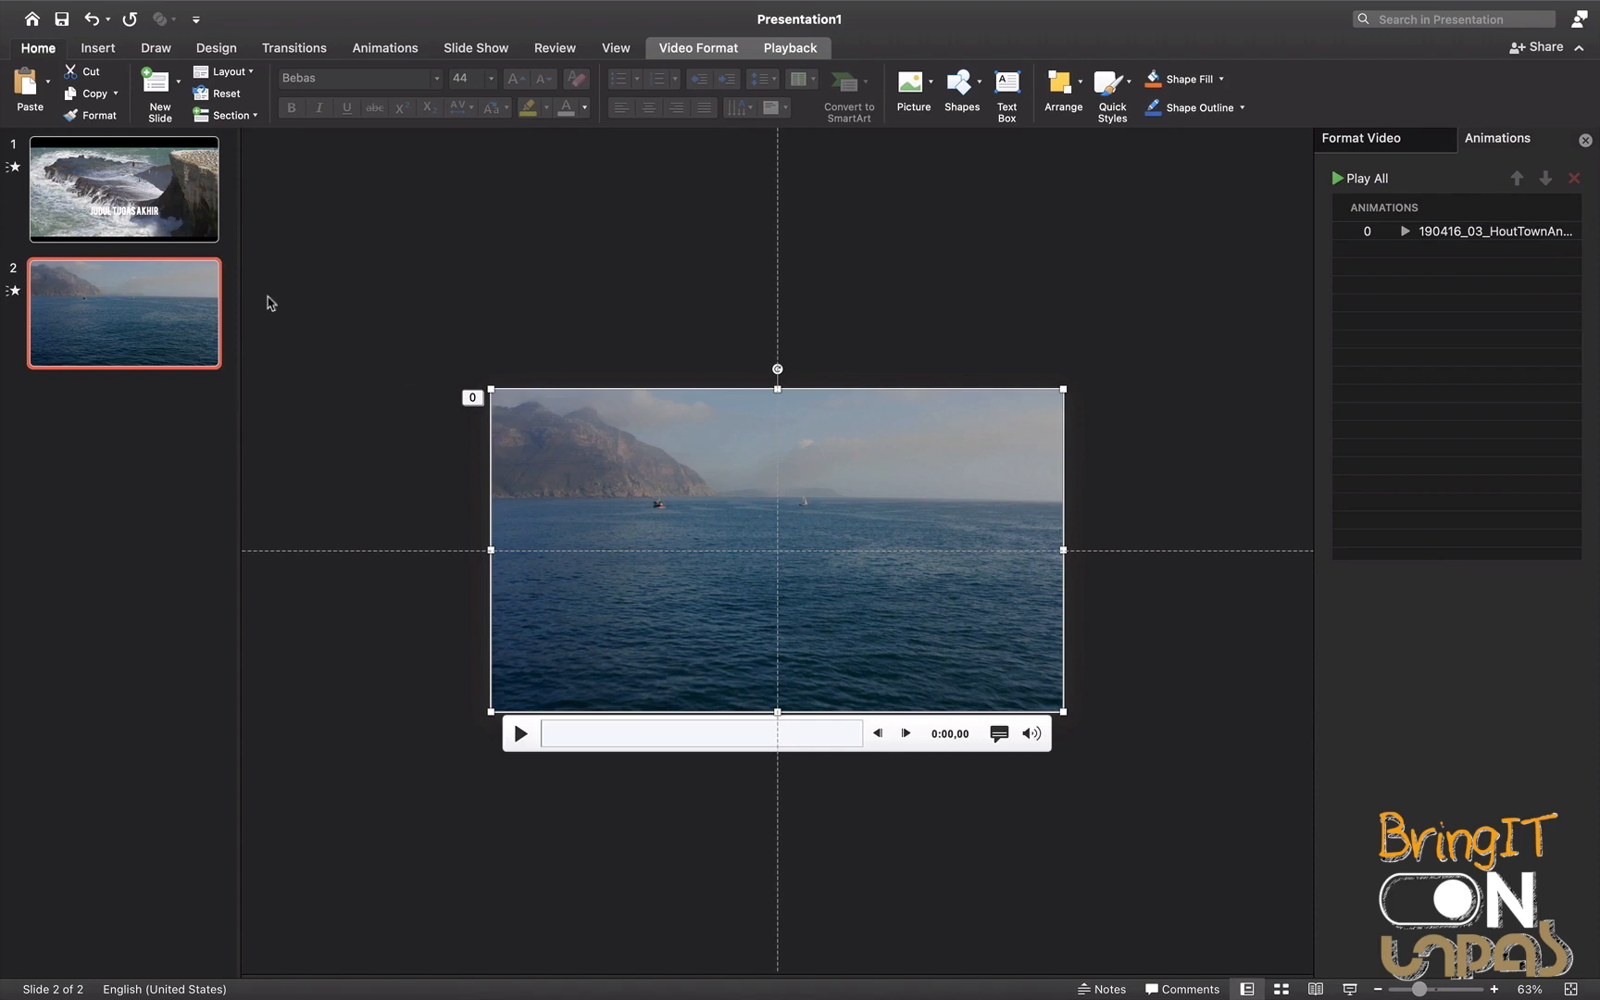
left_click(205, 239)
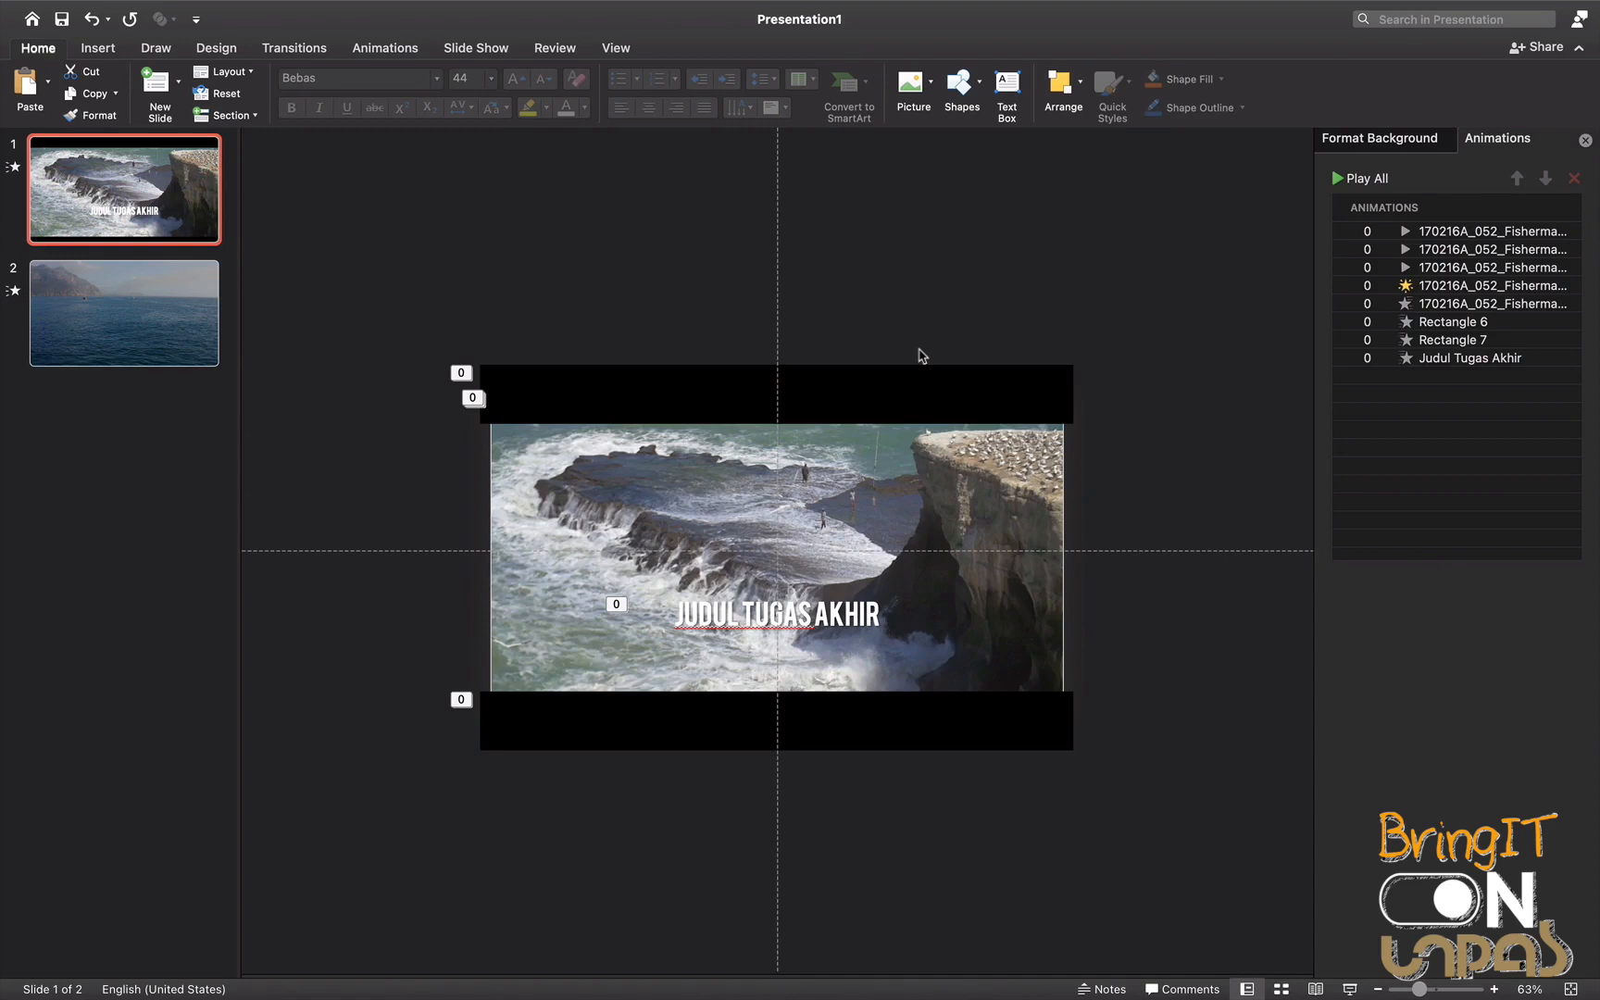
key("super+v")
mouse_move(935, 458)
left_mouse_down()
mouse_move(908, 448)
mouse_move(928, 449)
left_mouse_up()
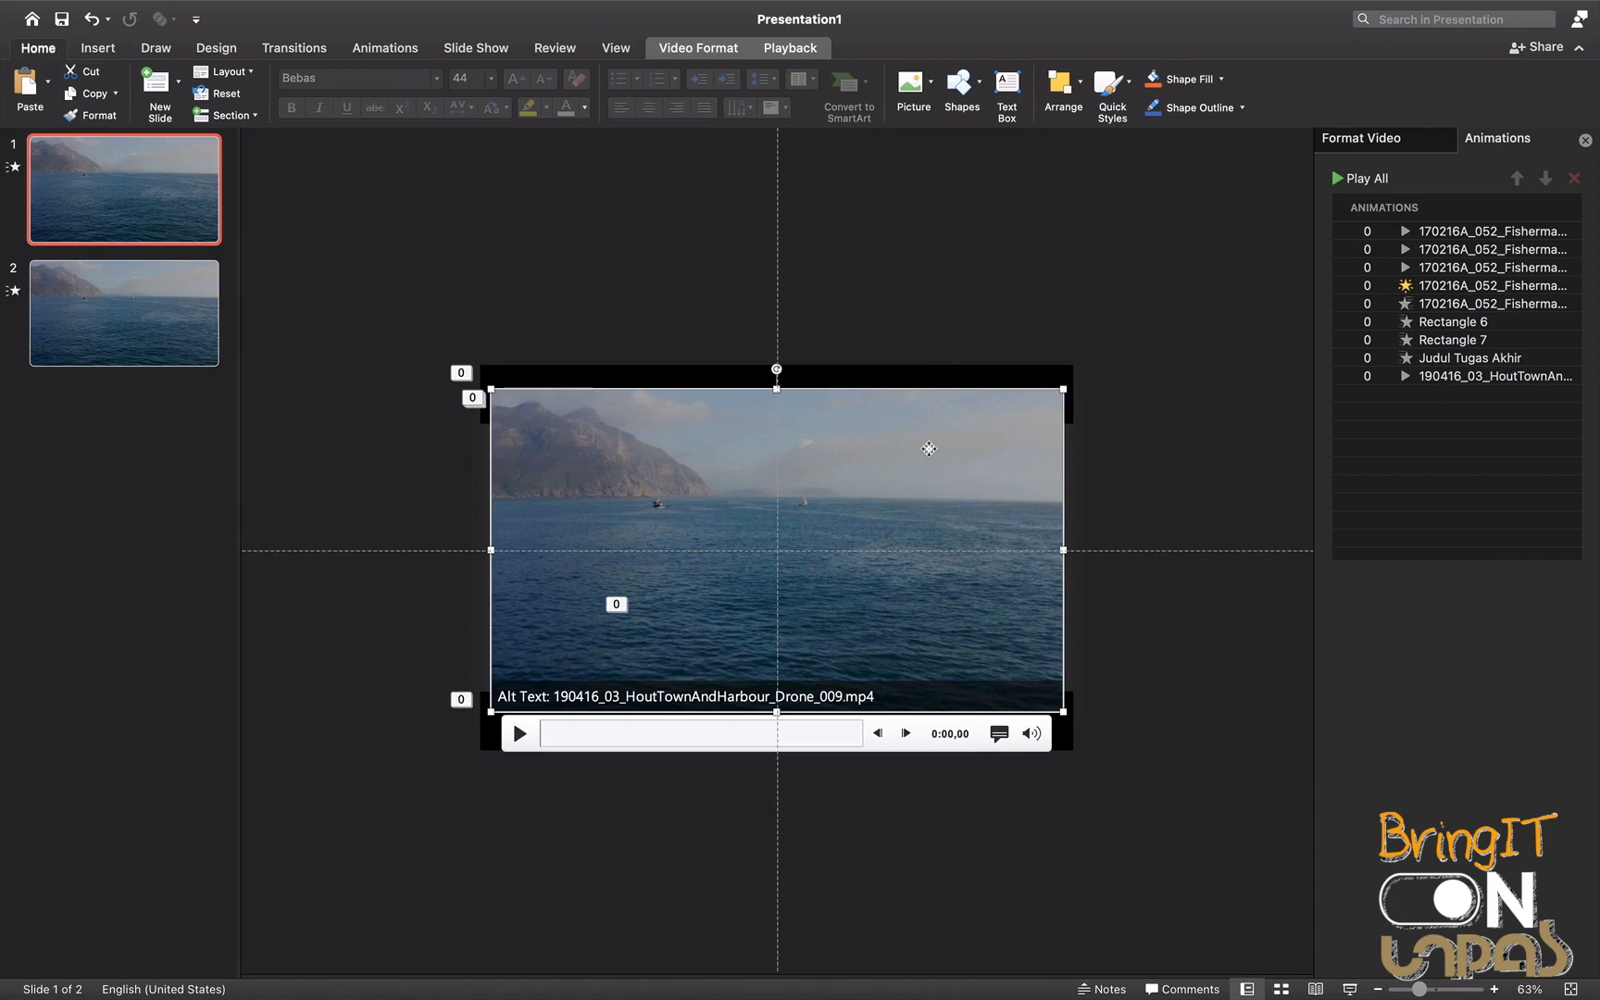
left_click_drag(882, 486, 1088, 494)
left_click_drag(988, 479, 1130, 489)
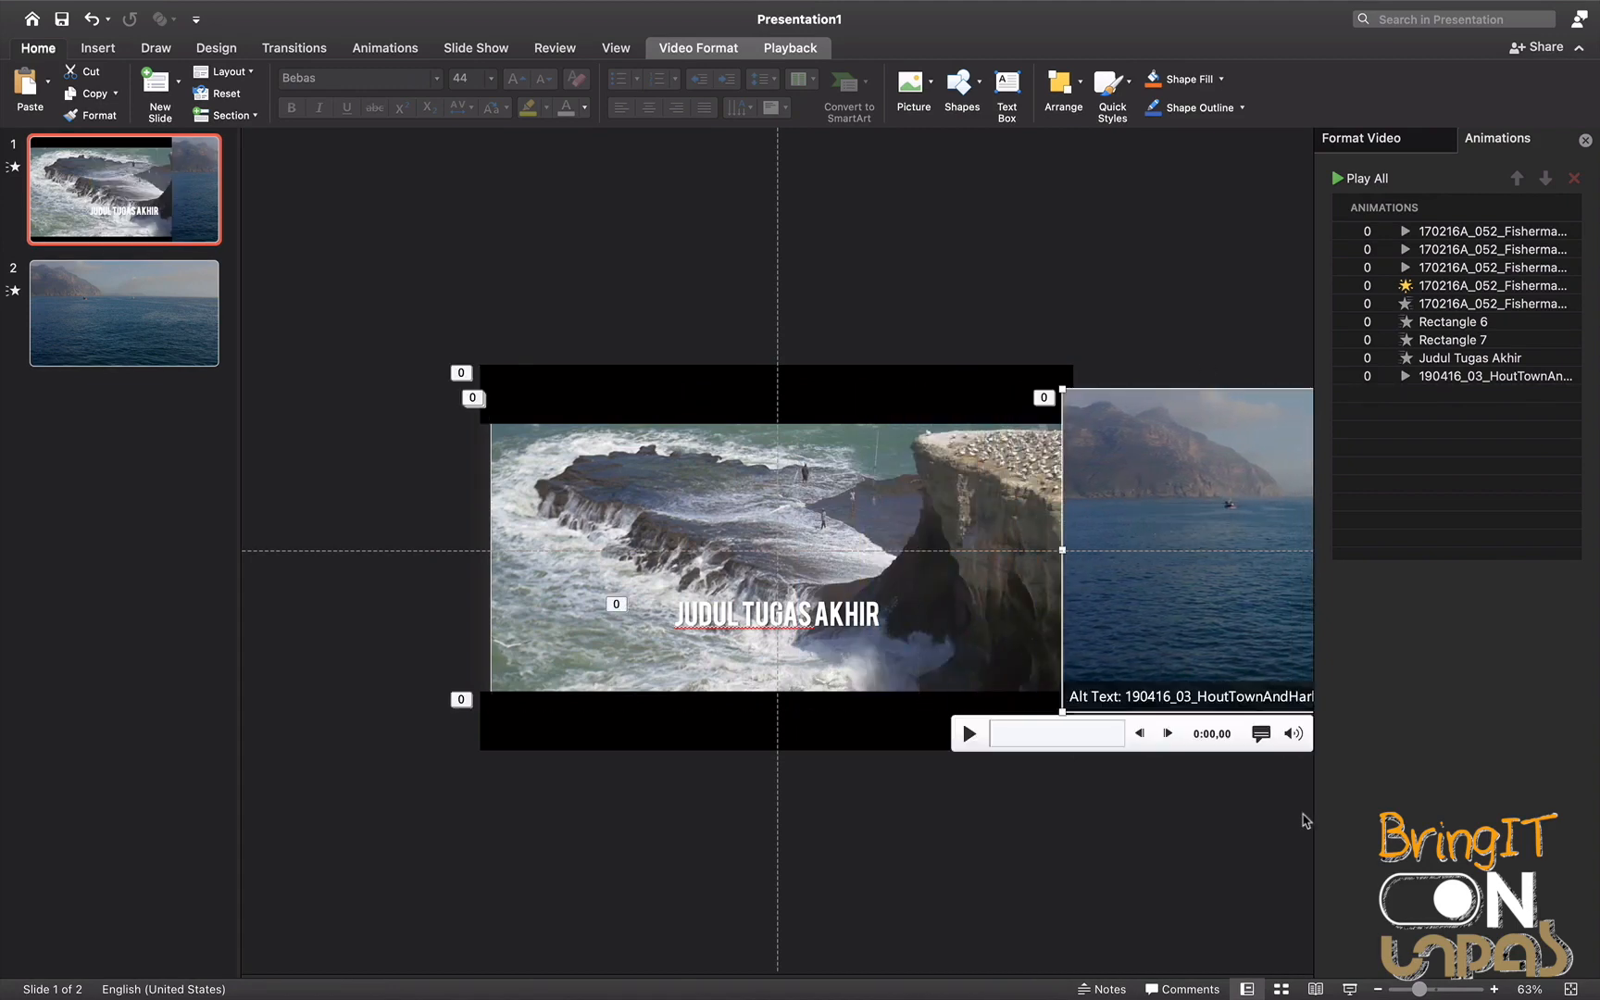
Turn off the locked aspect ratio of the sea video placed beside slide 1
left_click(1406, 990)
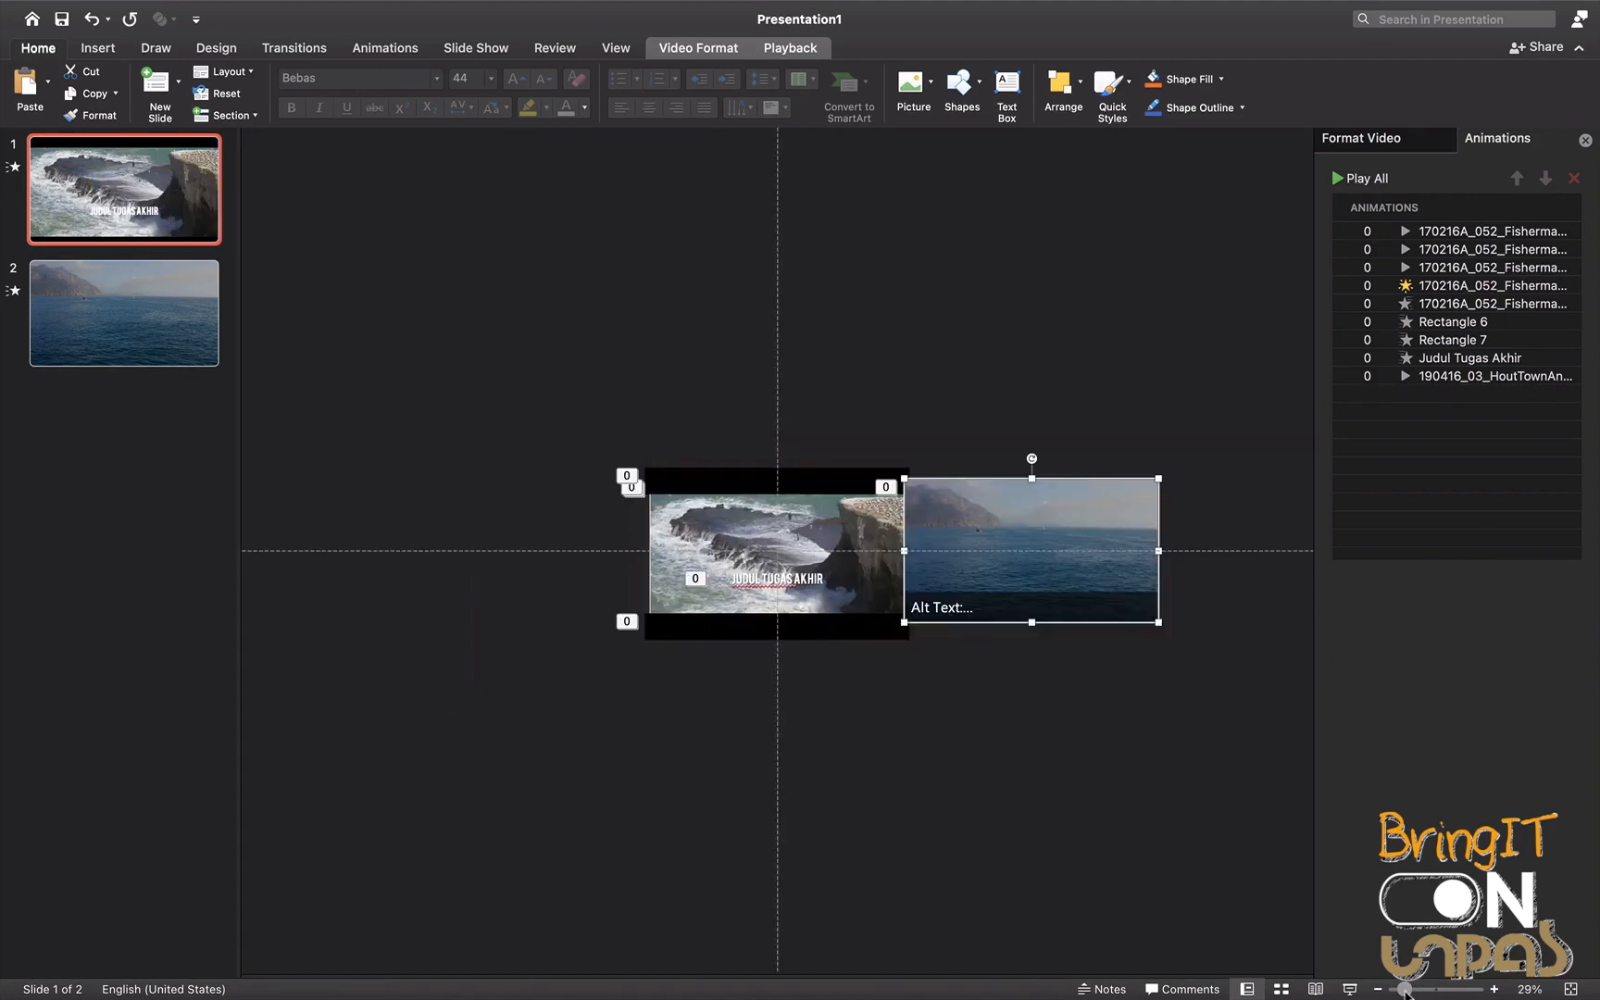
left_click(1146, 826)
left_click(1095, 521)
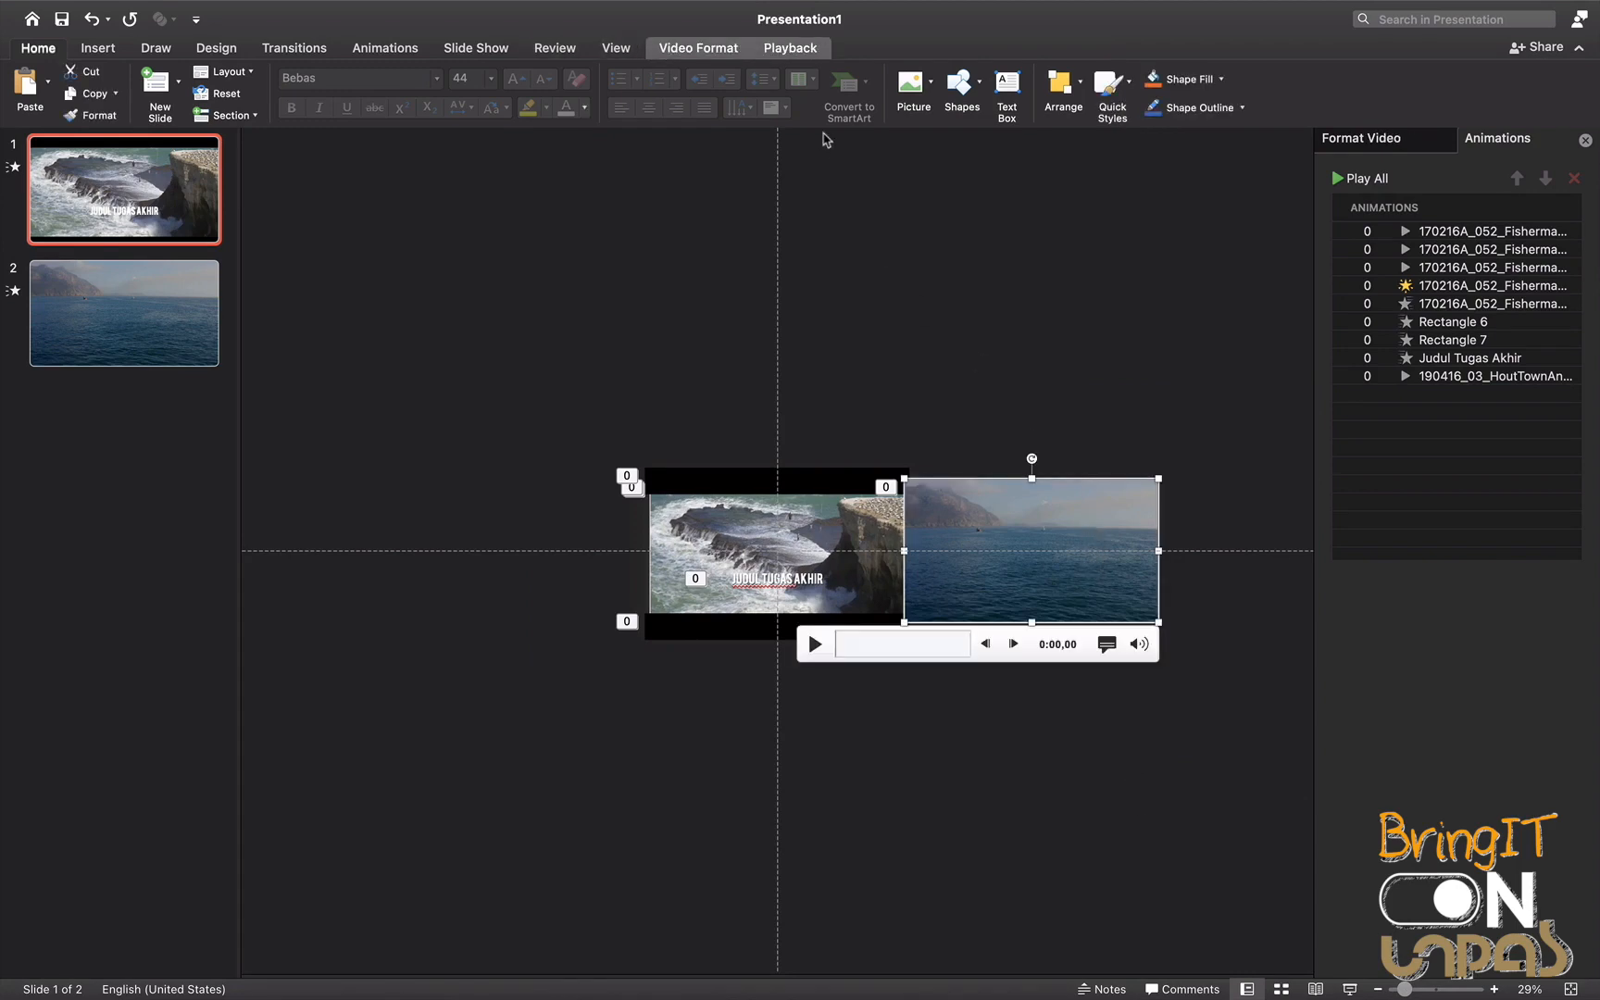
left_click(698, 51)
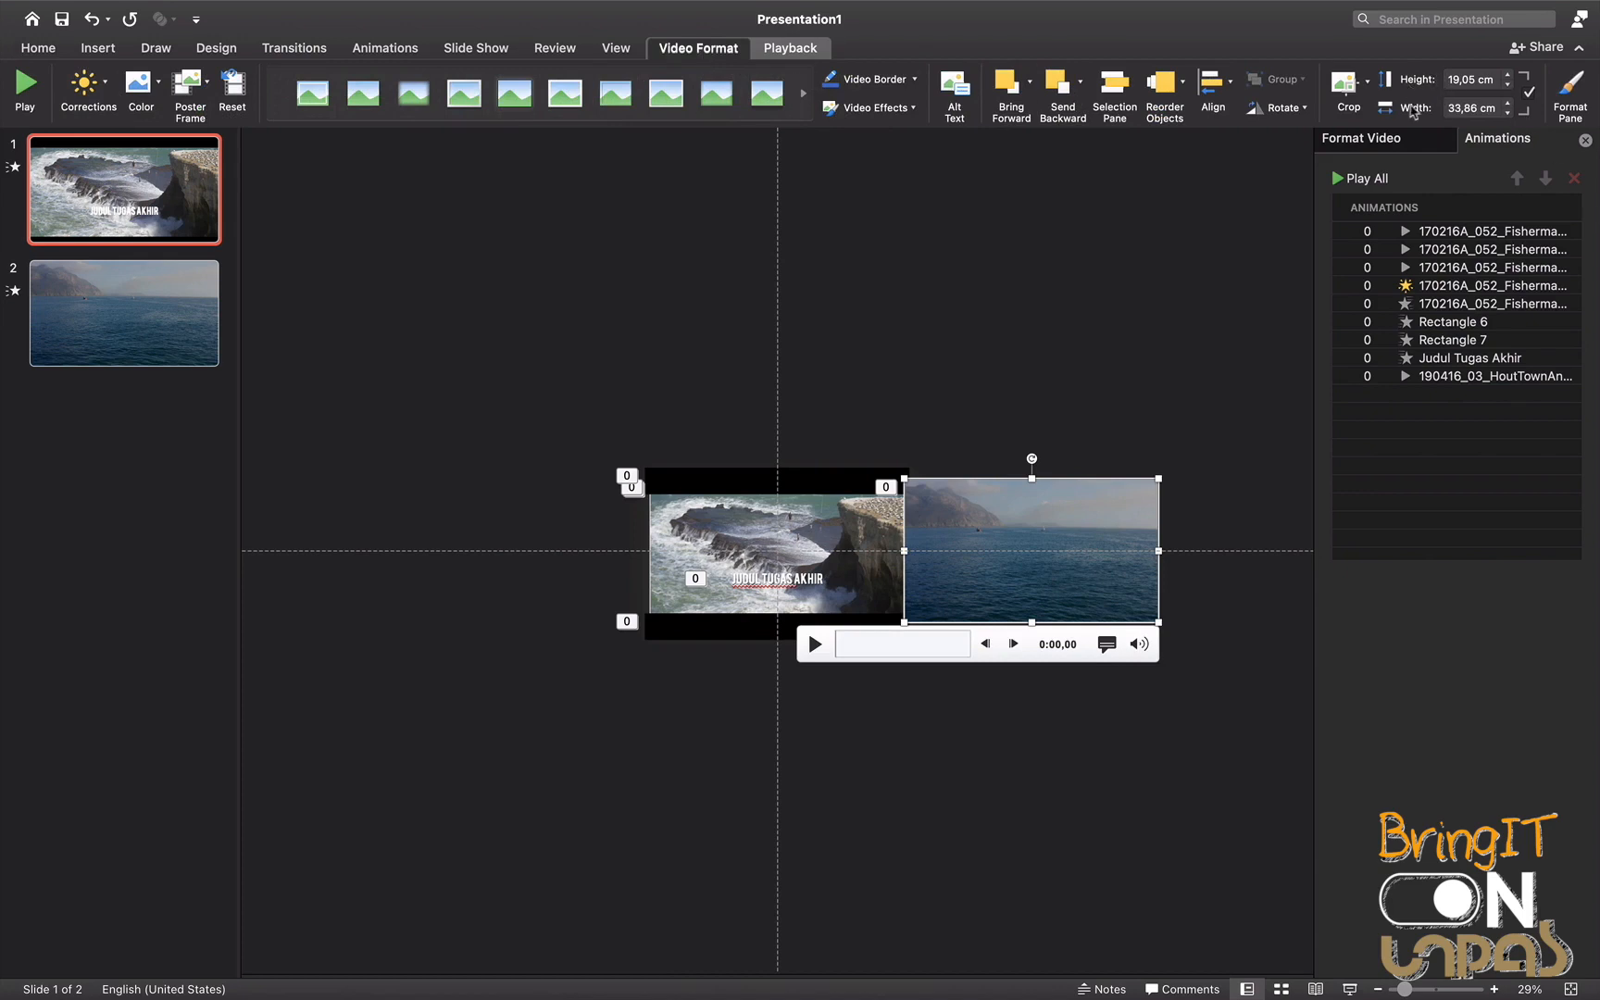
left_click(1528, 94)
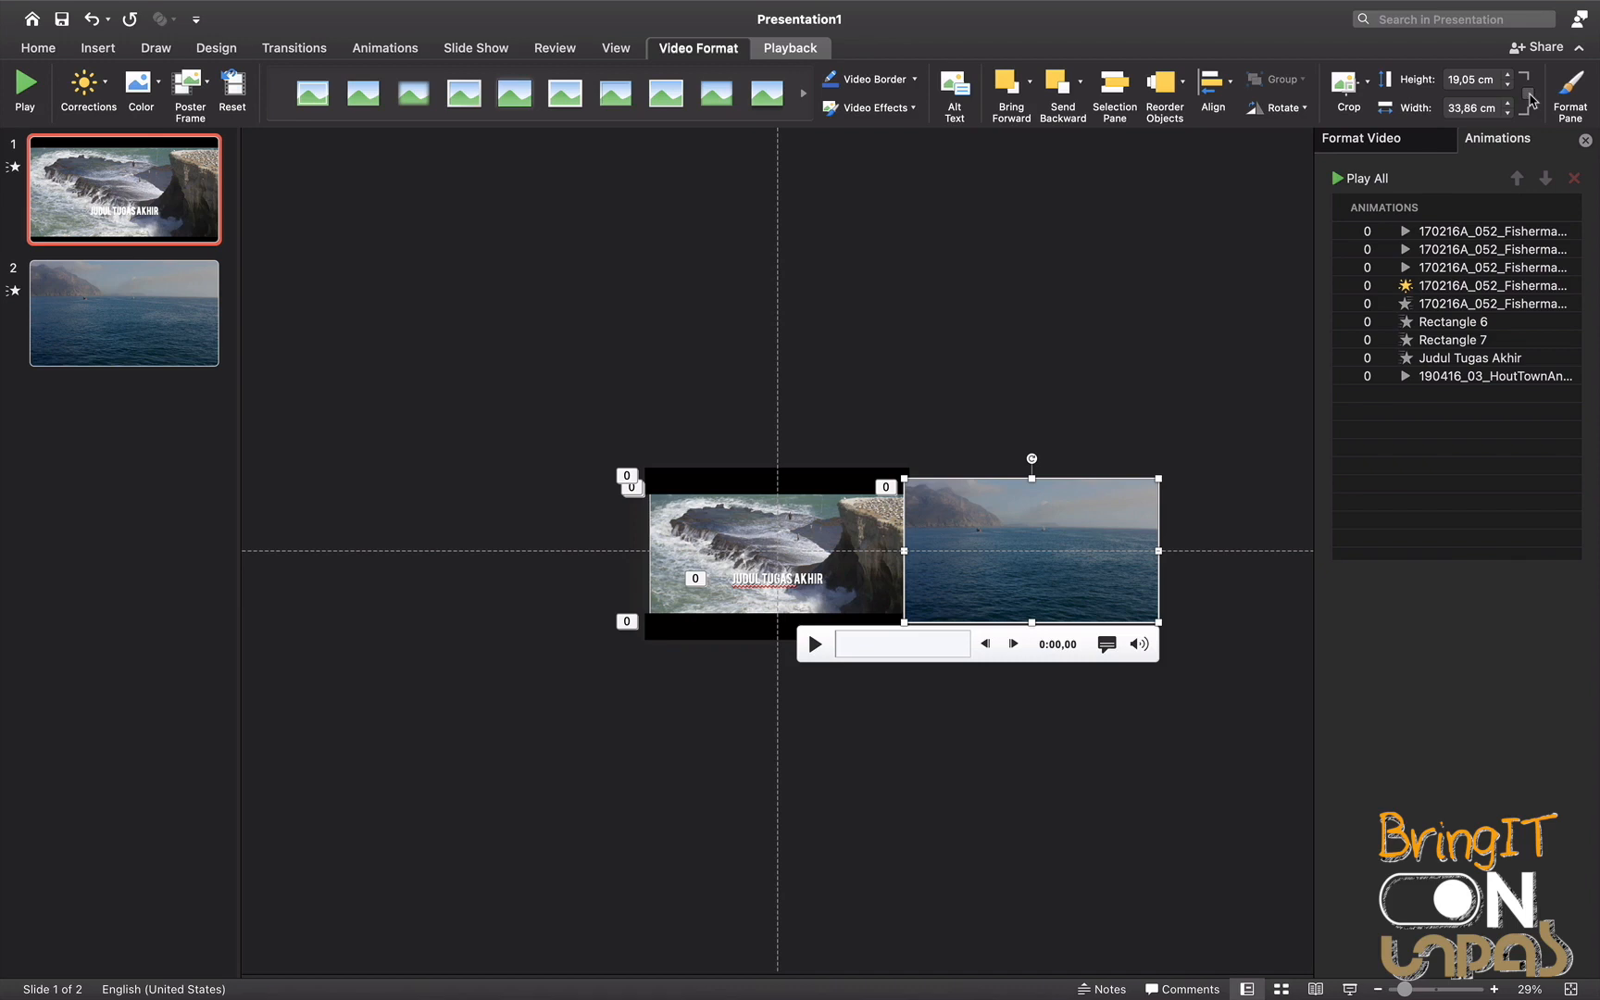
Set the width of the sea video beside slide 1 to 100 cm
left_click(1464, 109)
key("BackSpace")
key("BackSpace")
key("BackSpace")
key("BackSpace")
key("BackSpace")
type("100")
key("Return")
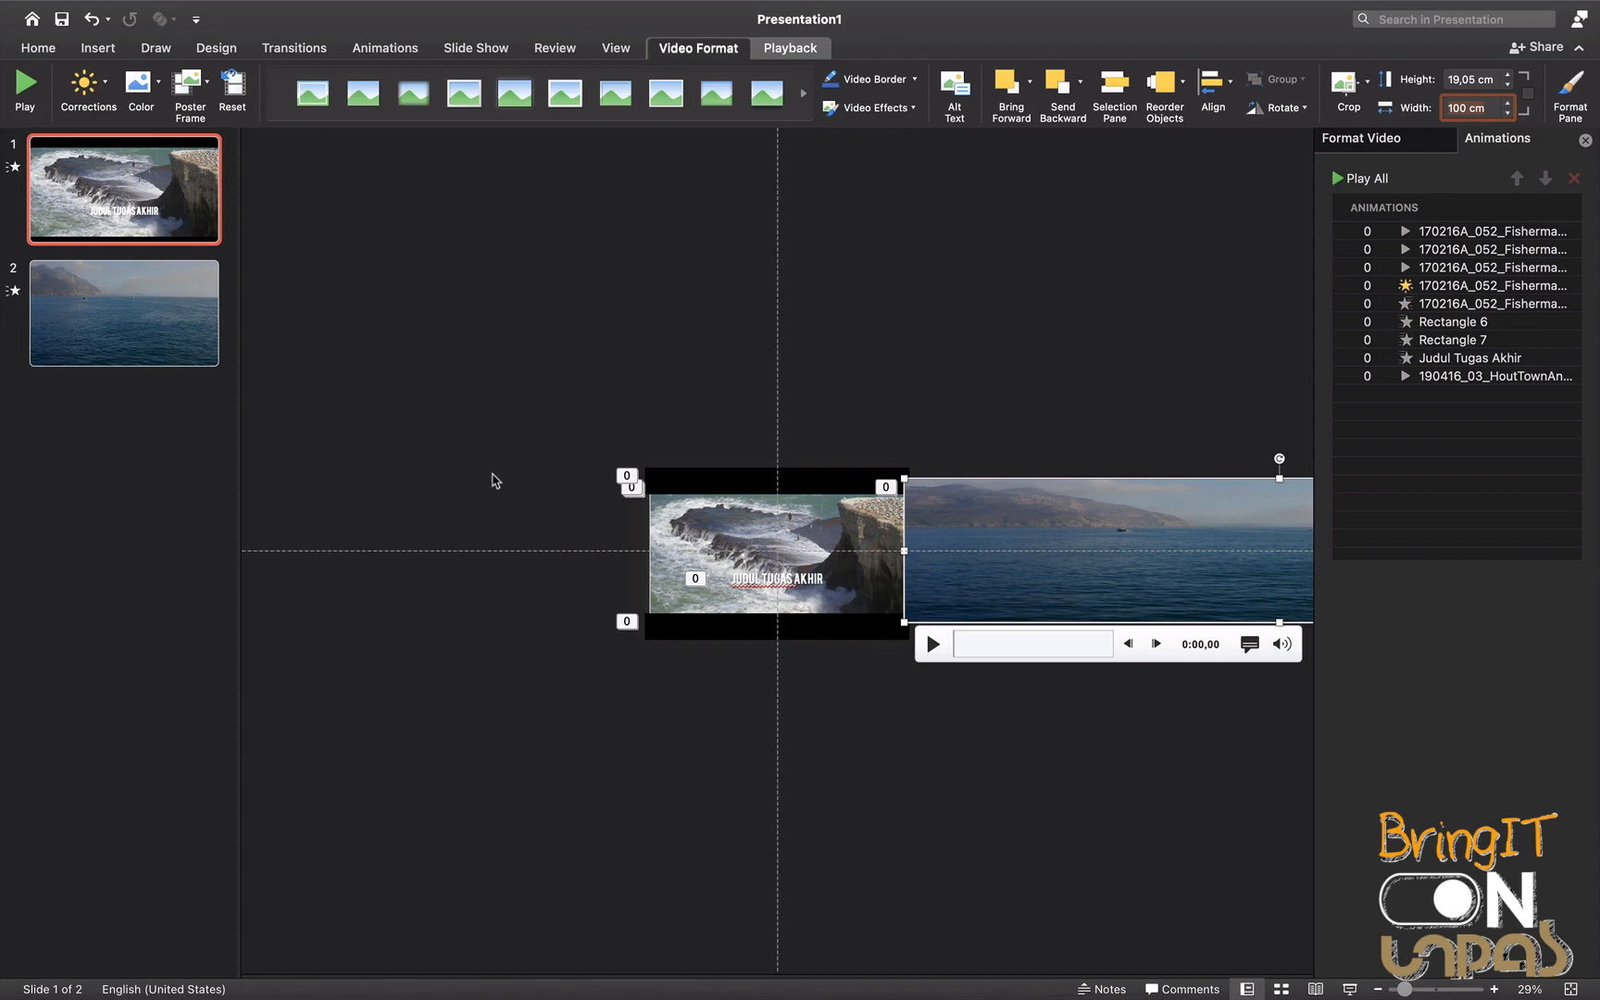
Apply the Morph transition to slide 2
left_click(164, 328)
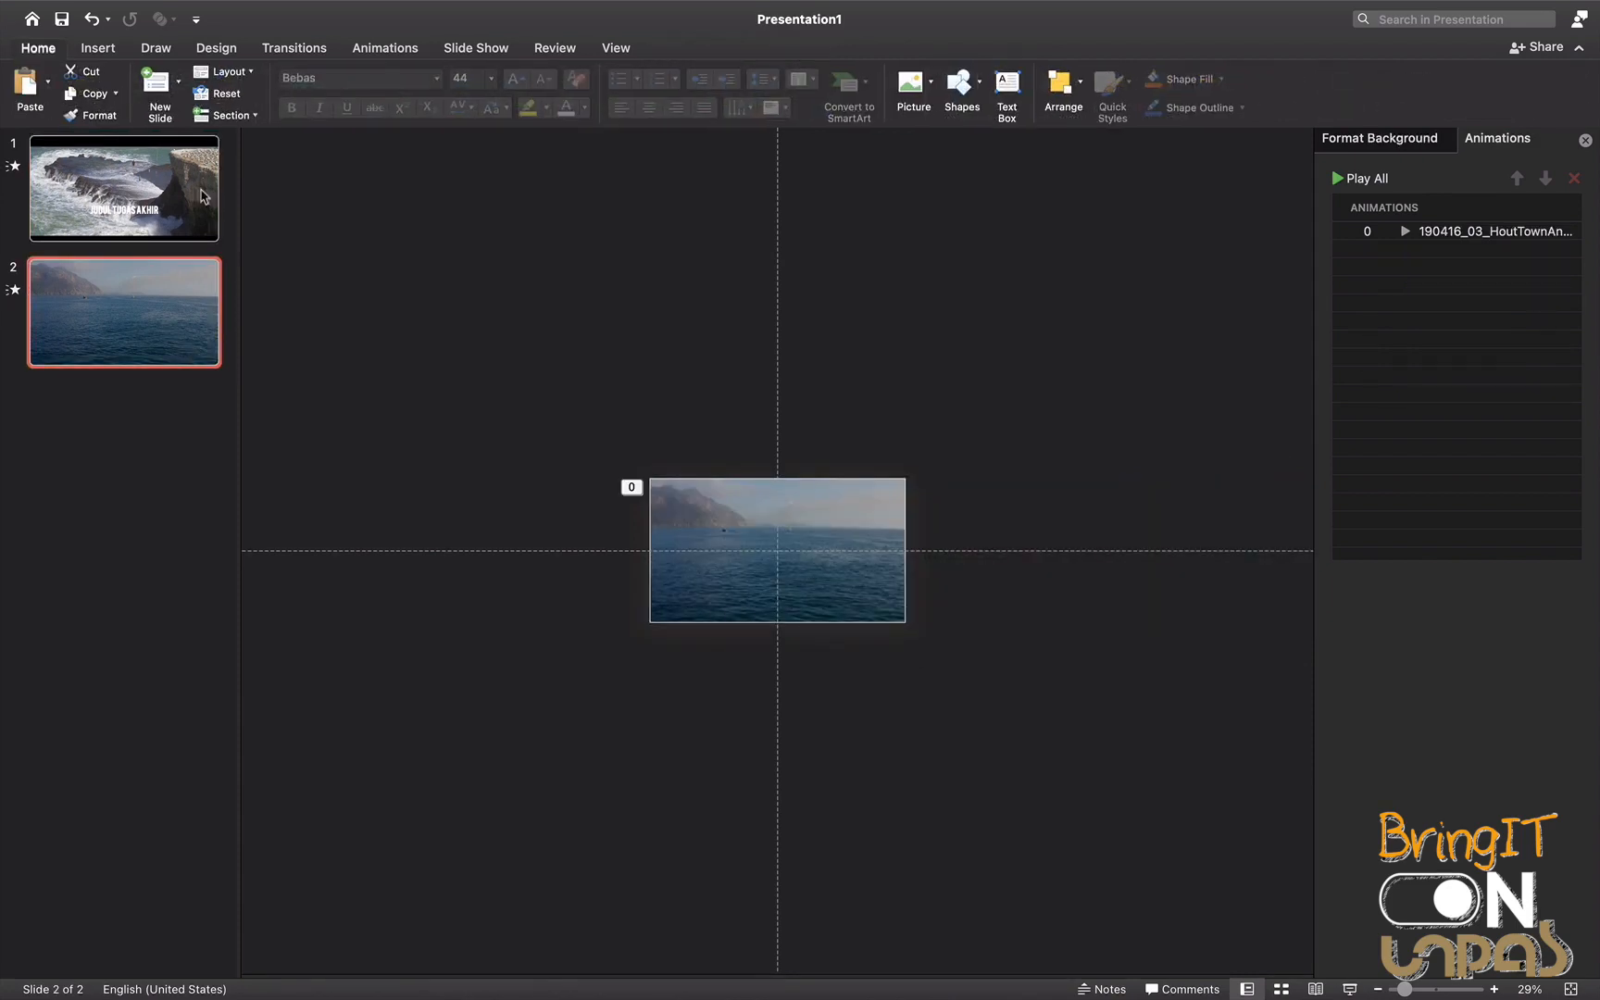
left_click(306, 48)
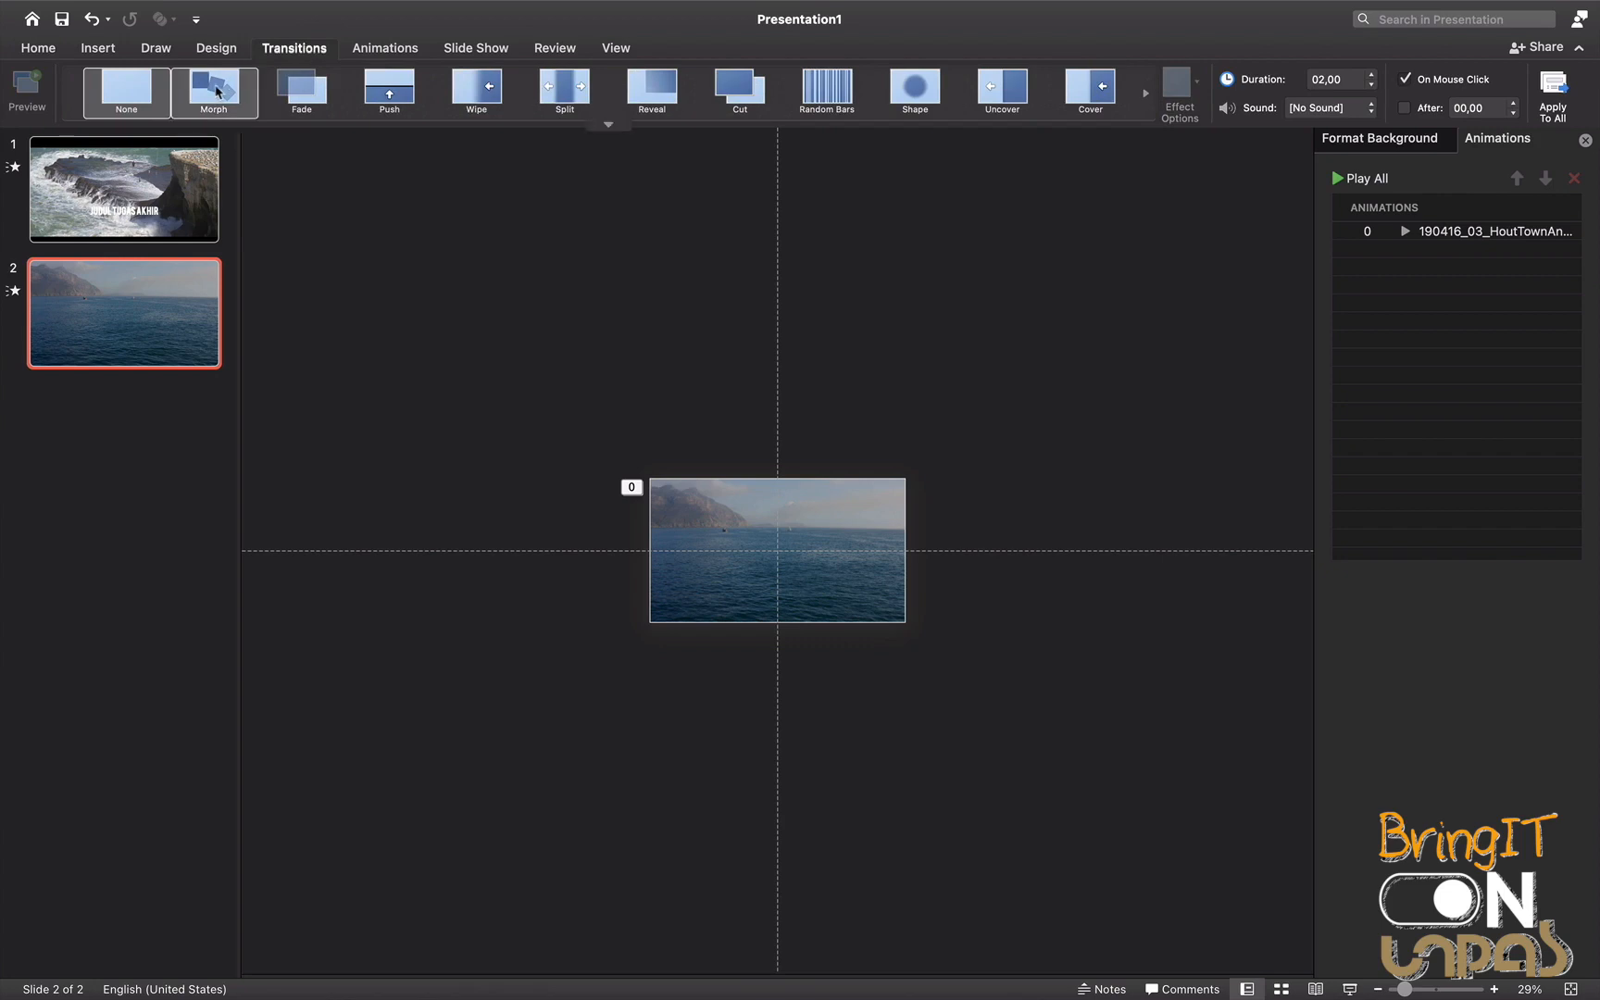
left_click(217, 89)
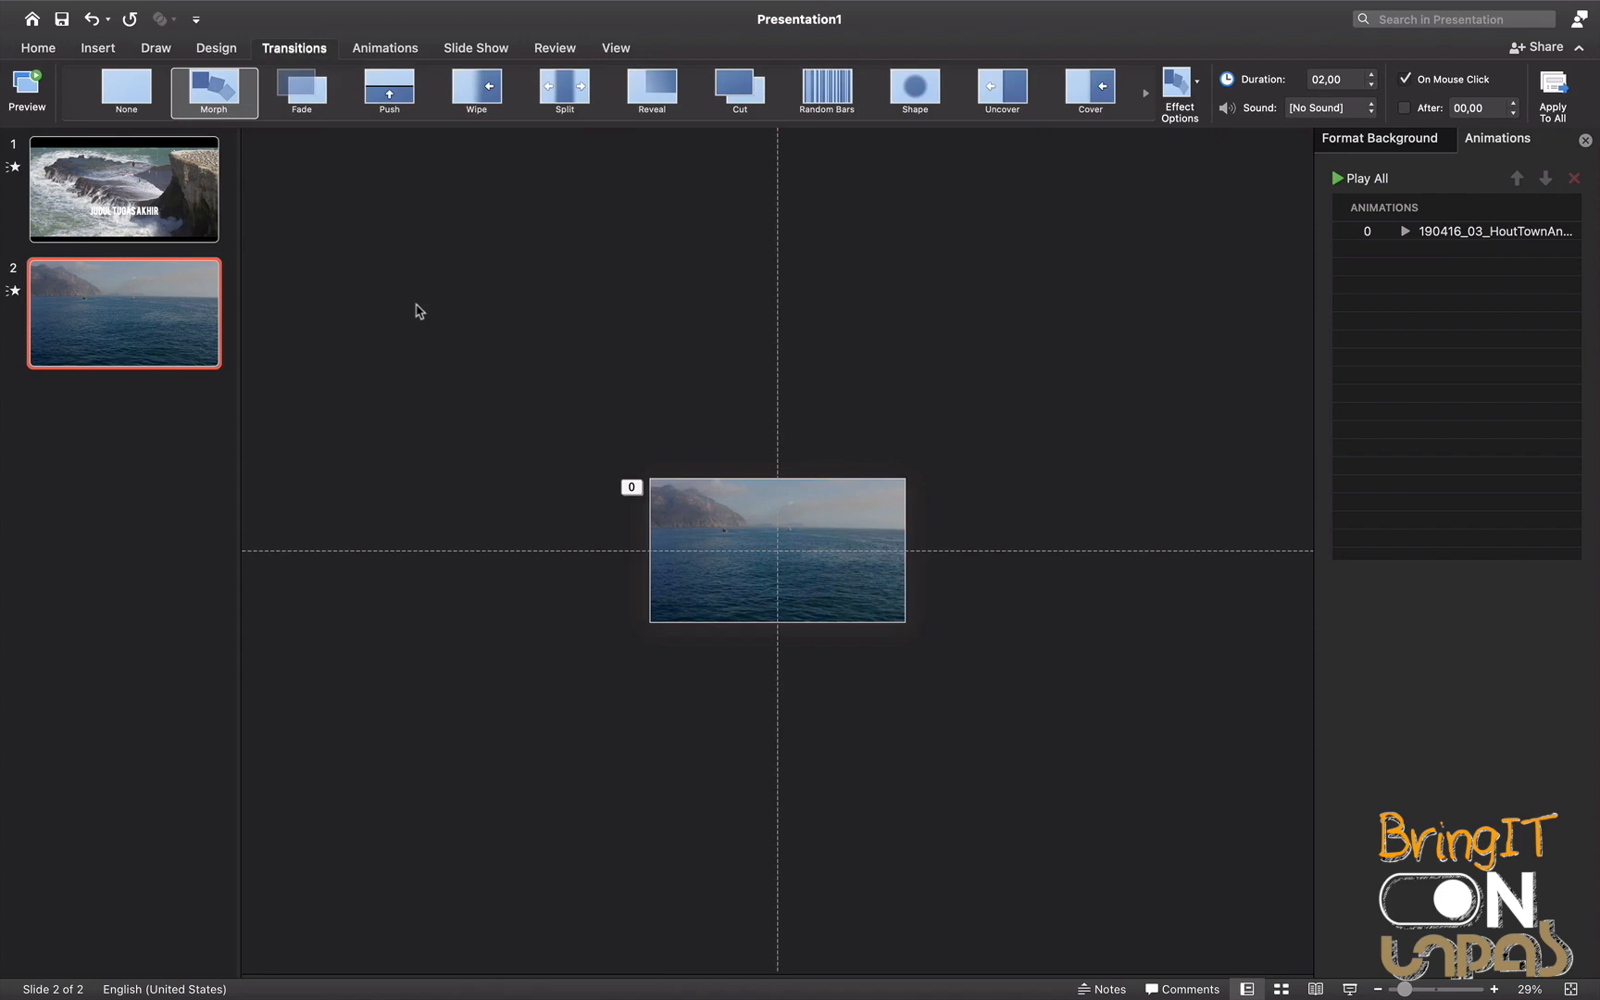
Preview the slide show from slide 1 through the transition to slide 2 and return to editing
left_click(213, 220)
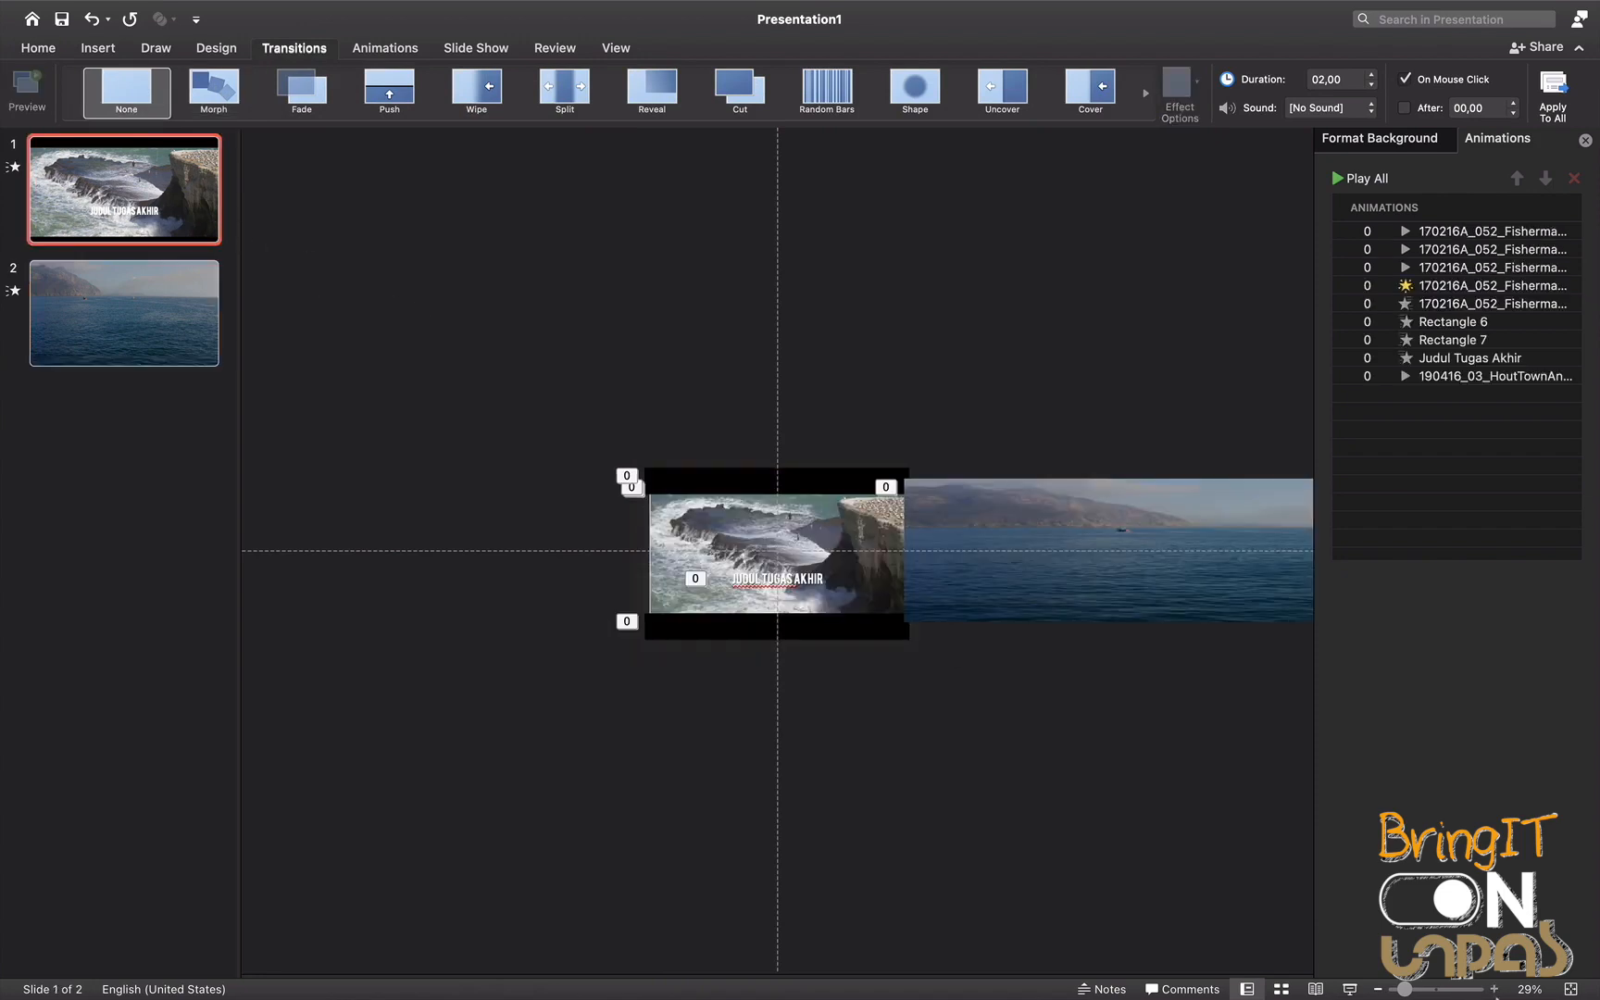
left_click(1349, 989)
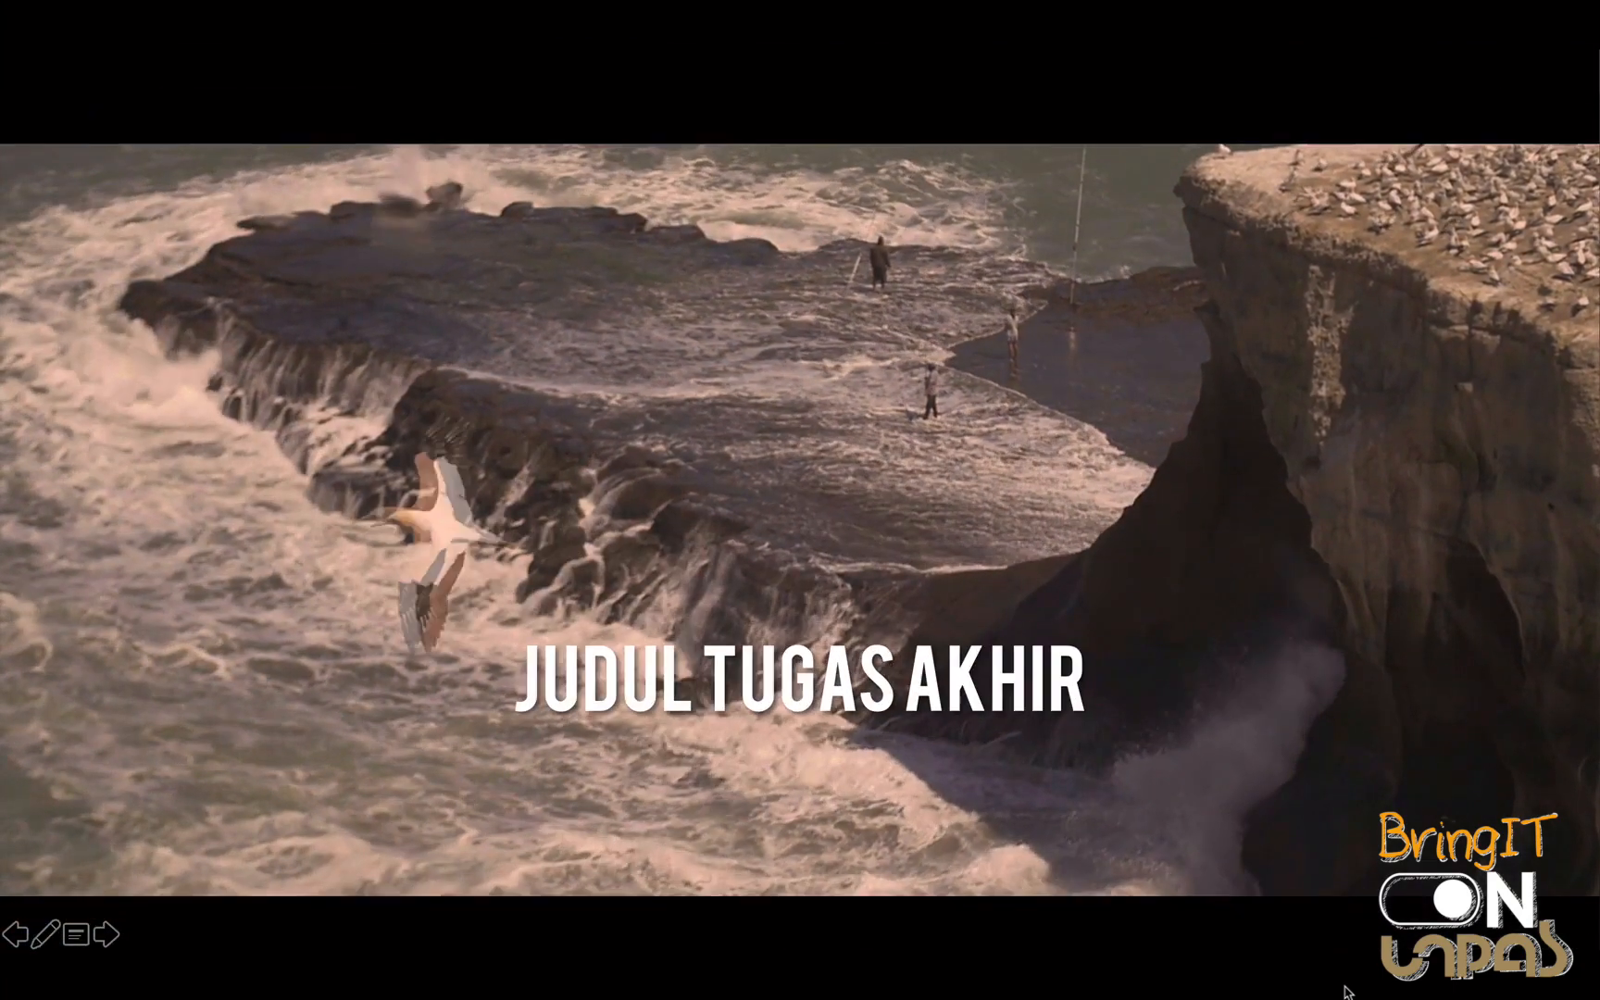
left_click(1345, 986)
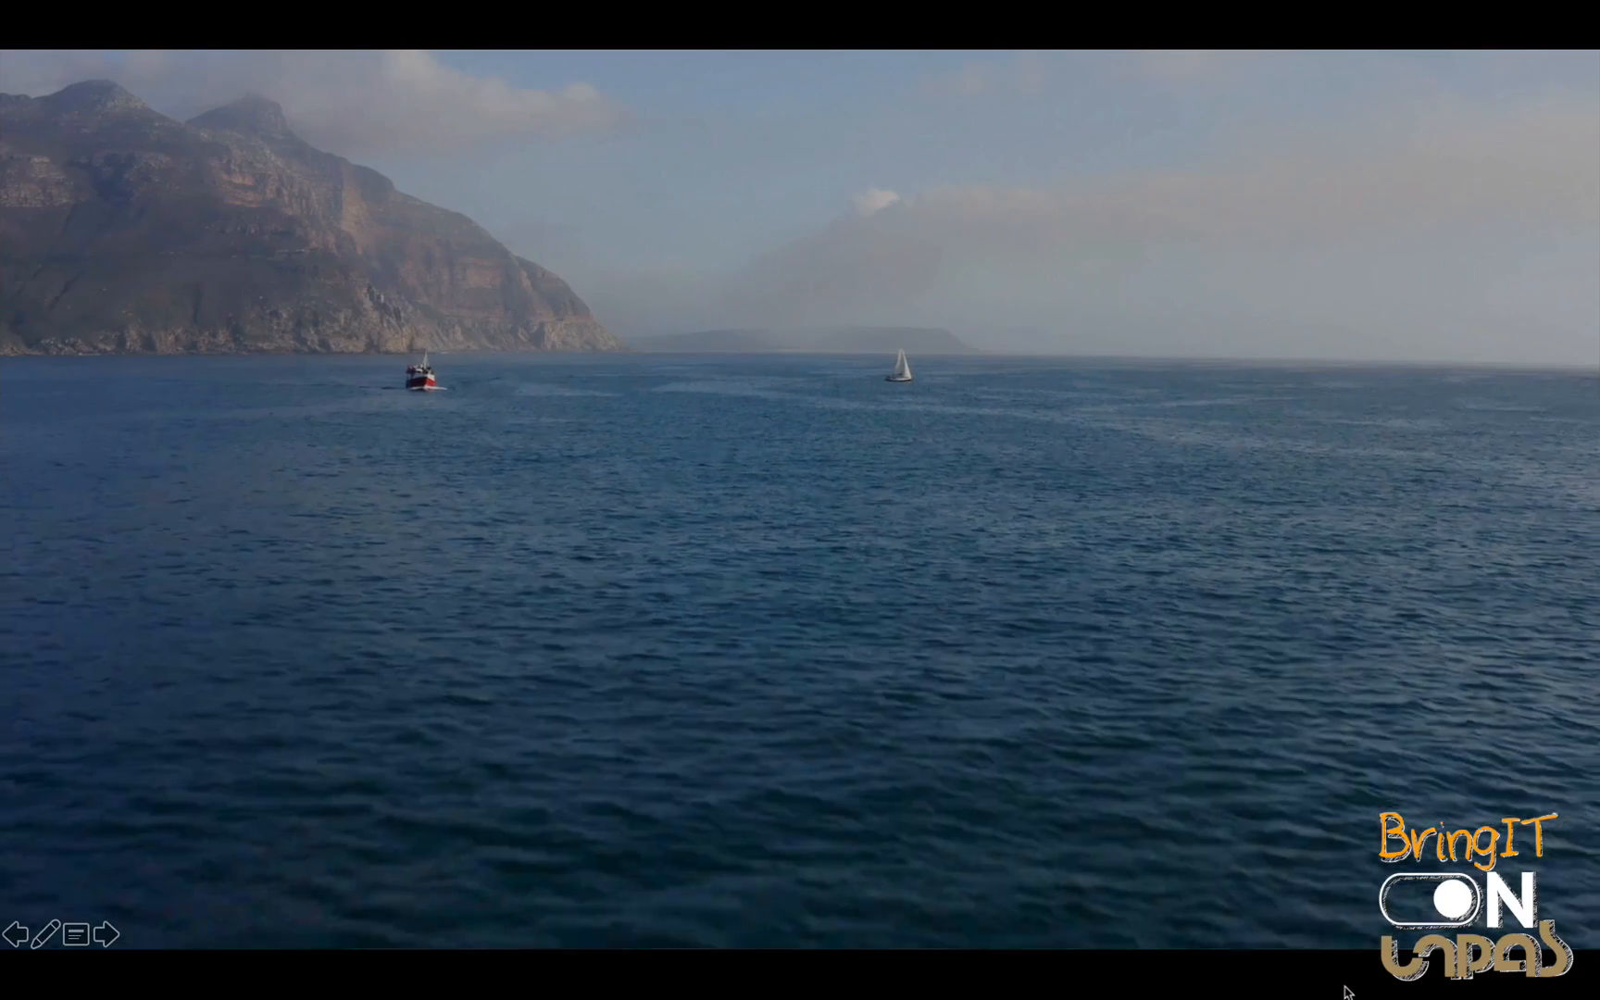
key("Escape")
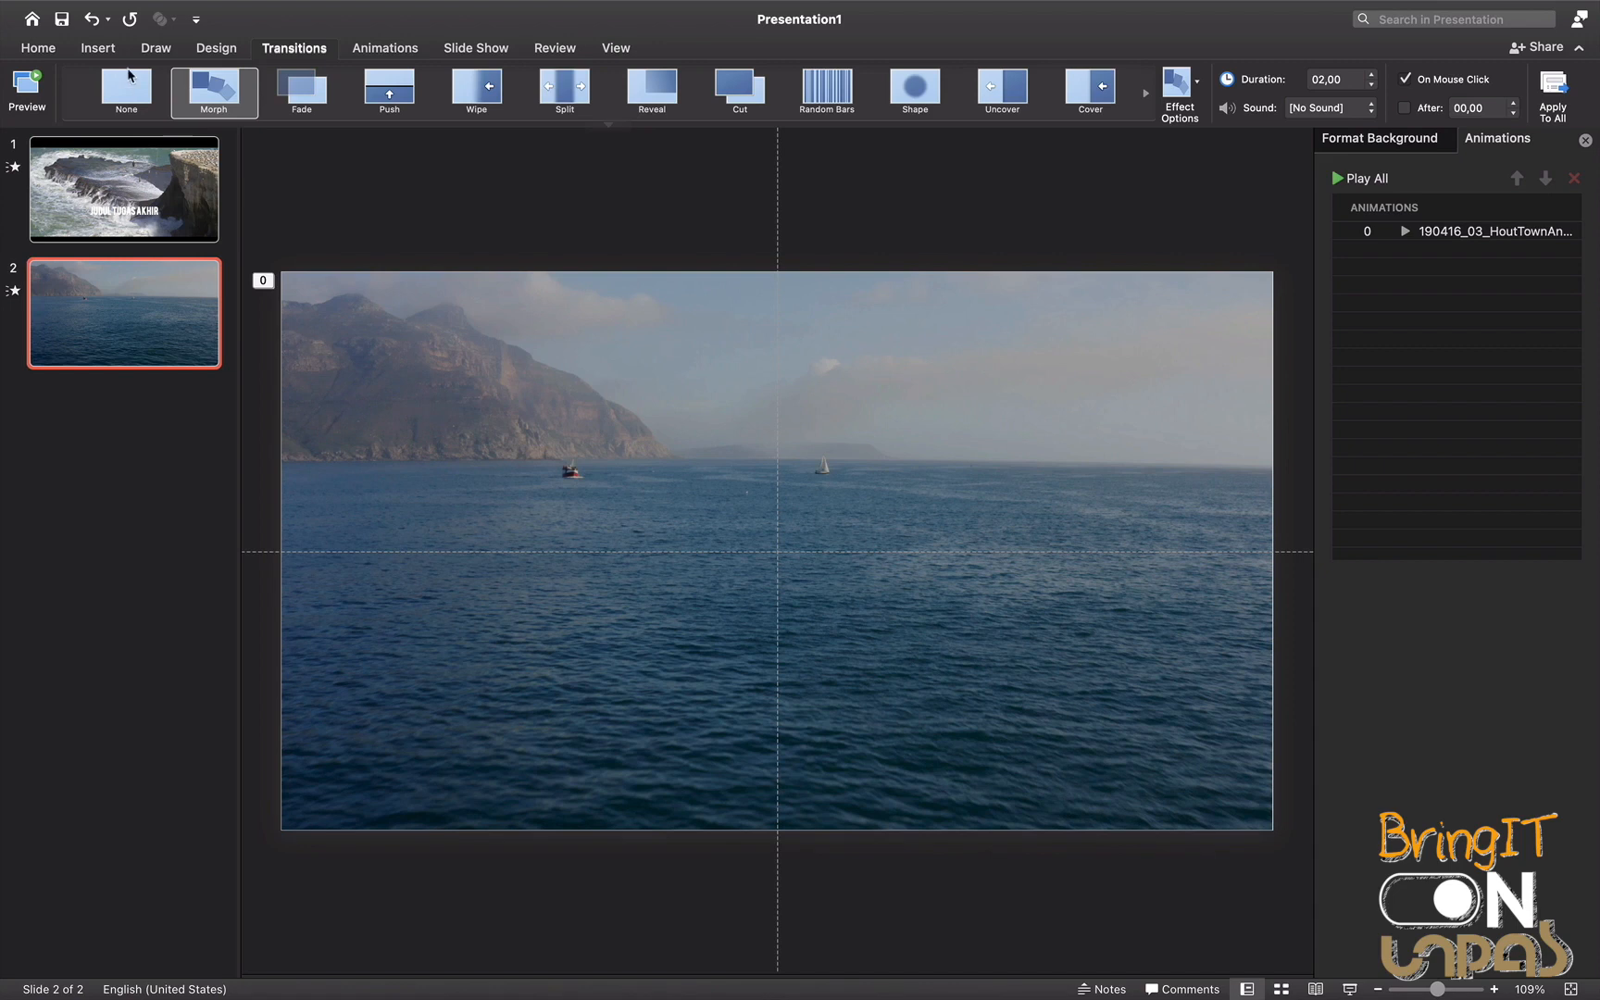
Draw a 14 × 14 cm rounded rectangle, vertically centred on the right half of slide 2, and reduce its corner rounding
left_click(98, 48)
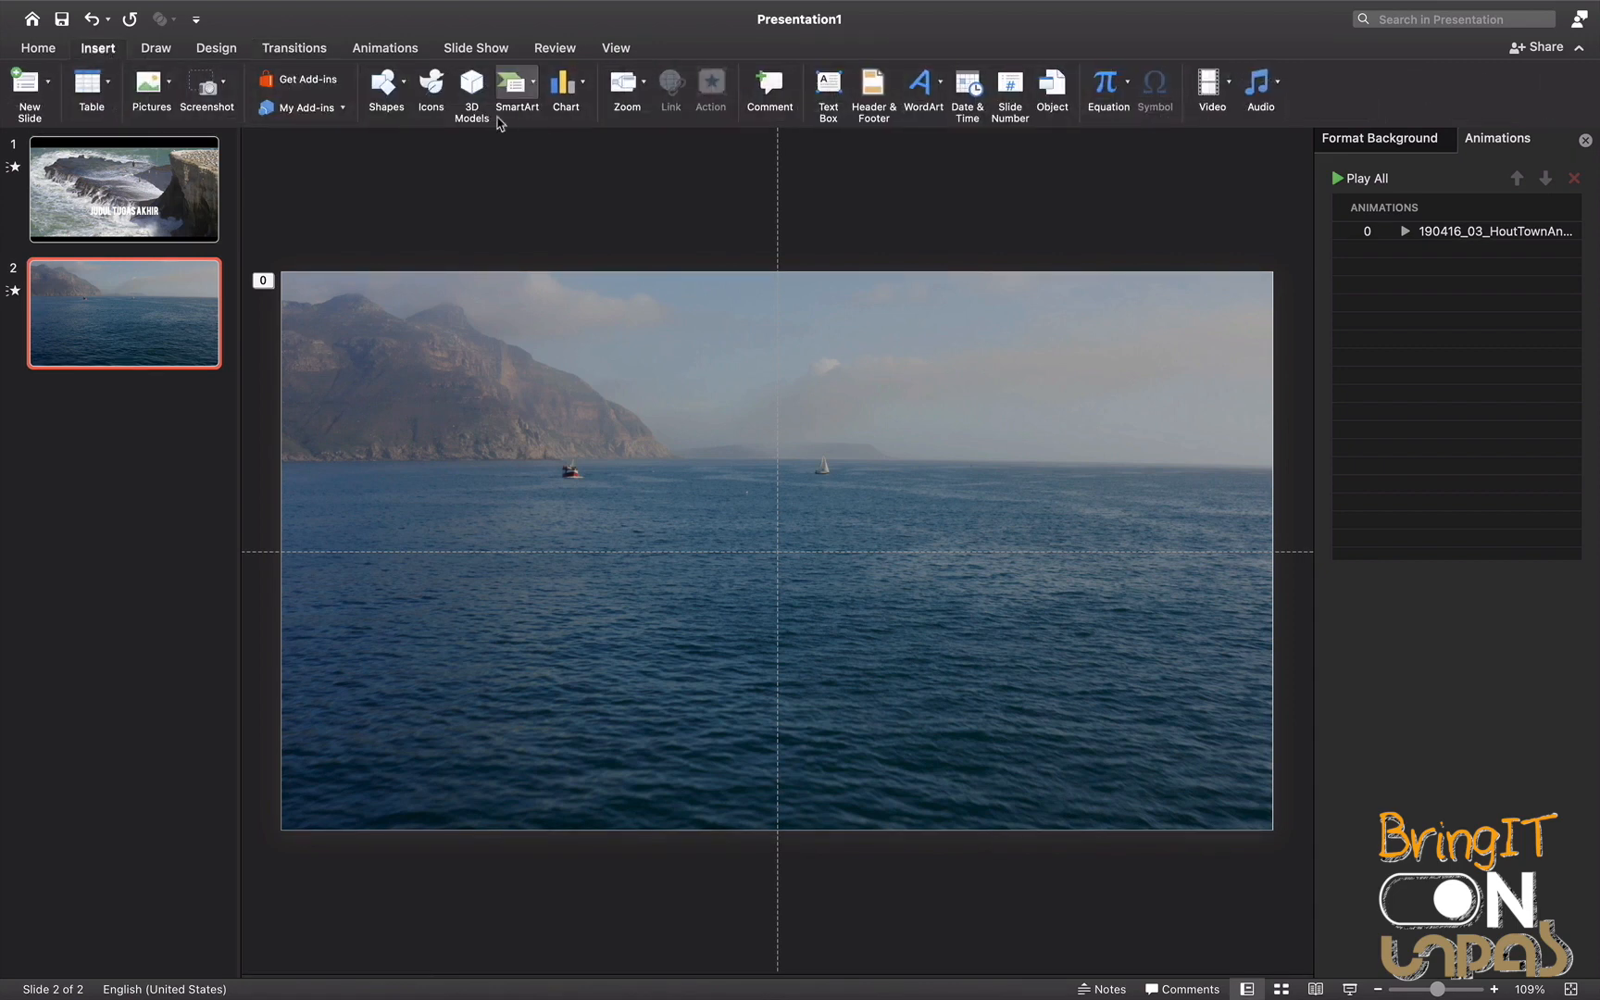
left_click(387, 85)
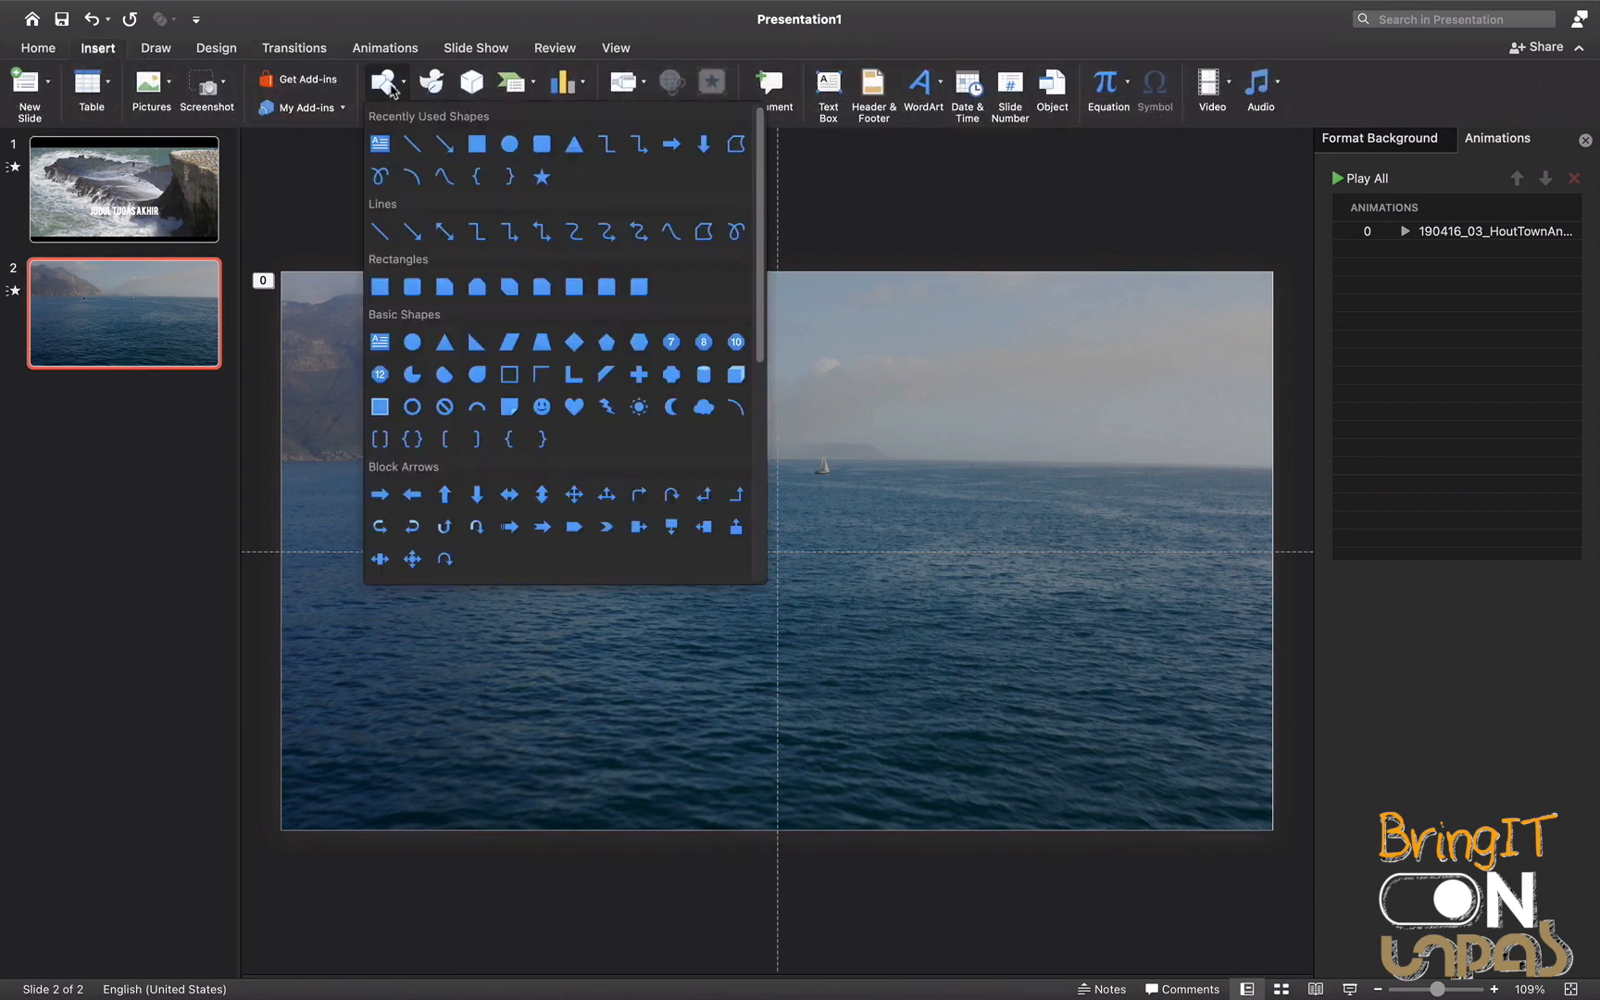
left_click(542, 145)
mouse_move(822, 357)
left_mouse_down()
mouse_move(984, 480)
mouse_move(1187, 689)
mouse_move(1232, 766)
left_mouse_up()
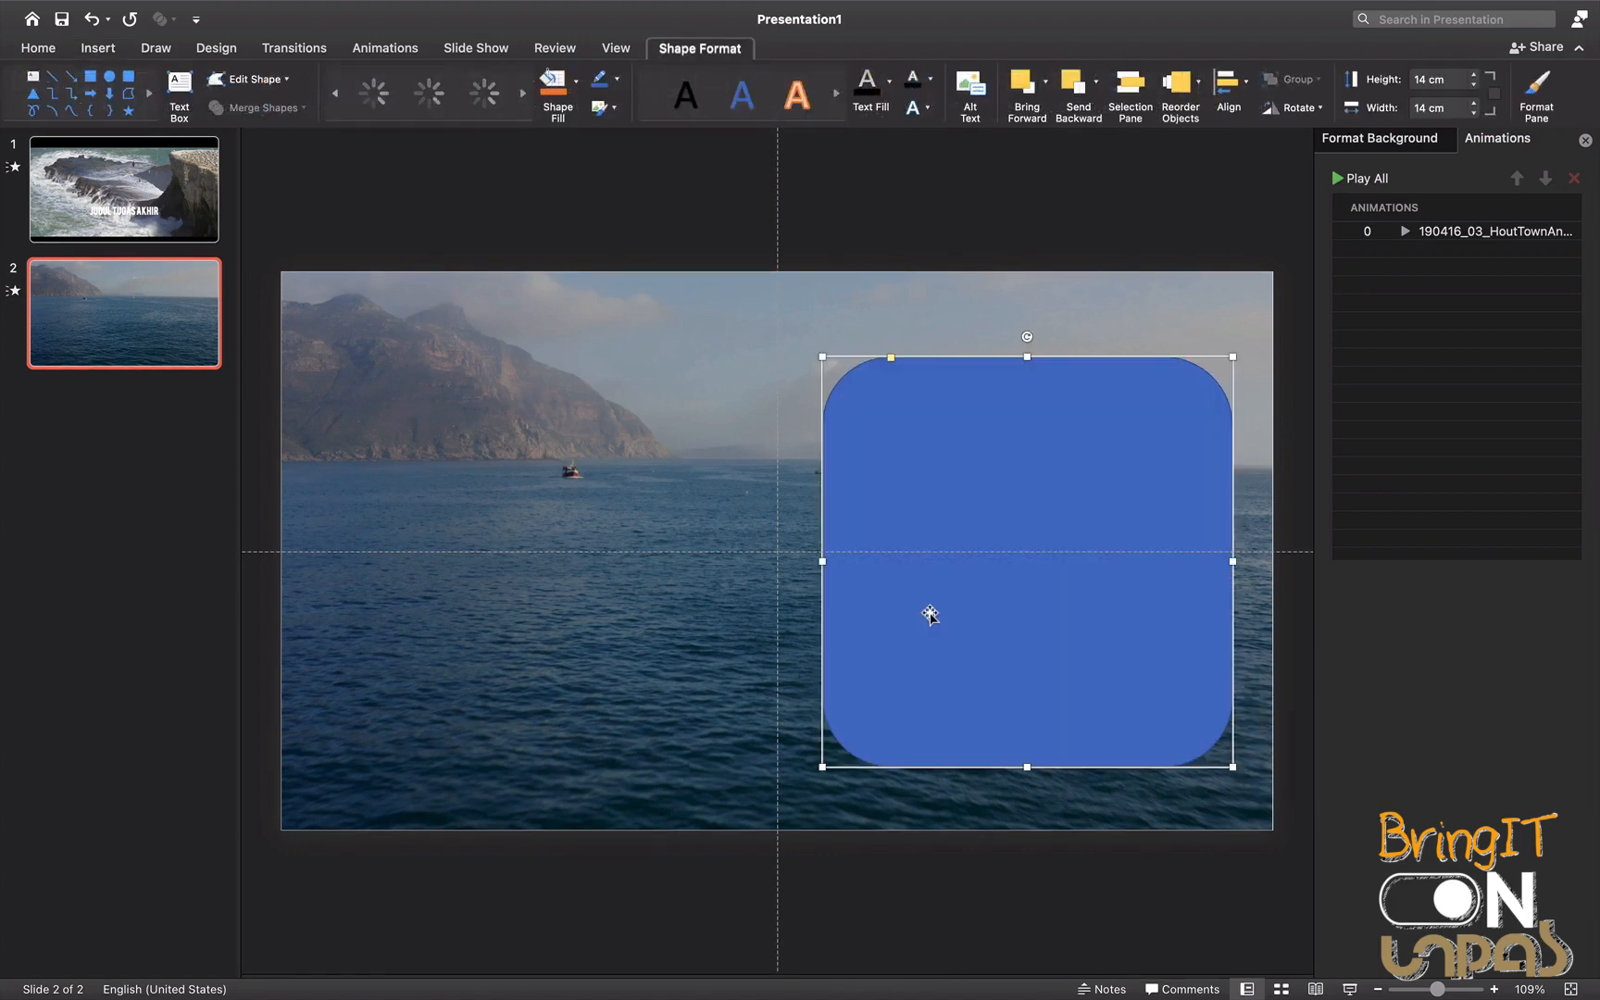
left_click_drag(961, 621, 961, 609)
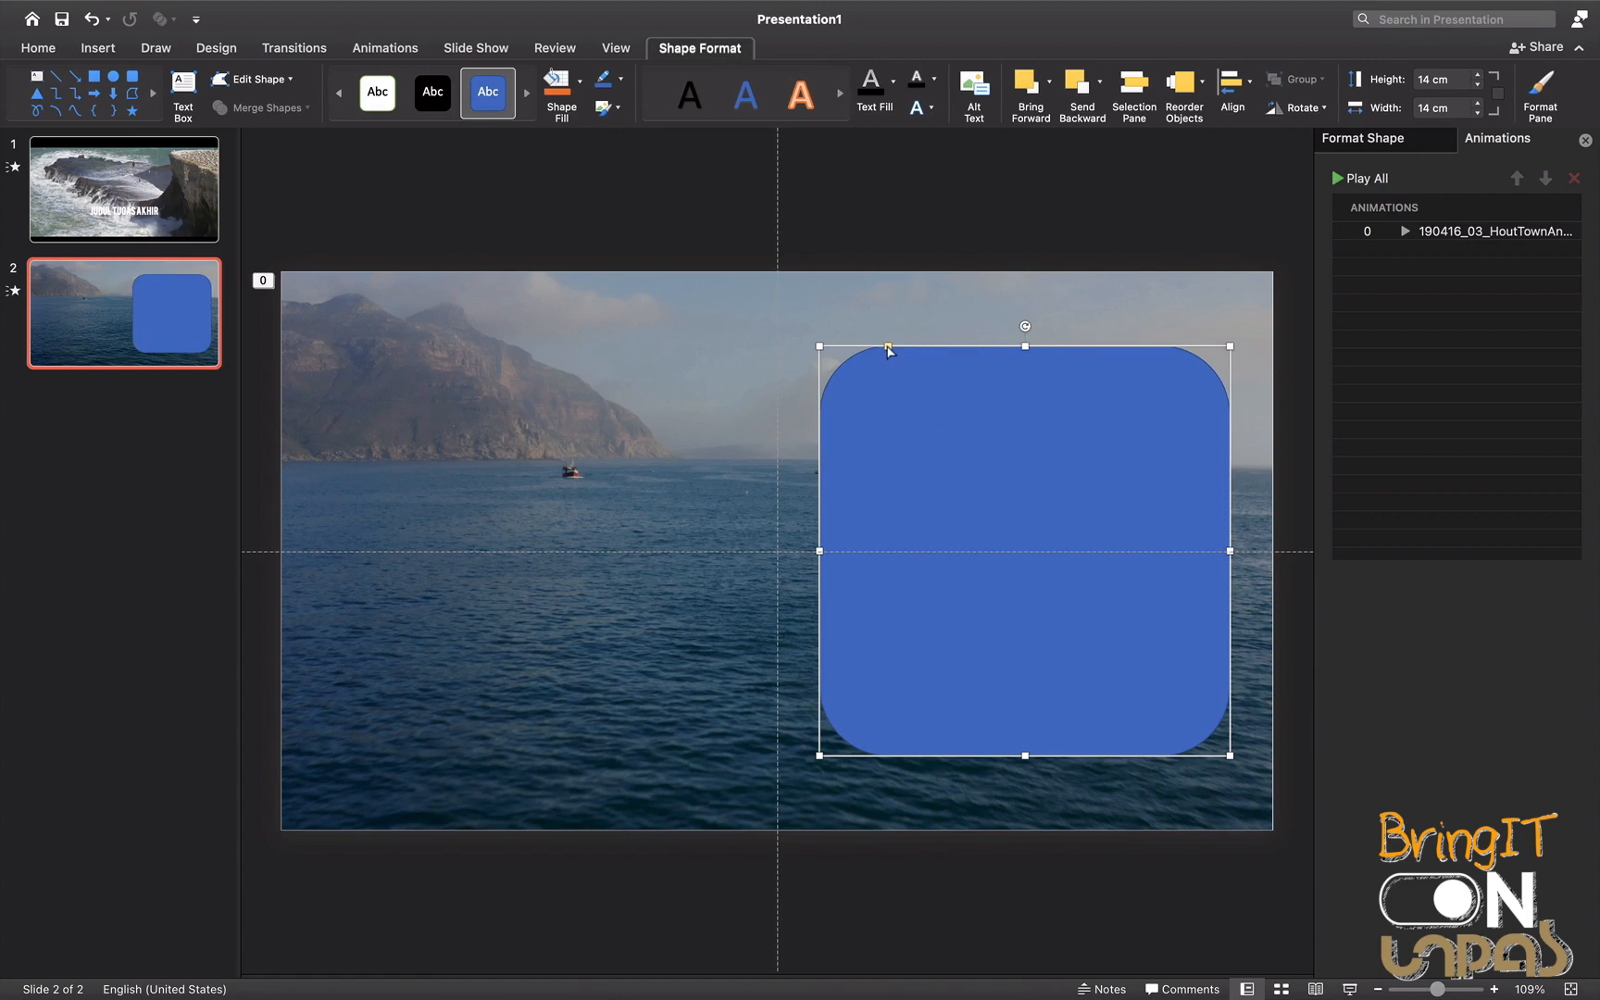
mouse_move(887, 348)
left_mouse_down()
mouse_move(832, 350)
mouse_move(847, 350)
left_mouse_up()
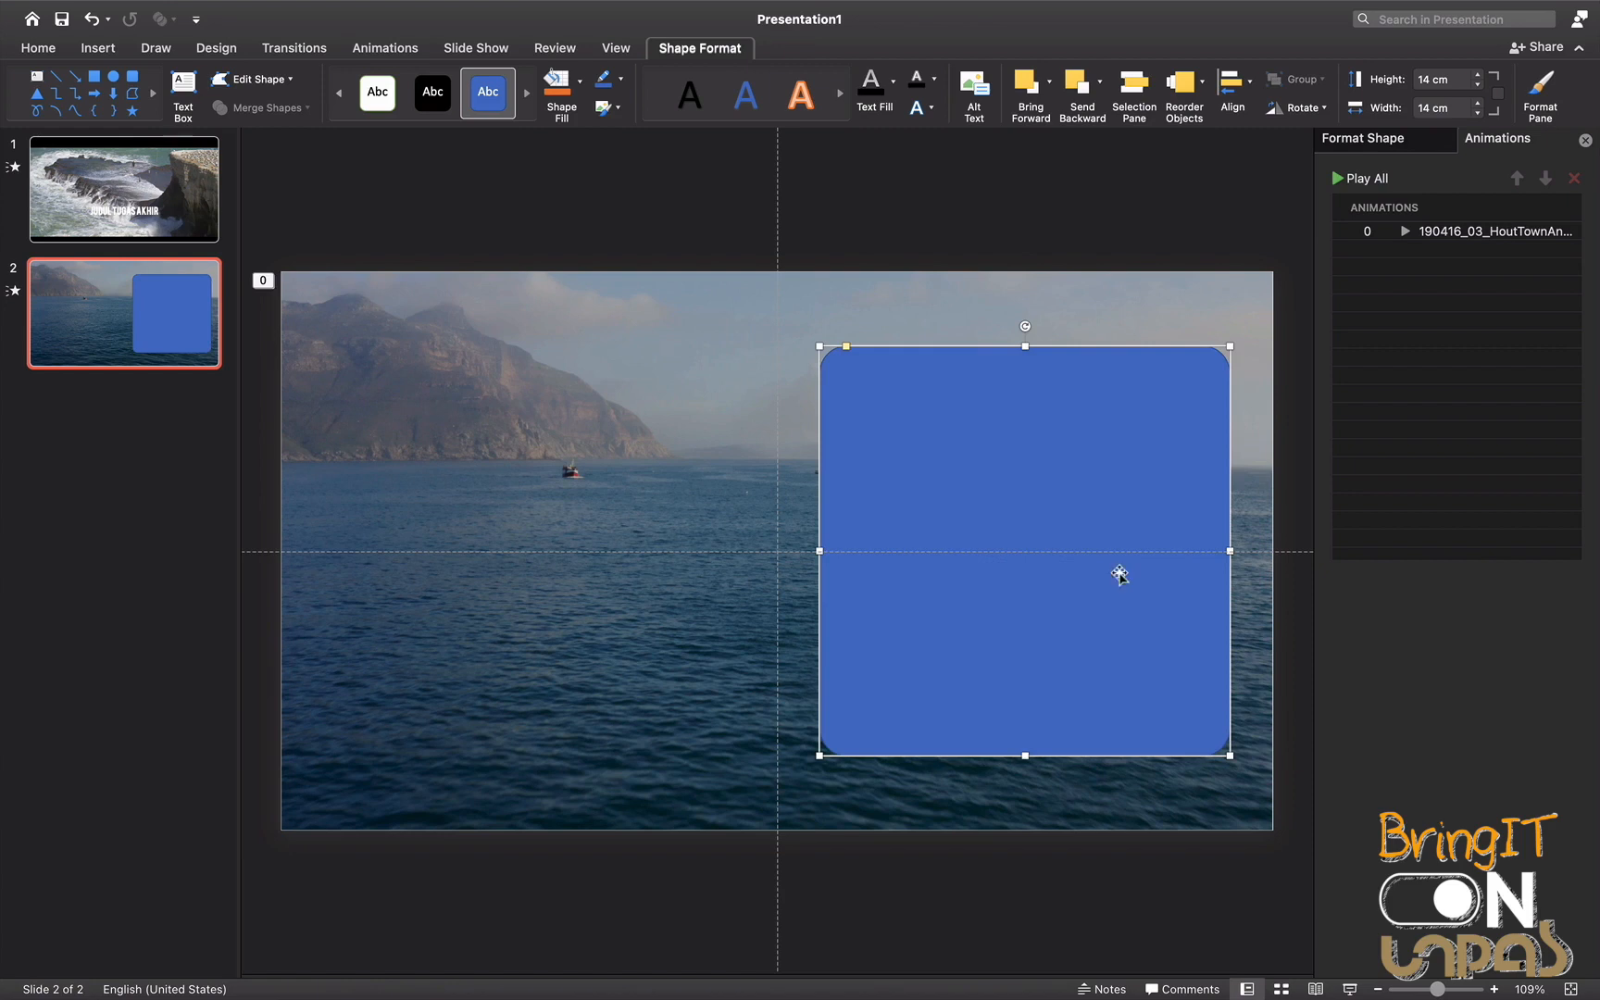
Give the rounded rectangle a gradient fill and move its second gradient stop to 34%
left_click(1385, 144)
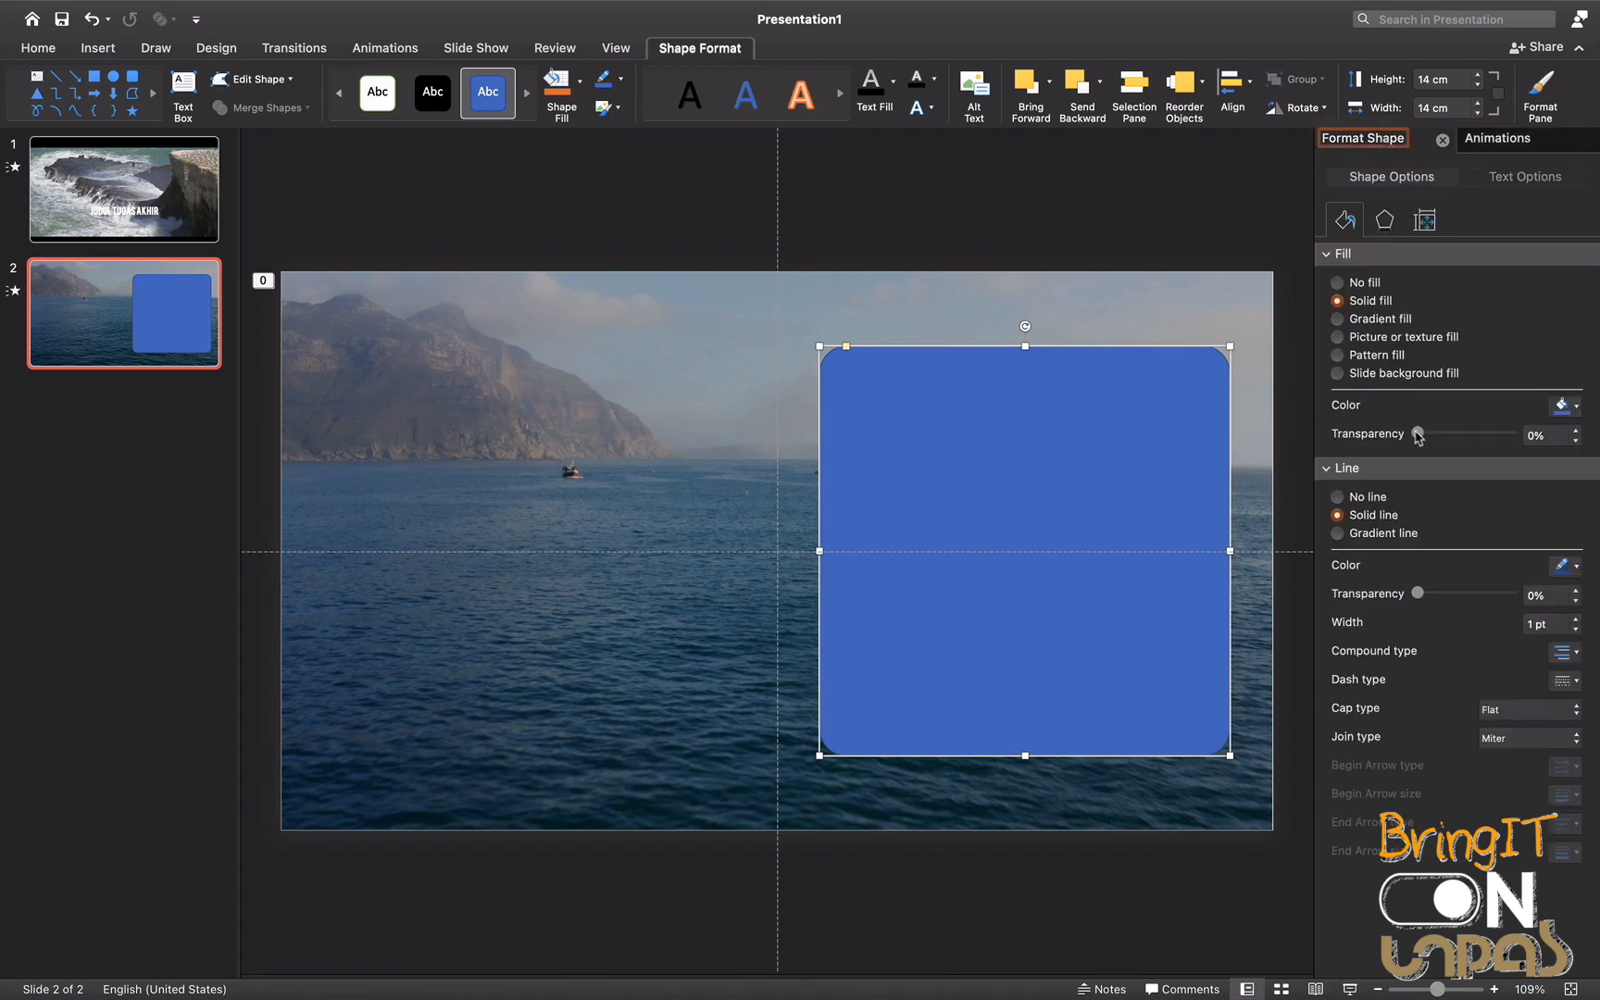
left_click(1338, 319)
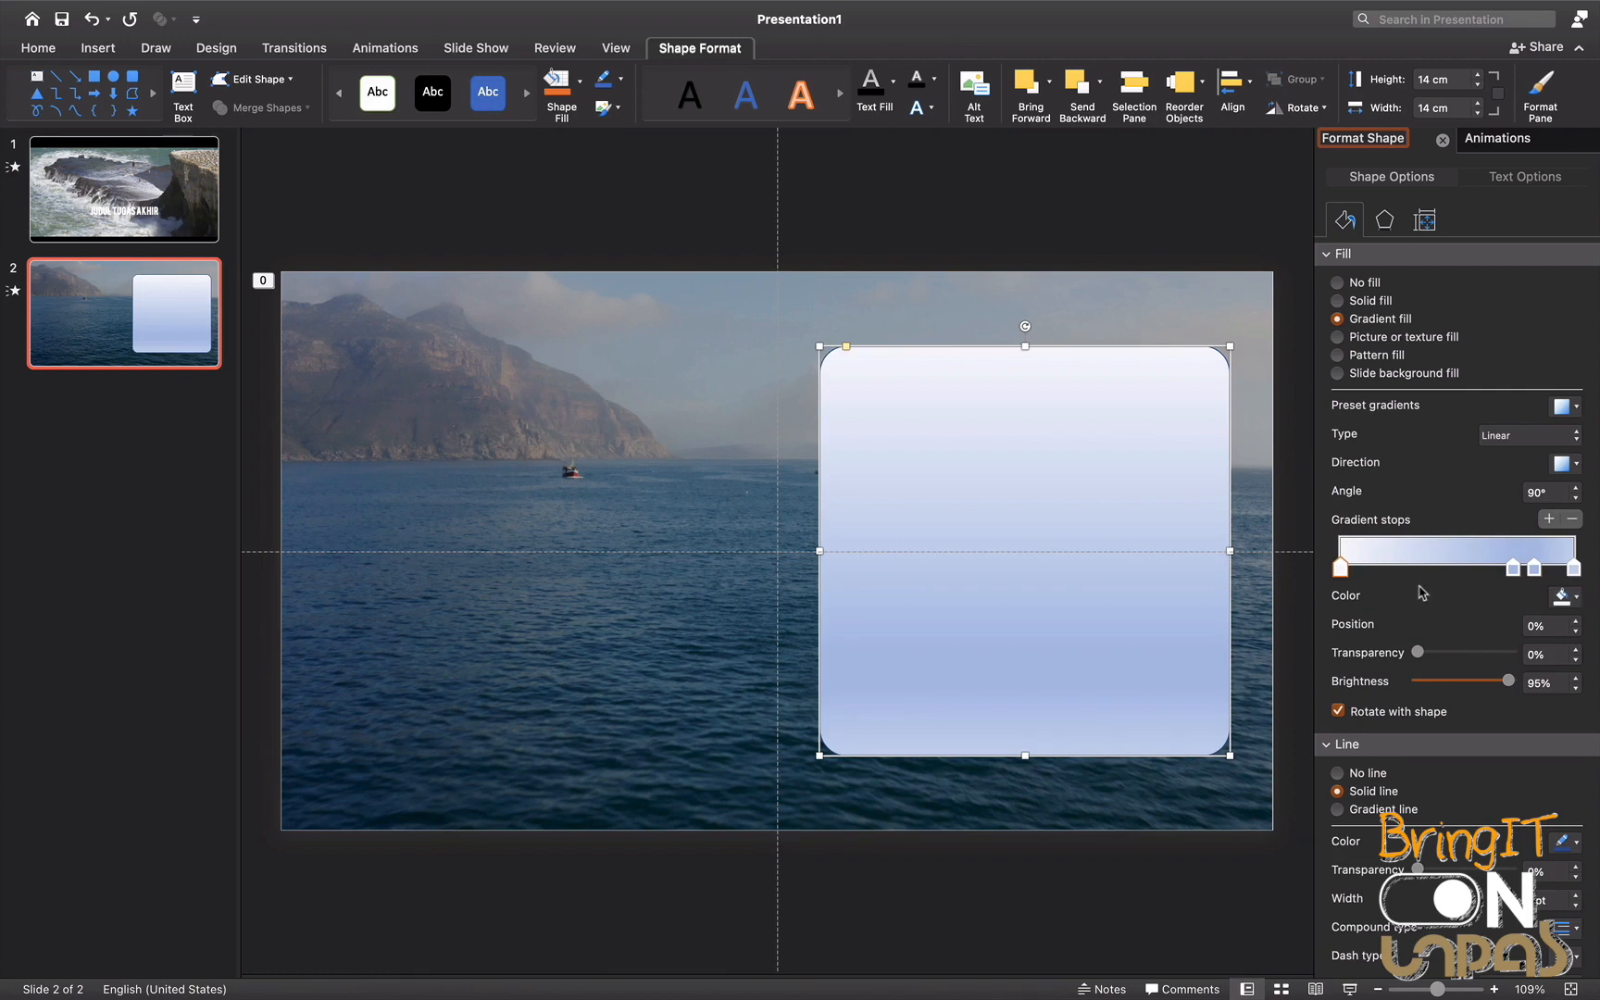
left_click(1512, 568)
left_click_drag(1512, 572, 1437, 567)
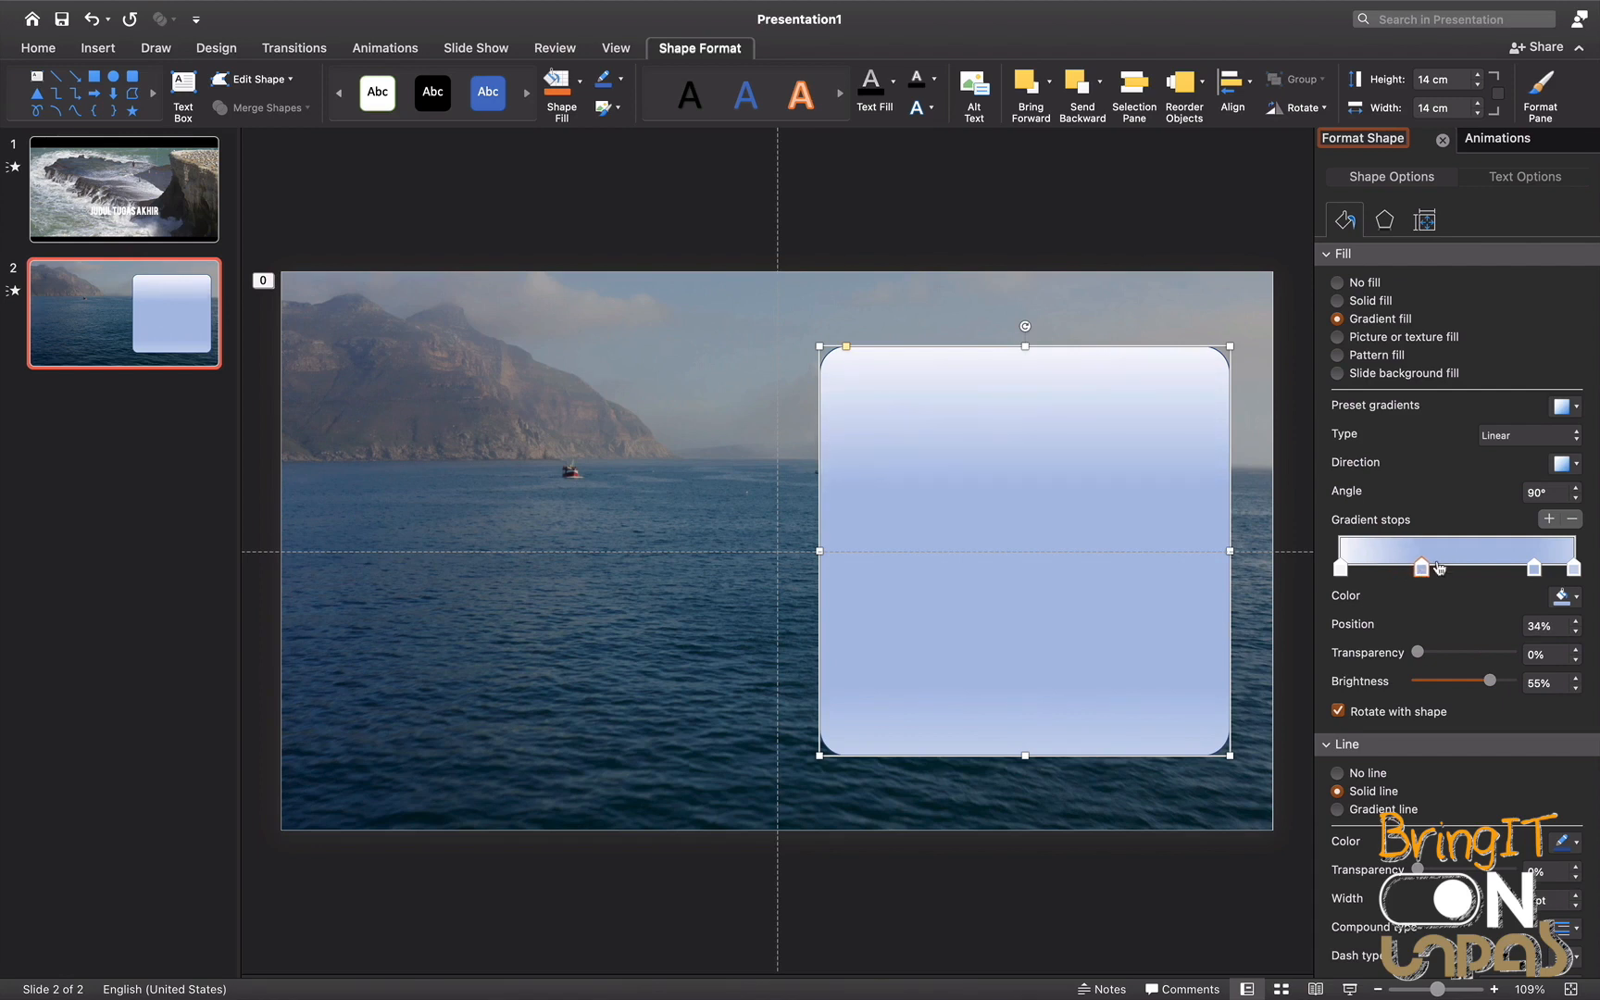
Set the angle of the rounded rectangle's linear gradient to 50°
left_click(1575, 489)
left_click(1576, 489)
left_click(1575, 498)
left_click(1576, 498)
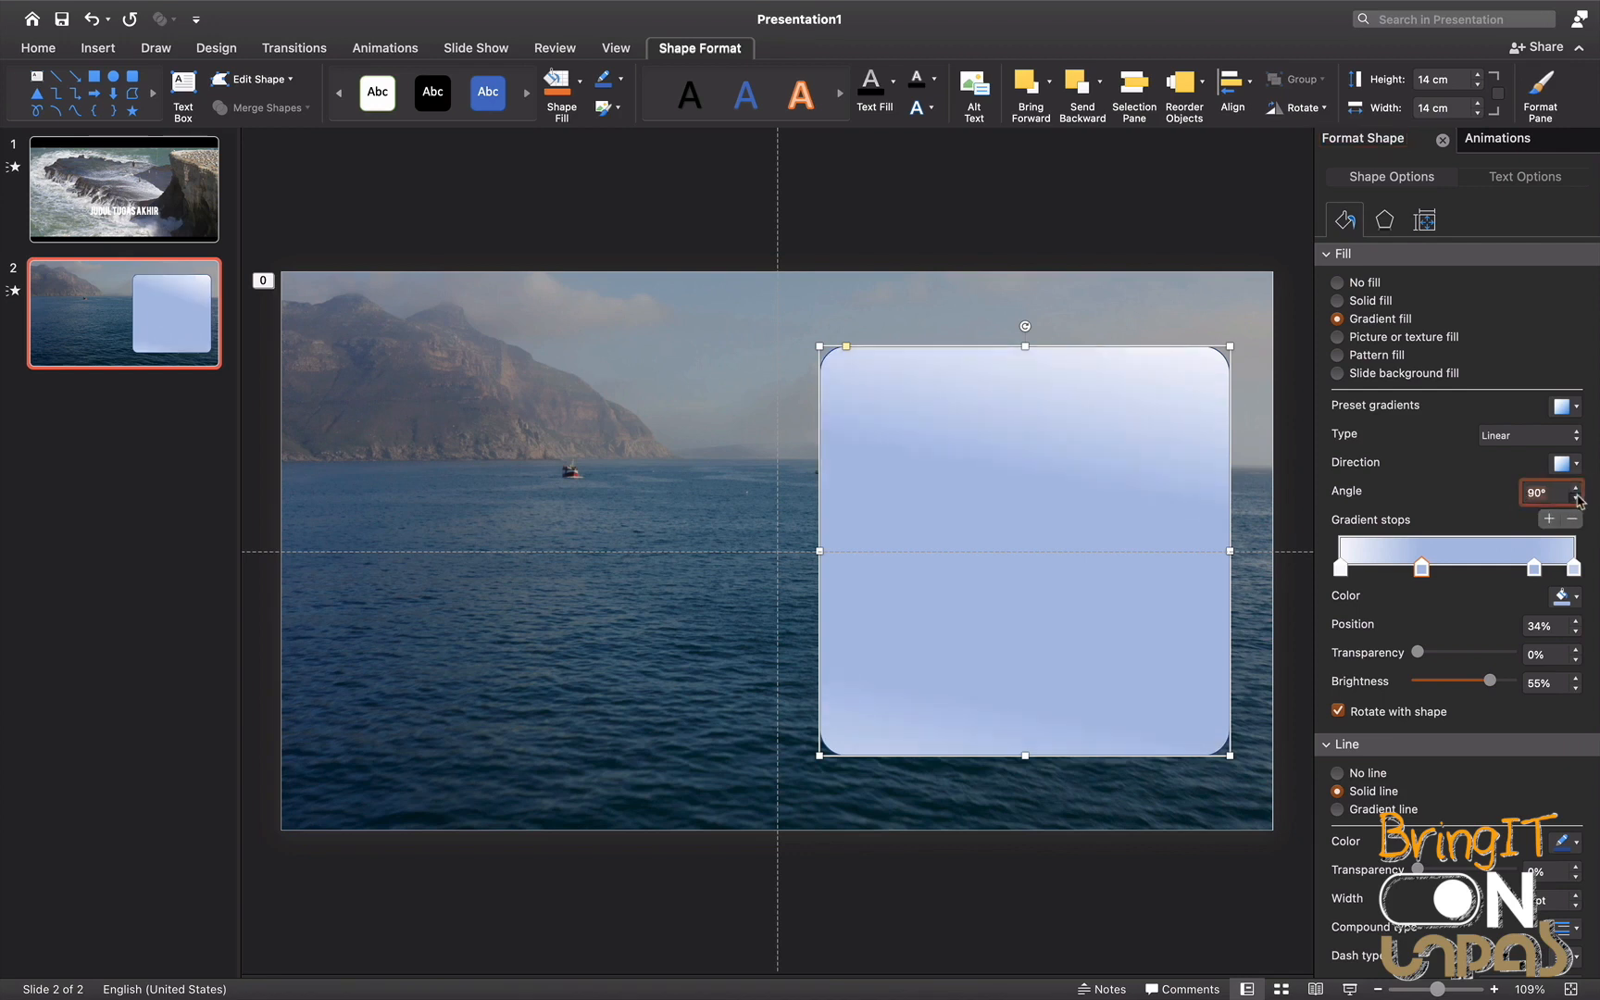
left_click(1575, 498)
left_click(1575, 498)
left_click(1576, 498)
left_click(1576, 498)
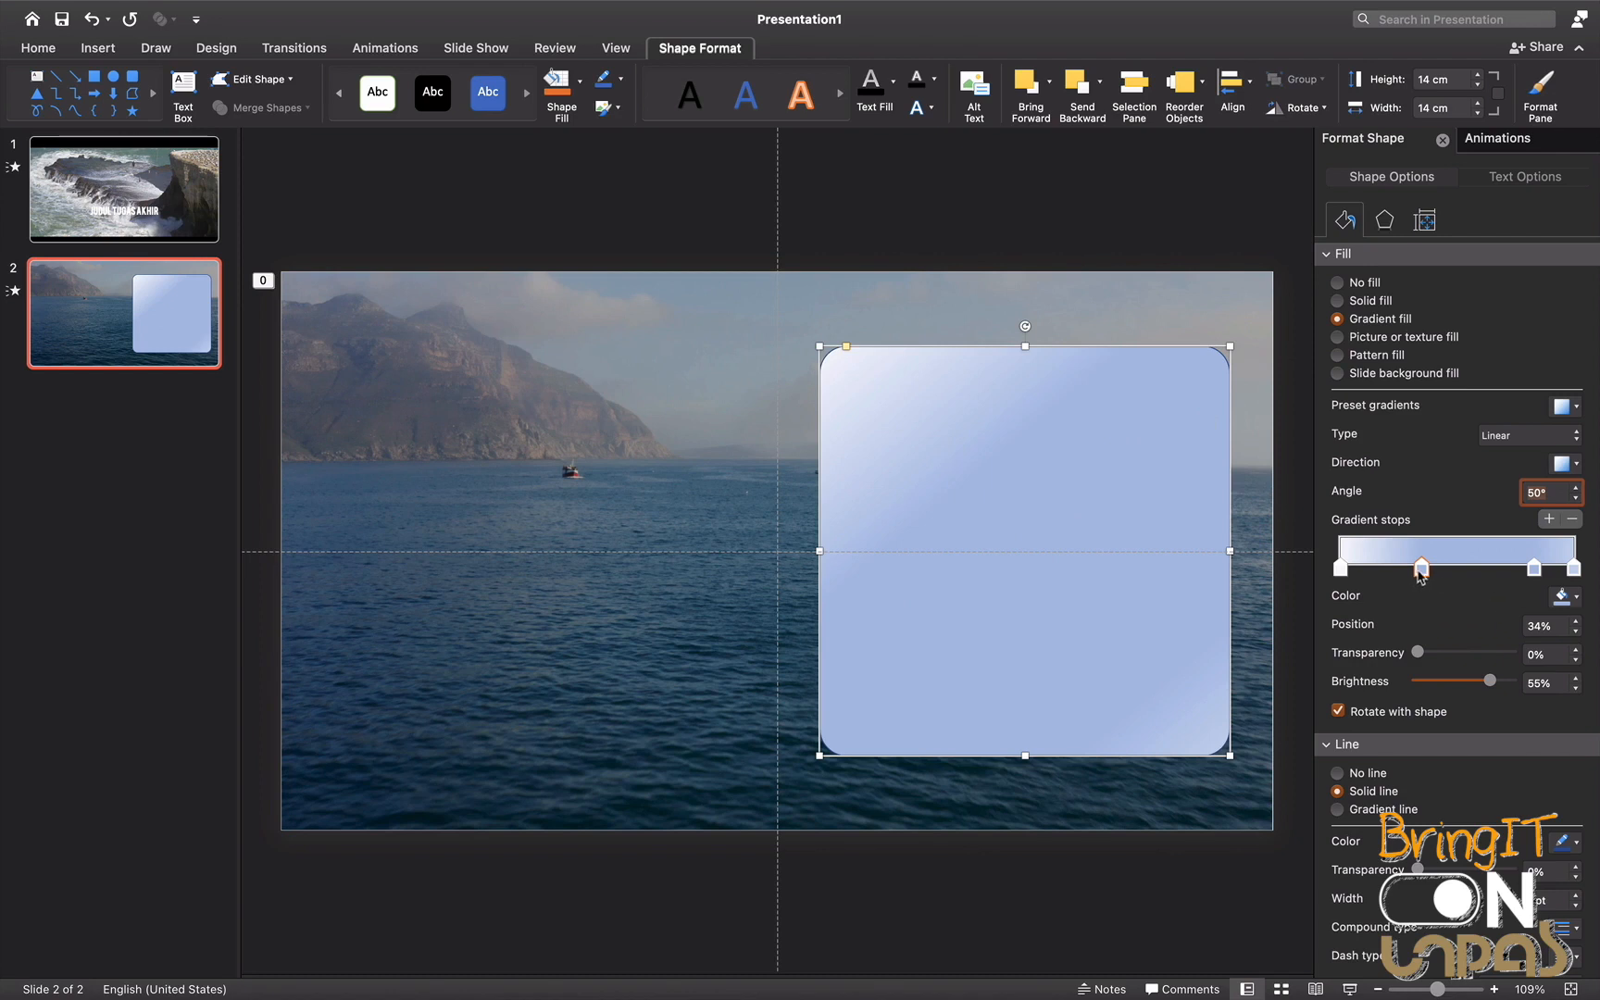
Set the transparency of the gradient stop at 34% to 87%
left_click(1340, 573)
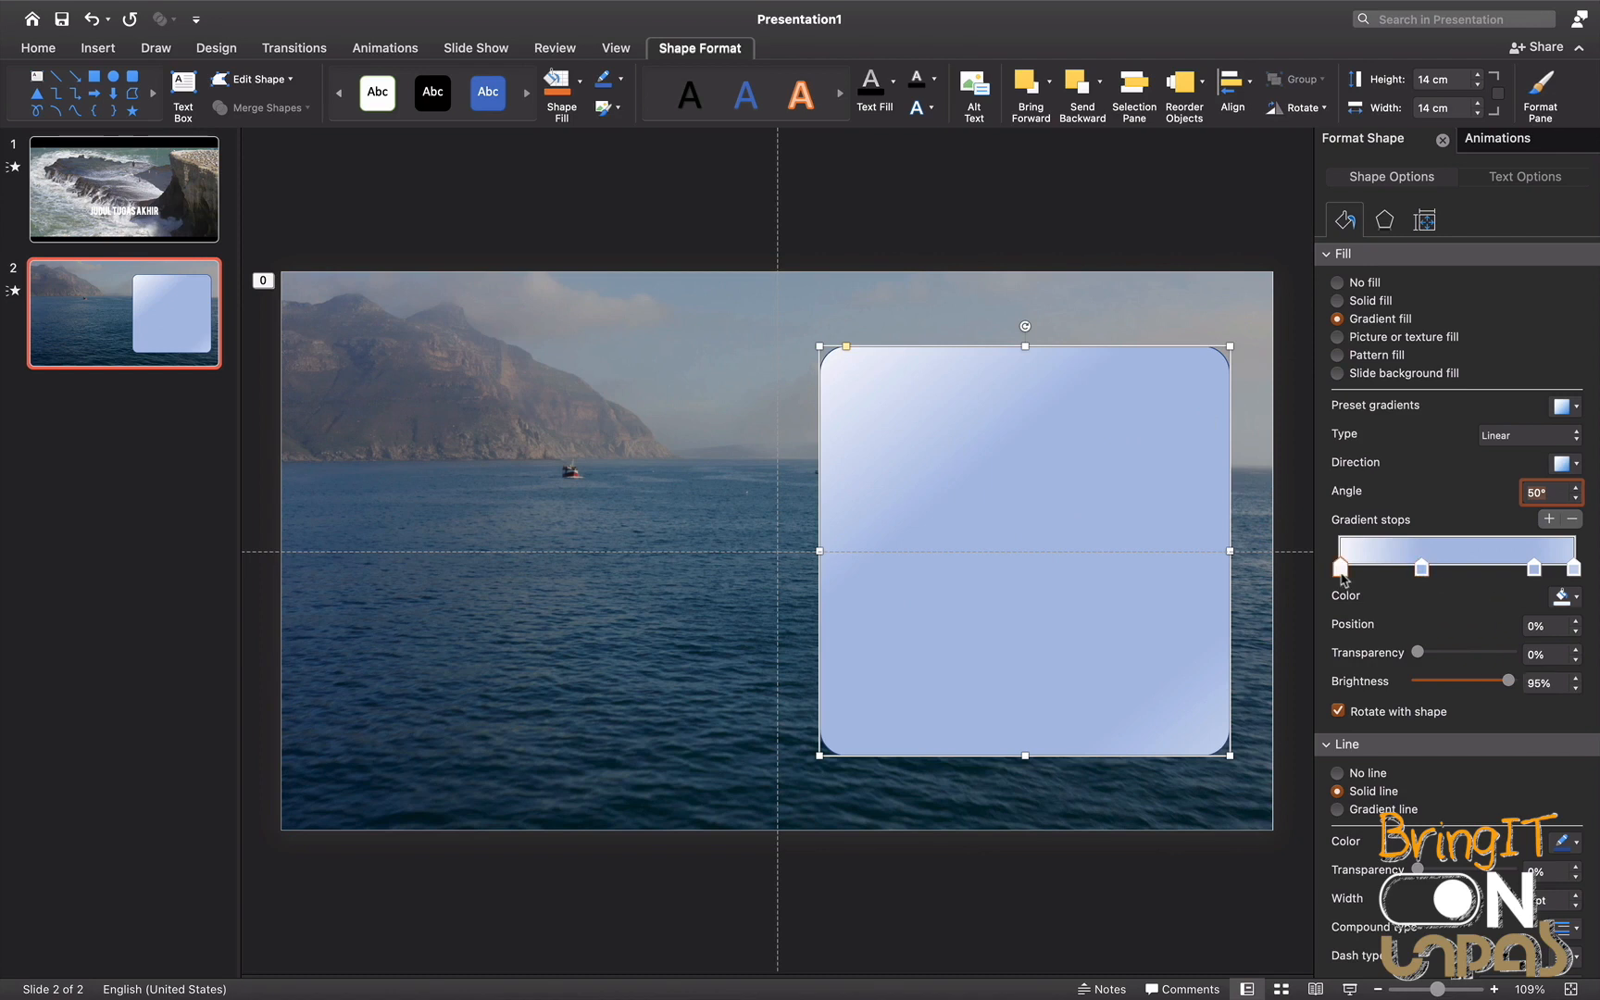
left_click(1421, 568)
left_click(1341, 572)
left_click(1421, 568)
left_click(1573, 568)
left_click(1421, 569)
left_click(1501, 654)
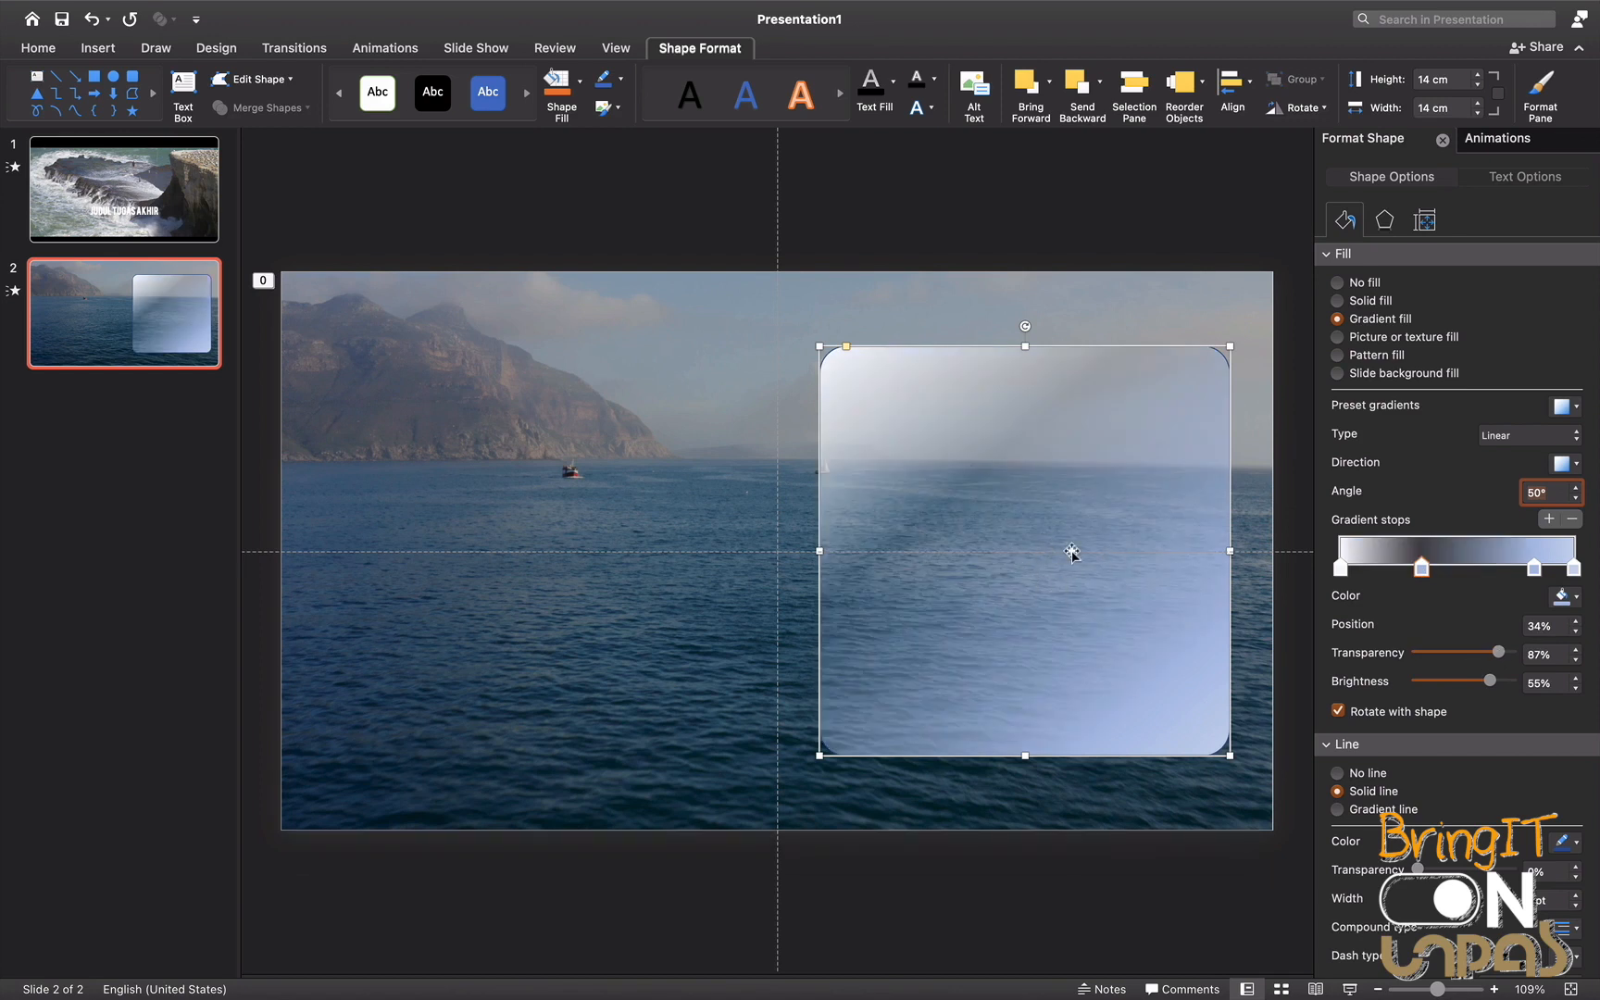
Set the transparency of the gradient stop at 83% to 80%
left_click(1533, 567)
left_click_drag(1424, 652, 1491, 659)
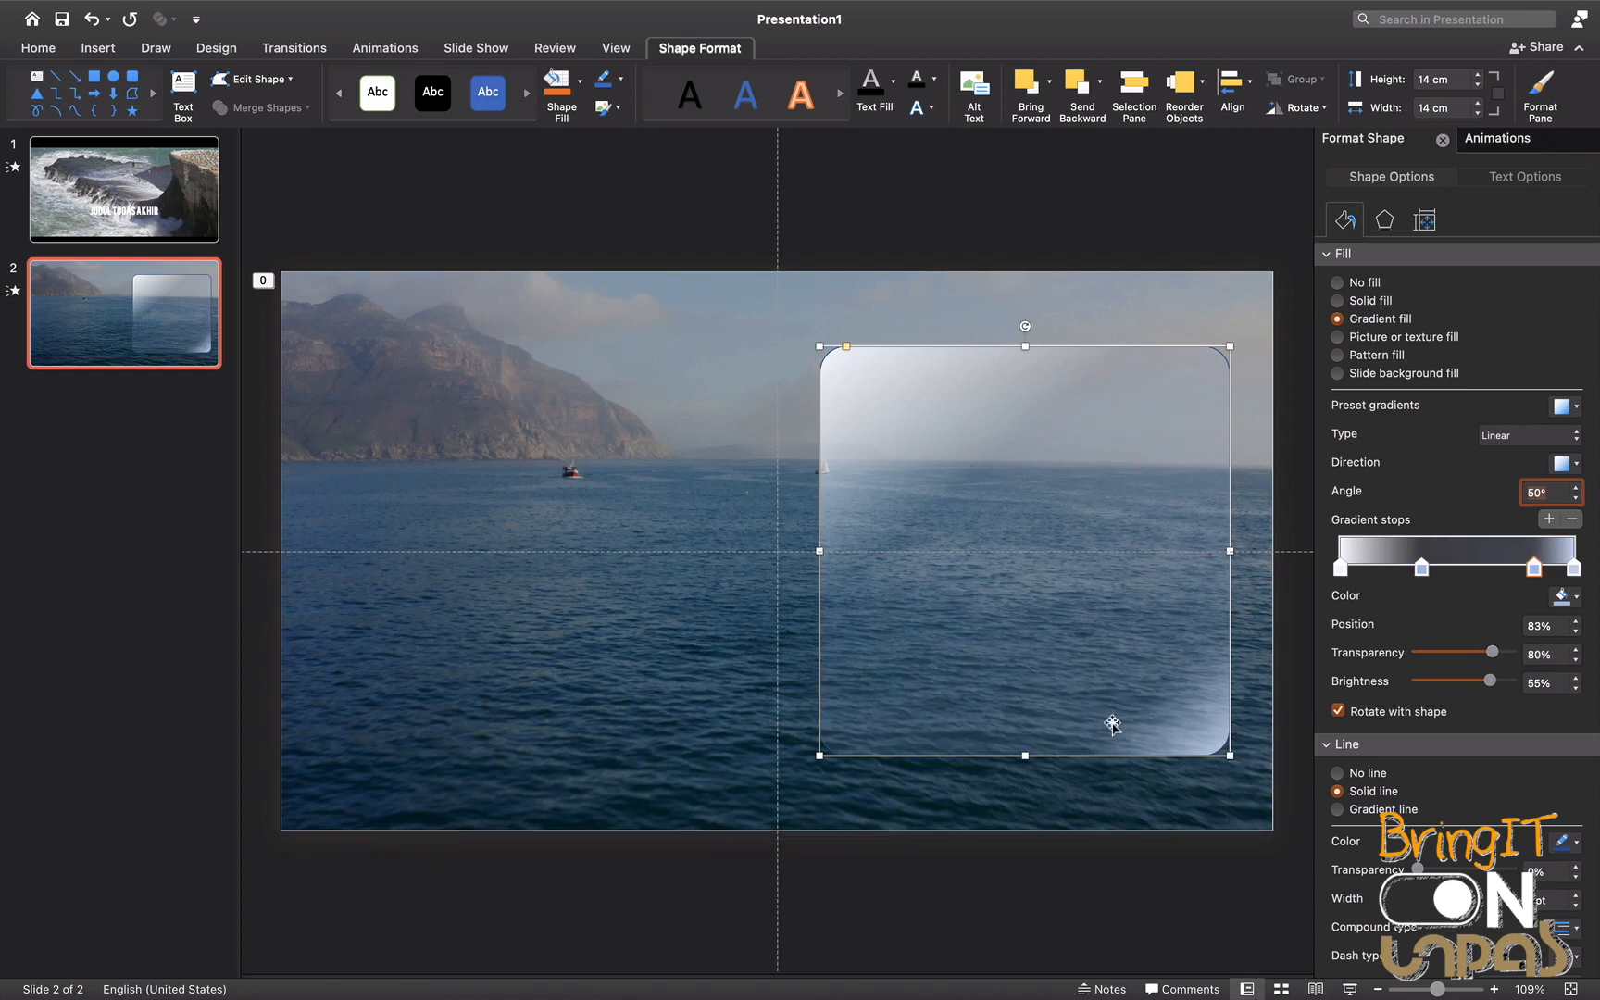
left_click(1194, 509)
left_click(1195, 509)
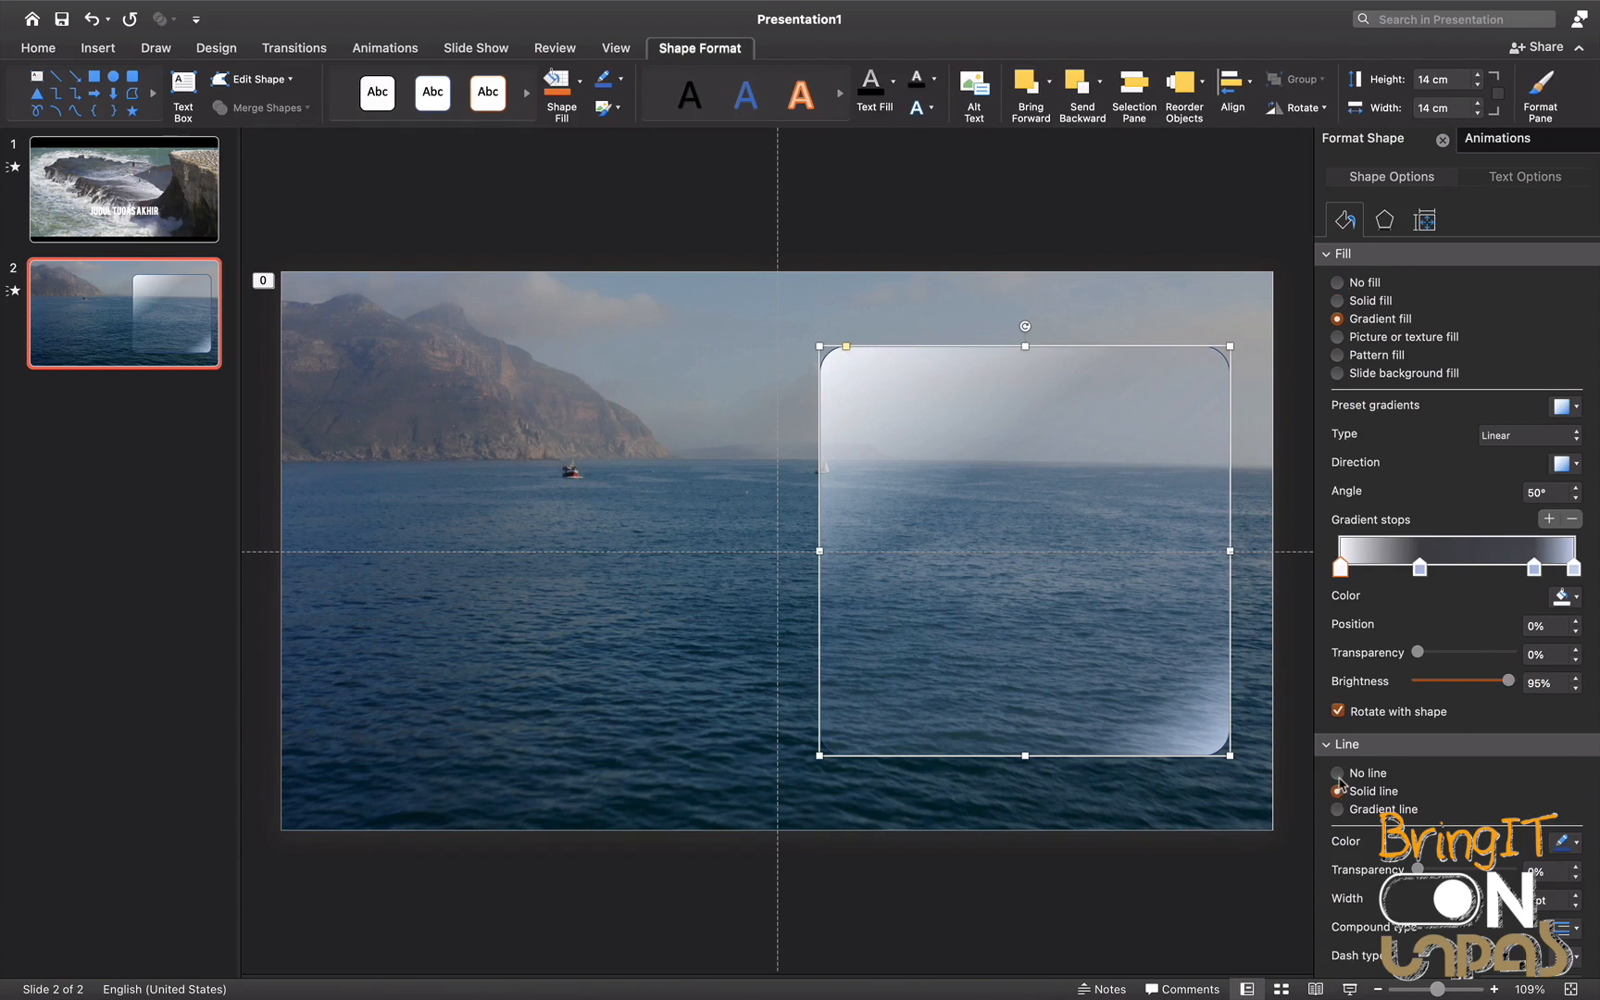
Format the rounded rectangle's outline as a light blue solid line, 2 pt wide with 80% transparency
left_click(1569, 840)
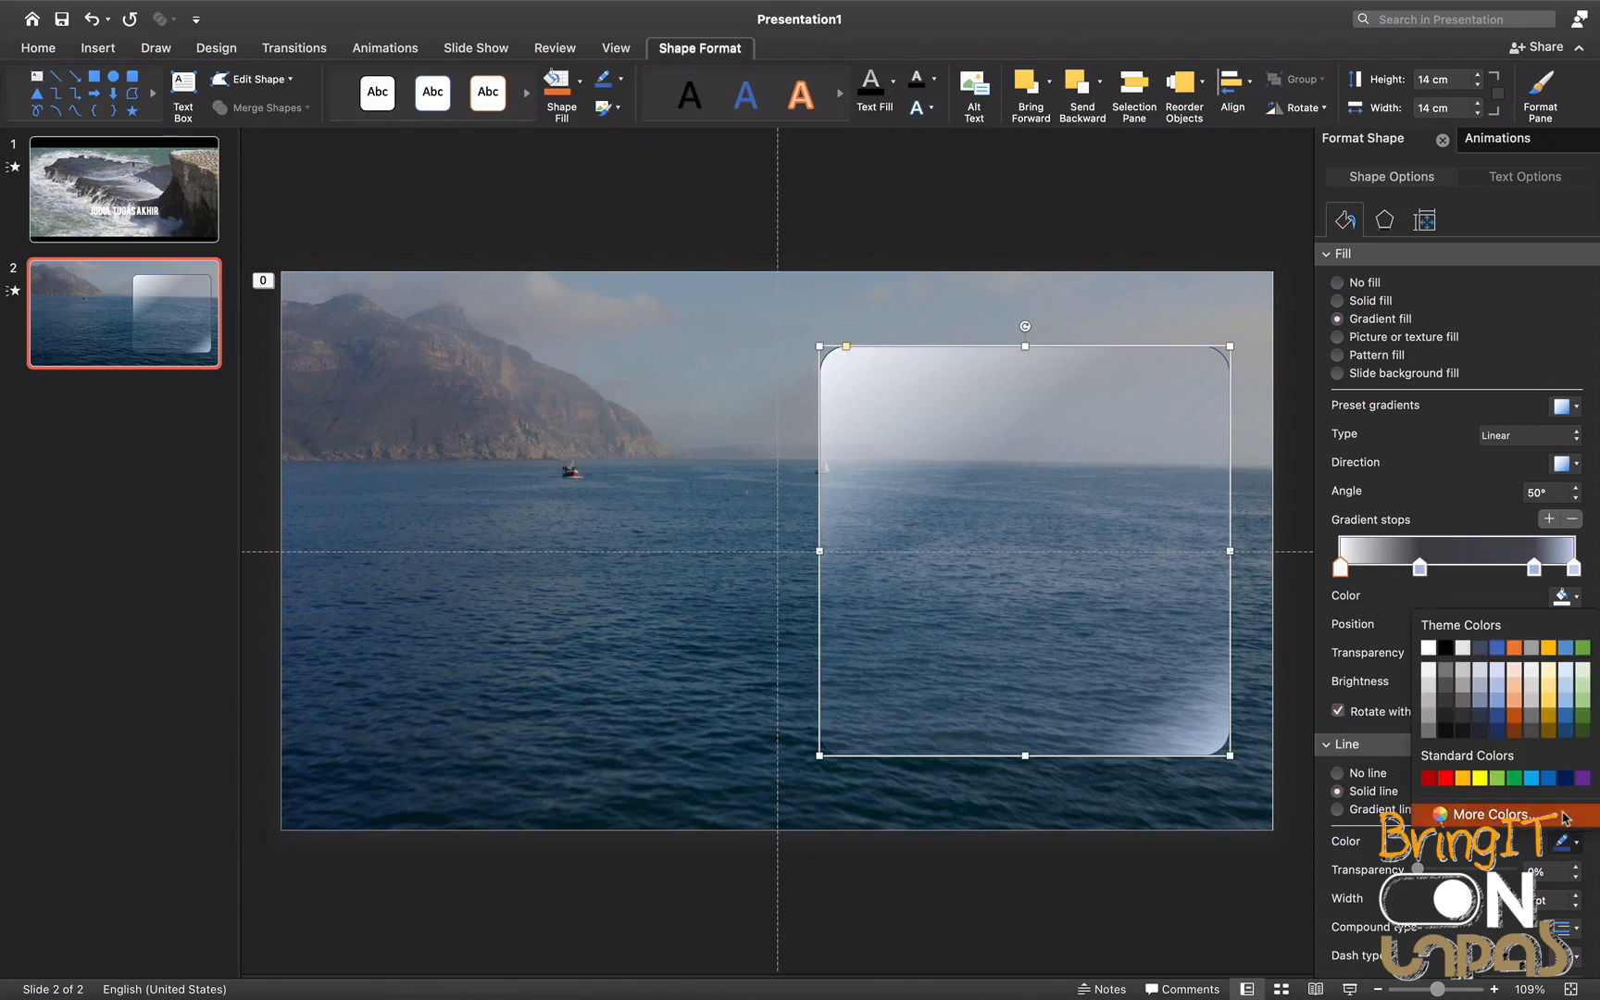
left_click(1566, 702)
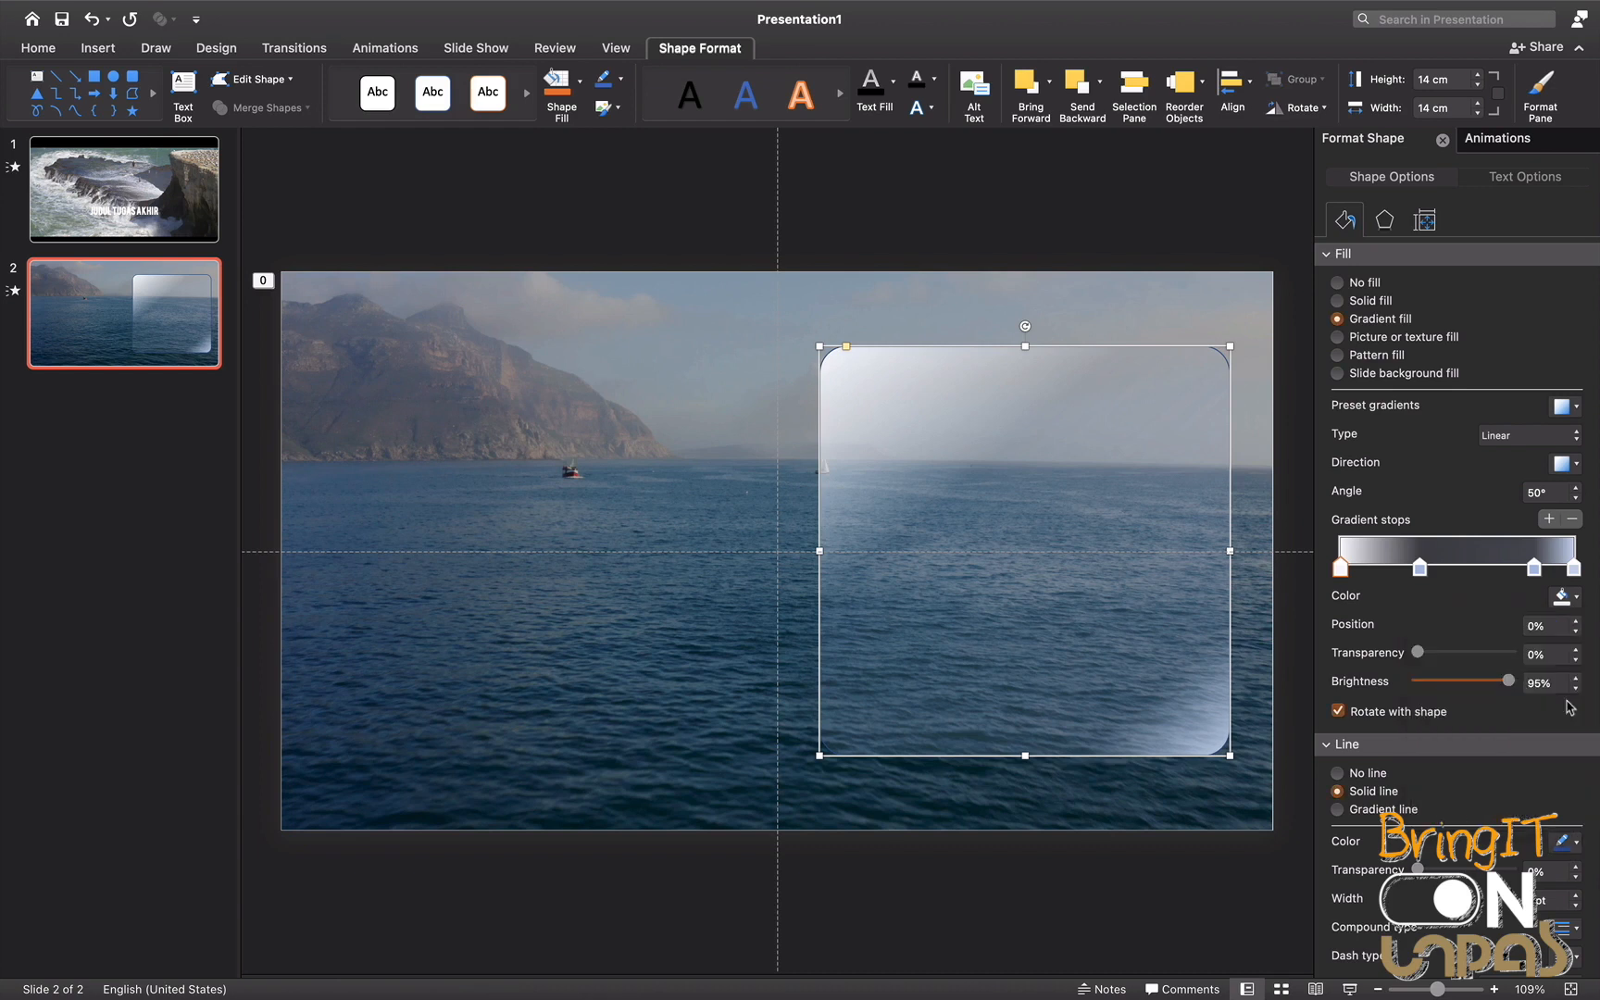
left_click(1472, 870)
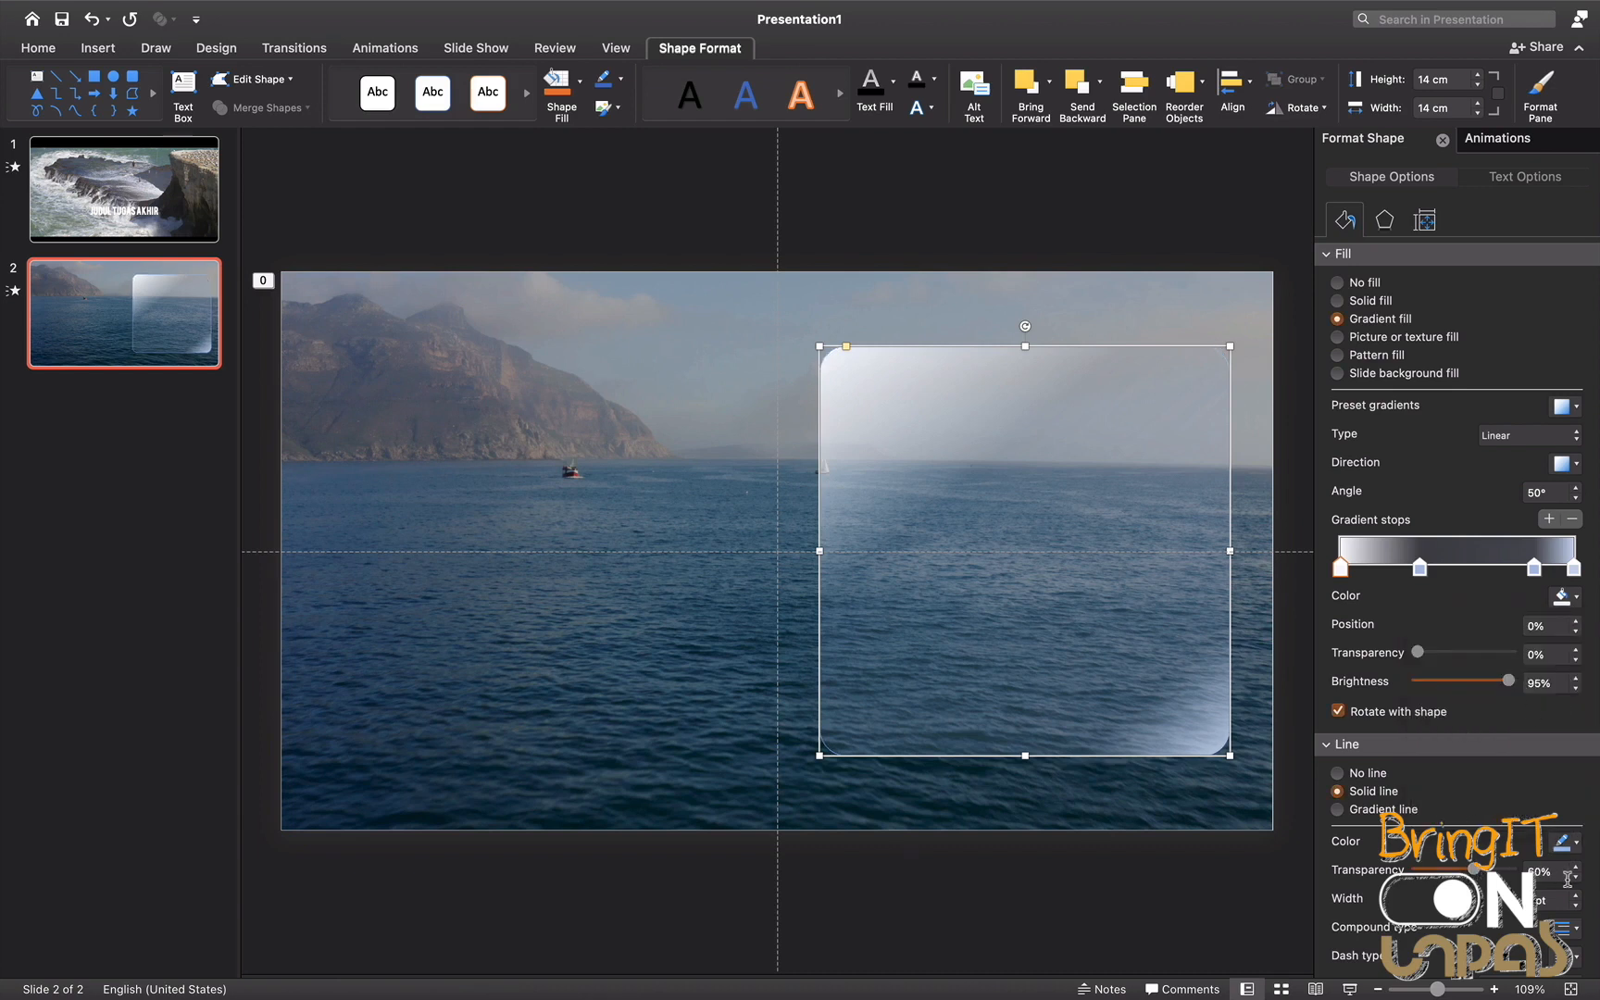
left_click(1555, 900)
type("2")
key("Return")
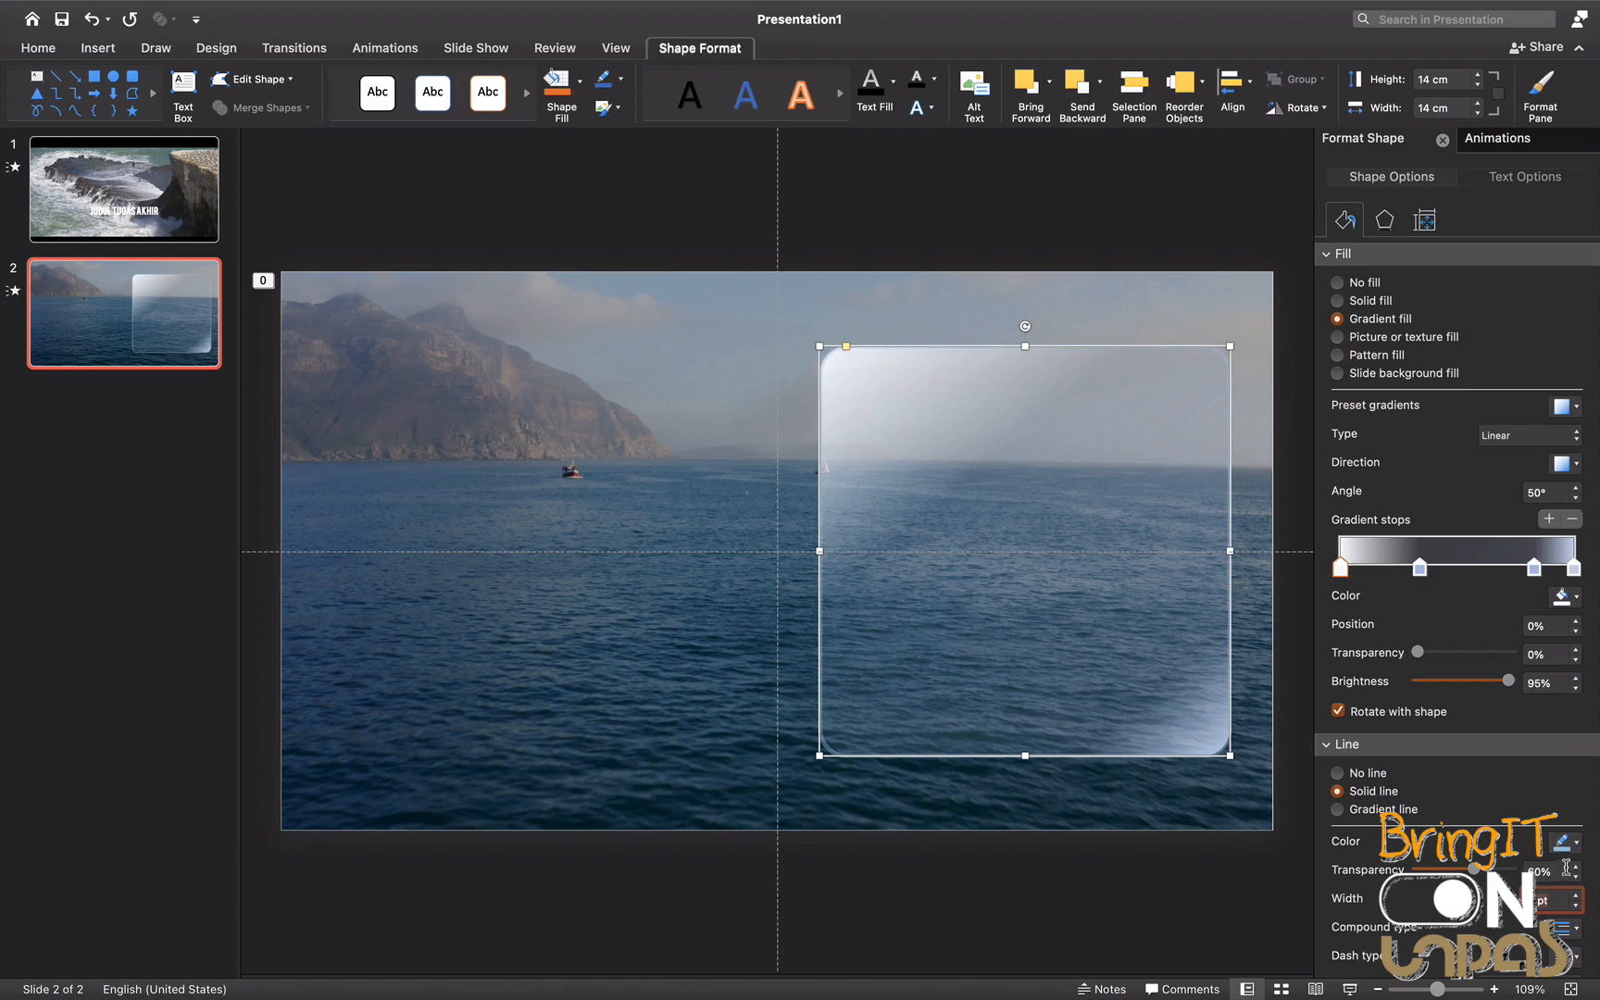
left_click_drag(1474, 869, 1497, 870)
left_click(1065, 220)
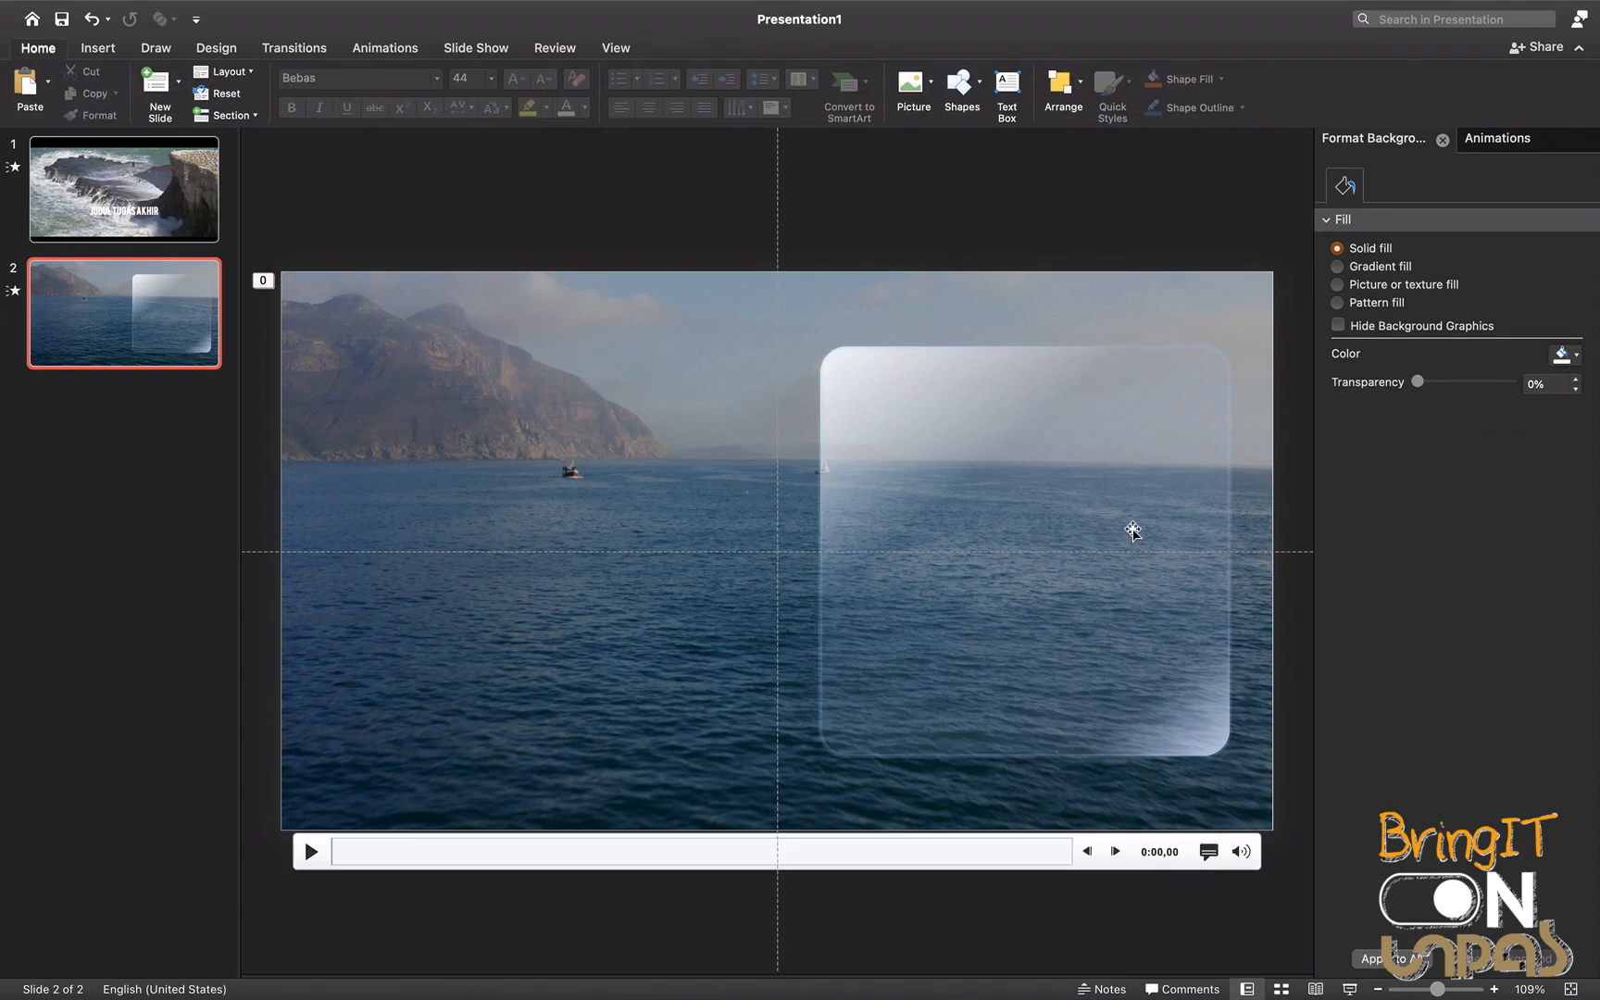
Apply an outer shadow preset to the rounded rectangle with 60% transparency, 4 pt blur, 45° angle and 3 pt distance
left_click(1132, 528)
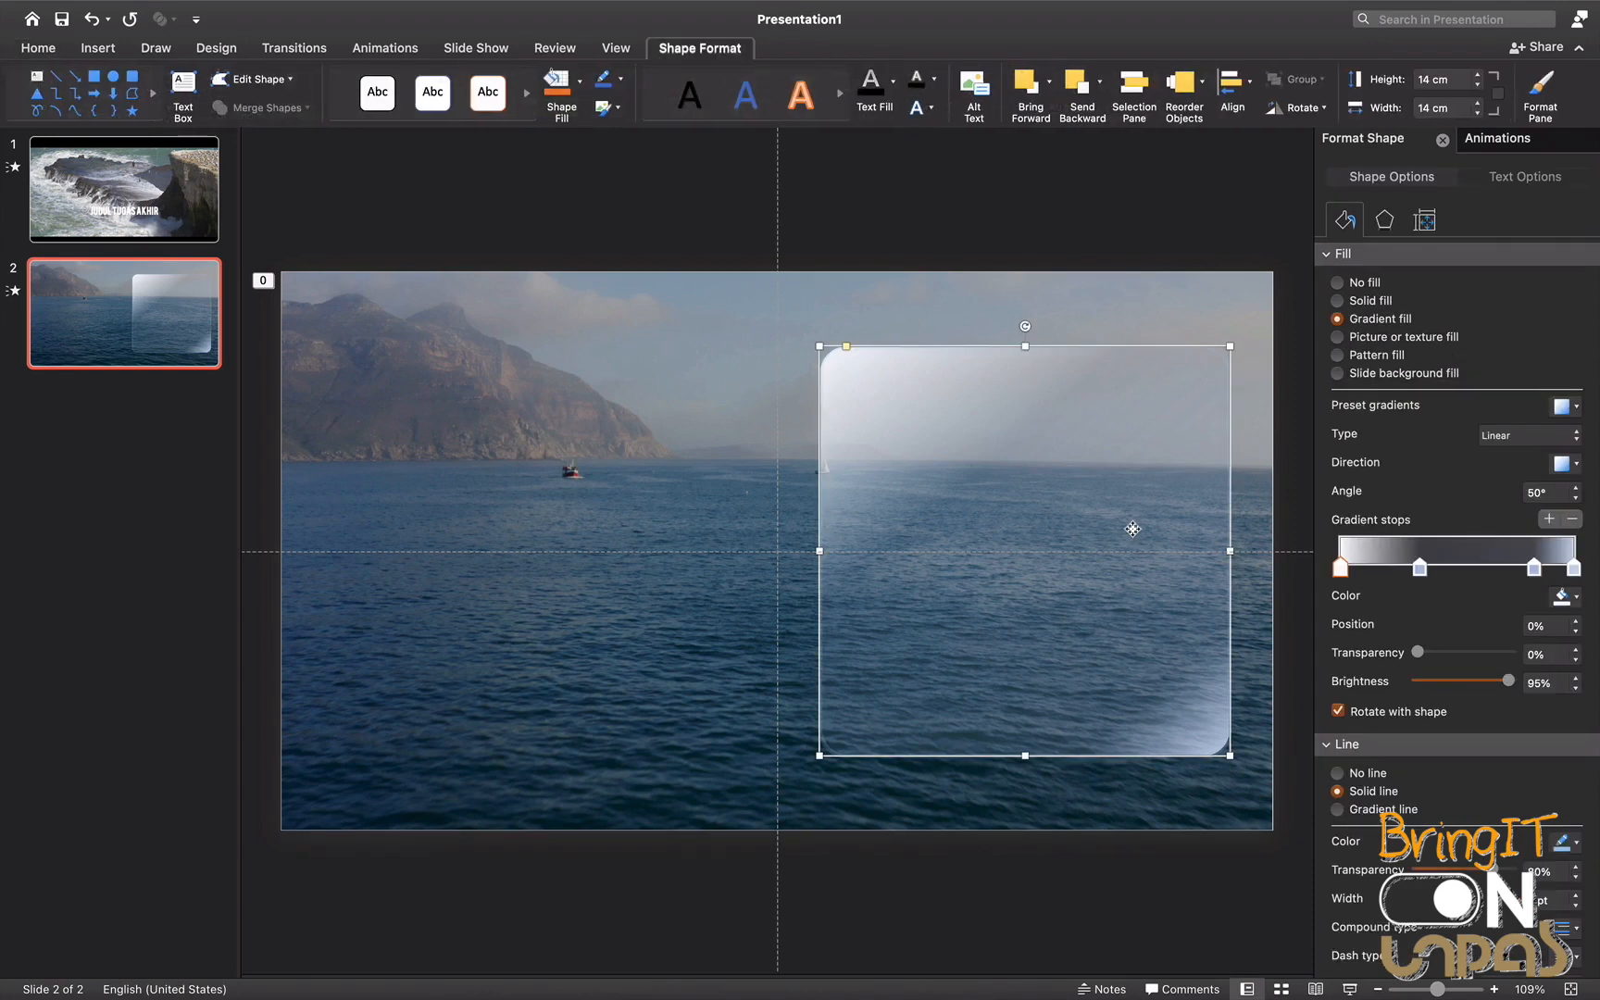
left_click(1389, 222)
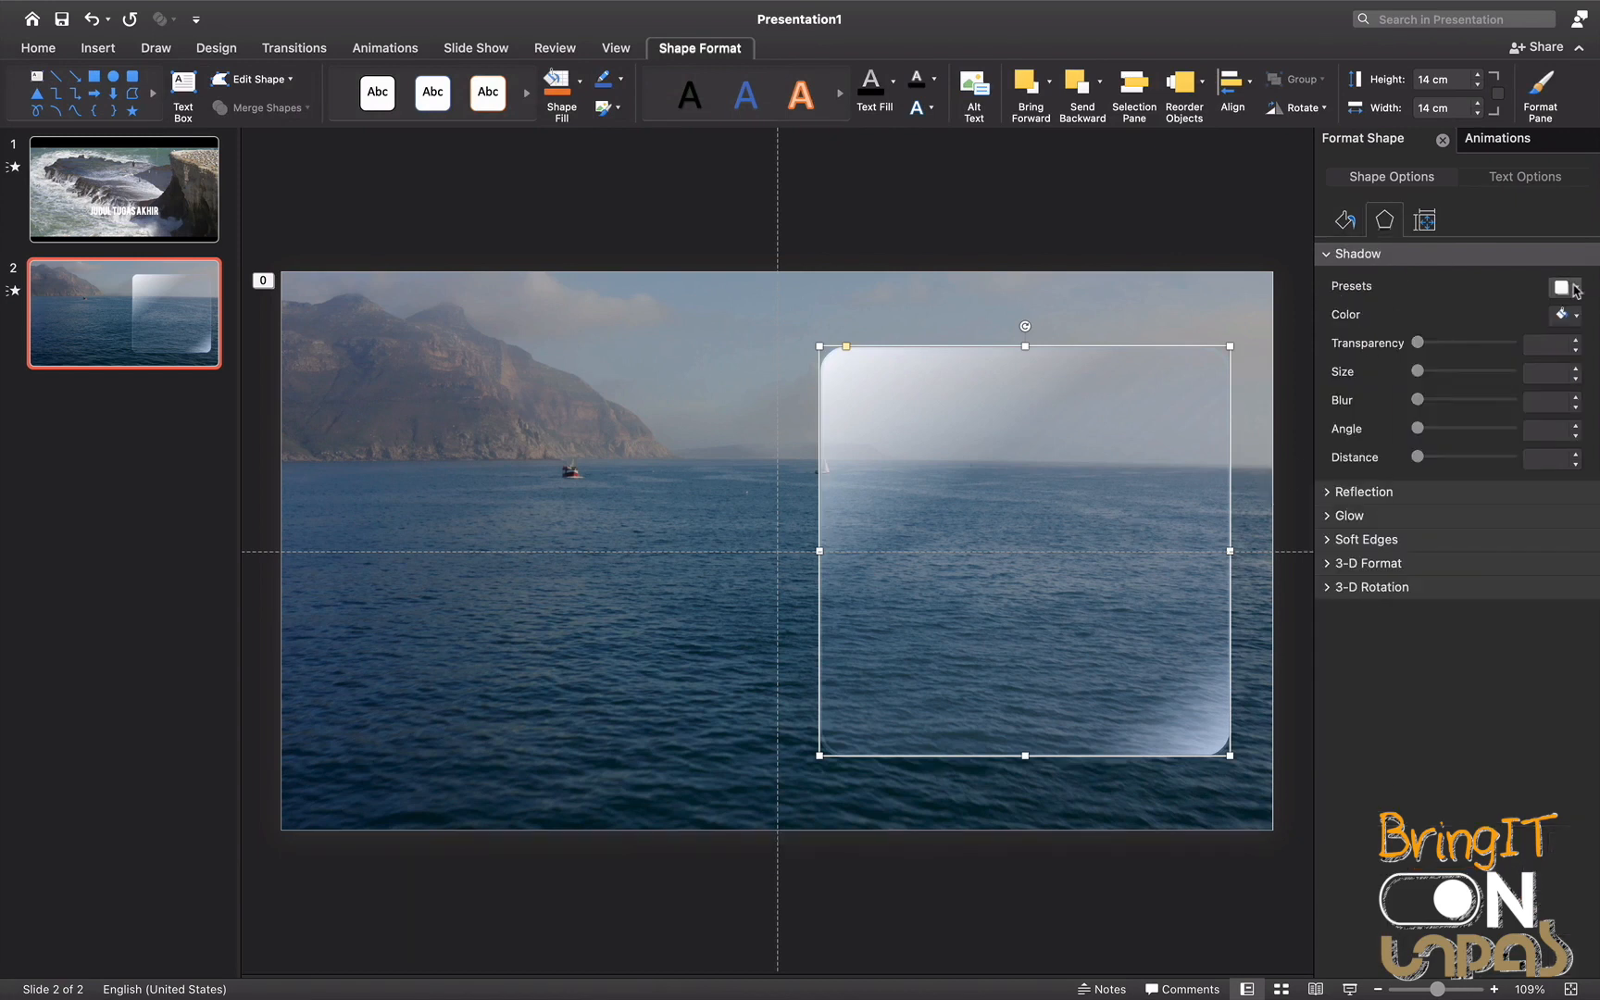
left_click(1559, 287)
left_click(1435, 460)
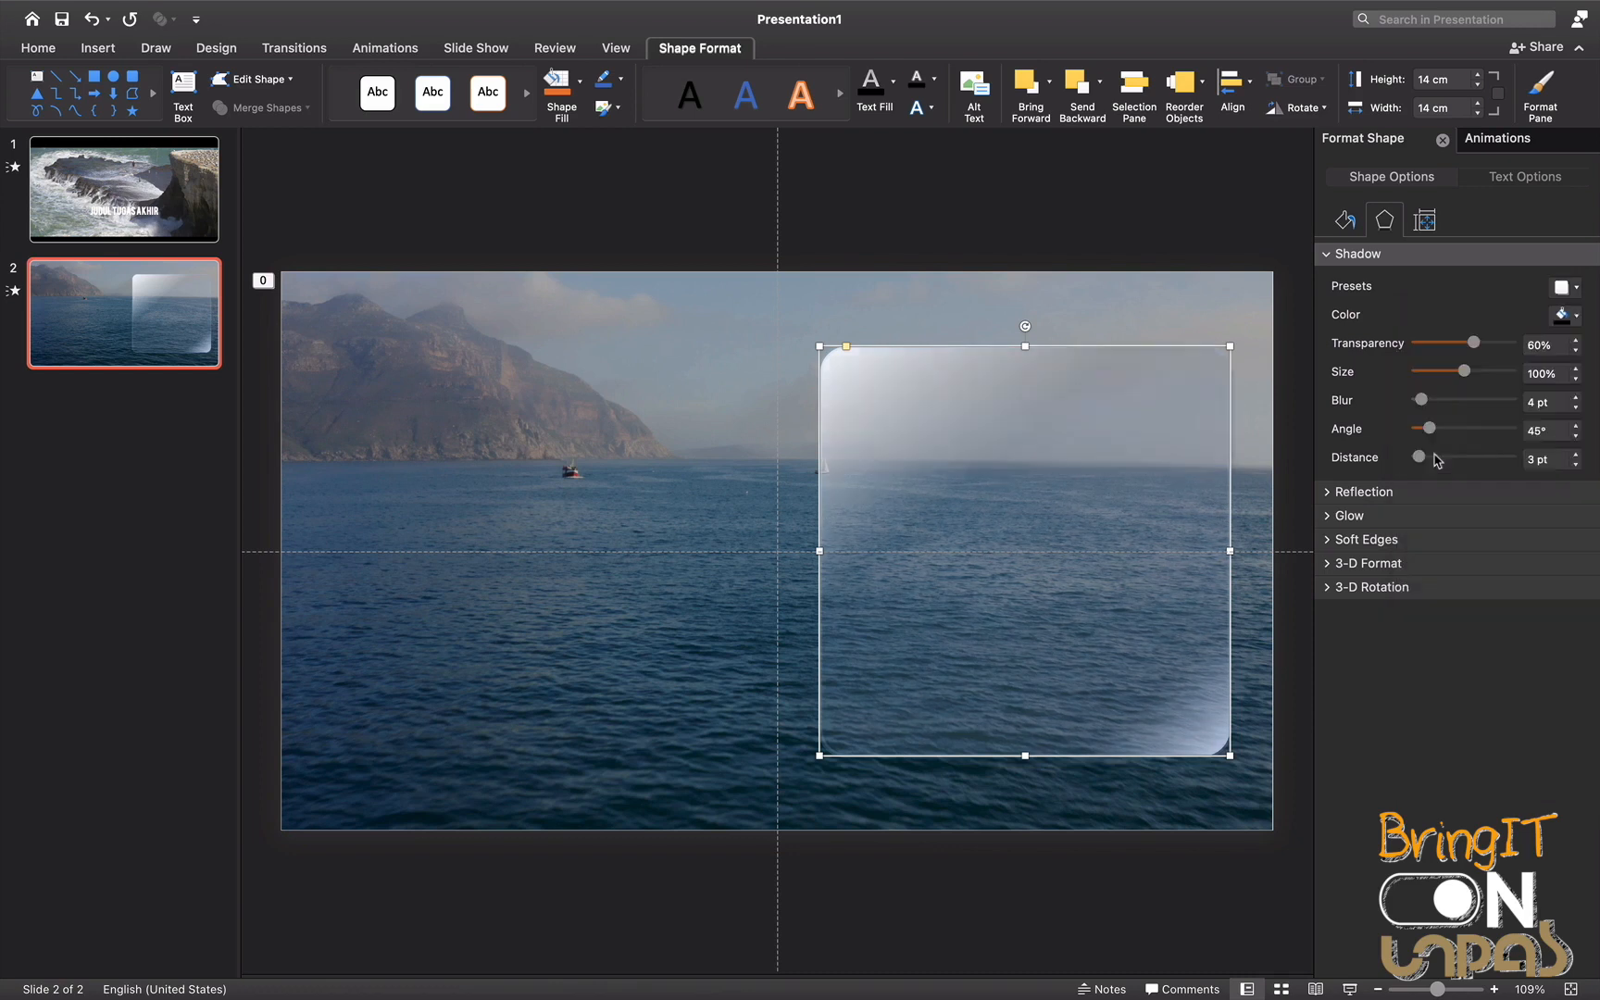
left_click(1027, 199)
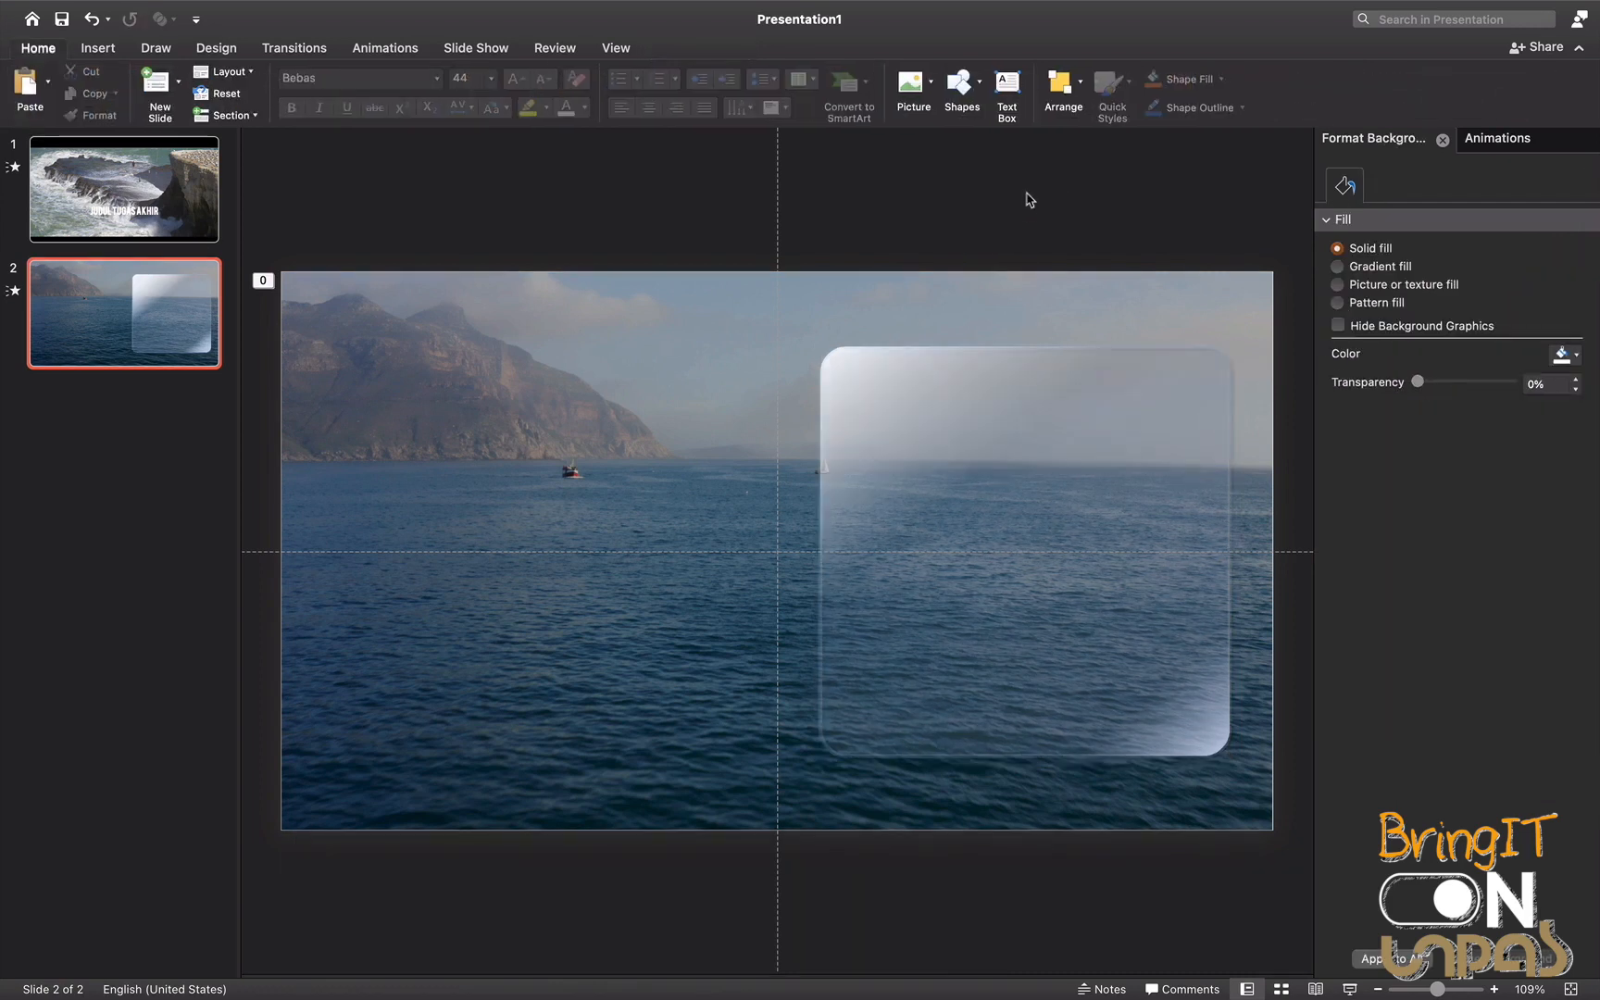